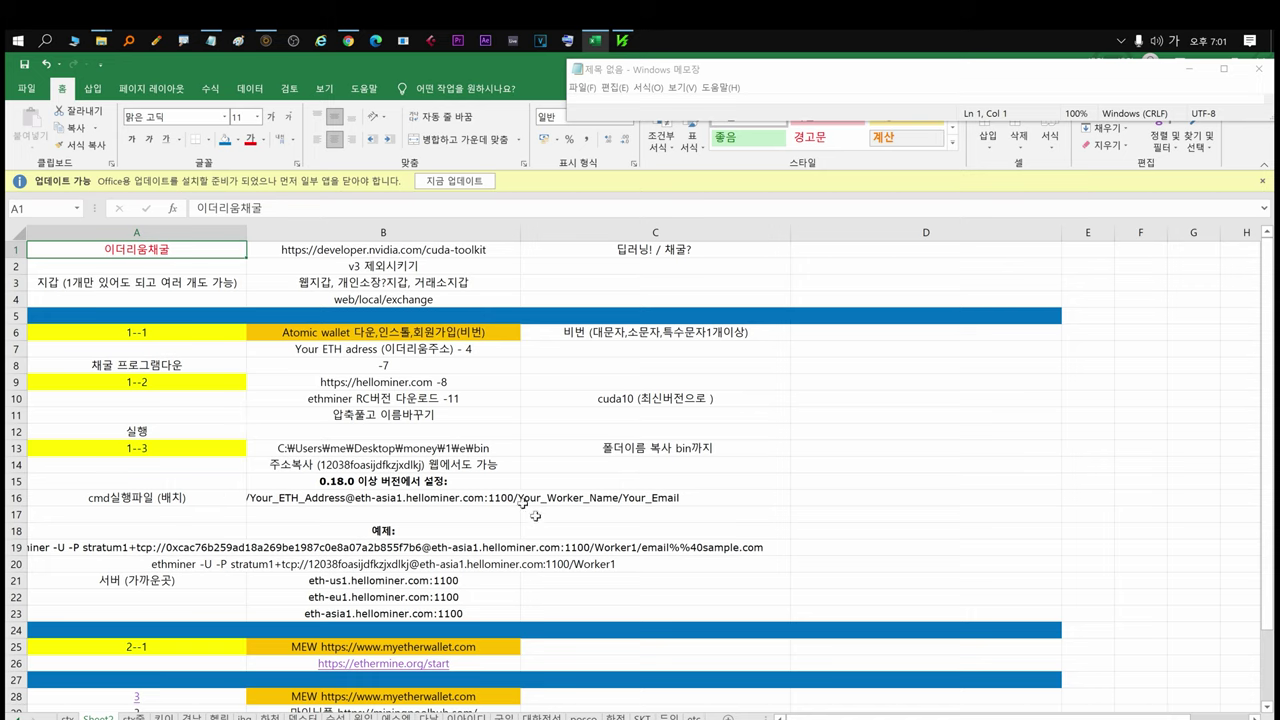
scroll(394, 460, "down", 2)
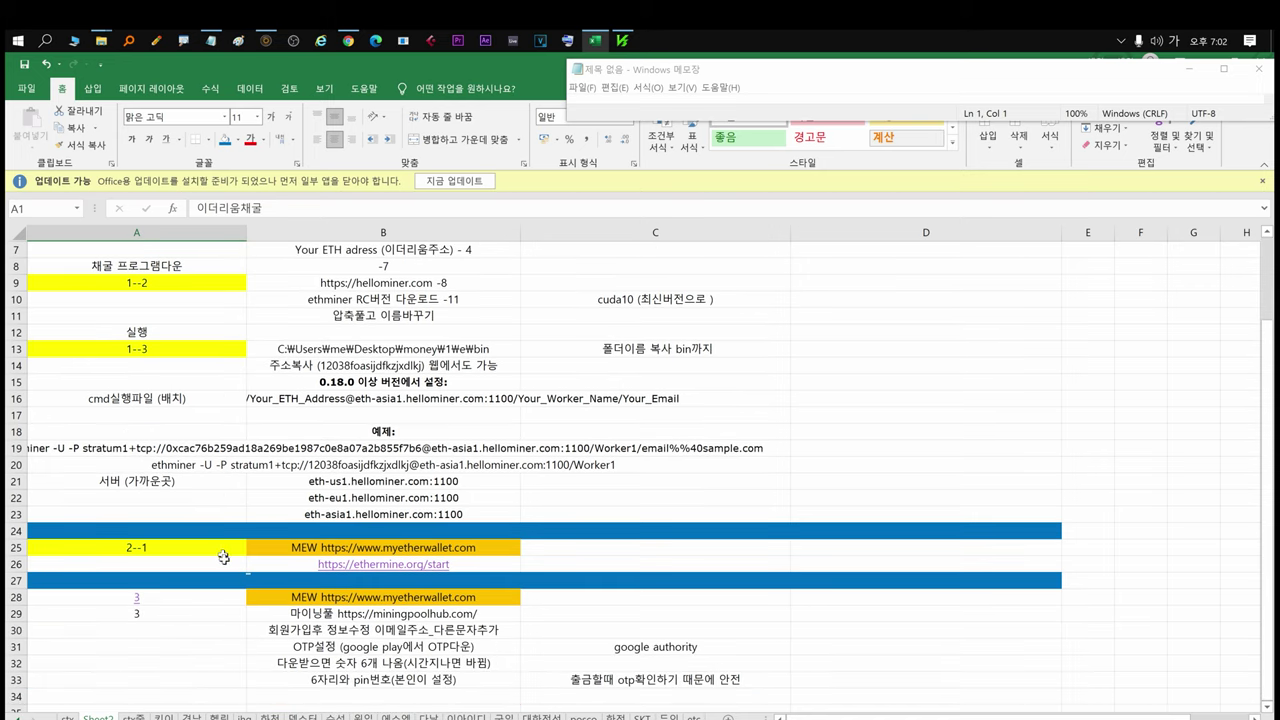
scroll(467, 615, "up", 2)
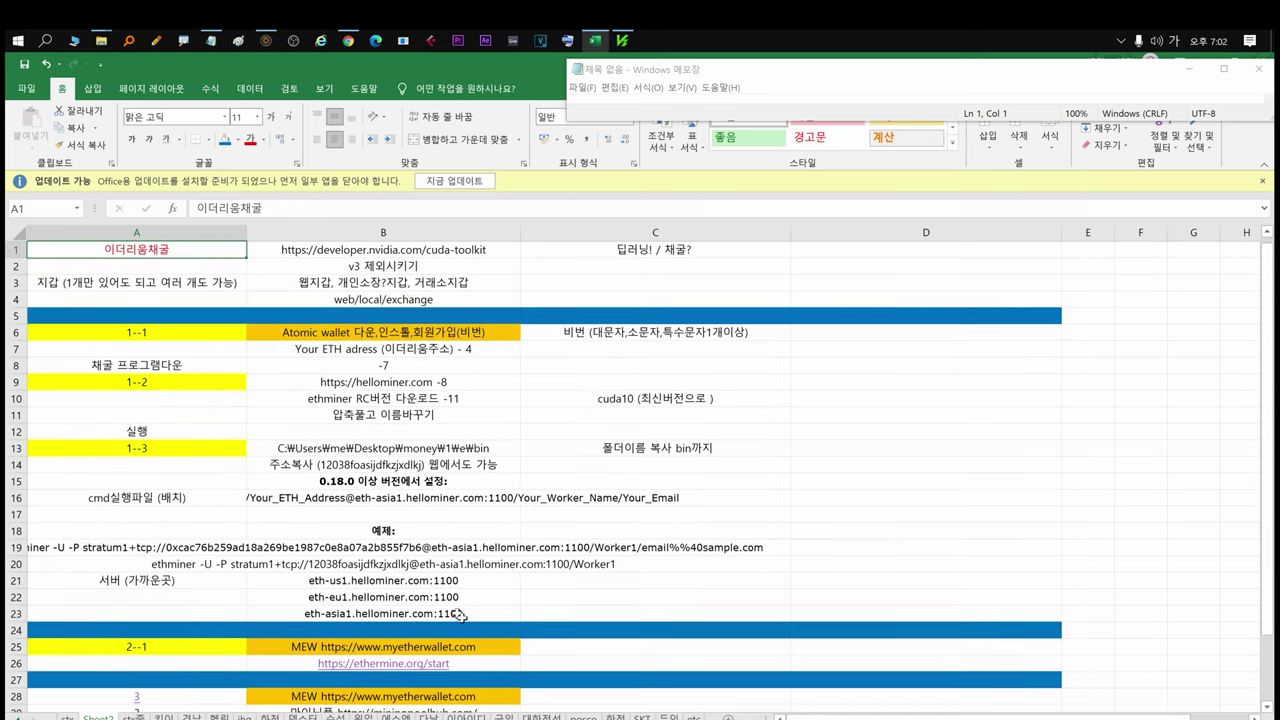
left_click(230, 285)
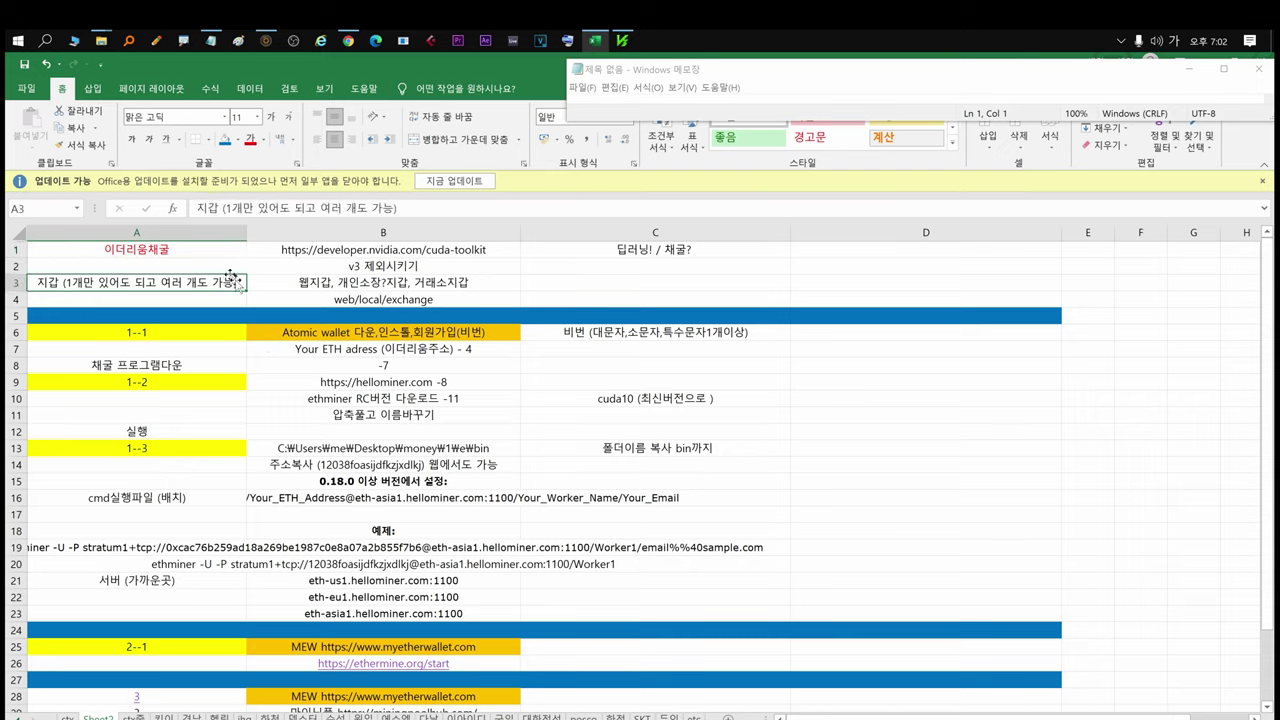
left_click(234, 254)
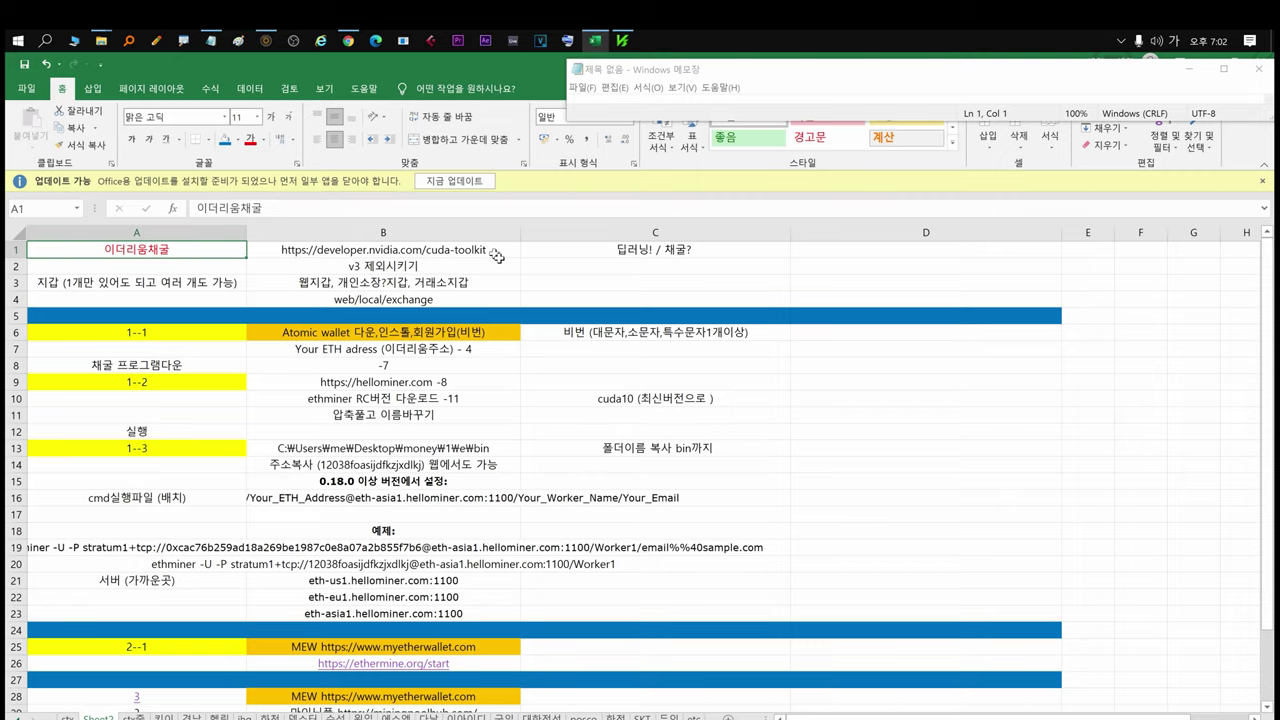
left_click(418, 252)
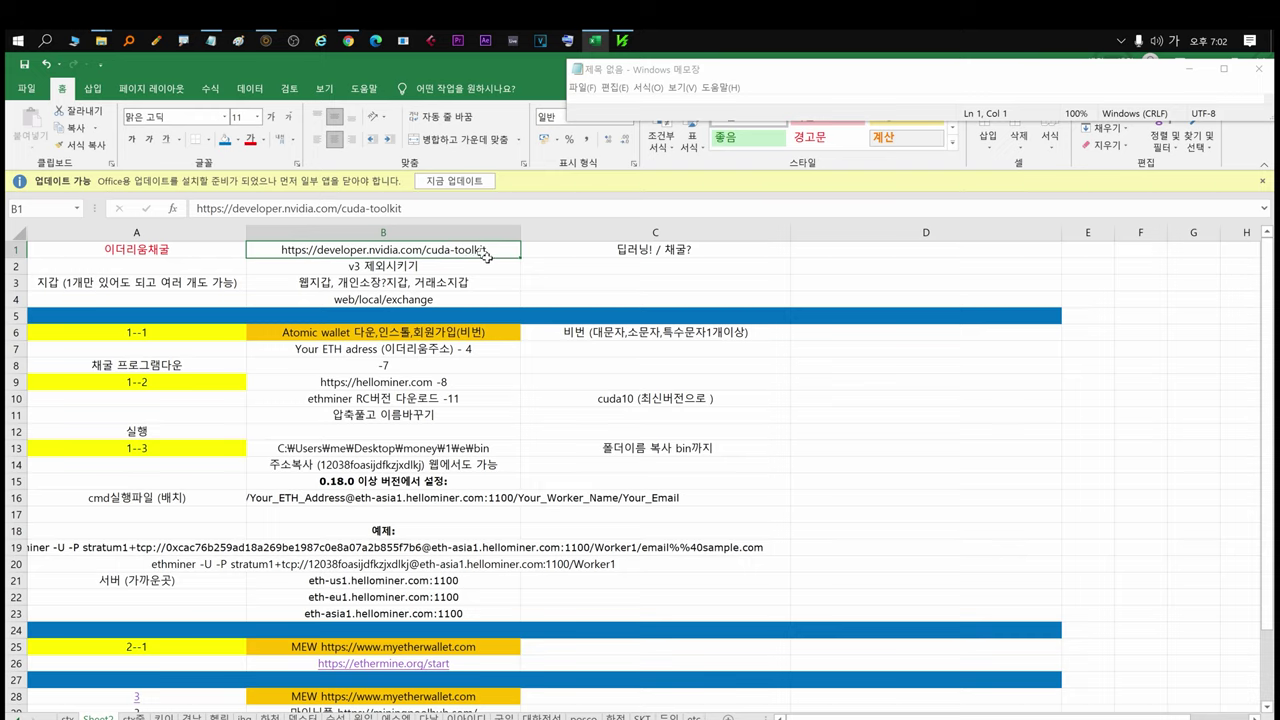
- Open the NVIDIA CUDA Toolkit page, scroll through it, then return to the Excel checklist
left_click(446, 254)
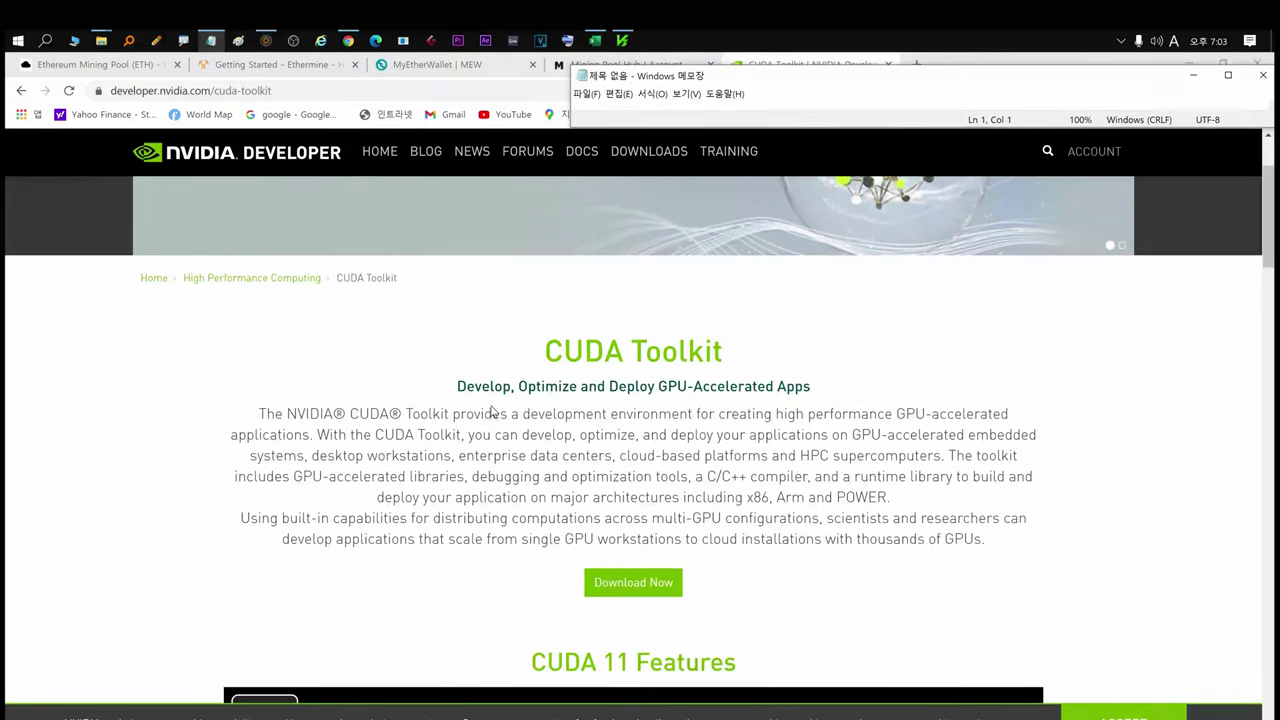
scroll(563, 520, "down", 8)
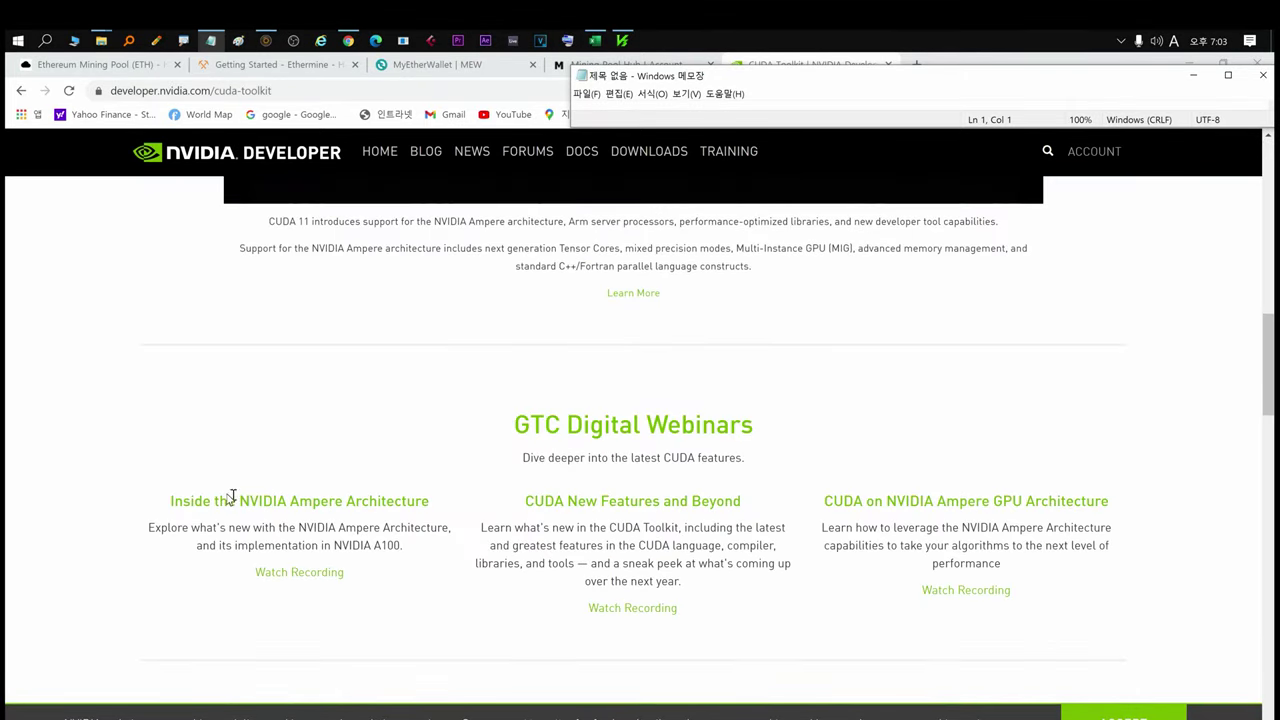
scroll(228, 498, "up", 10)
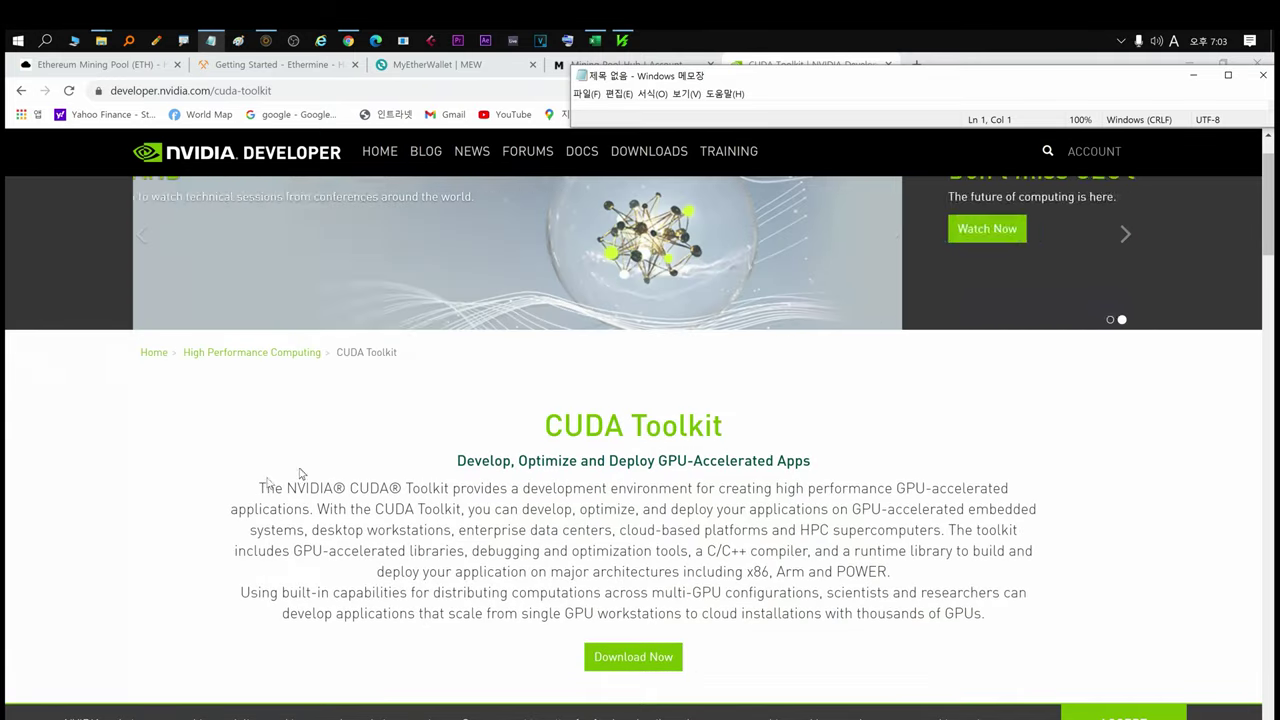
scroll(194, 363, "up", 1)
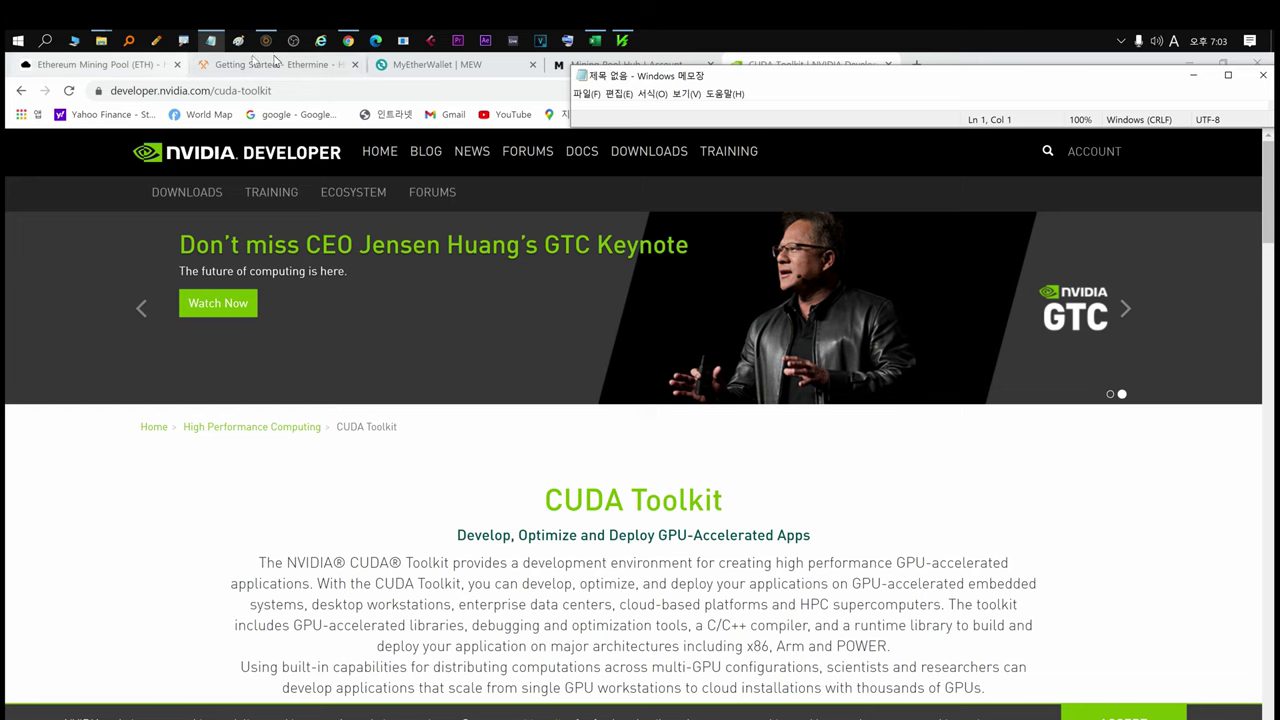
key("alt+Tab")
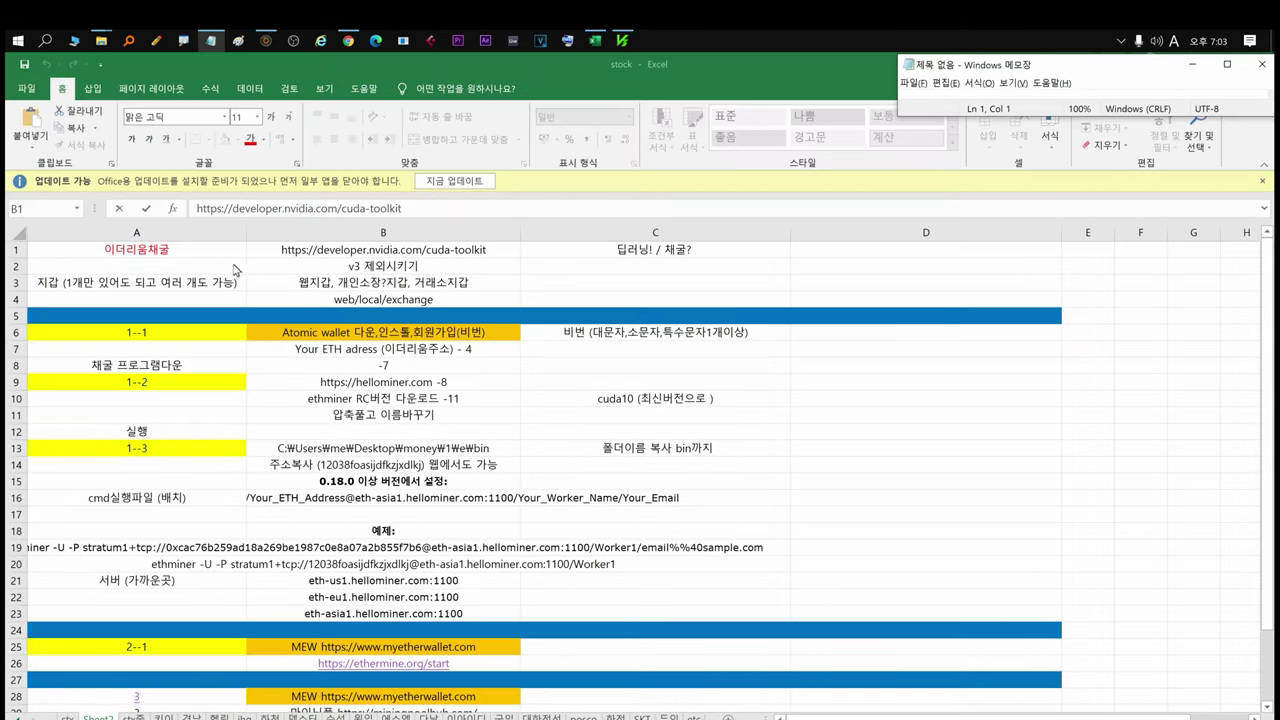
- Select the 'v3 제외시키기' step in B2 and launch AhnLab V3 Lite from the taskbar
left_click(372, 268)
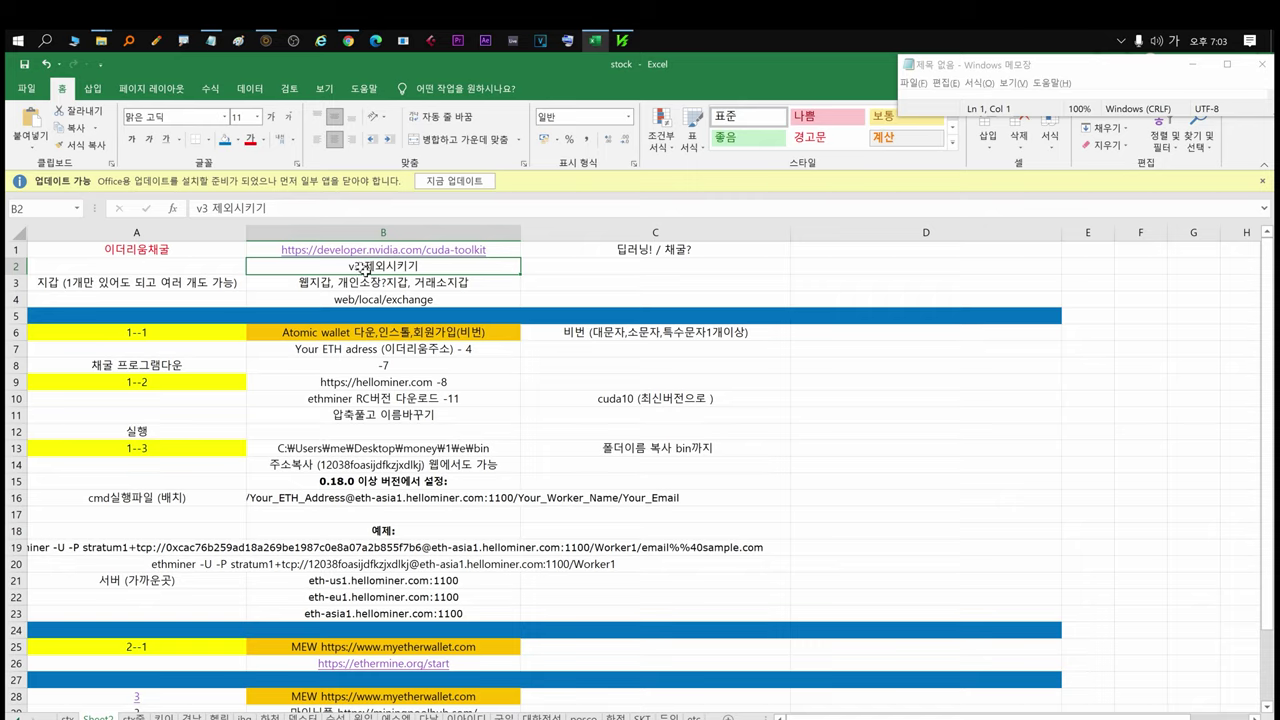
left_click(624, 41)
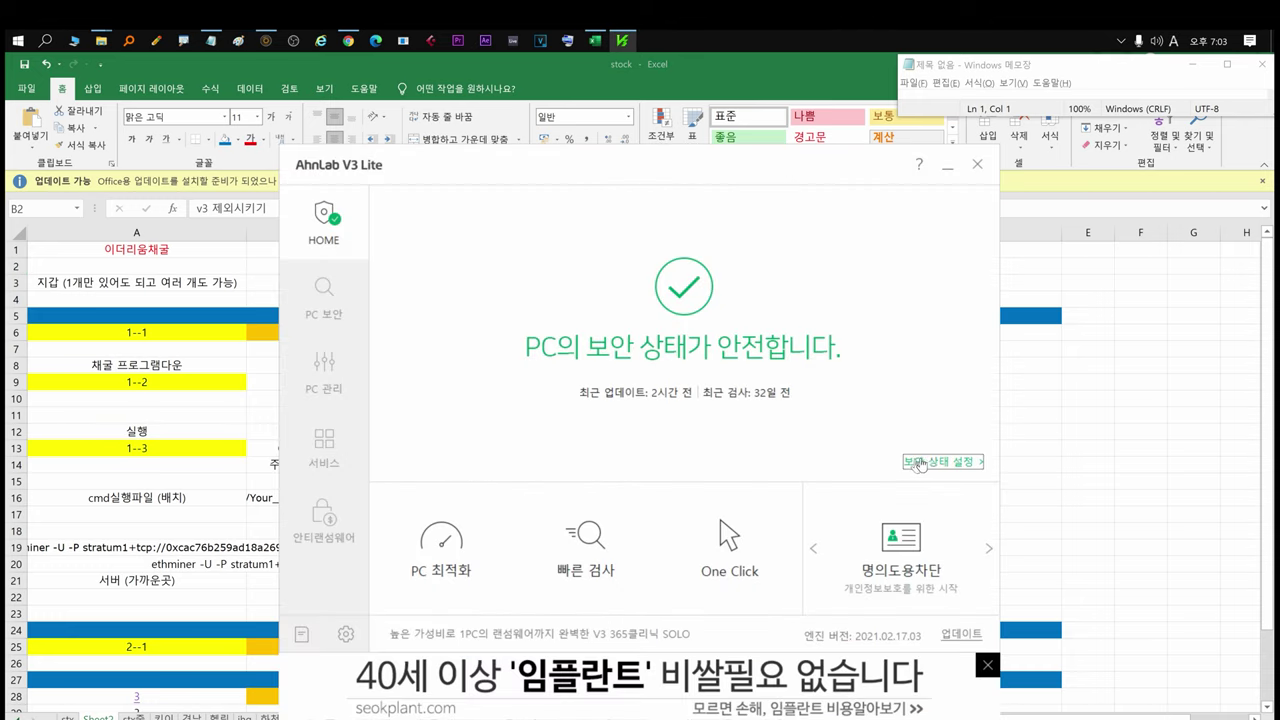
- Open V3's 보안 상태 설정 panel and the PC 실시간 검사 settings in 환경 설정
left_click(928, 463)
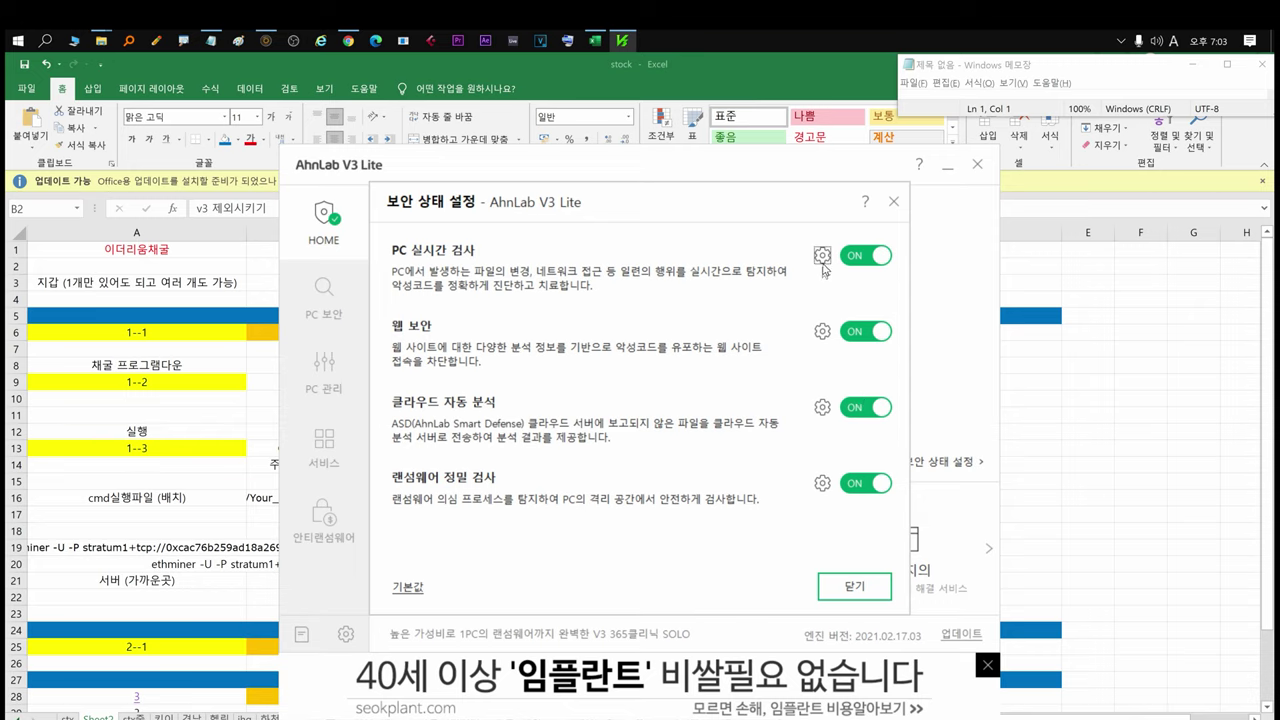
left_click(822, 256)
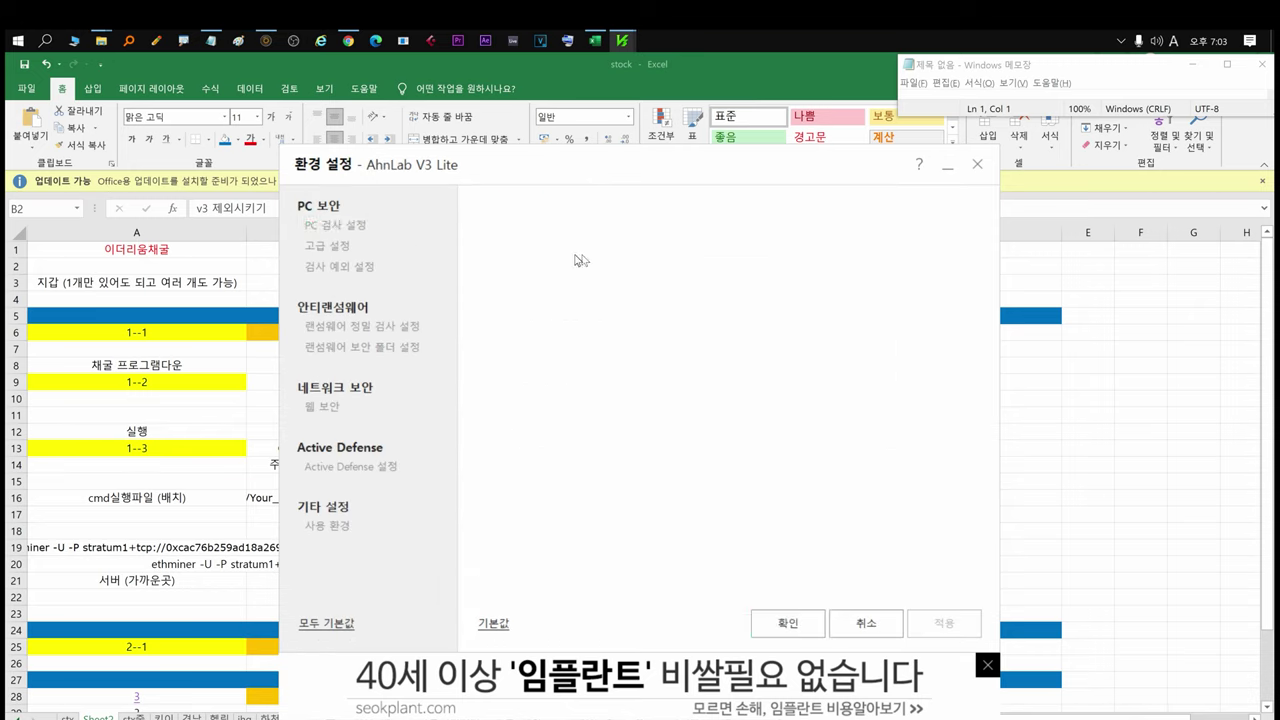
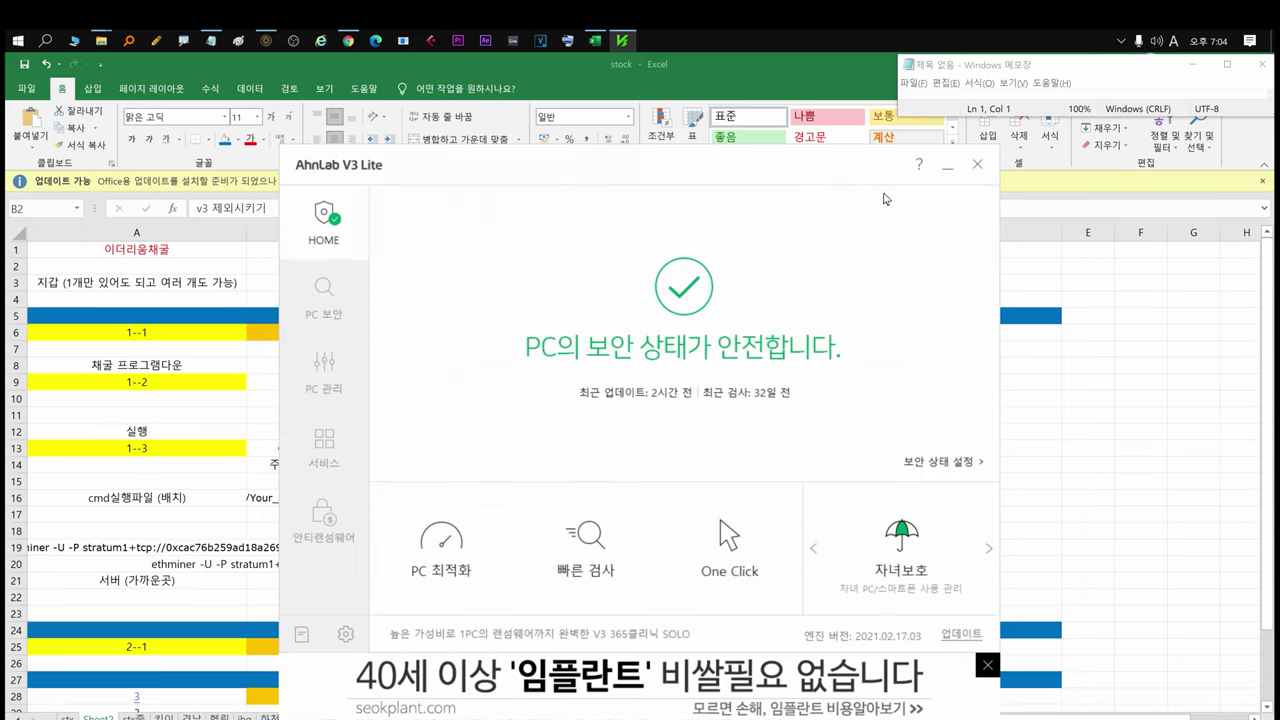
- Close the AhnLab V3 window and review the wallet notes in A3, B3 and B4
left_click(977, 164)
left_click(163, 283)
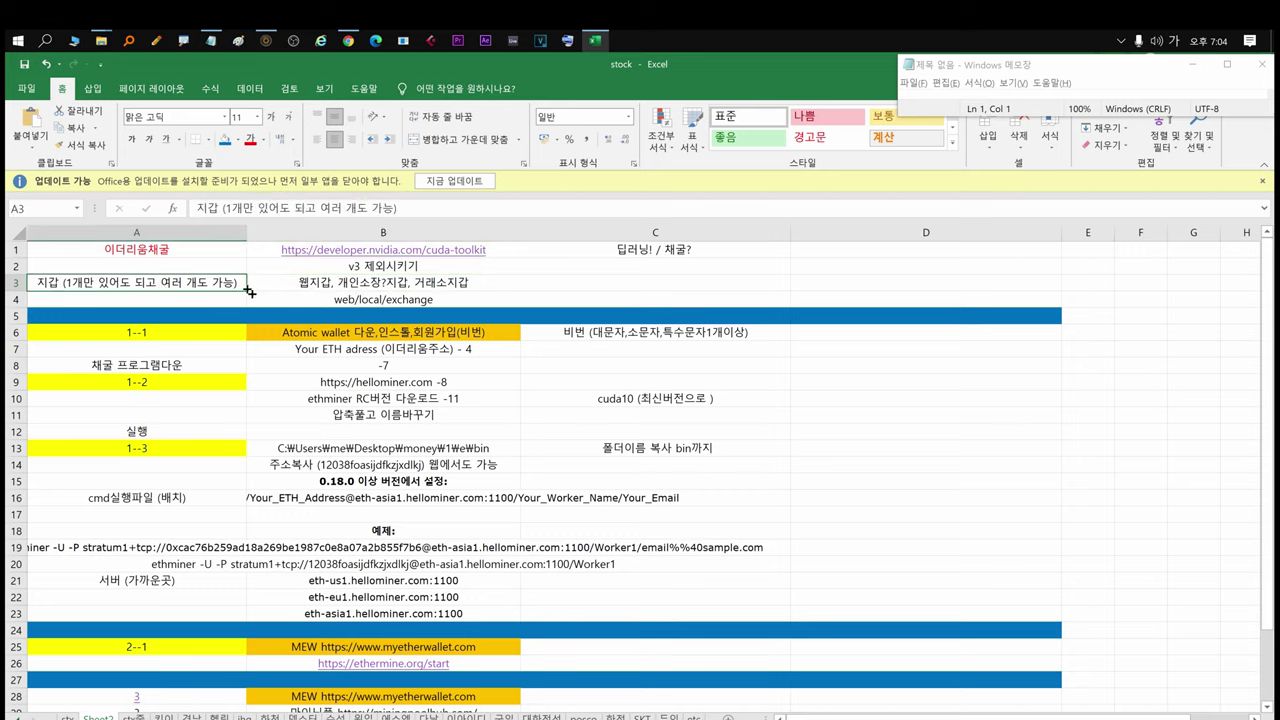
left_click(325, 284)
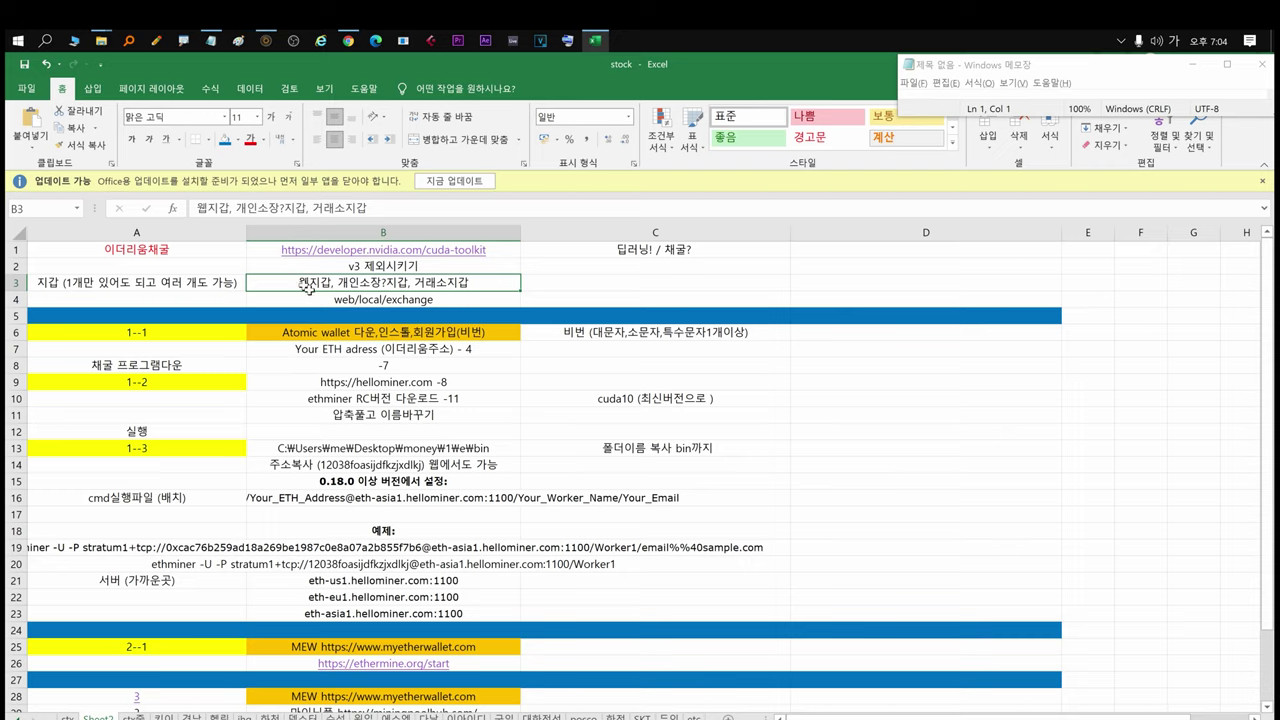
double_click(340, 284)
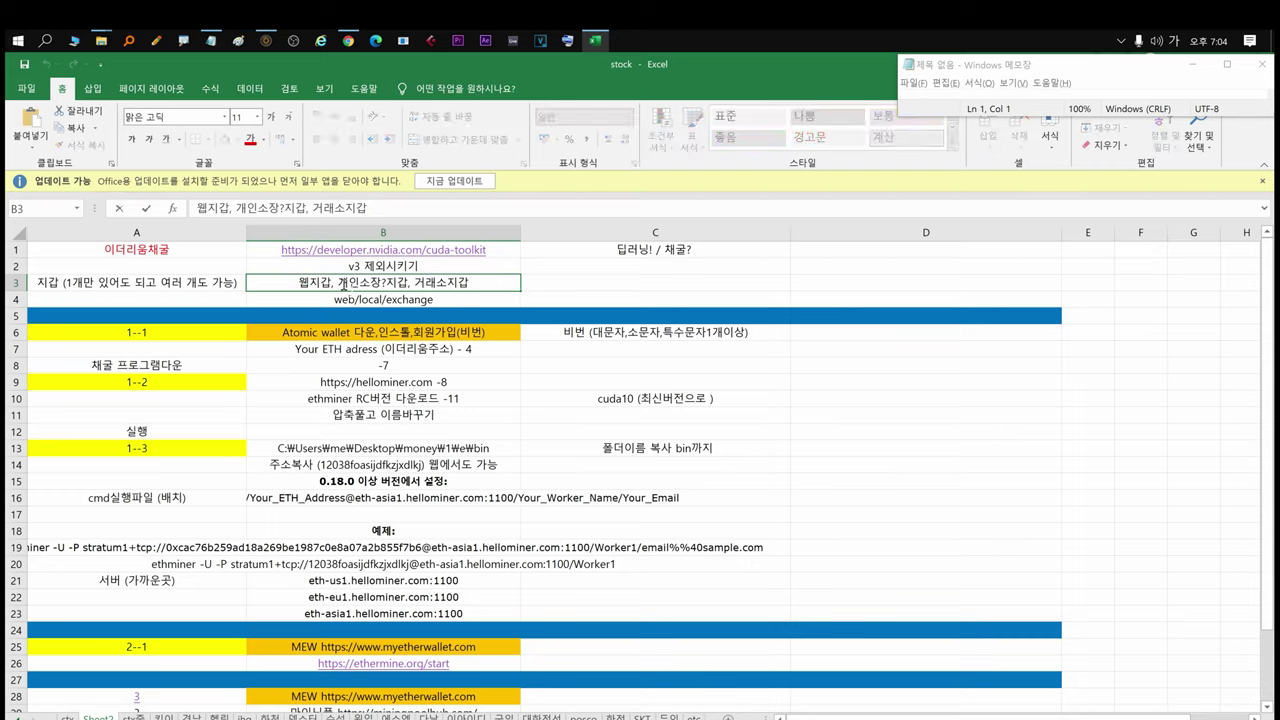
left_click_drag(341, 284, 381, 284)
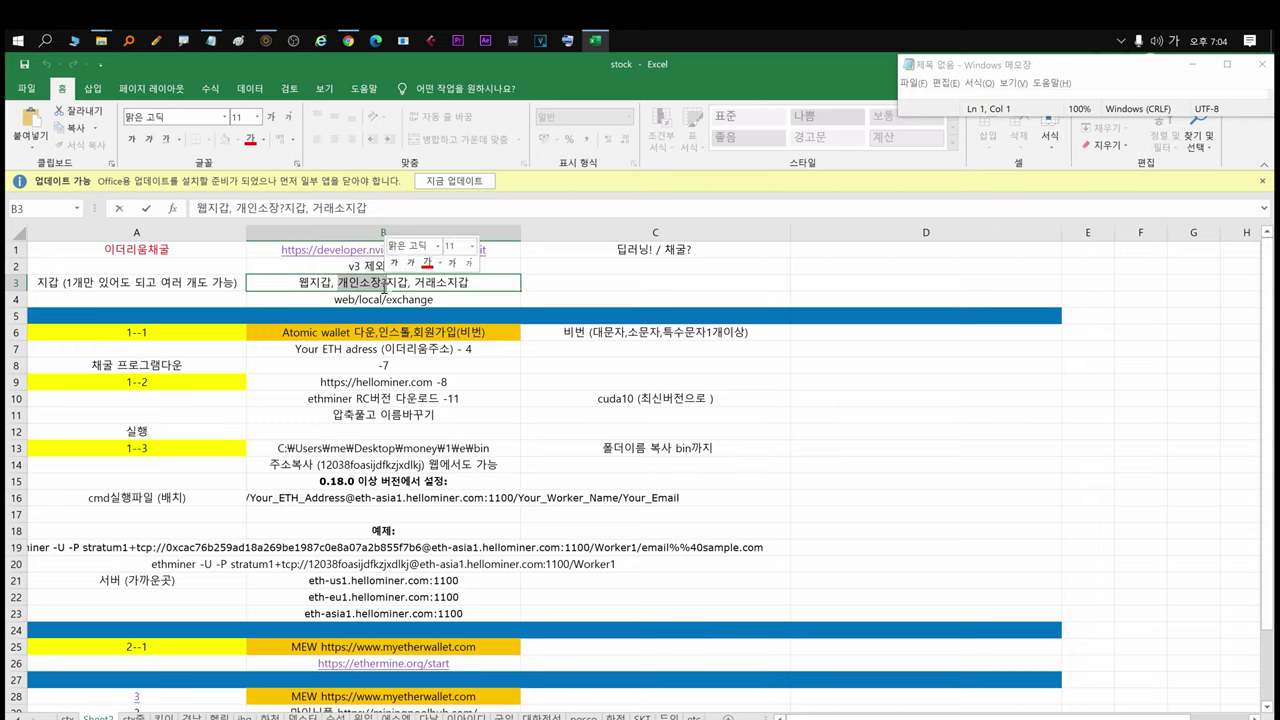
left_click(362, 302)
left_click(318, 288)
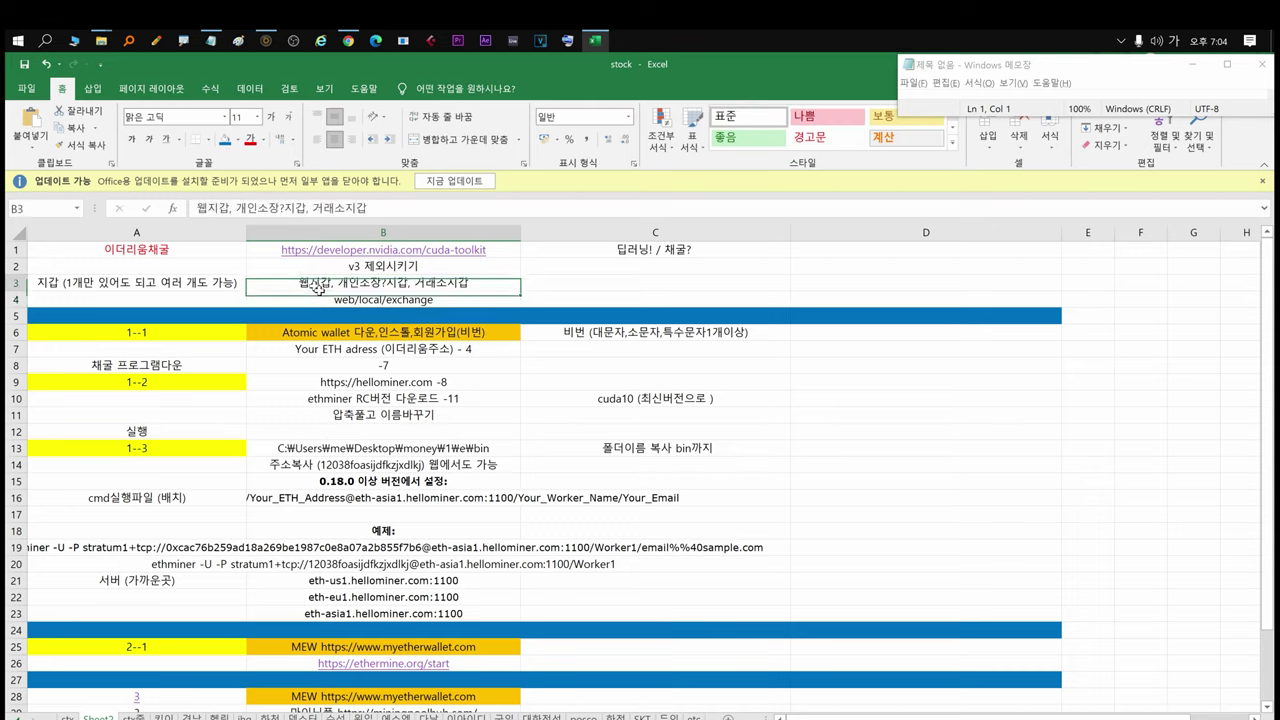
left_click(350, 300)
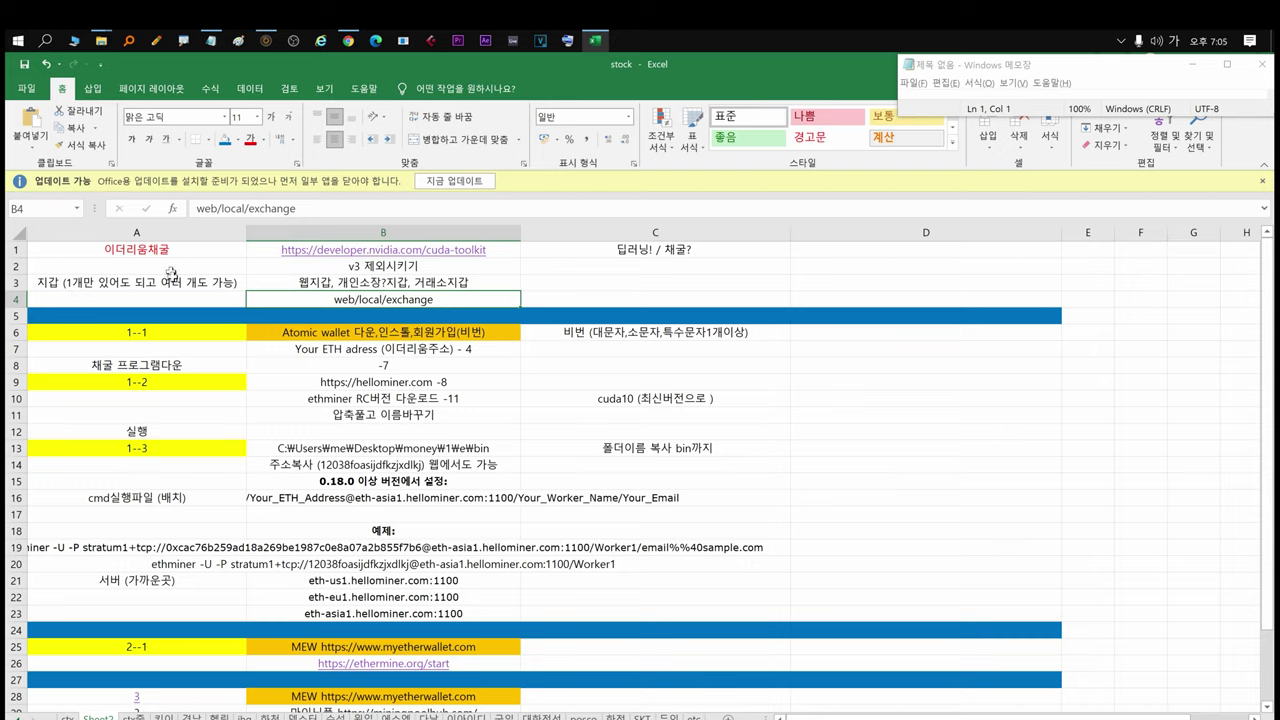
- Review the 1--1 Atomic wallet step in A6 and B6, then open screenshot 1.png in Photos
left_click(88, 287)
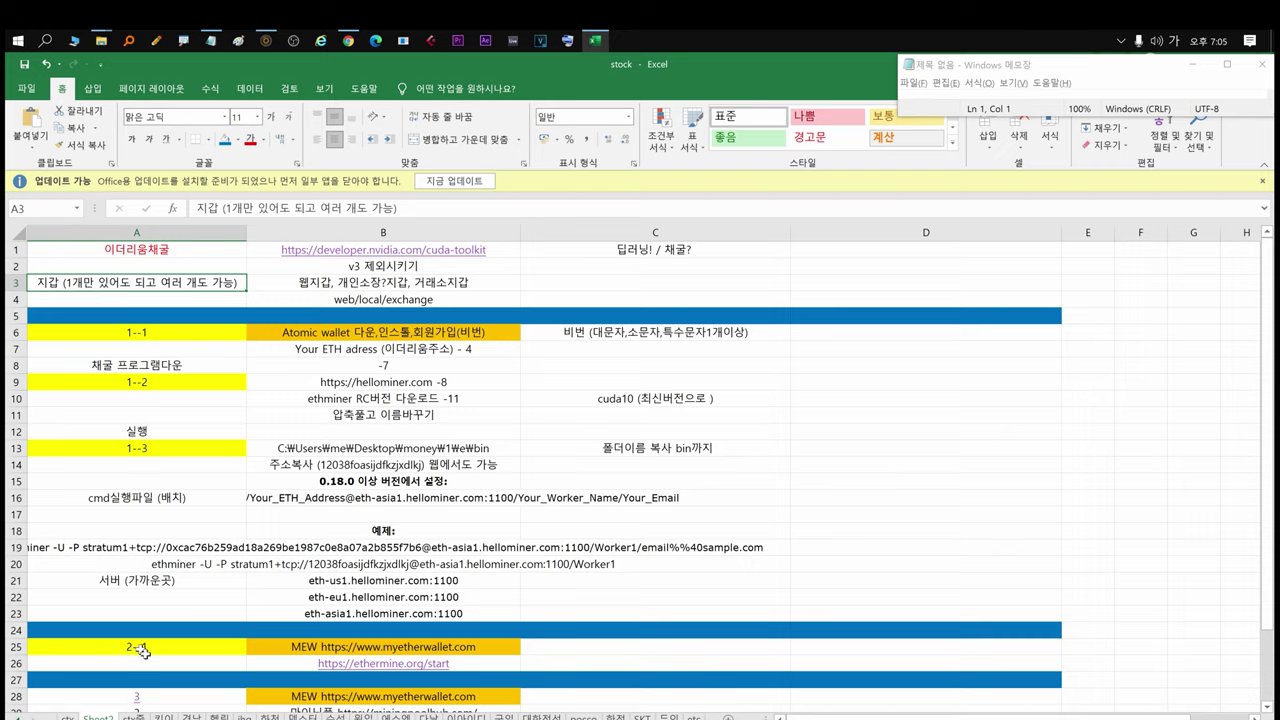
left_click(184, 340)
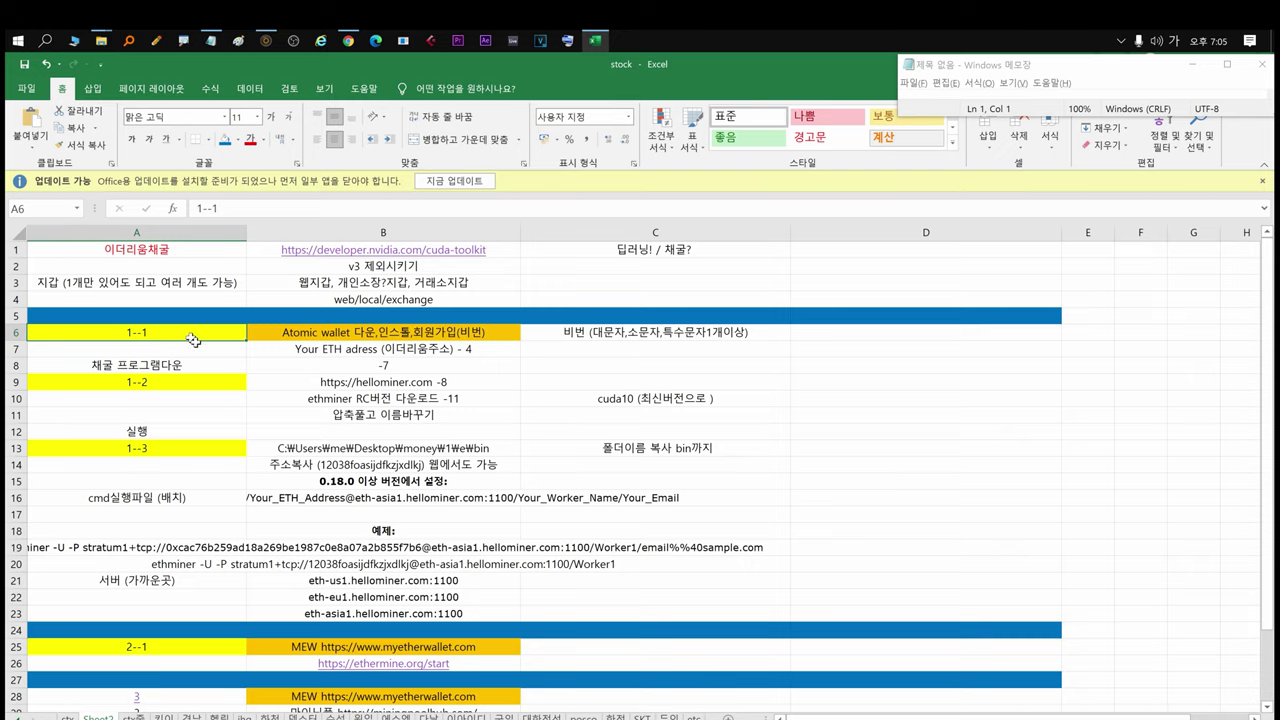
left_click(314, 334)
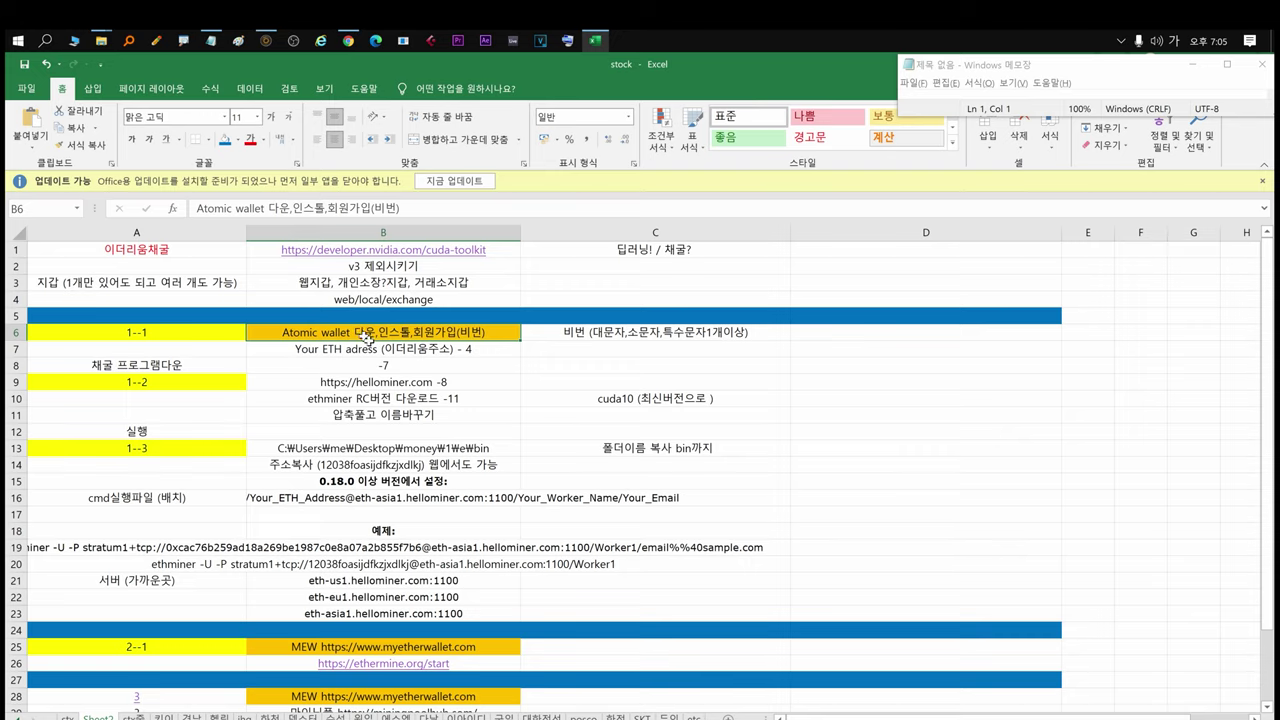
left_click(348, 42)
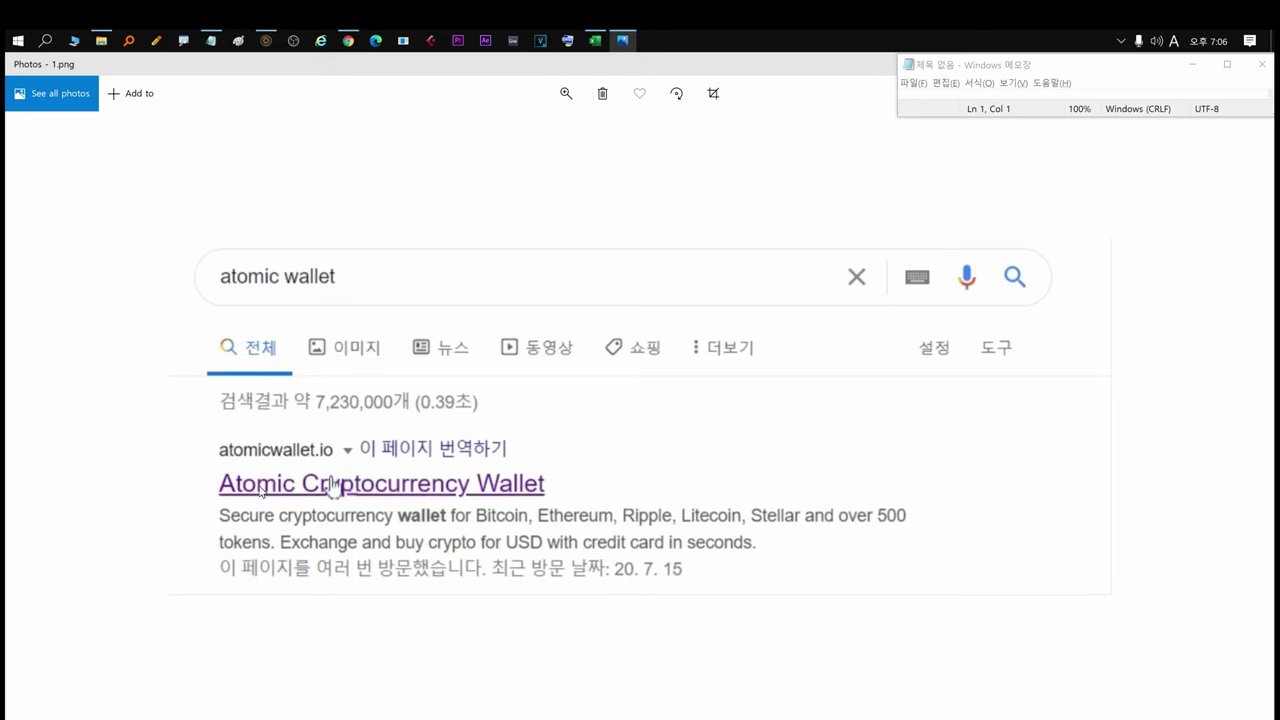
- Page forward from 1.png to 5.png, past the website, download and ETH address screens, to the coin list
key("Right")
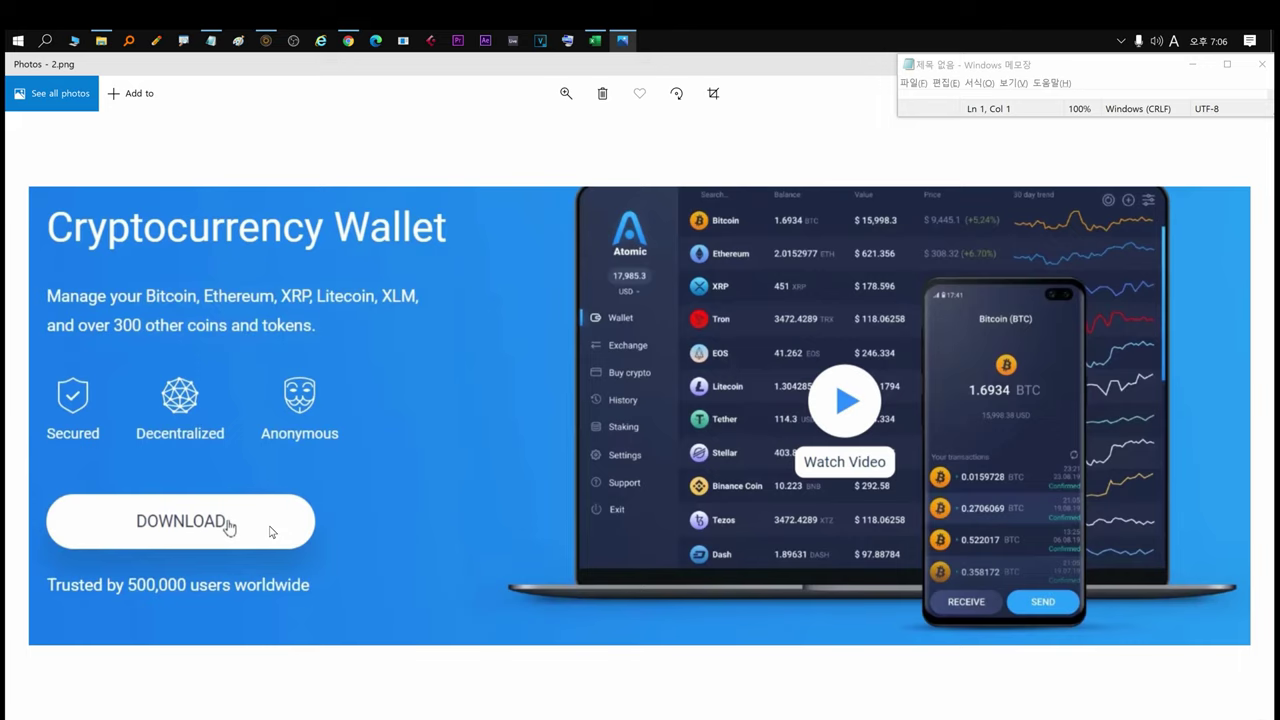
key("Right")
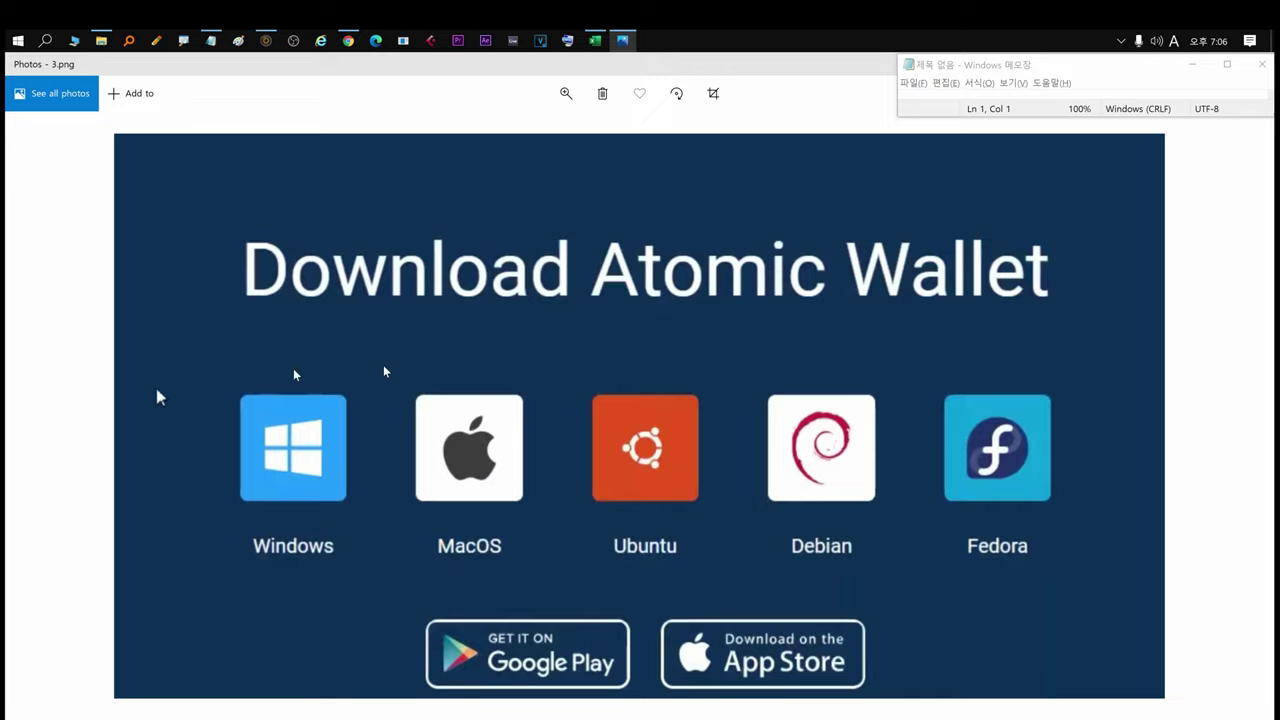
key("Right")
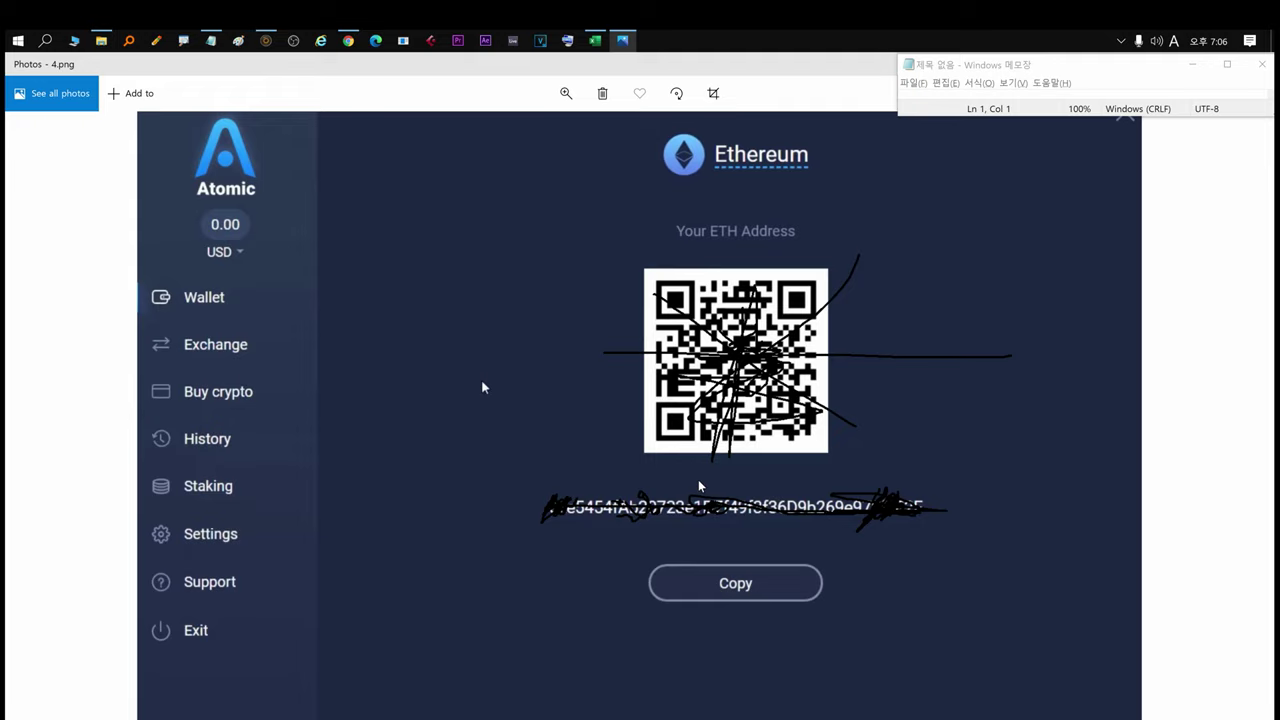
key("Right")
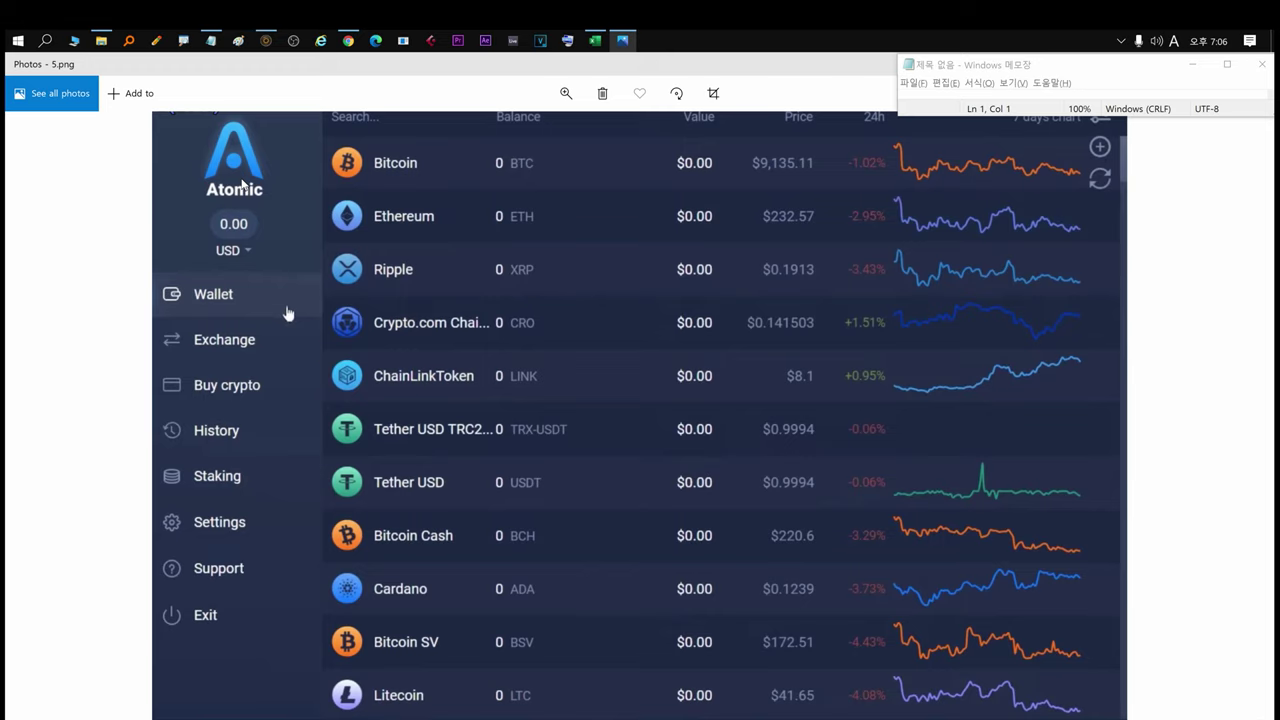
- Read the Atomic wallet note in B6 and the password character rule in C6, then check B7
key("alt+Tab")
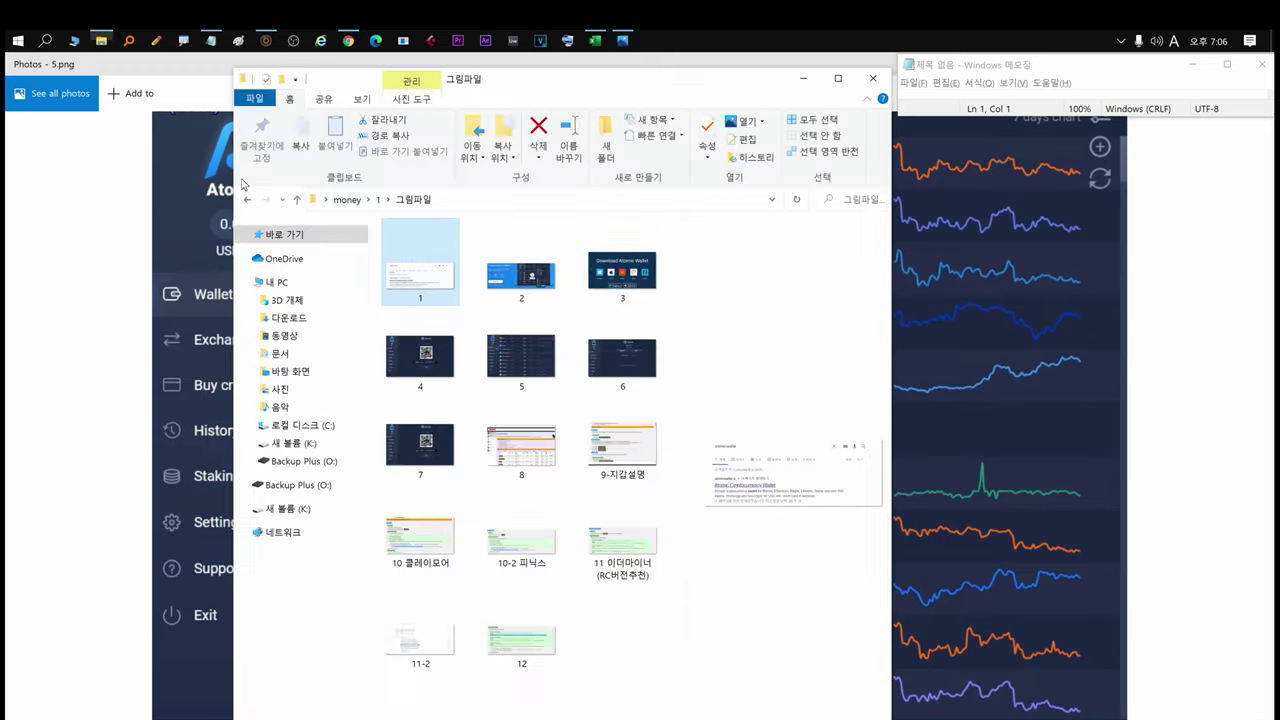
key("alt+Tab")
key("alt+Tab")
key("alt+Tab")
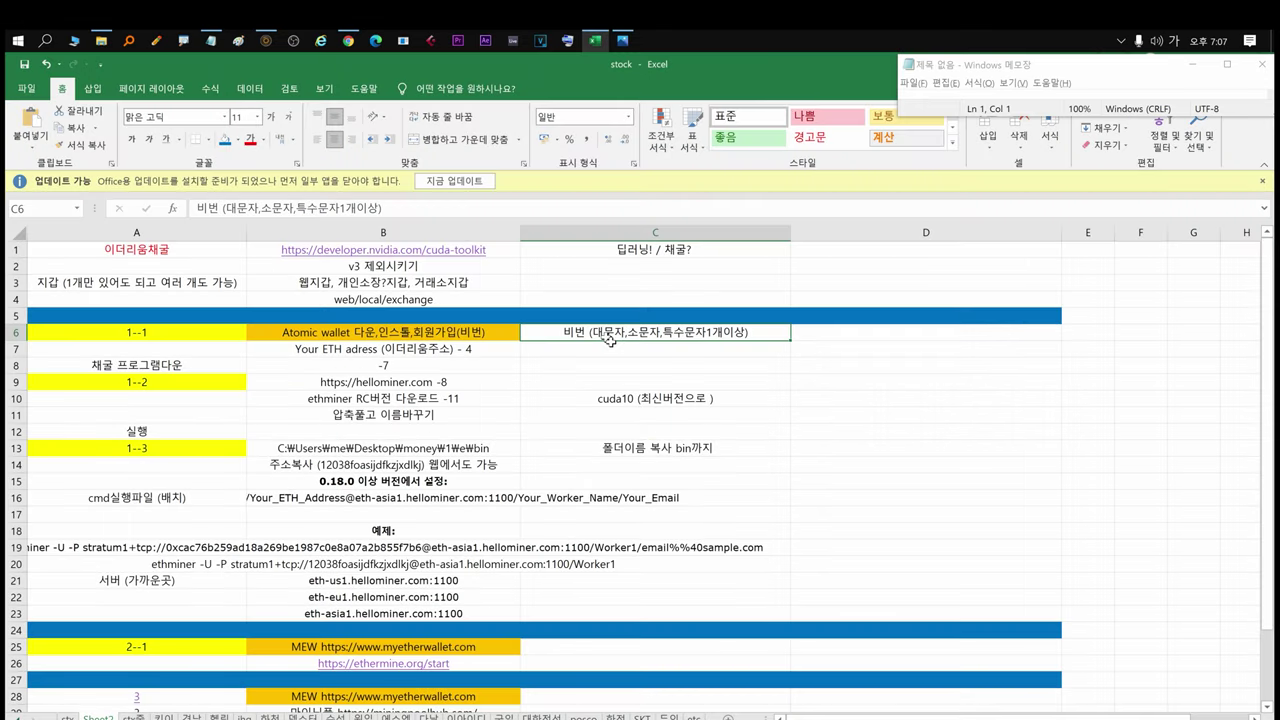
double_click(460, 333)
left_click(588, 334)
double_click(622, 332)
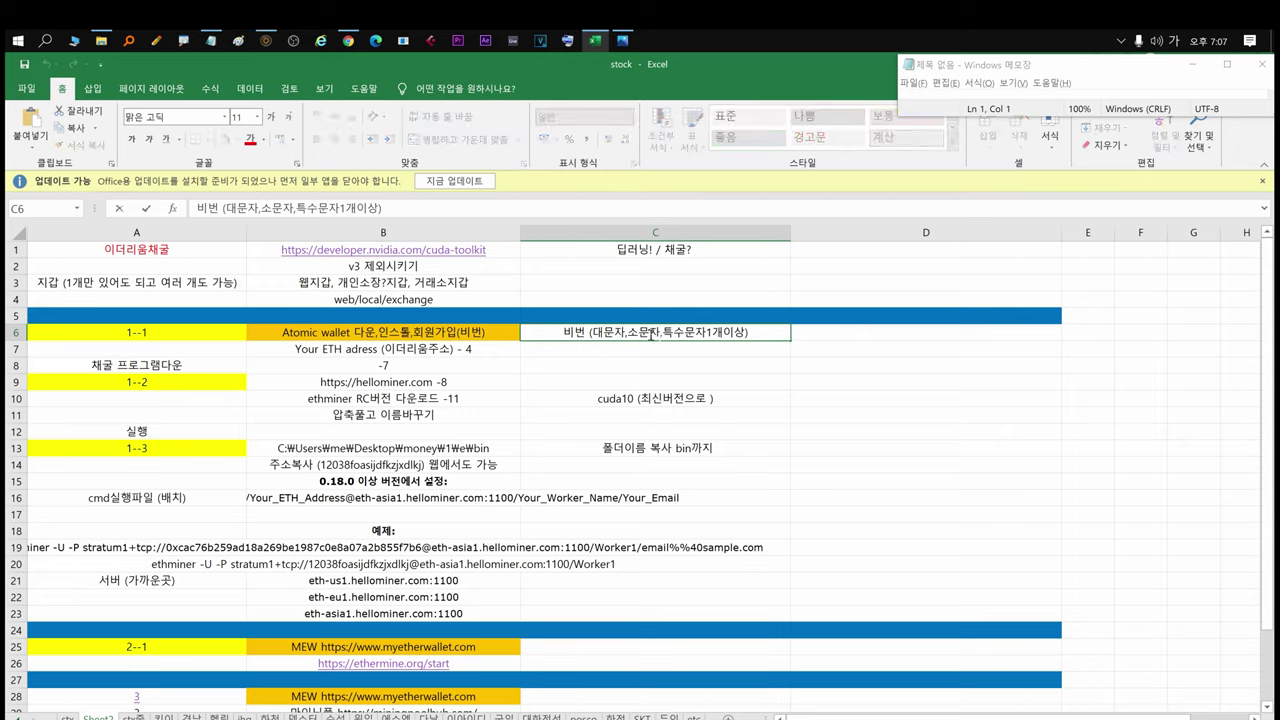
left_click(759, 331)
left_click_drag(759, 331, 588, 335)
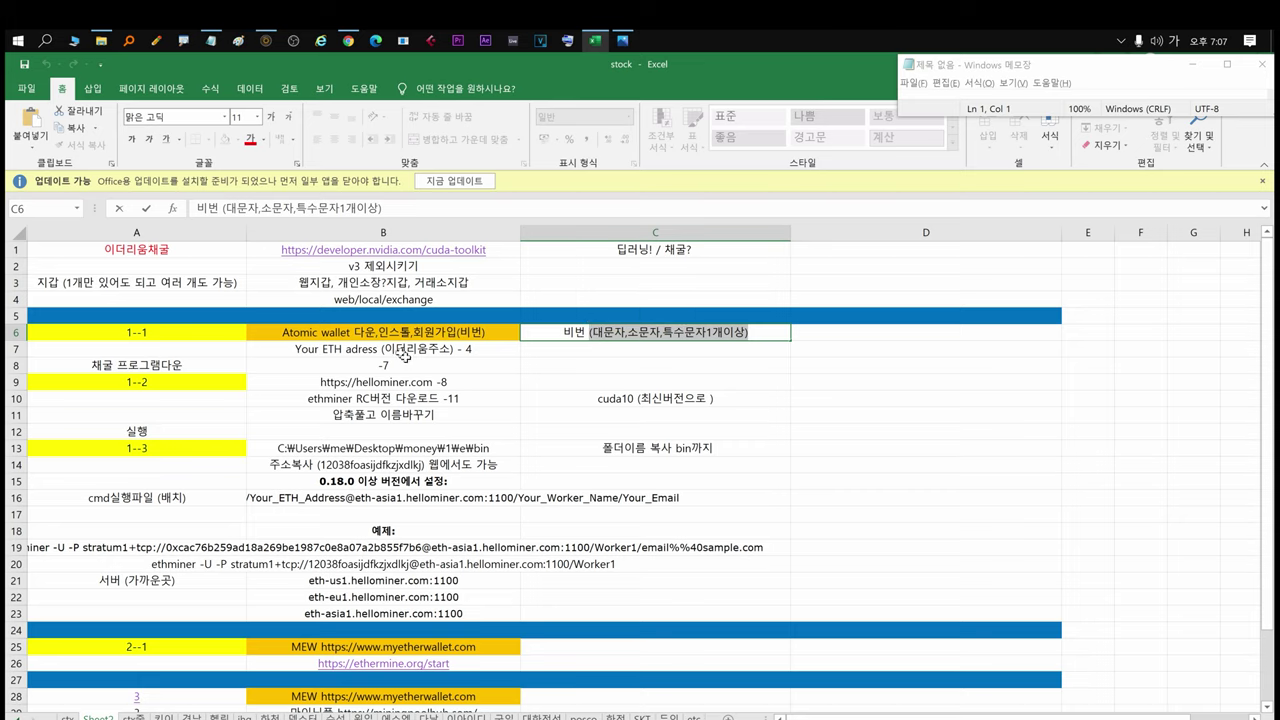
left_click(404, 356)
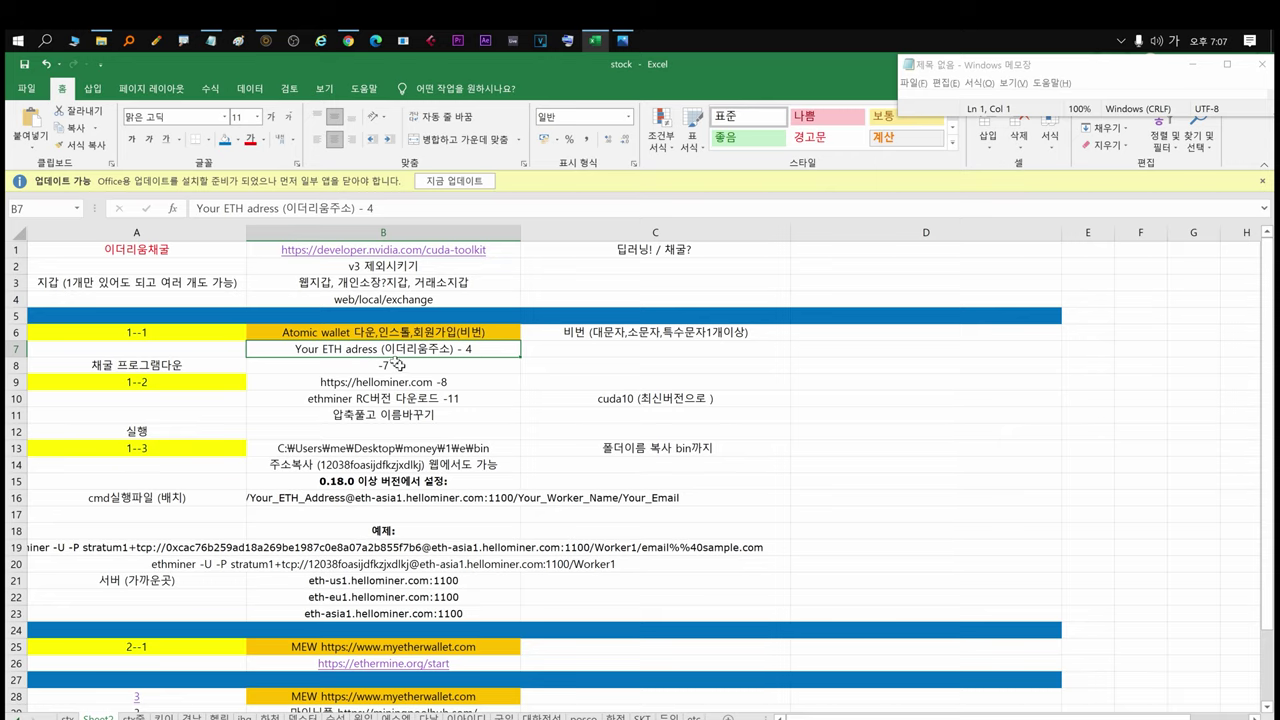
key("alt+Tab")
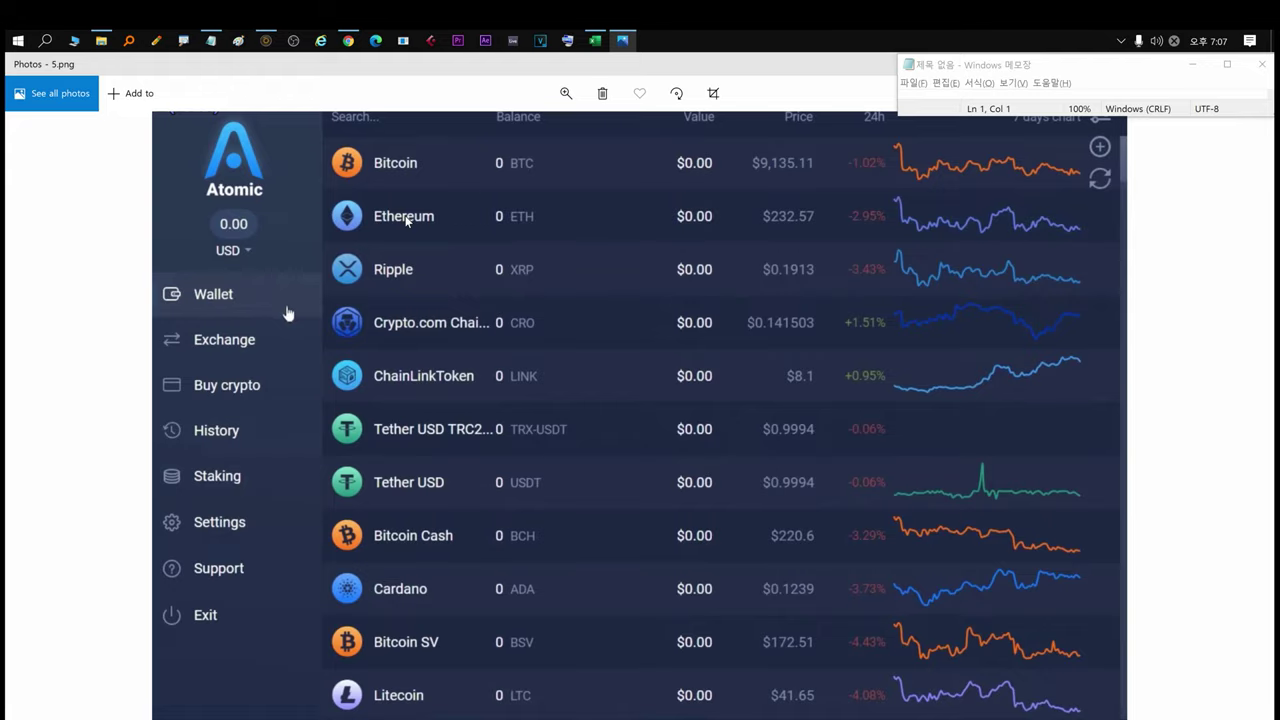
- Advance through 6.png (Ethereum details) and 7.png (receive address) toward the helloMiner screenshot
key("Right")
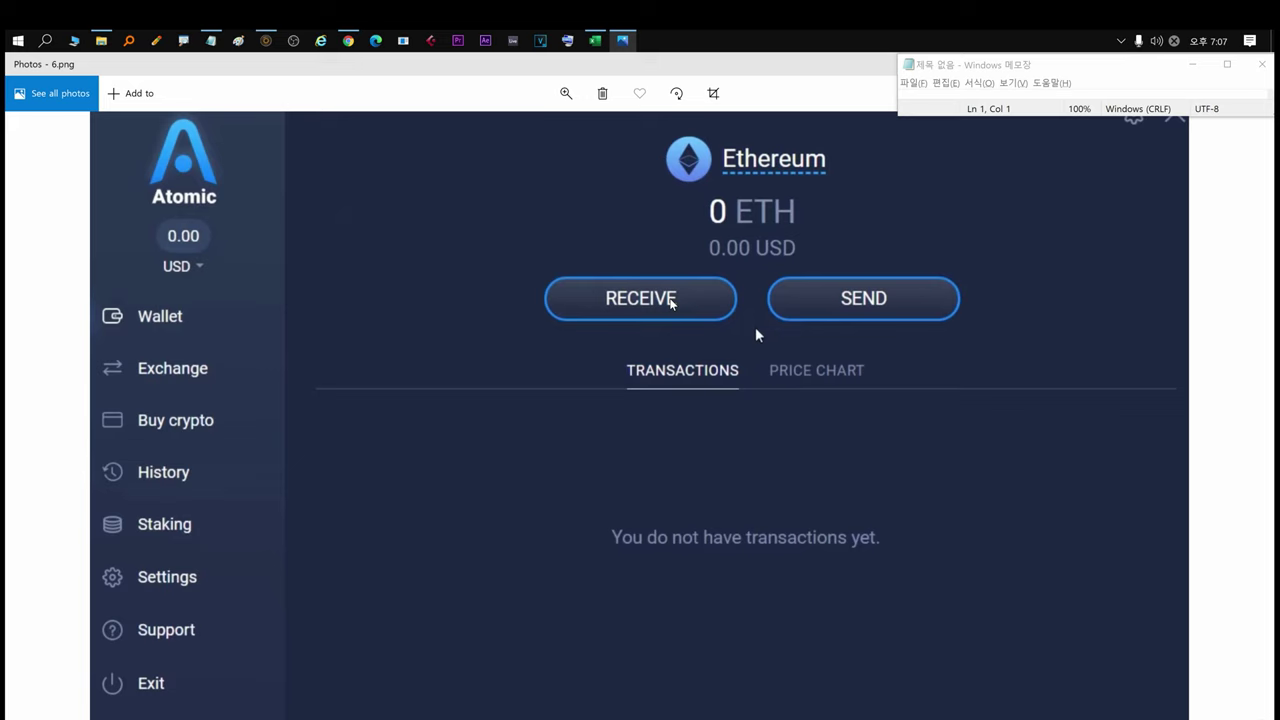
key("Right")
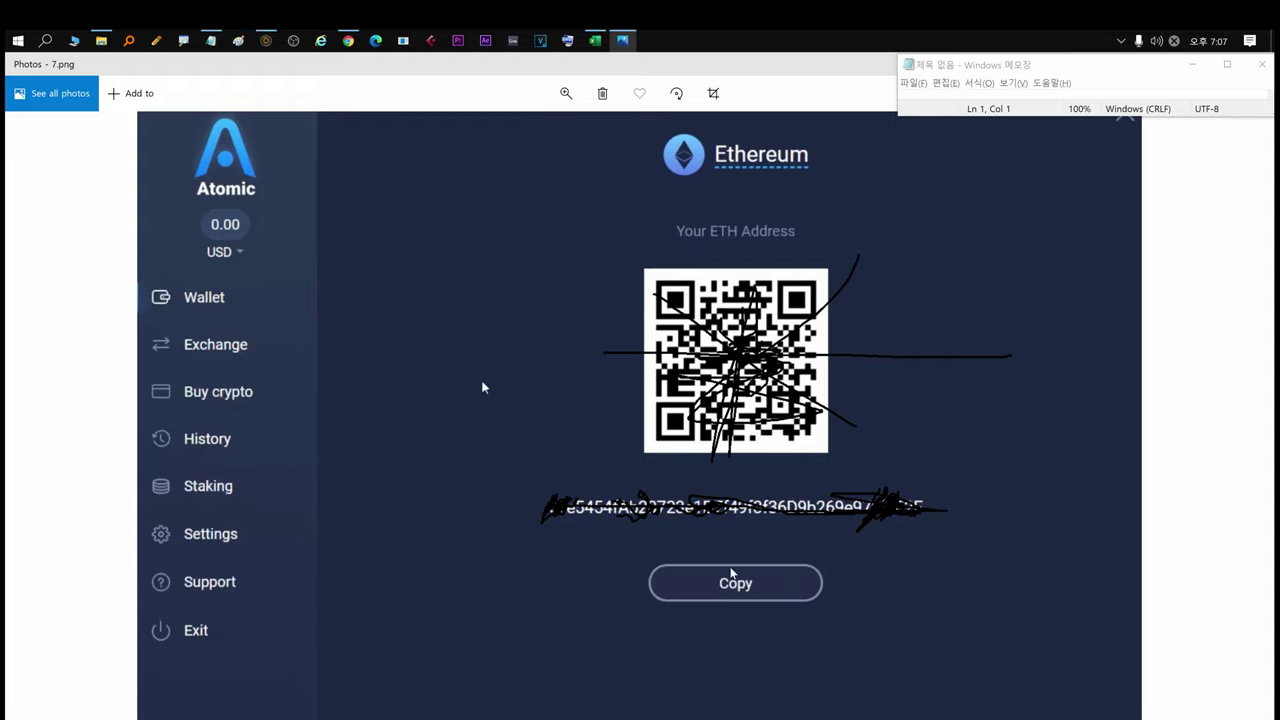
key("Right")
- Review the Atomic wallet, ETH address, -7 and helloMiner notes in B6 through B9
key("alt+Tab")
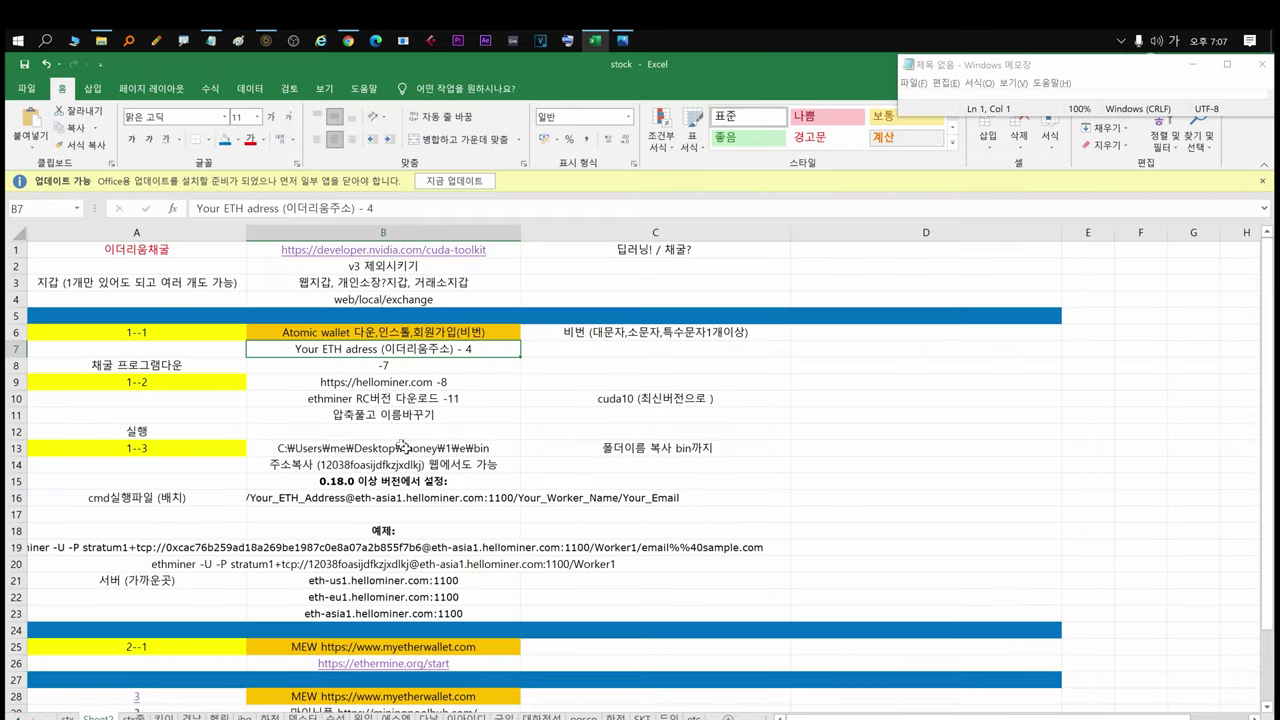
left_click(318, 386)
left_click(336, 364)
left_click(330, 352)
left_click(316, 363)
left_click(304, 352)
left_click(310, 338)
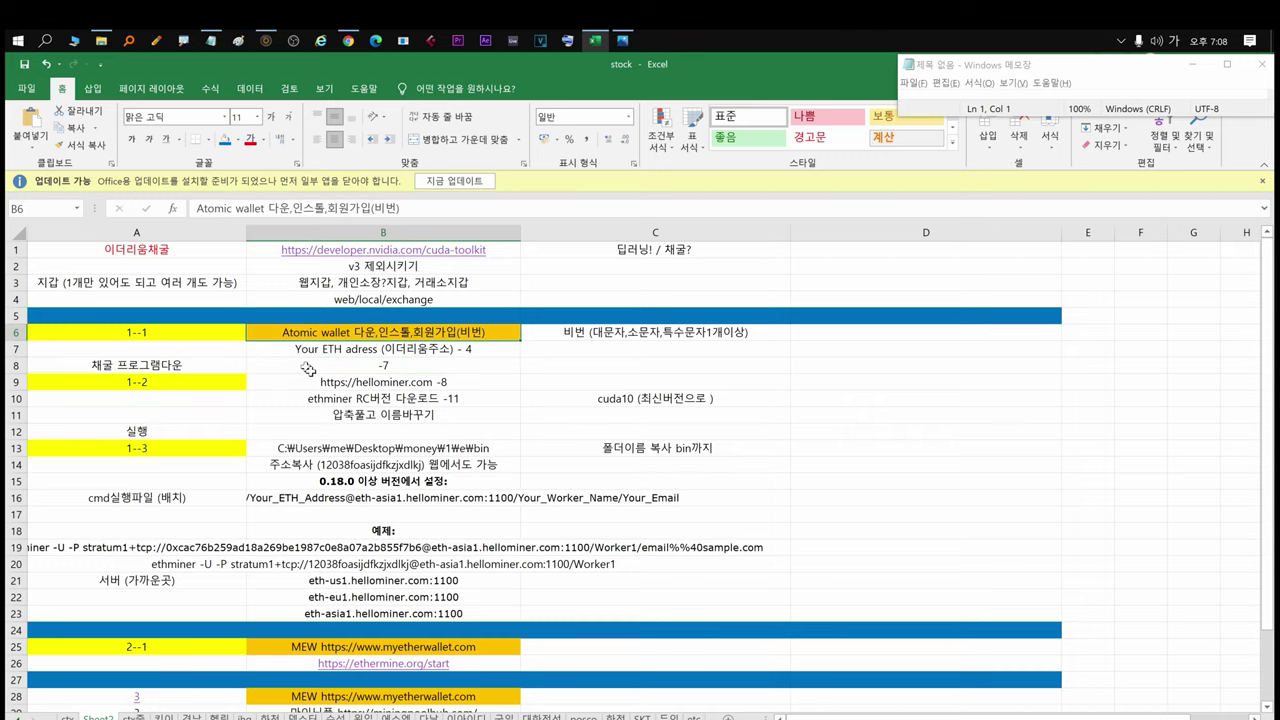
left_click(308, 367)
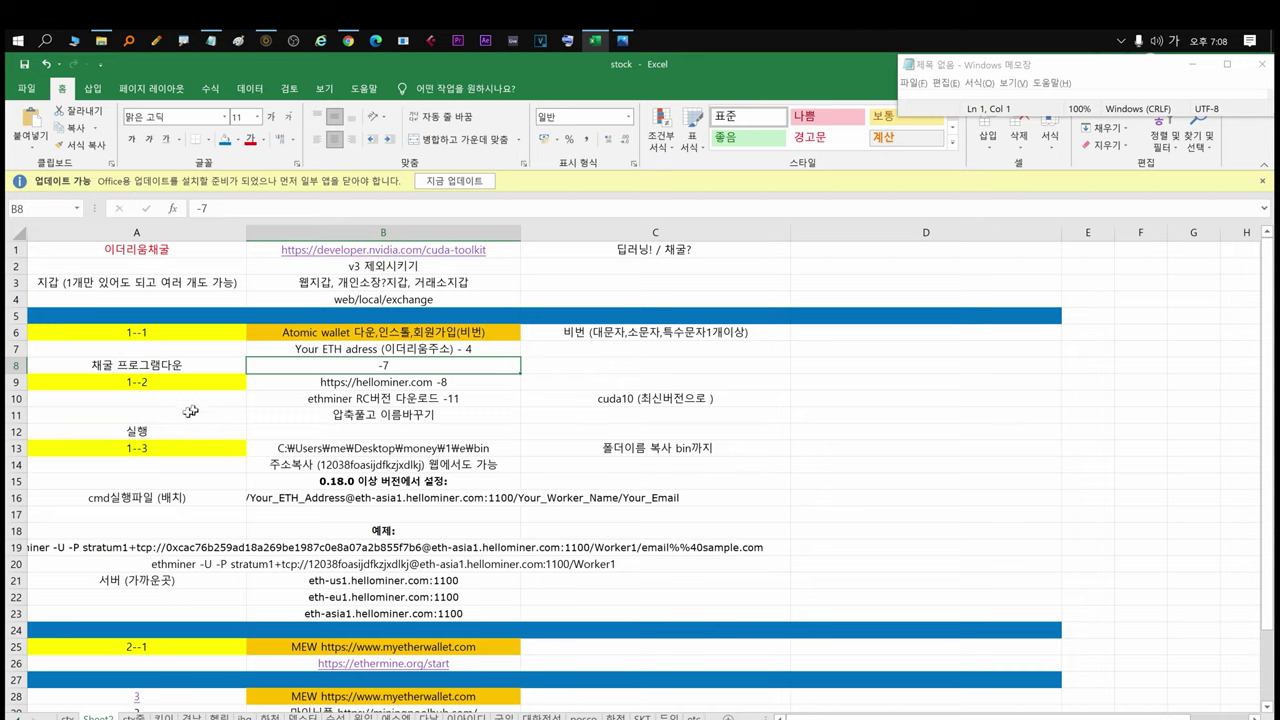
- Inspect the 채굴 프로그램다운 note in A8 without changing it, then go to Photos
left_click(141, 367)
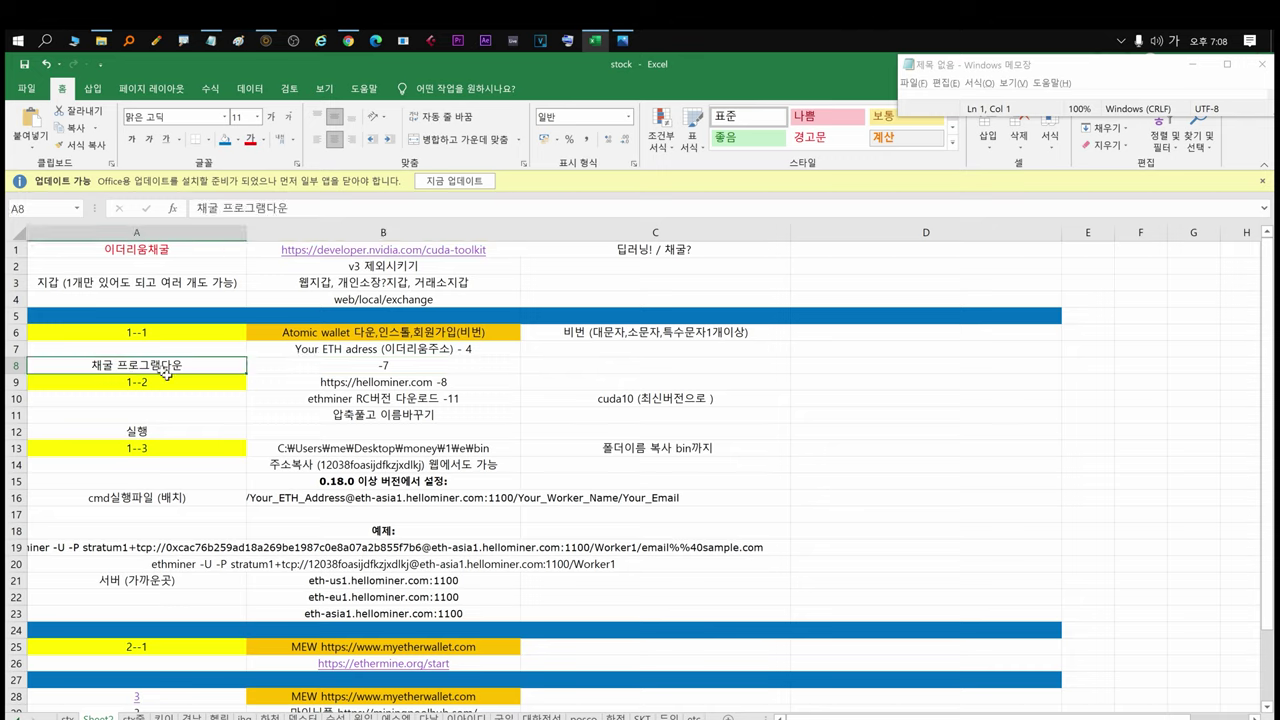
double_click(184, 372)
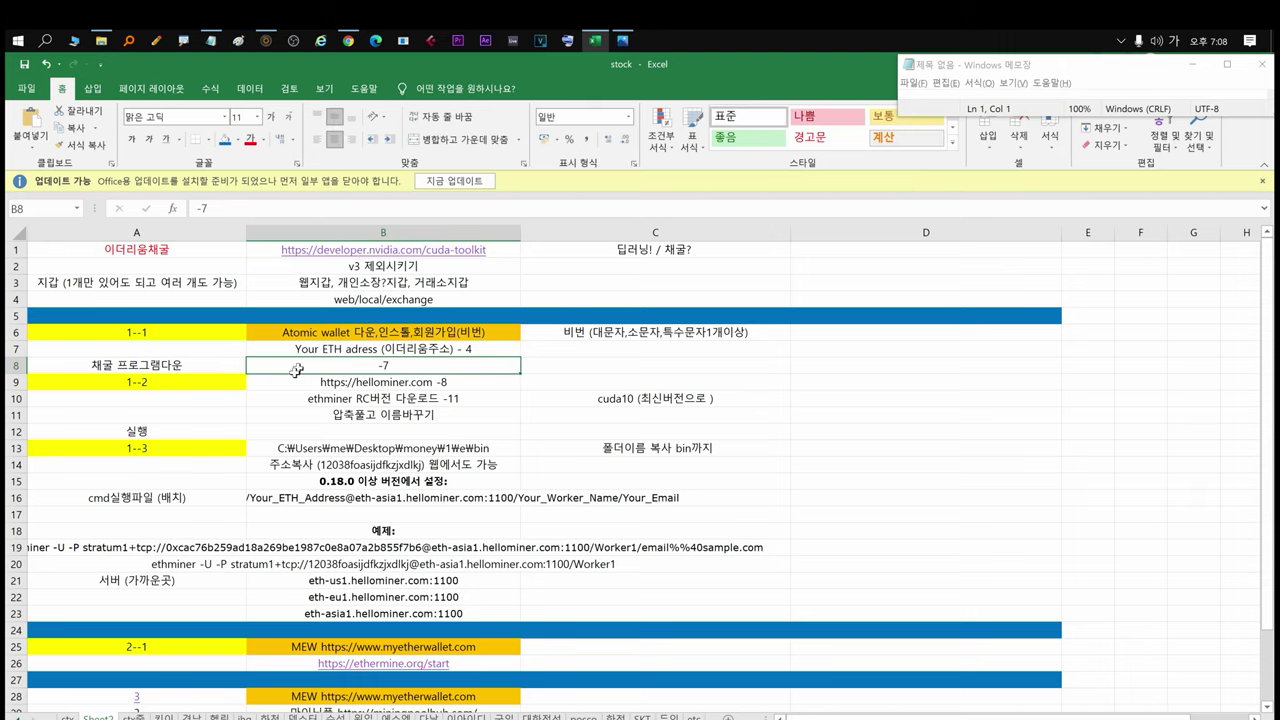
key("Escape")
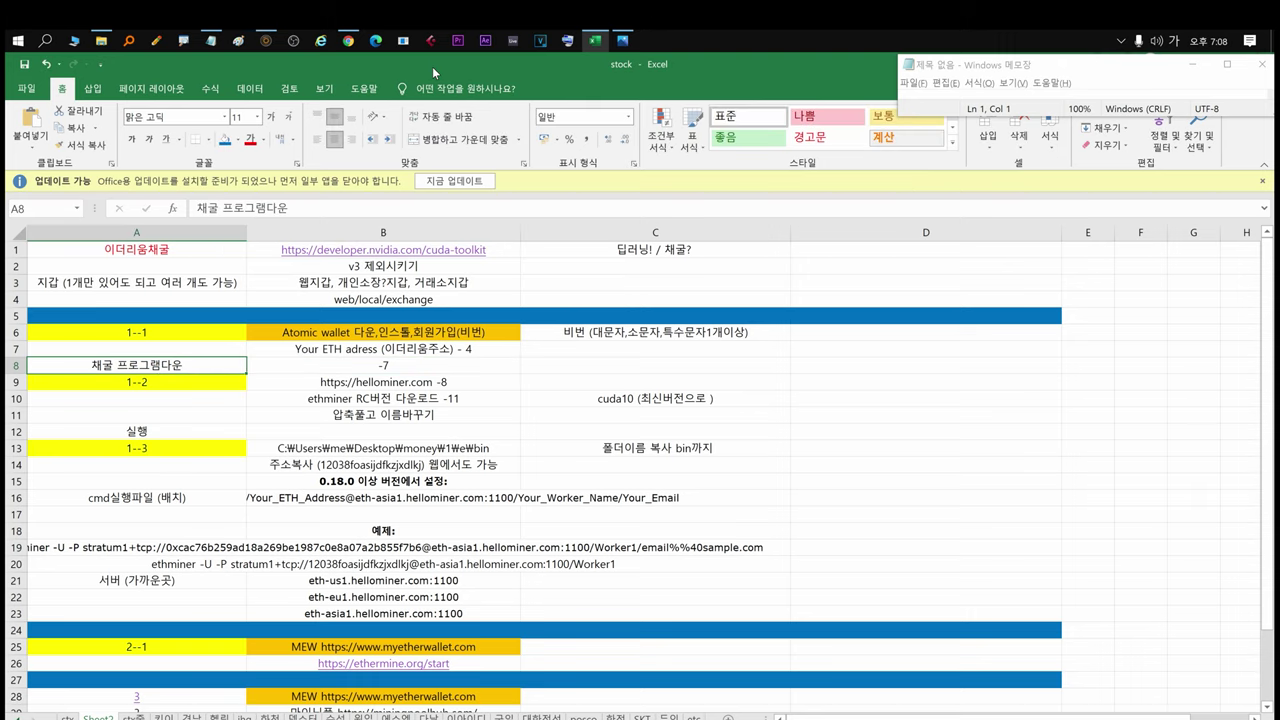
key("alt+Tab")
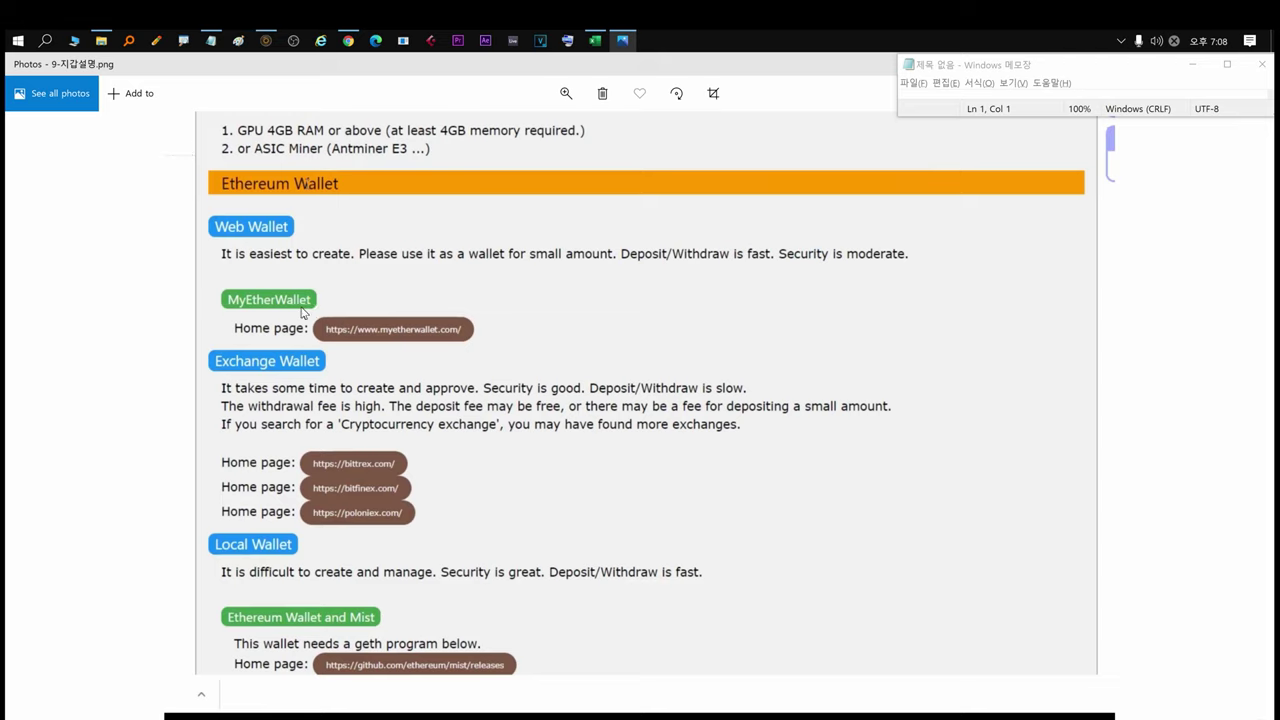
- Advance Photos to 10 클레이모어.png showing the Claymore start.bat setup instructions
key("alt+Tab")
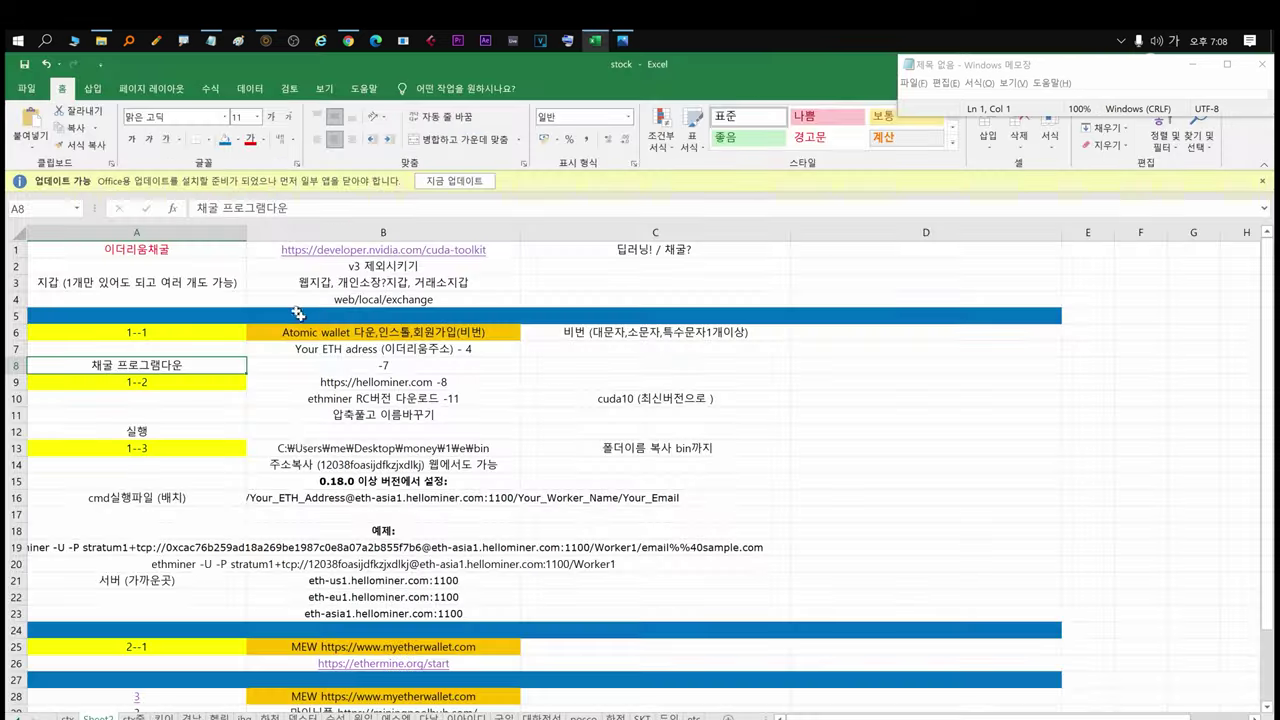
key("alt+Tab")
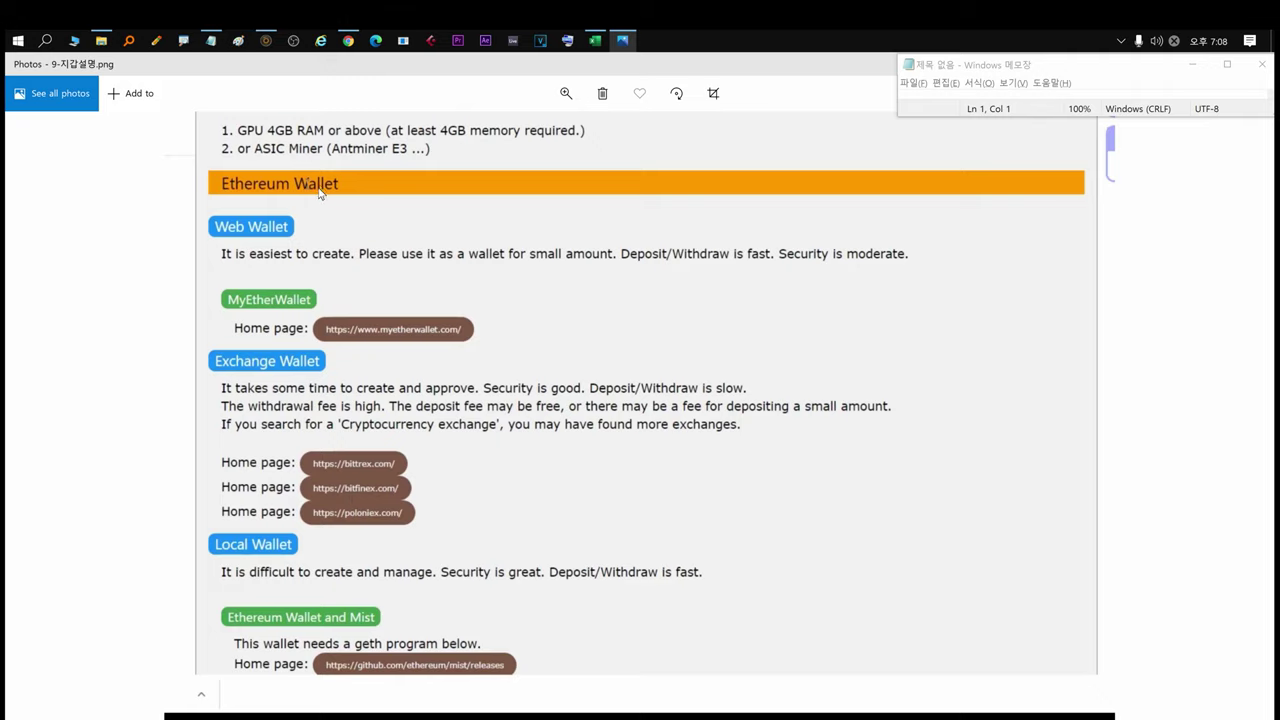
key("Right")
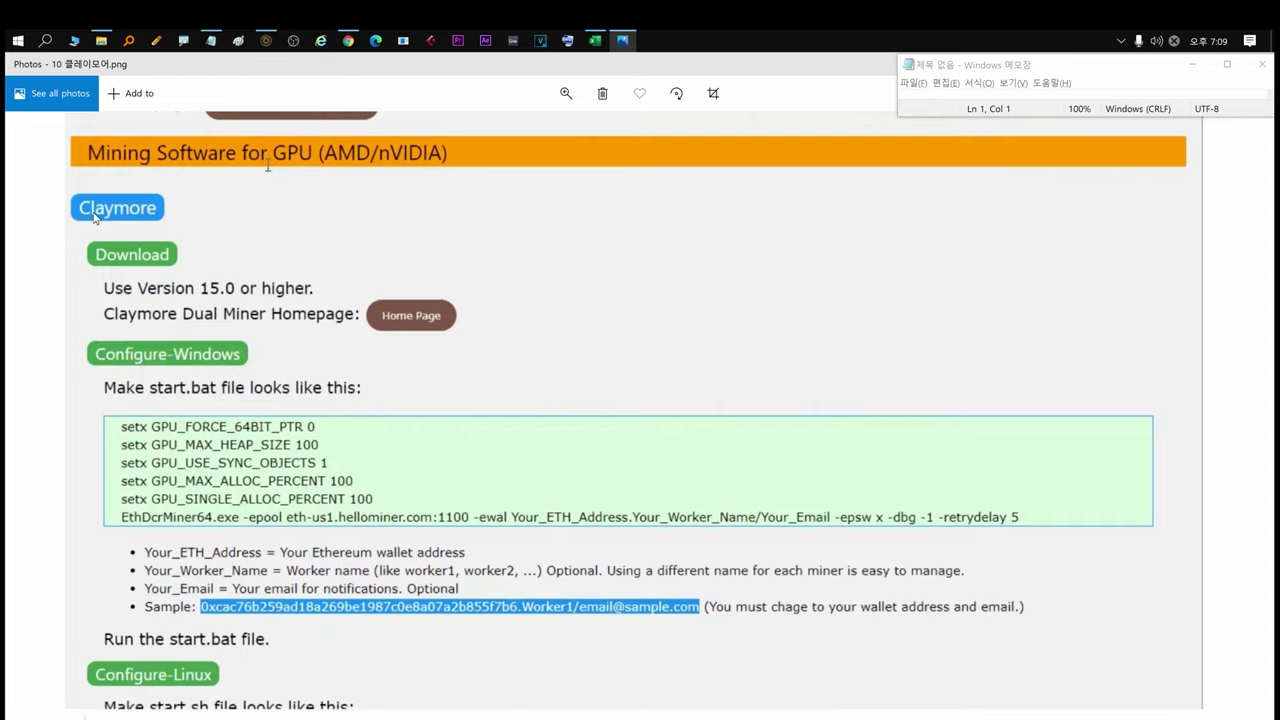
- Page the guide to 12.png's ethminer start.bat instructions and select the ethminer-0.18.0 zip in money\1
key("Right")
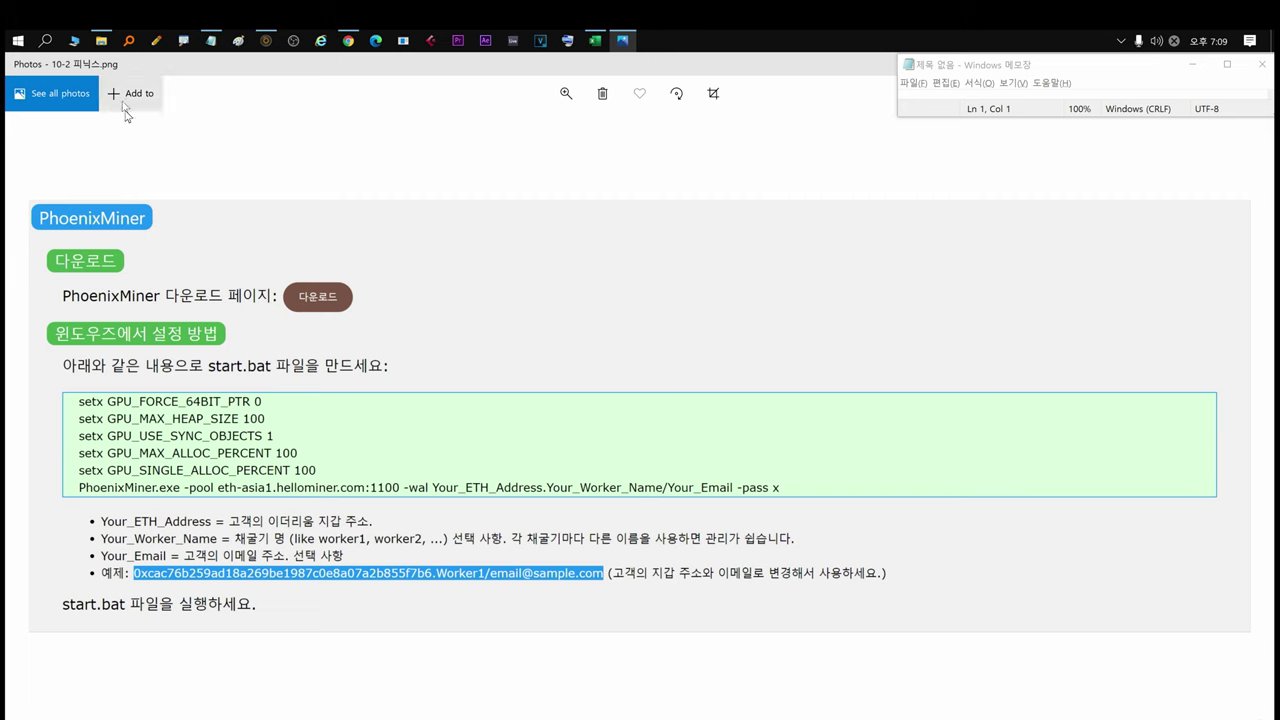
key("Right")
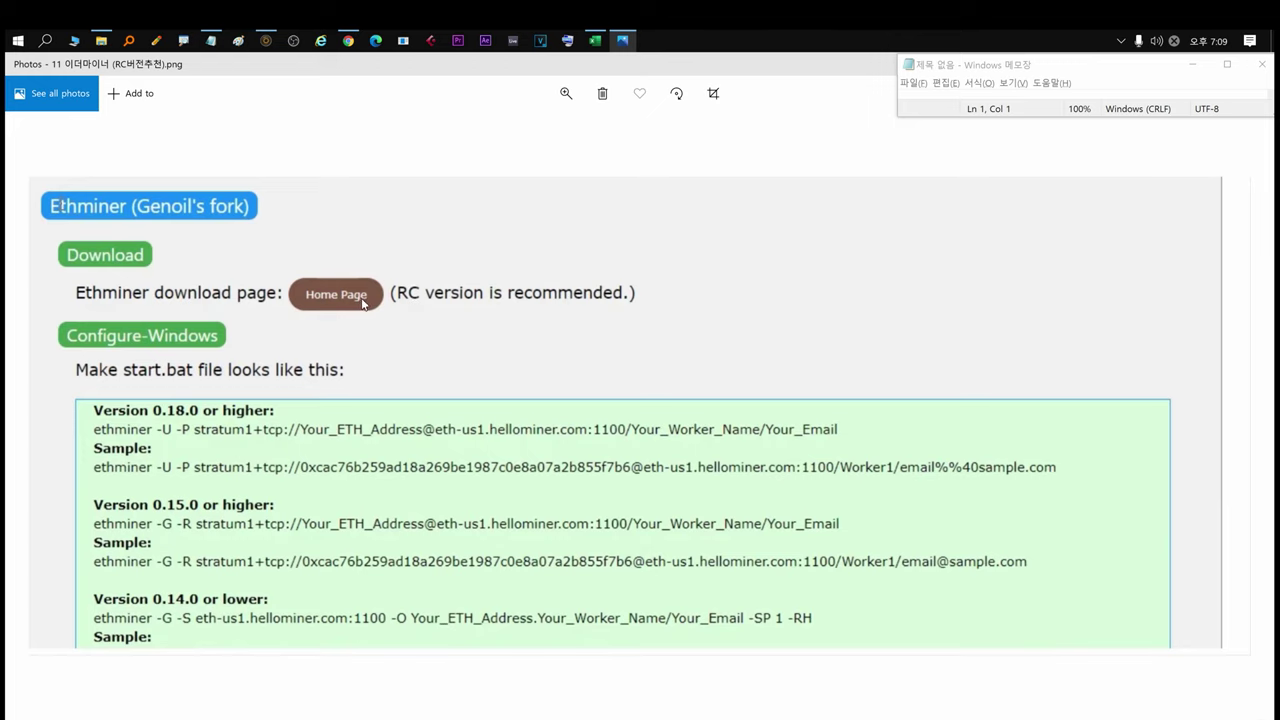
key("Right")
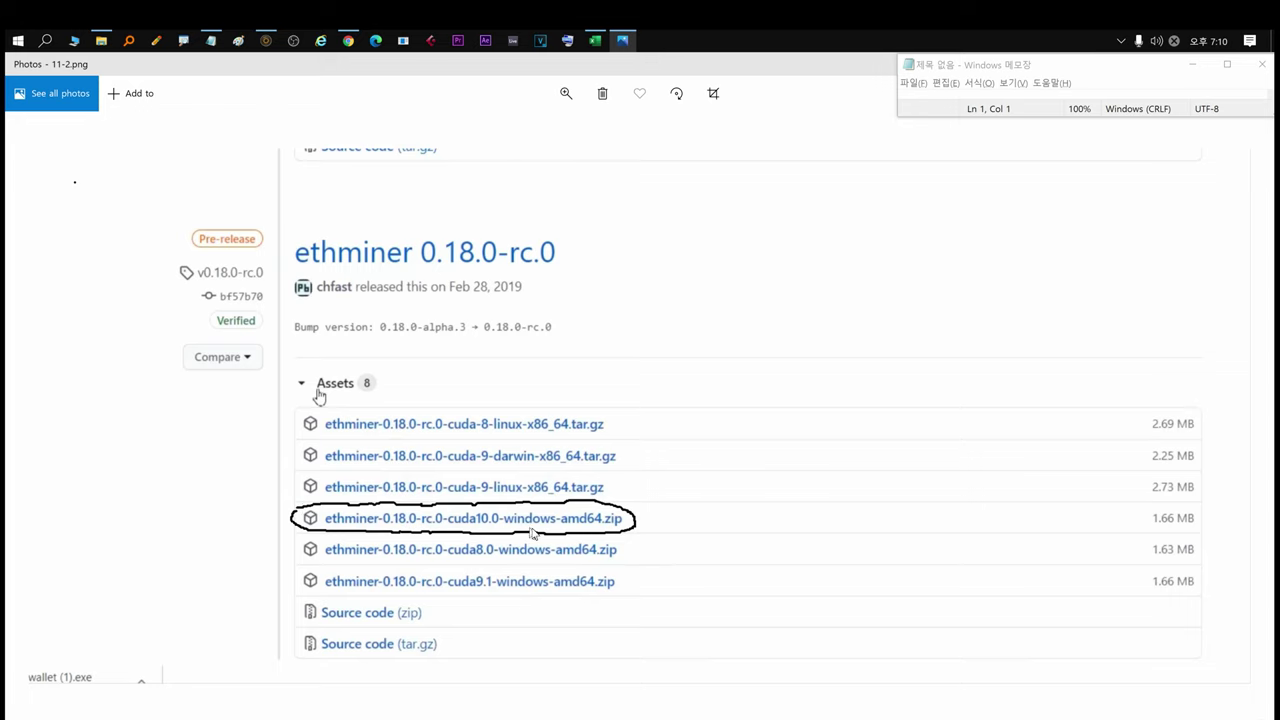
key("Right")
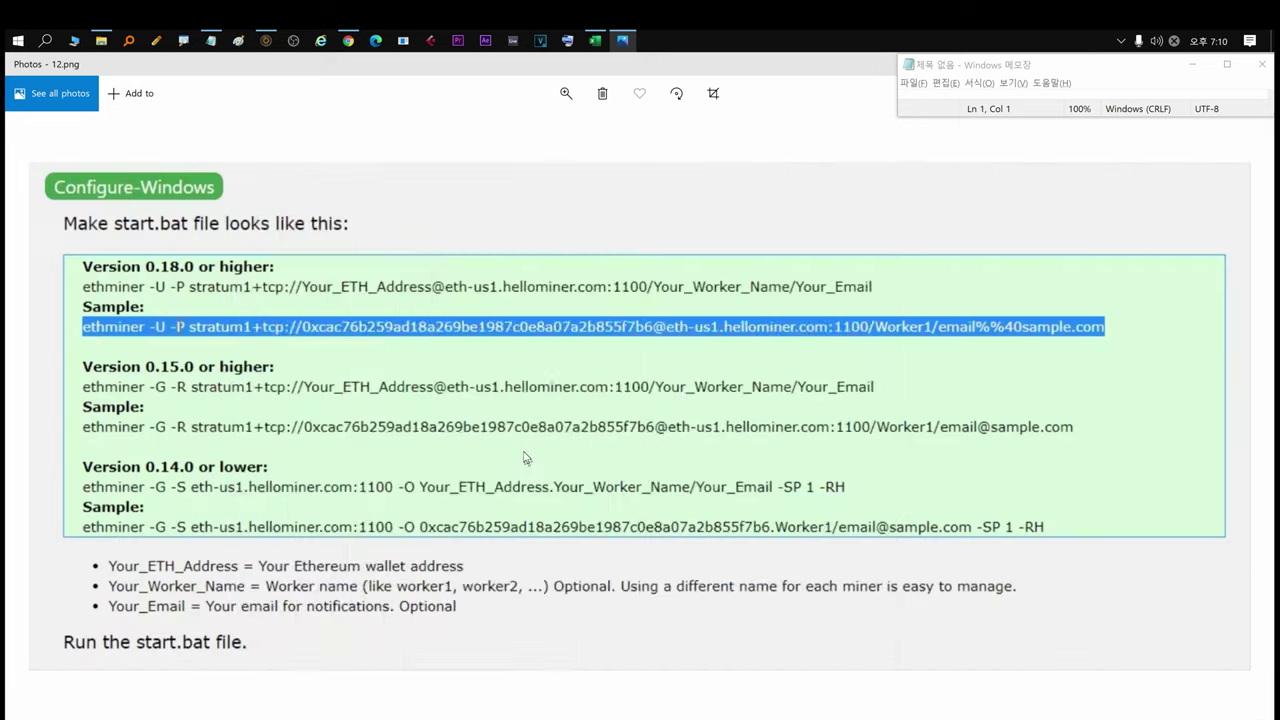
key("alt+Tab")
left_click(415, 312)
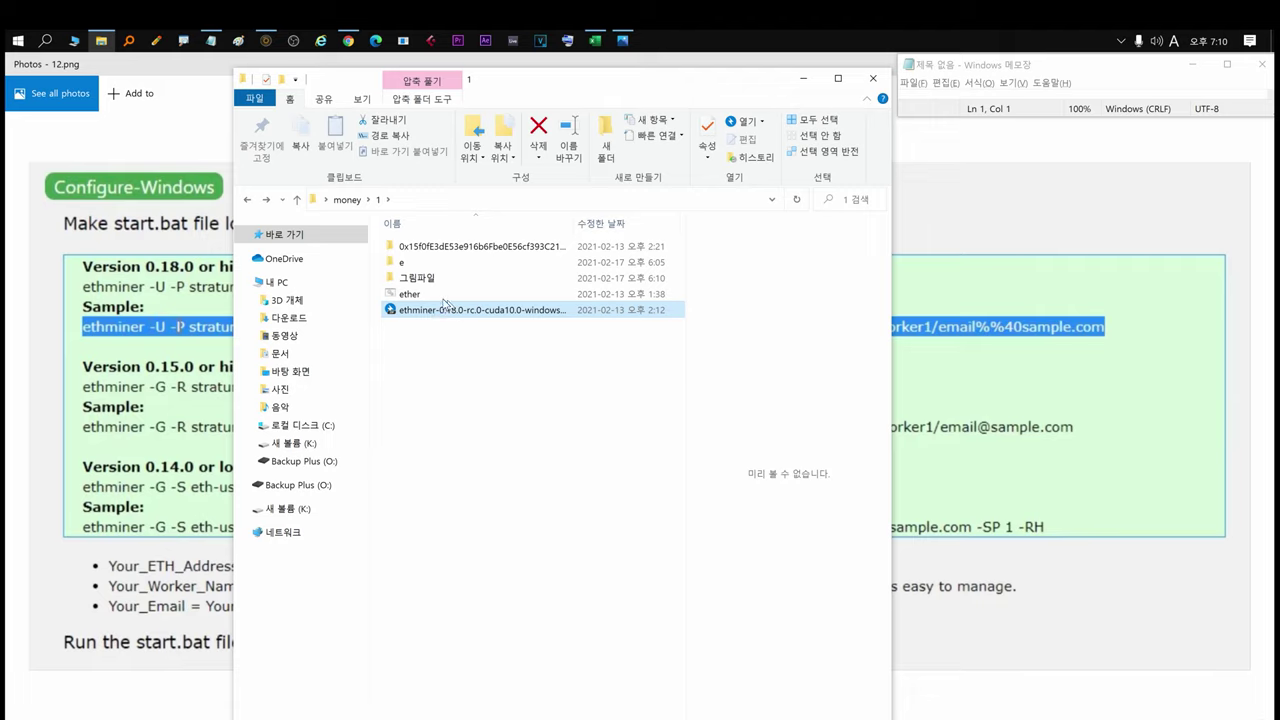
double_click(580, 228)
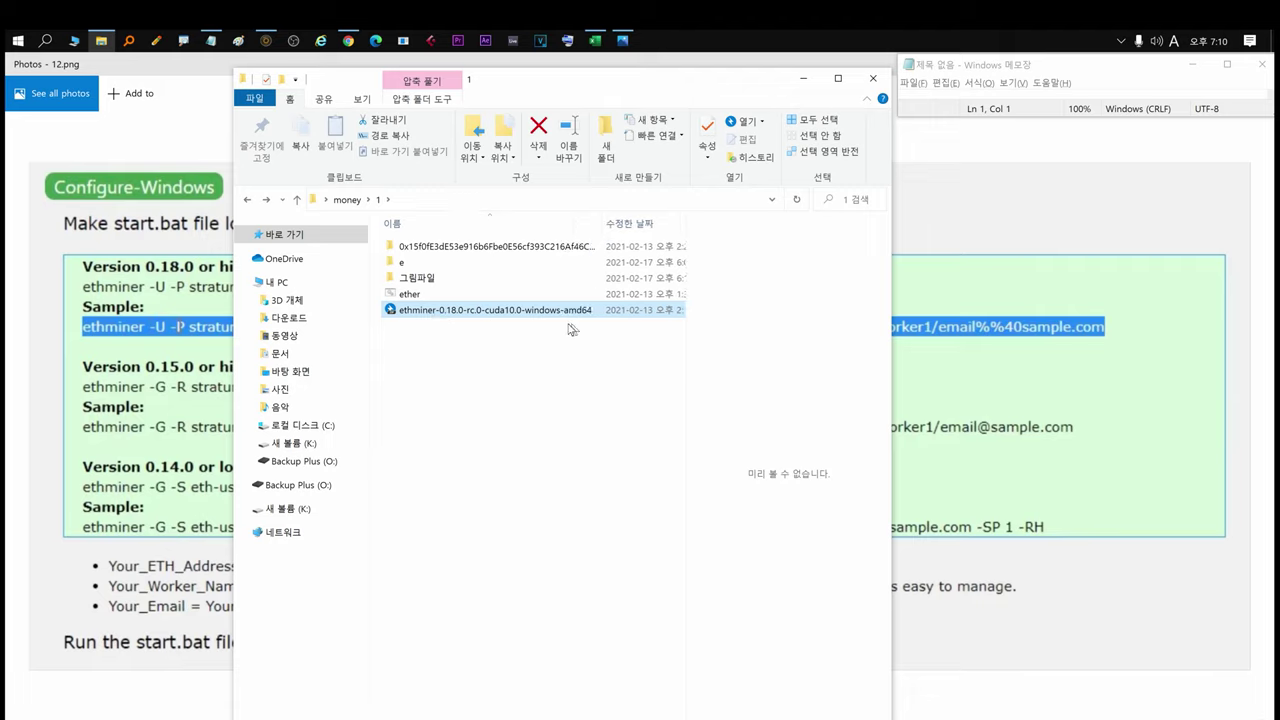
left_click_drag(596, 221, 580, 221)
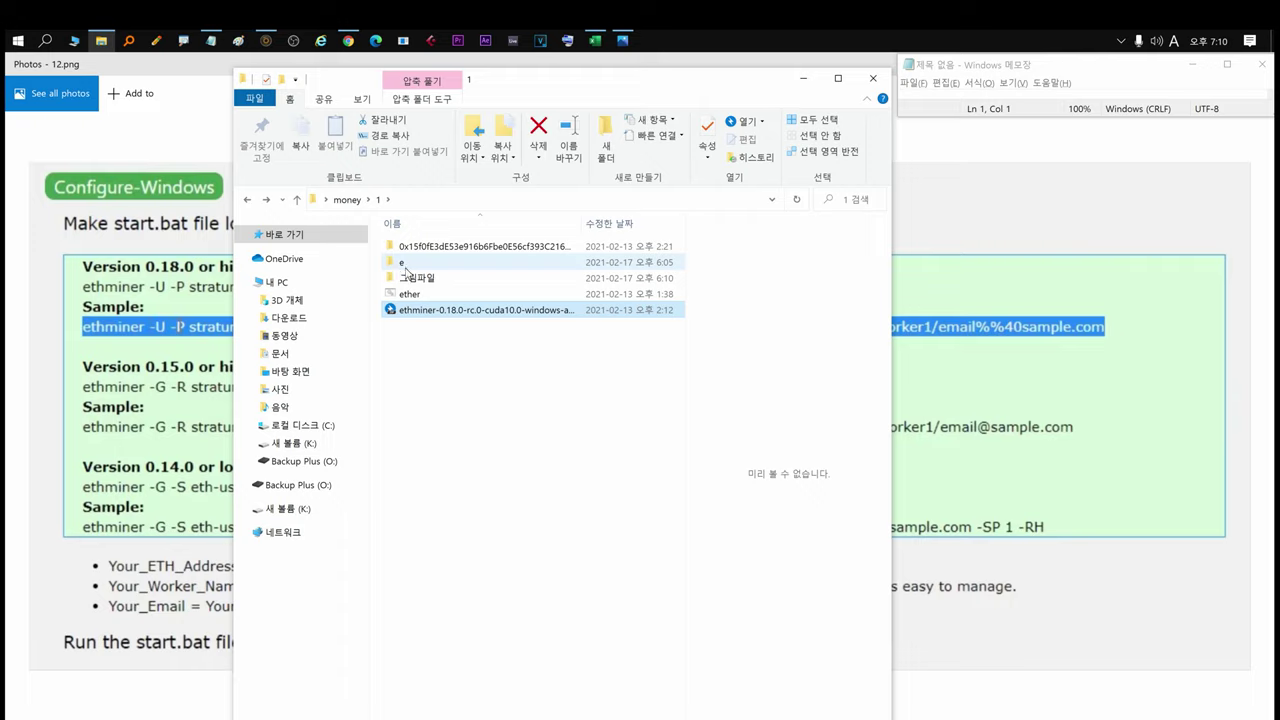
left_click(410, 311)
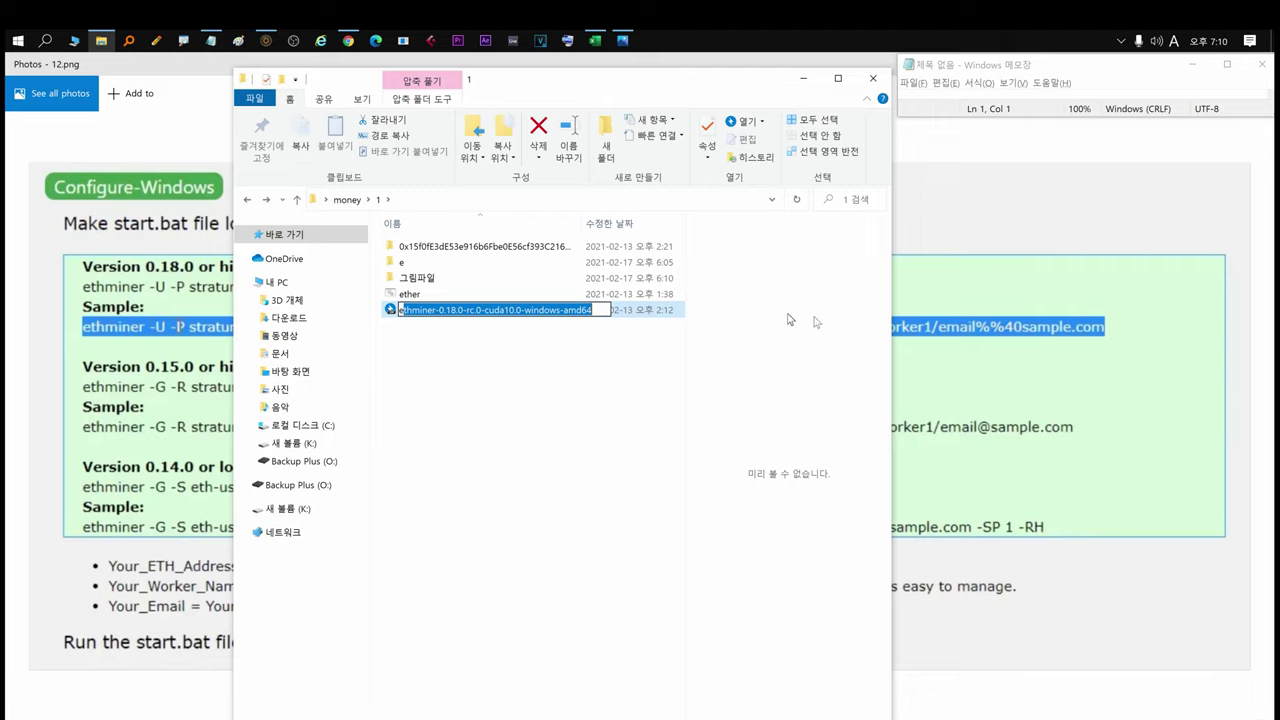
left_click(506, 362)
left_click(405, 265)
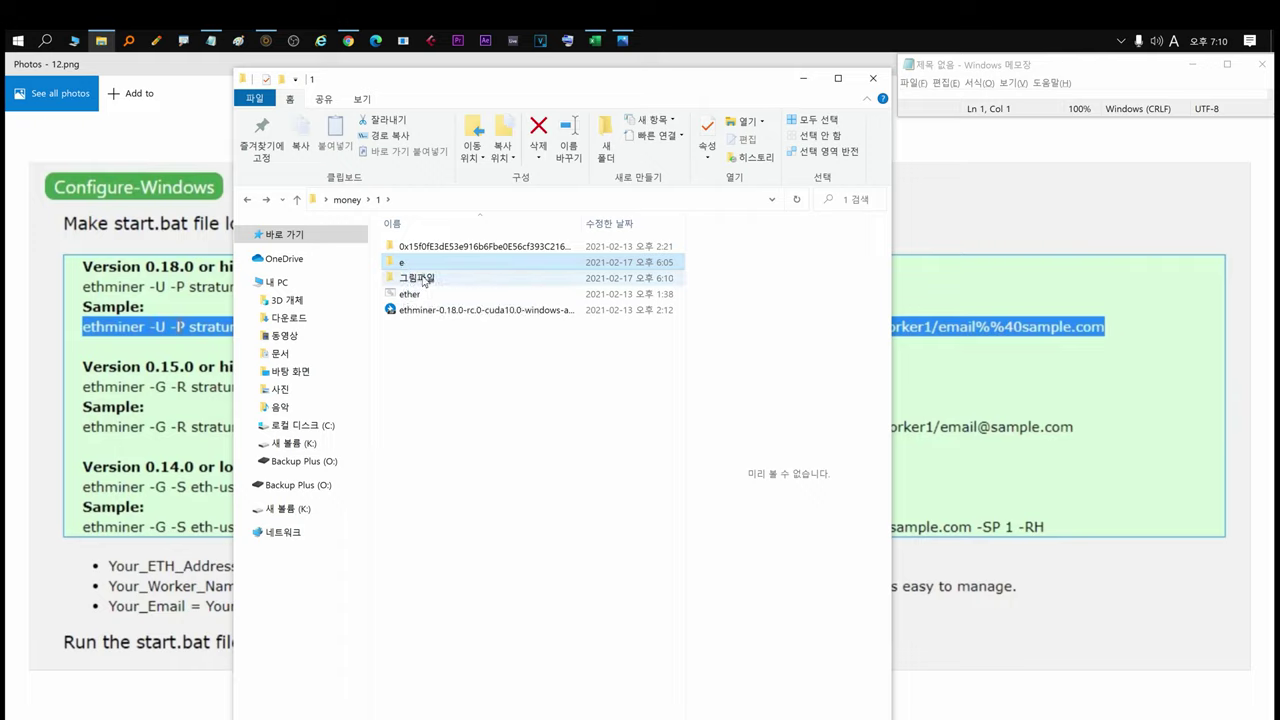
left_click(410, 247)
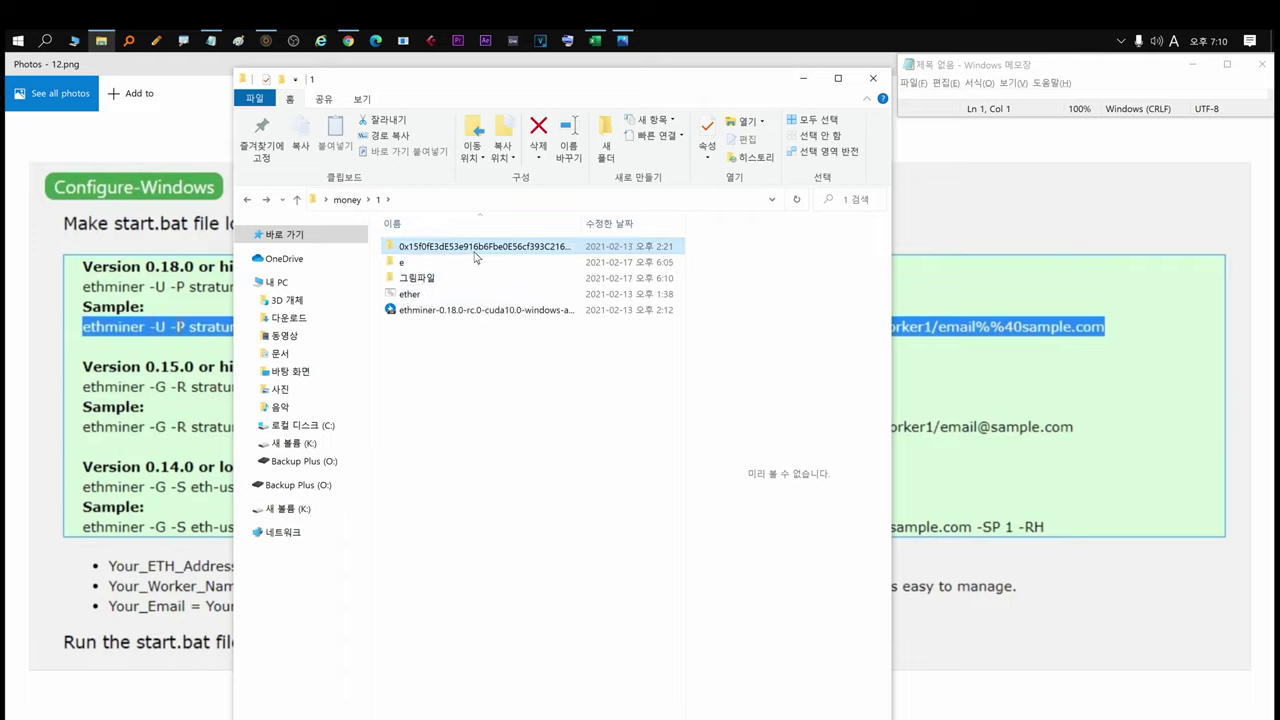
left_click(463, 275)
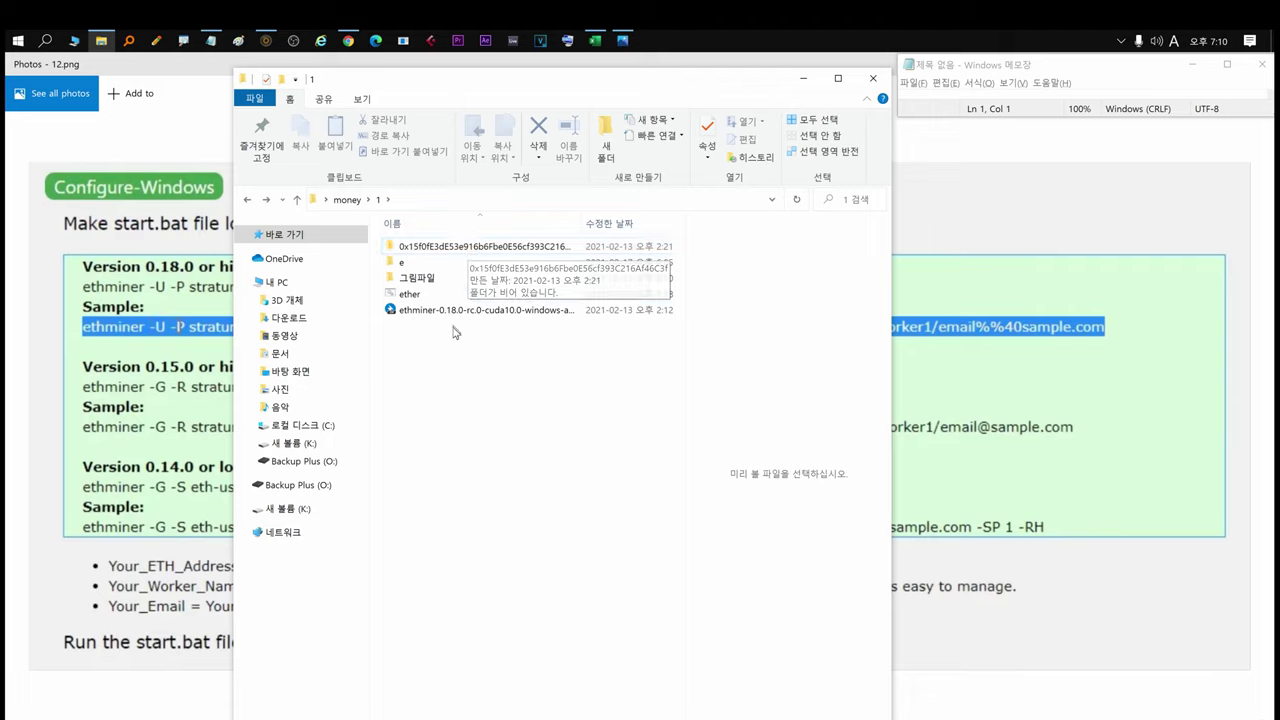
left_click(463, 258)
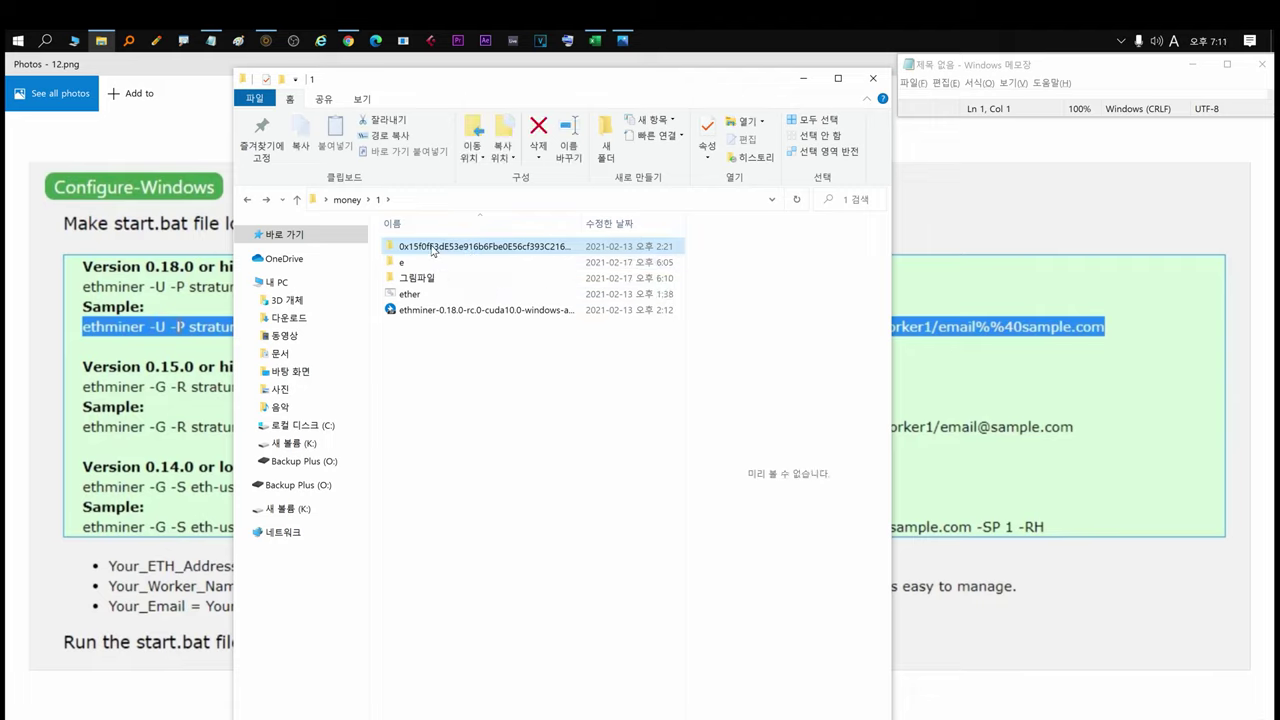
right_click(417, 333)
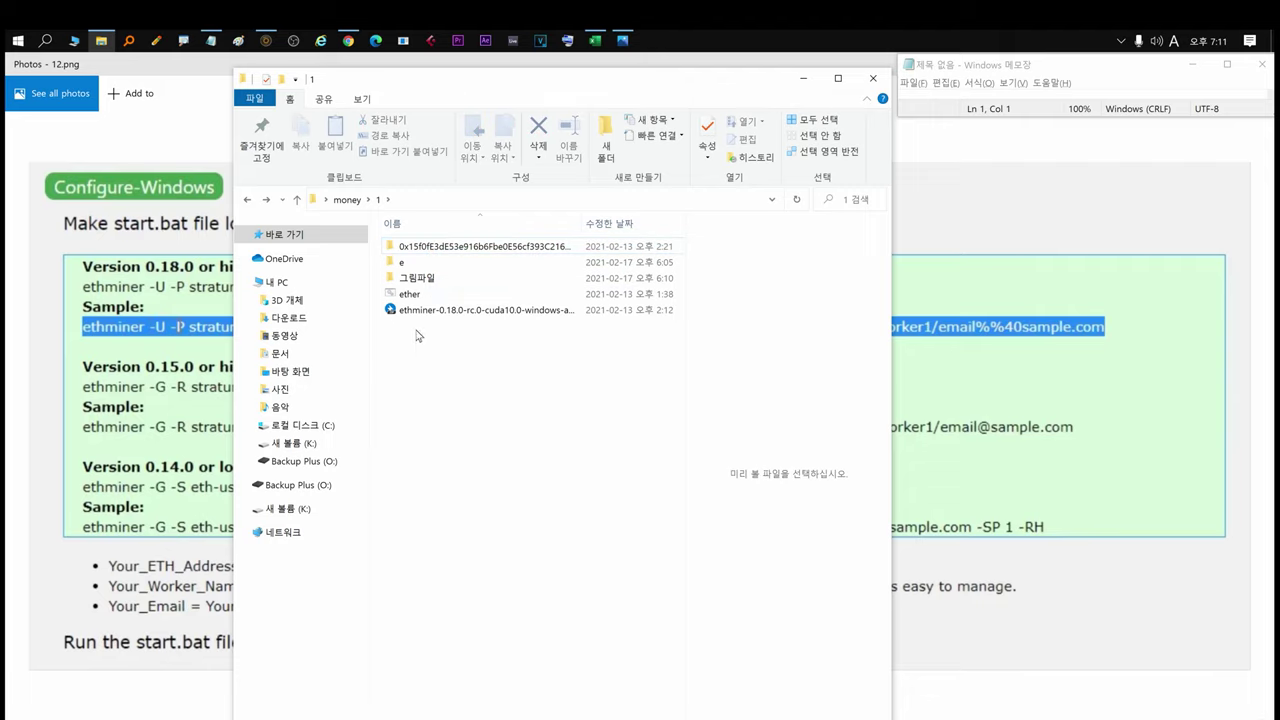
left_click(401, 377)
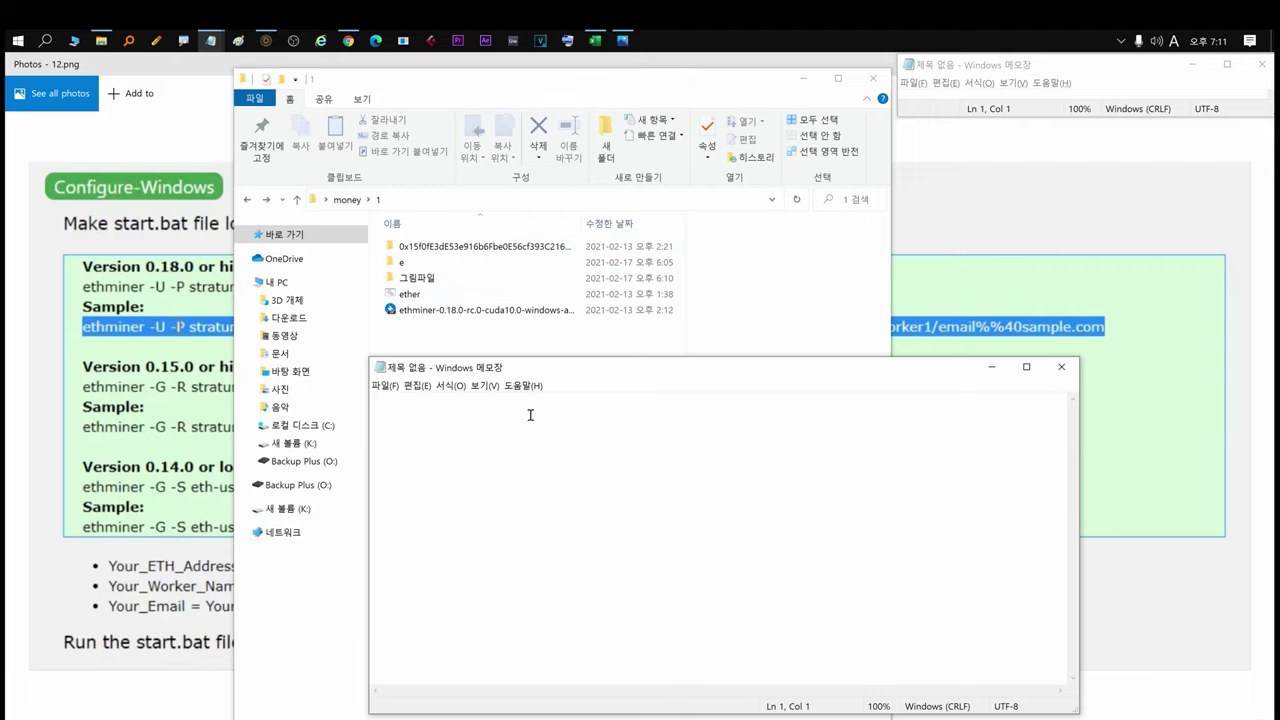
left_click(474, 247)
key("F2")
key("Return")
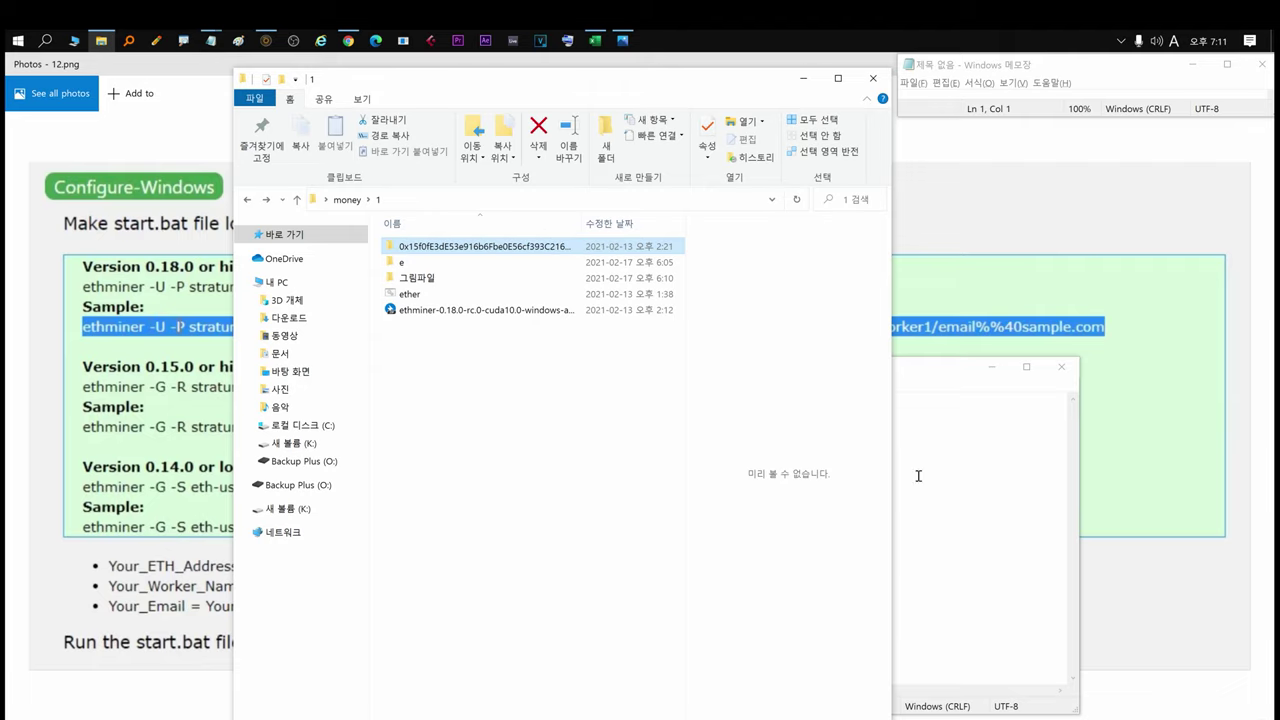
left_click(918, 477)
key("ctrl+a")
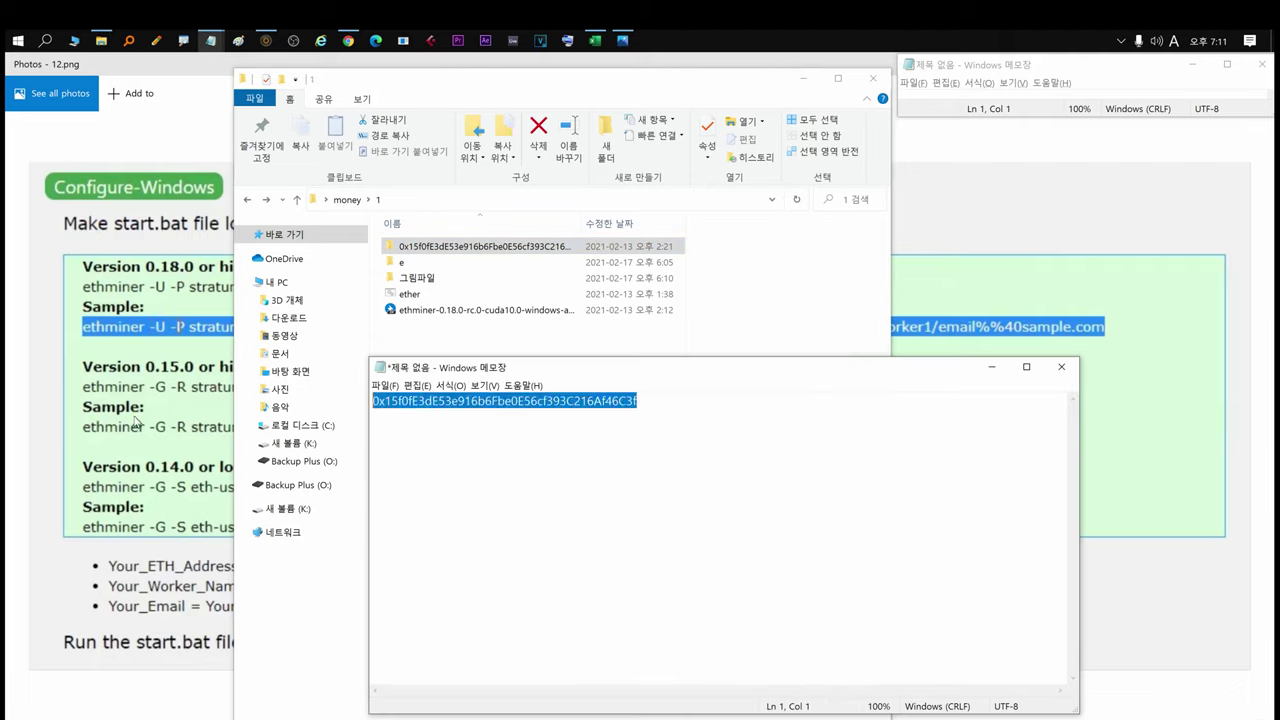
left_click(383, 385)
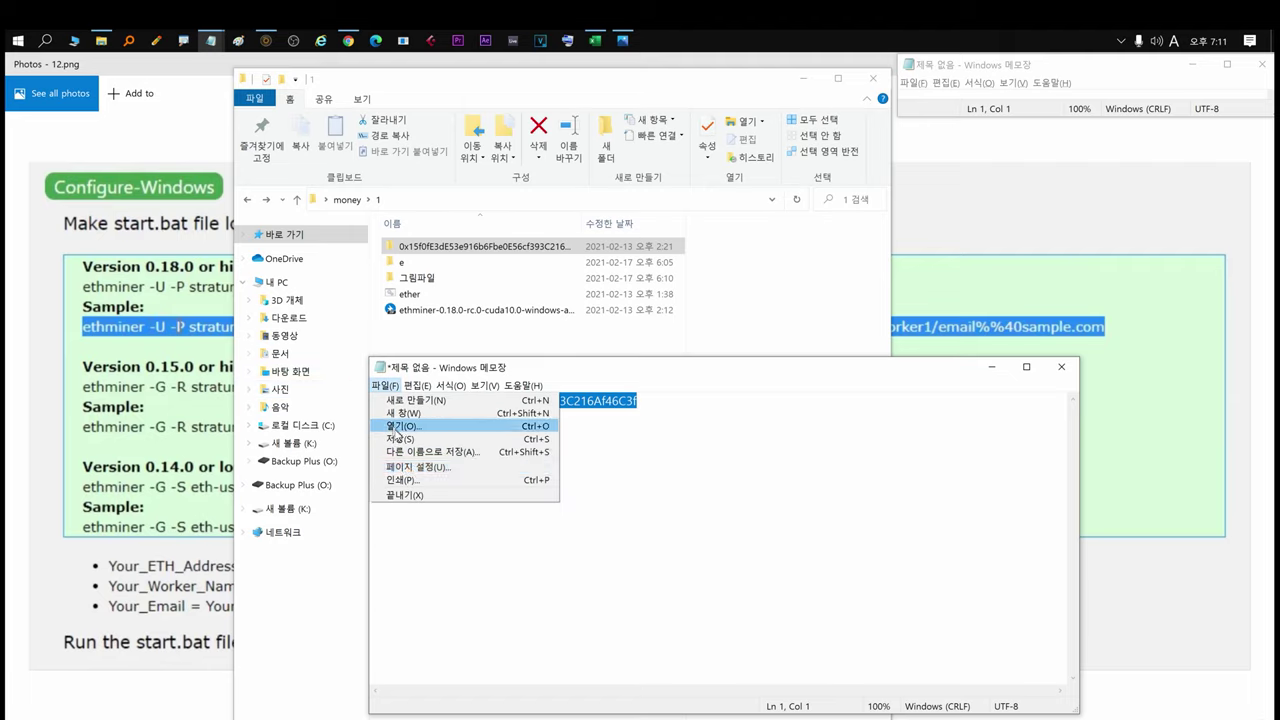
left_click(740, 506)
left_click(740, 506)
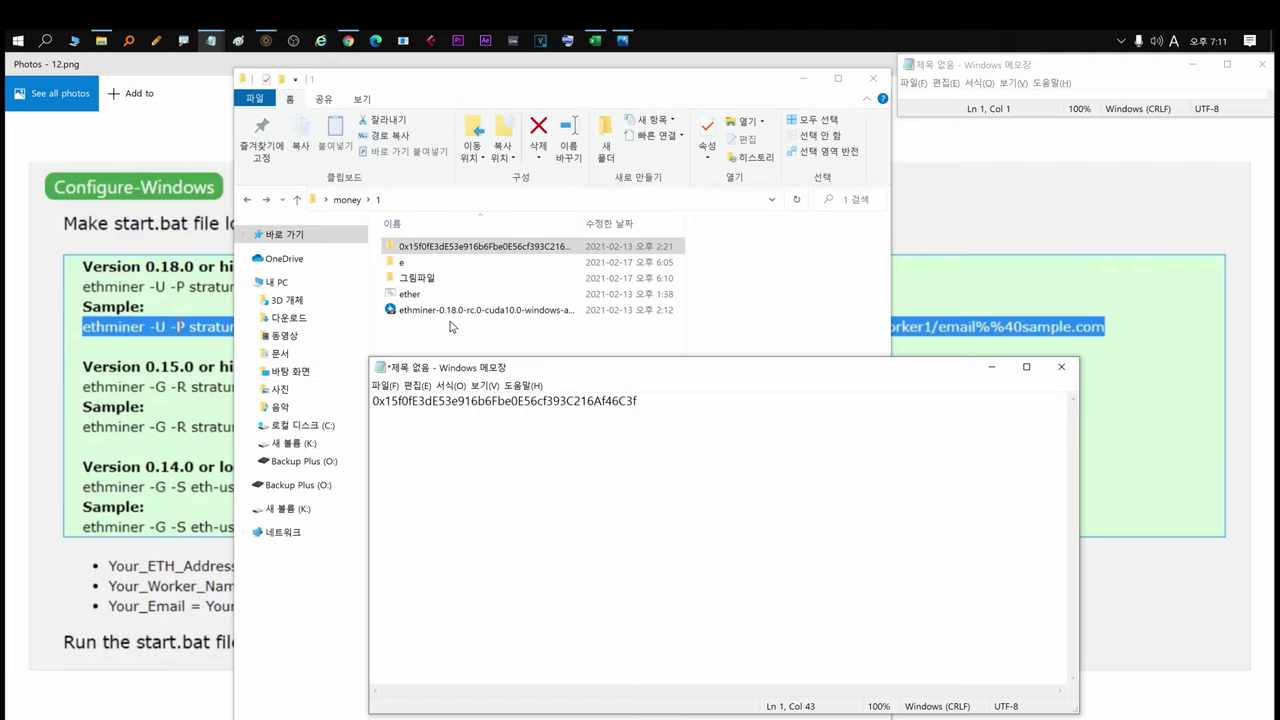
left_click(1061, 366)
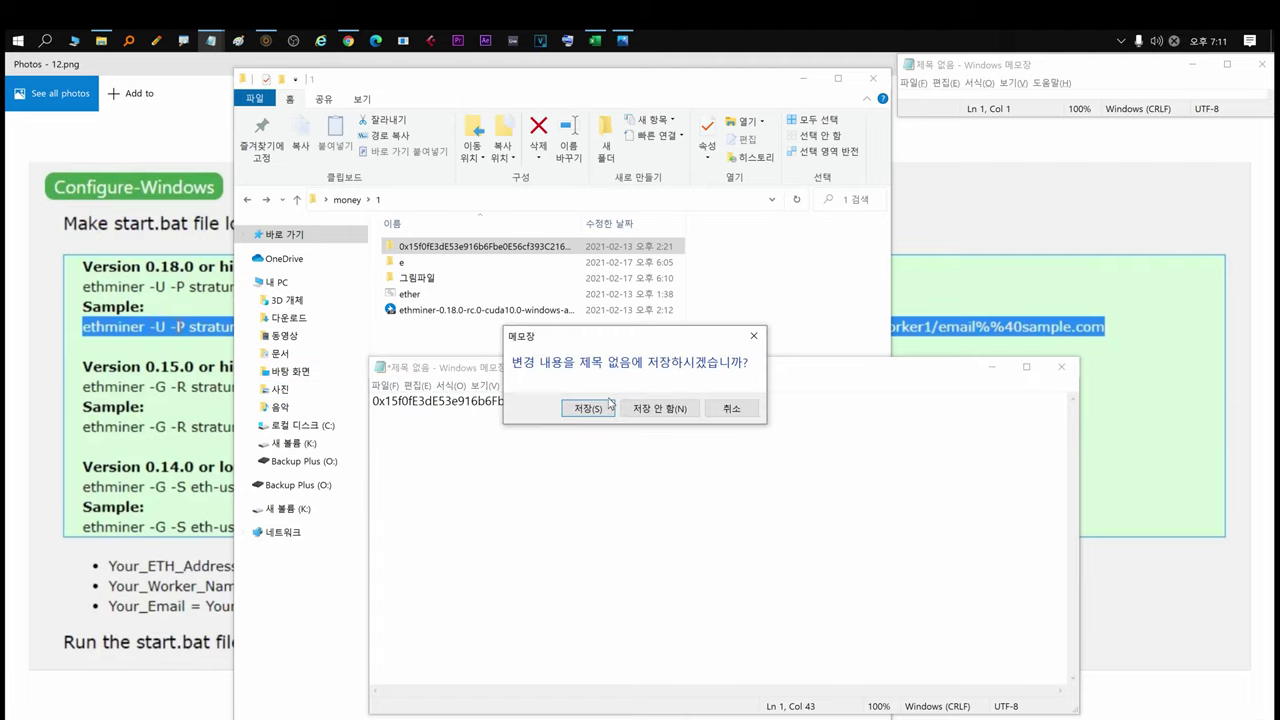
left_click(659, 408)
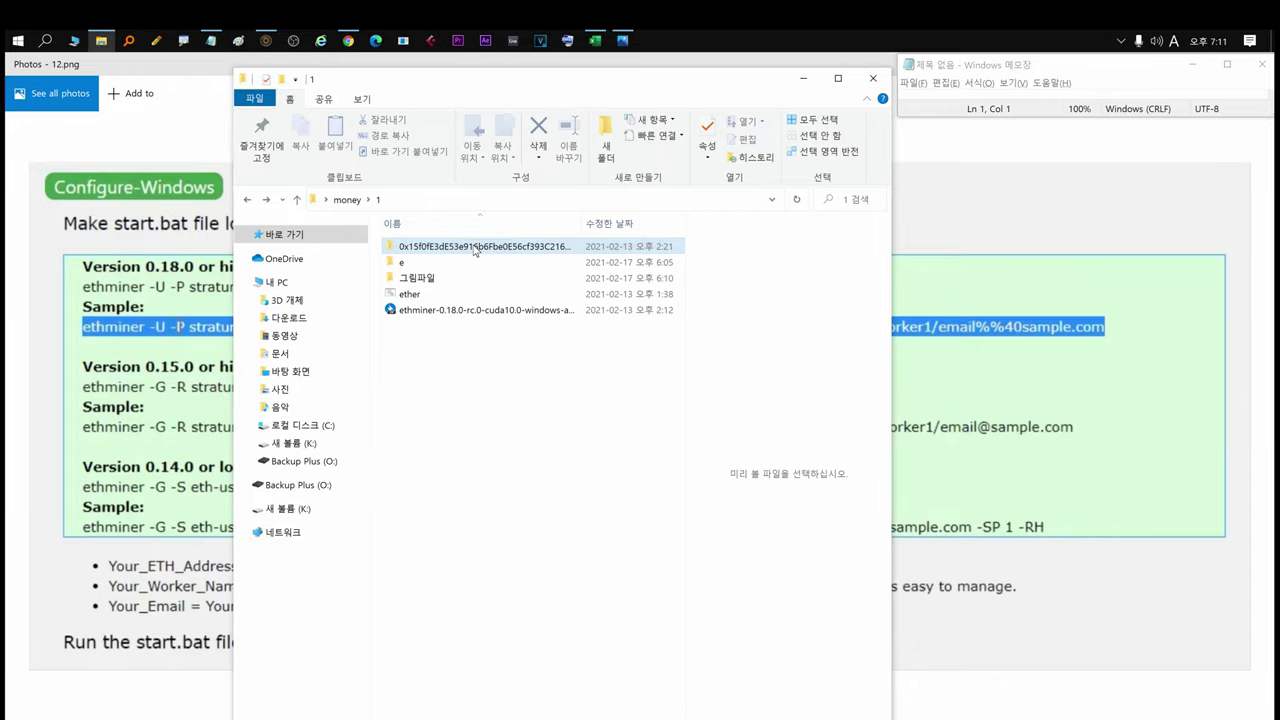
left_click(460, 310)
key("F2")
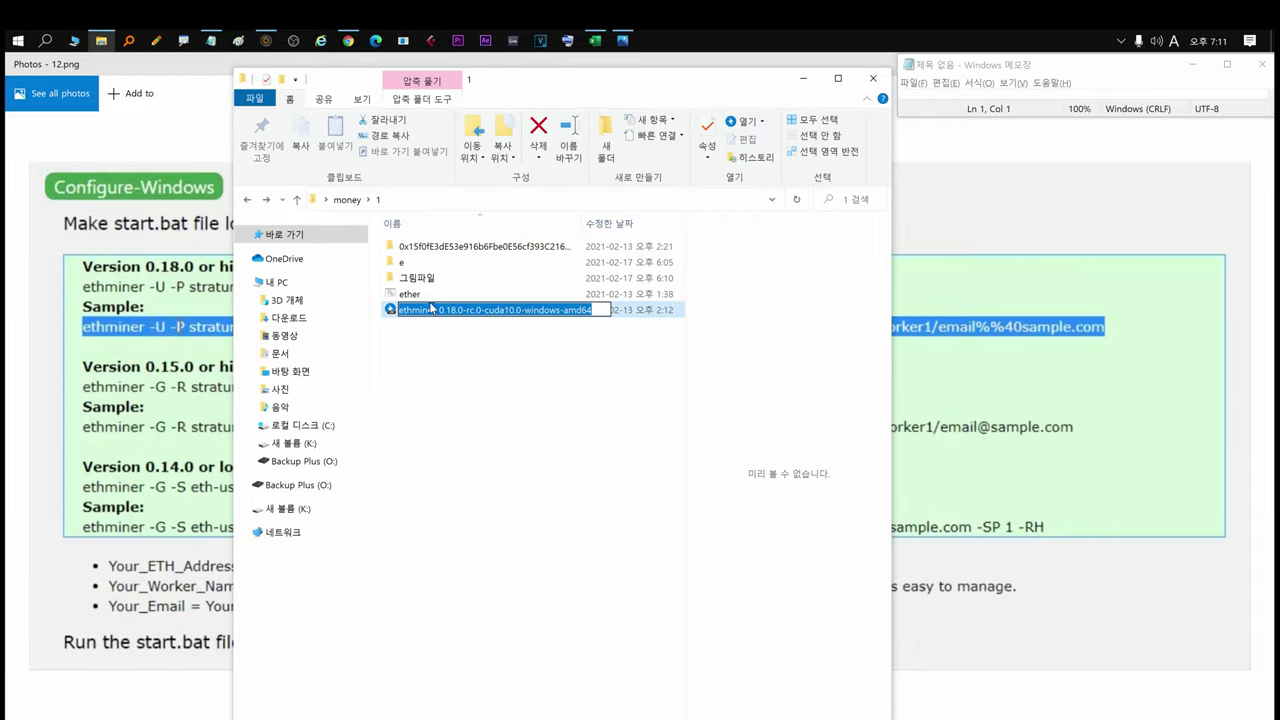
- Cancel the ethminer rename, clear the selection, and reposition the money\1 window to the right
left_click(406, 264)
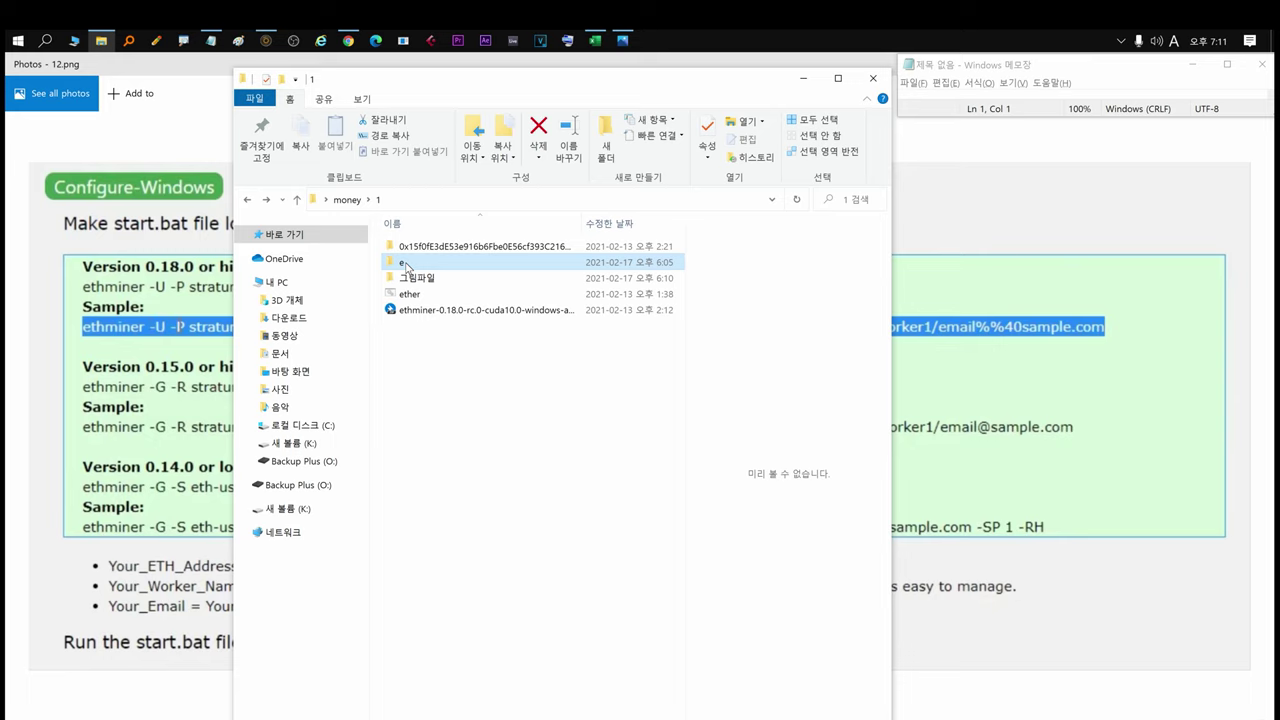
left_click(412, 379)
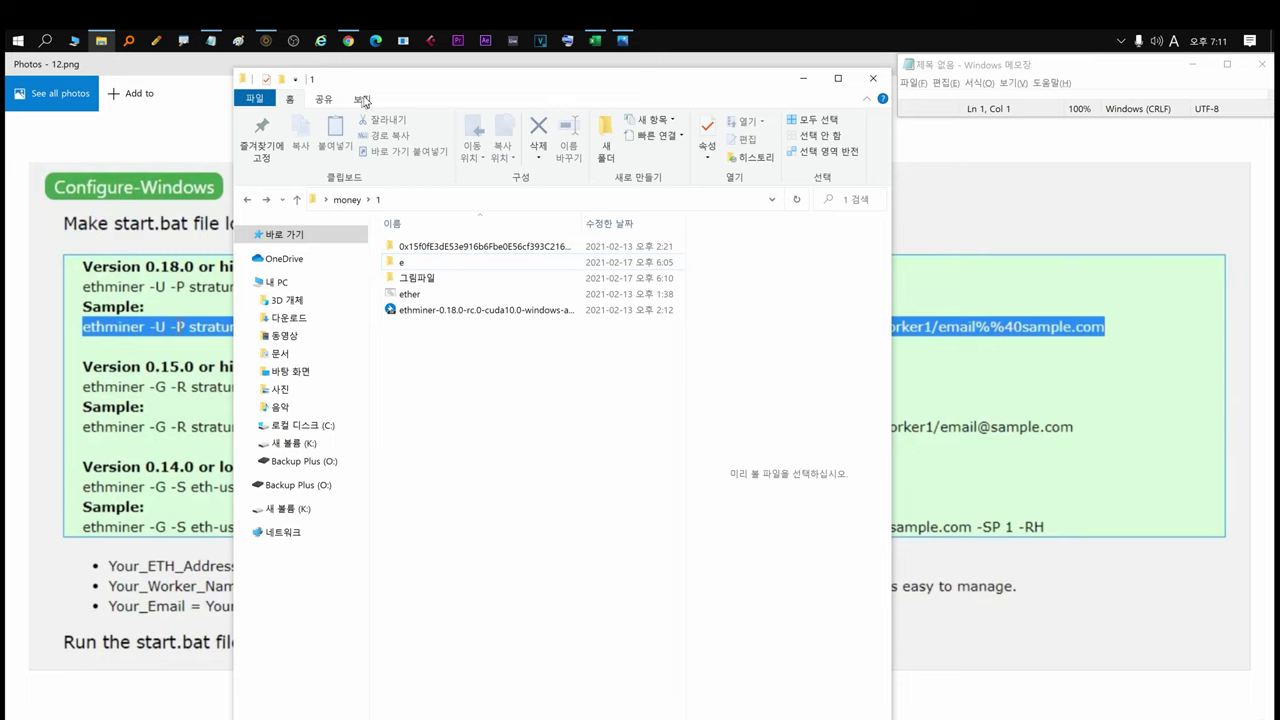
left_click_drag(362, 88, 687, 92)
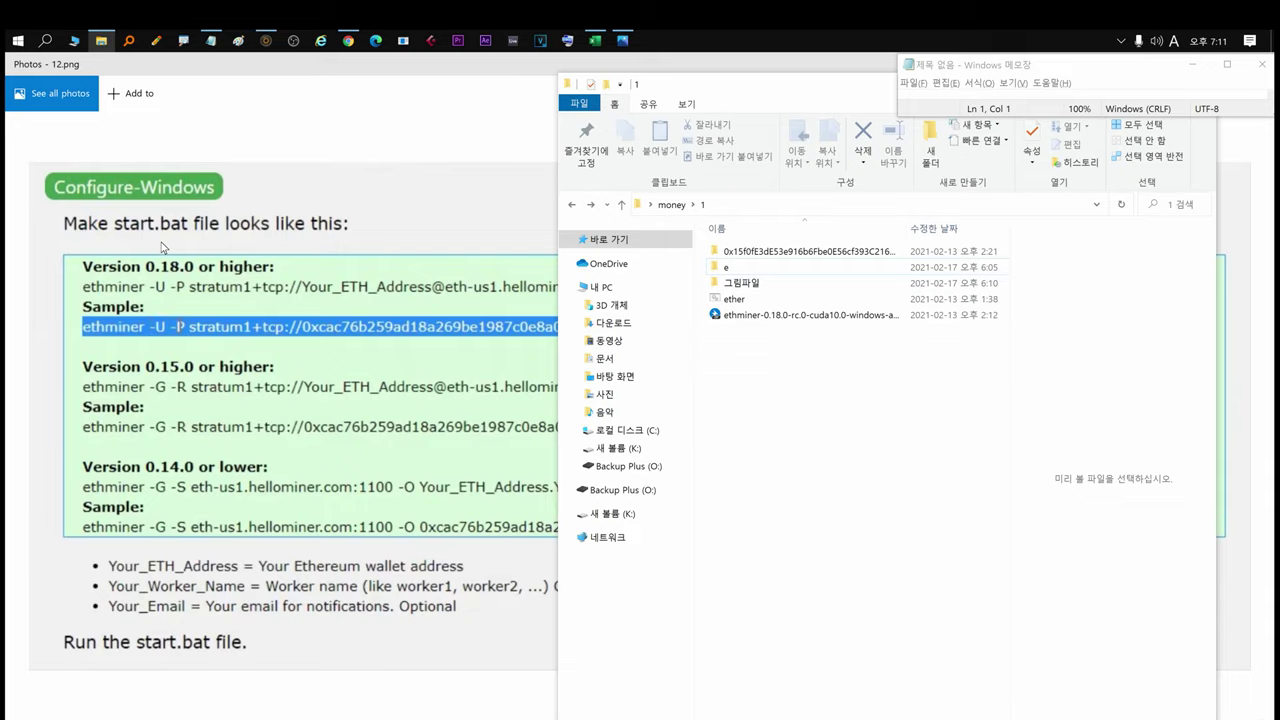
left_click_drag(738, 94, 548, 103)
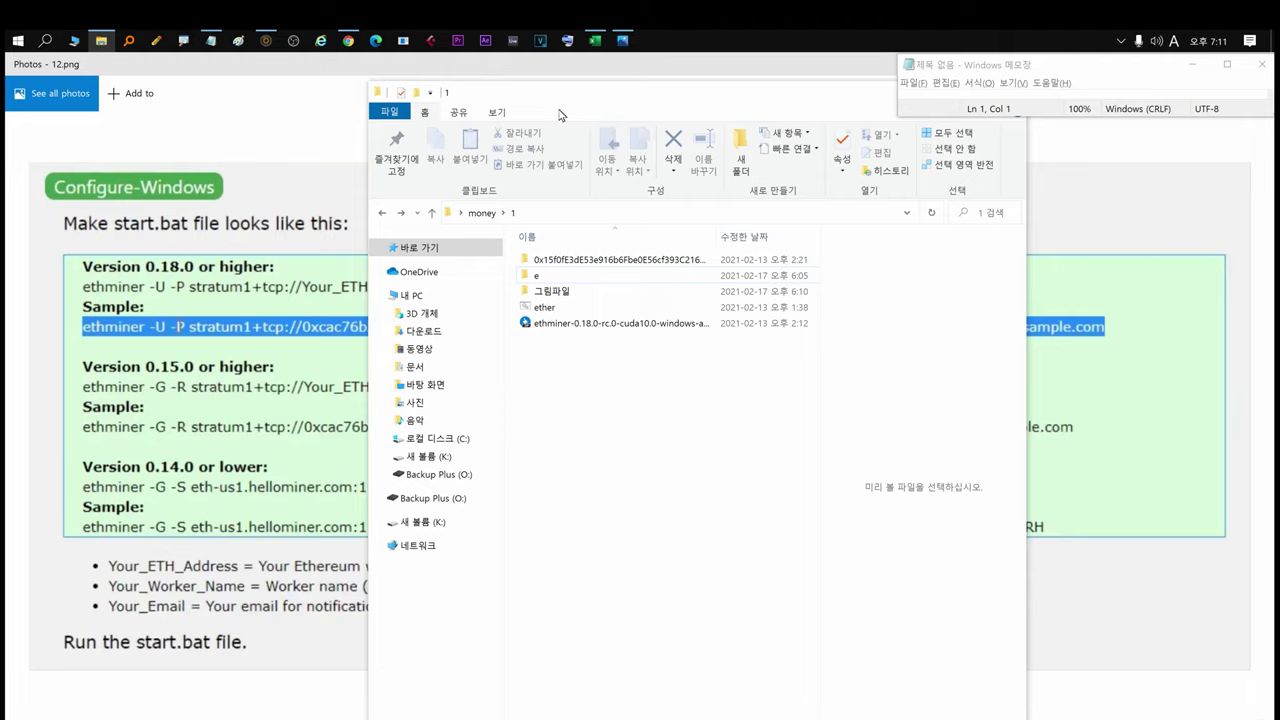
left_click_drag(543, 97, 528, 94)
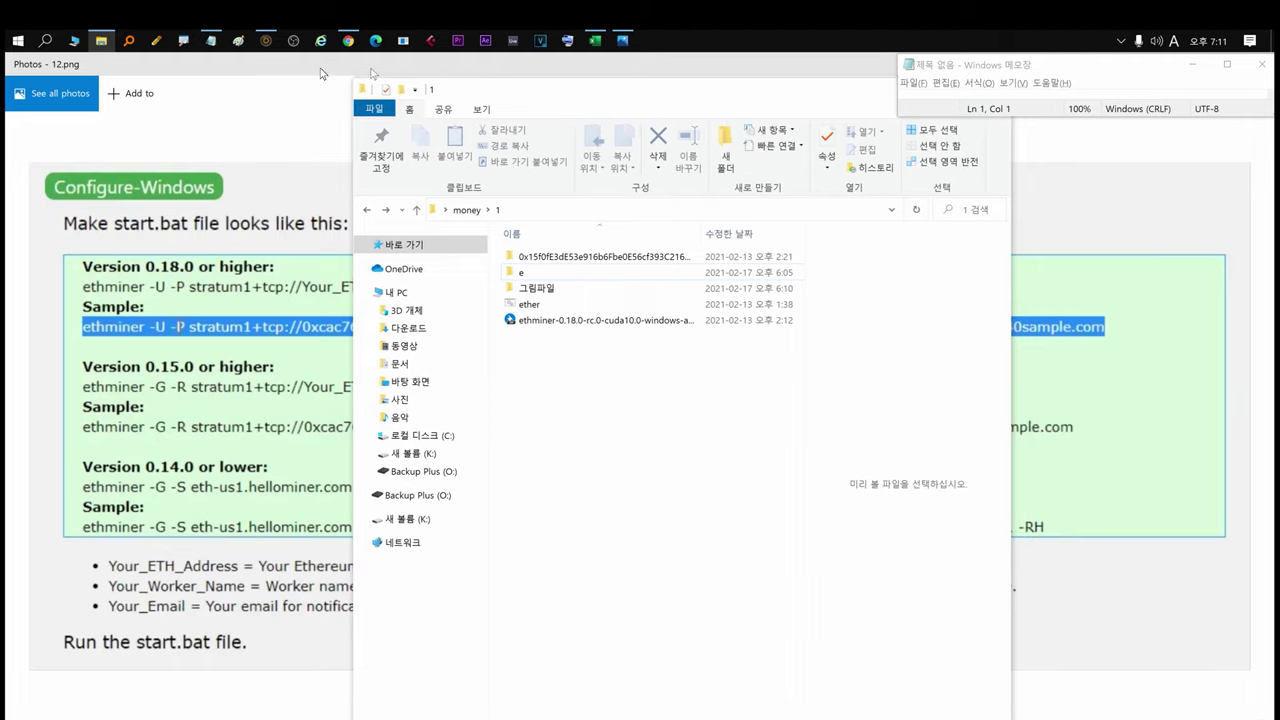
- Launch Command Prompt from Windows search using cmd
left_click(47, 41)
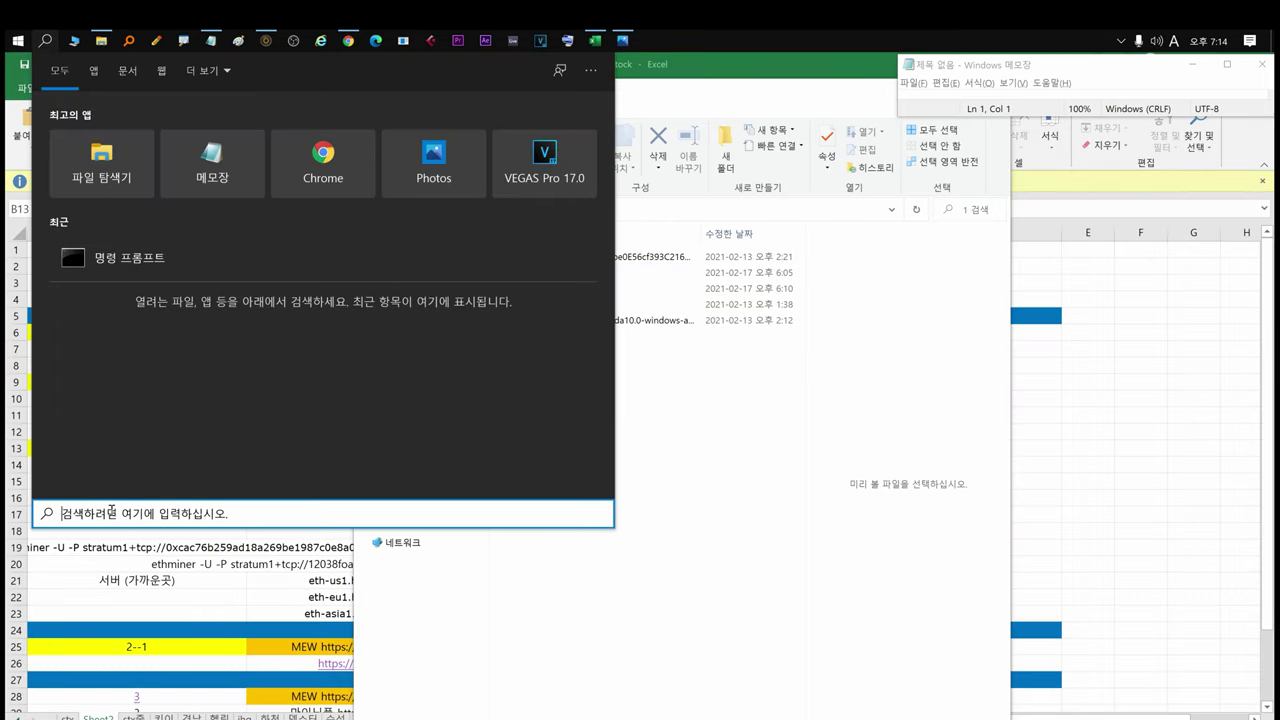
type("cmd")
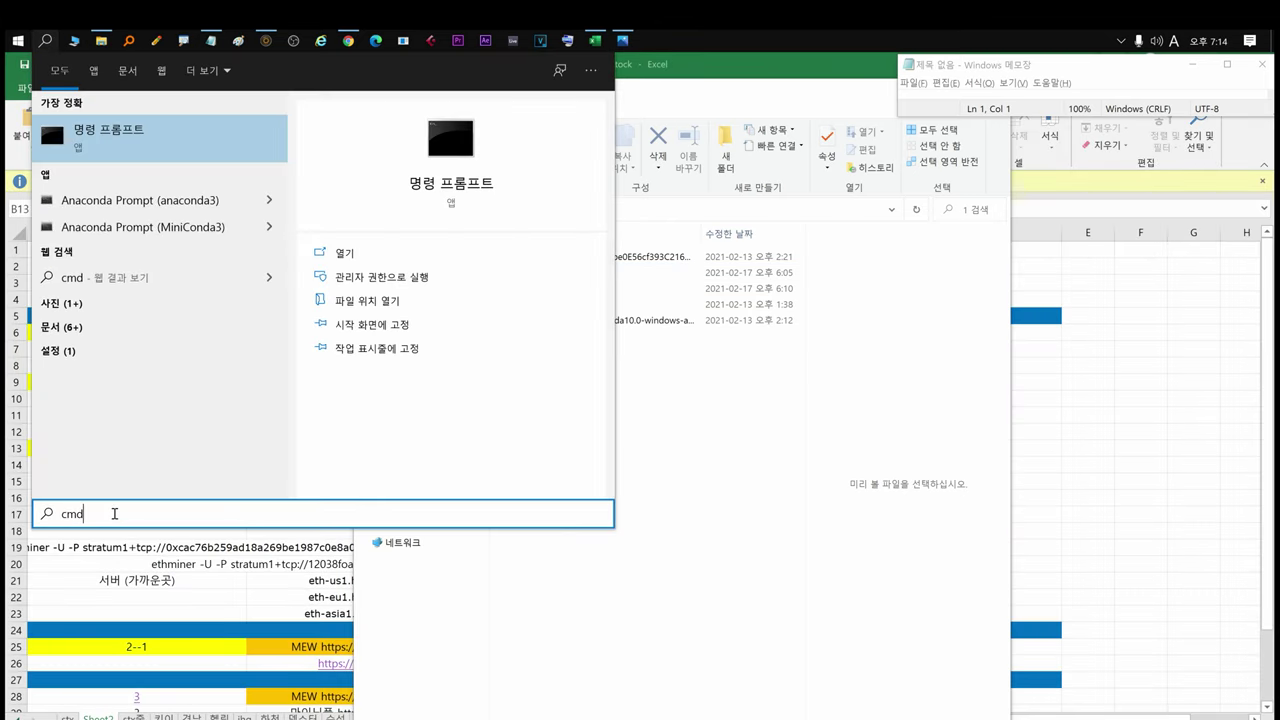
key("Return")
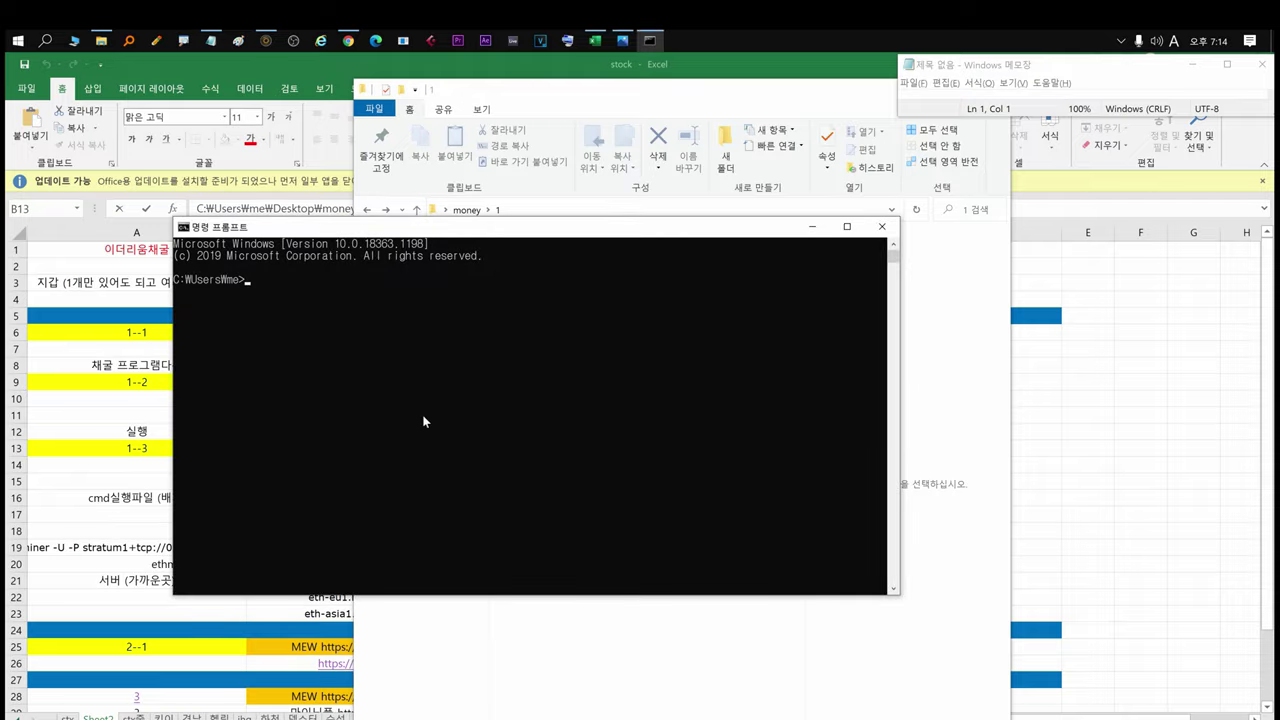
- Run cd.. twice to reach C:\, then switch back to the money\1 folder window
type("cd..")
key("Return")
type("cd..")
key("Return")
left_click(1034, 421)
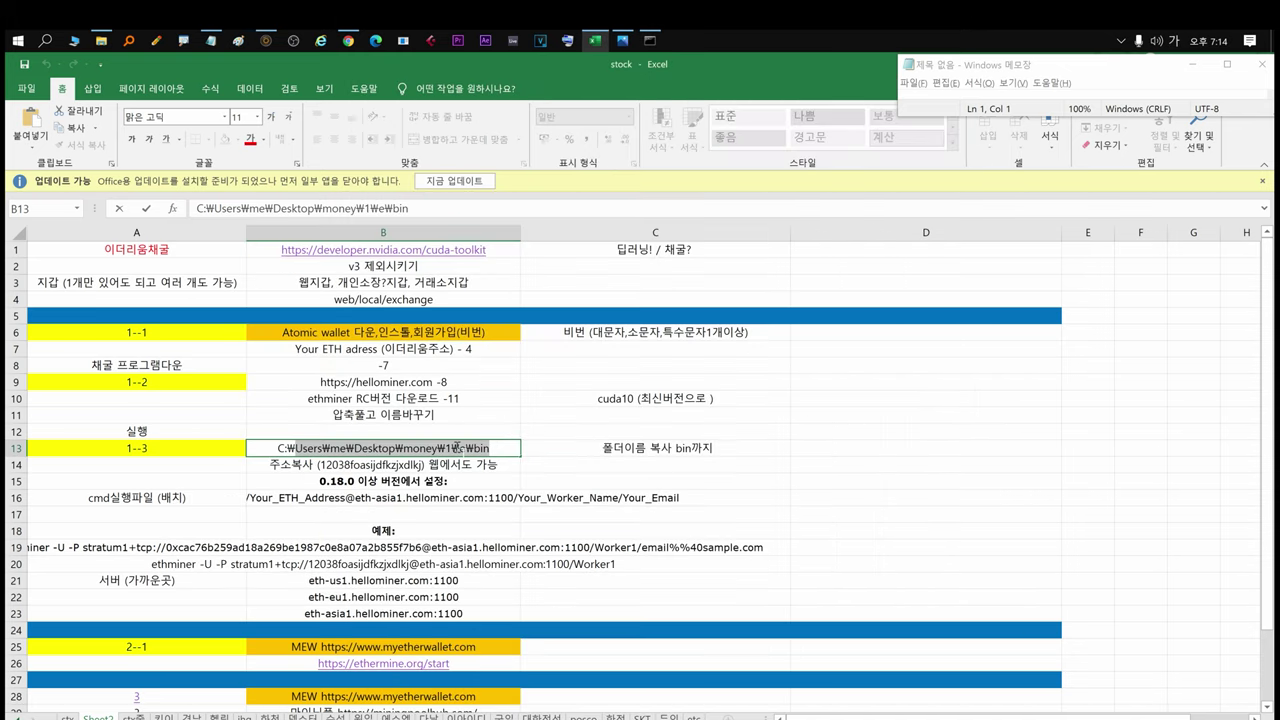
key("alt+Tab")
key("alt+Tab")
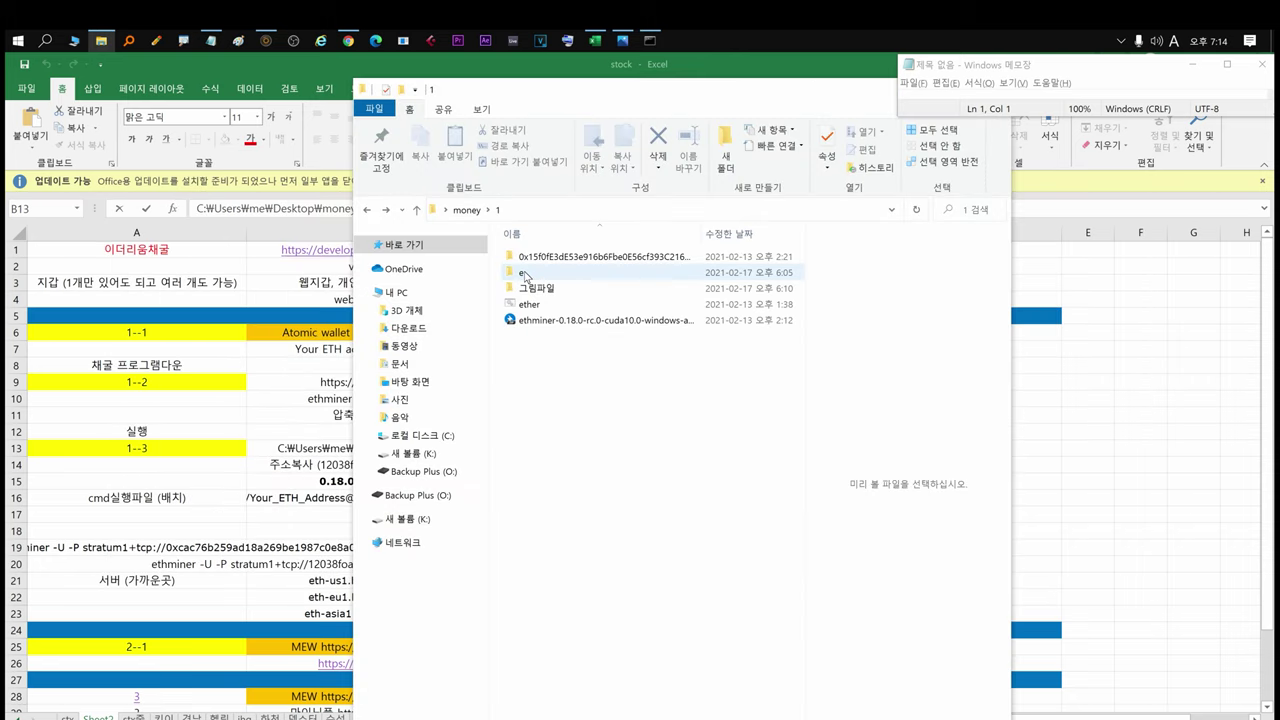
- Open money\1\e\bin, select its path after C:\, and bring Command Prompt forward
left_click(525, 273)
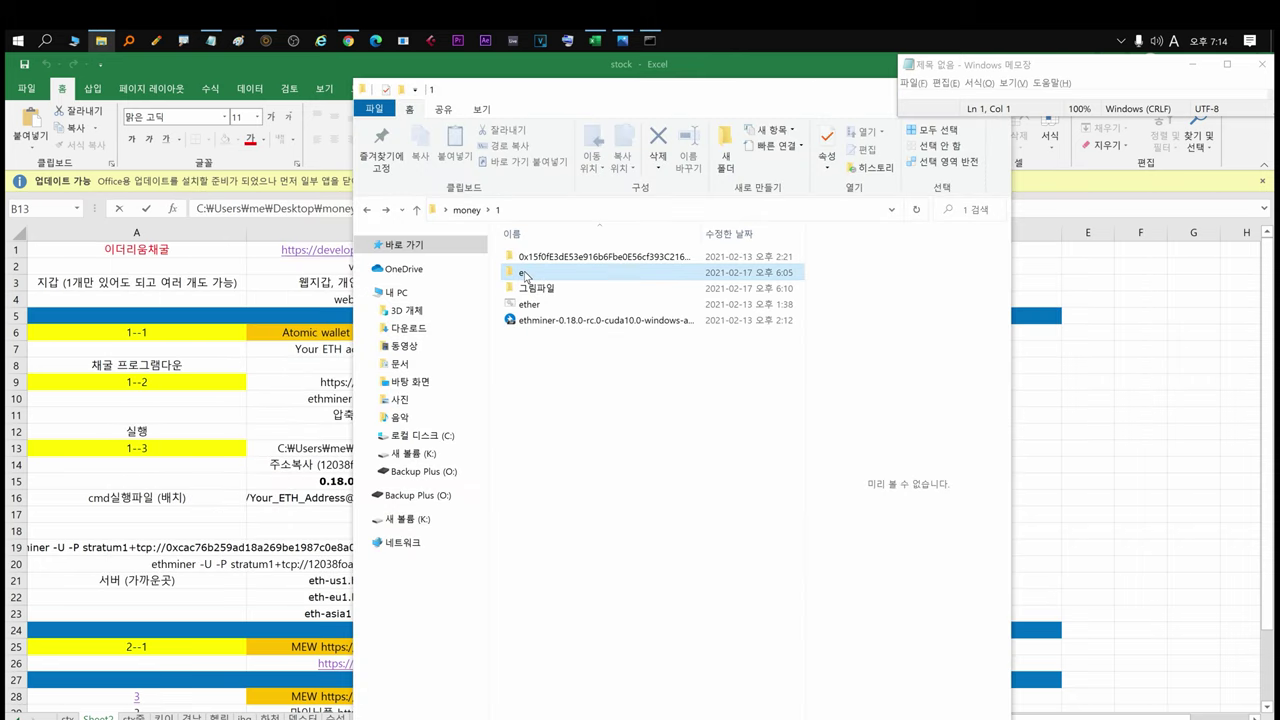
double_click(525, 273)
double_click(530, 258)
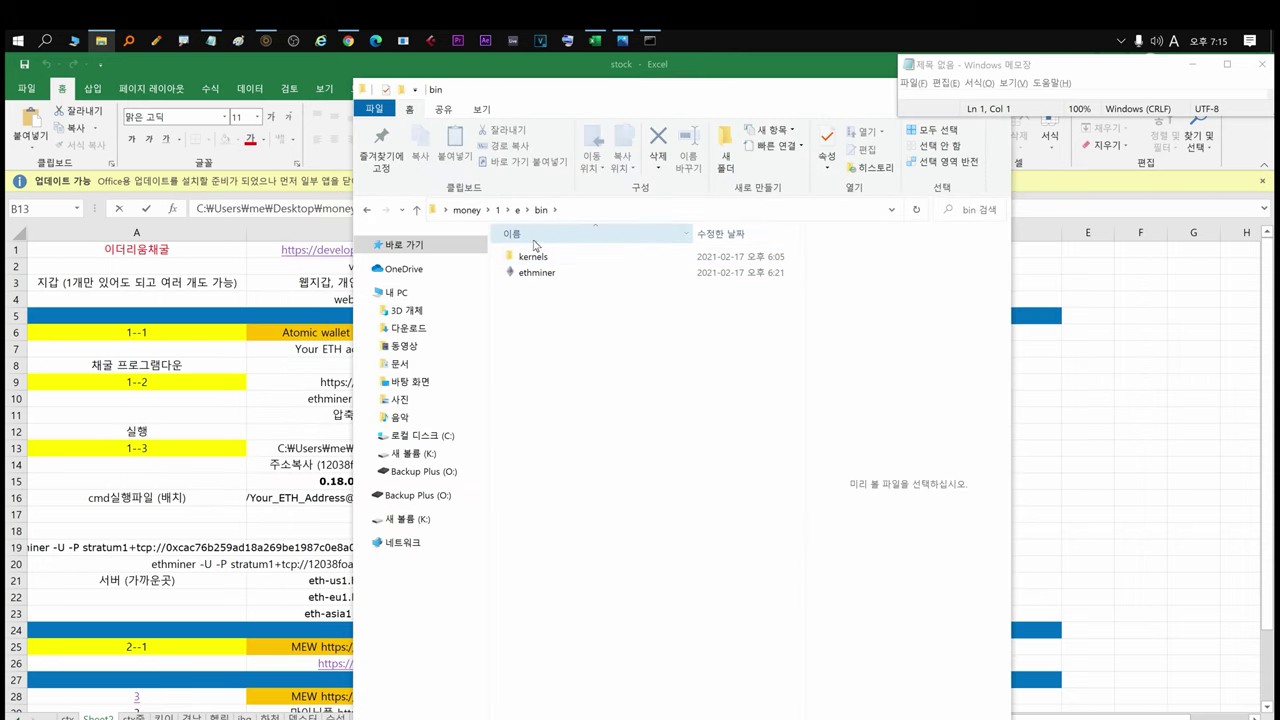
left_click(582, 209)
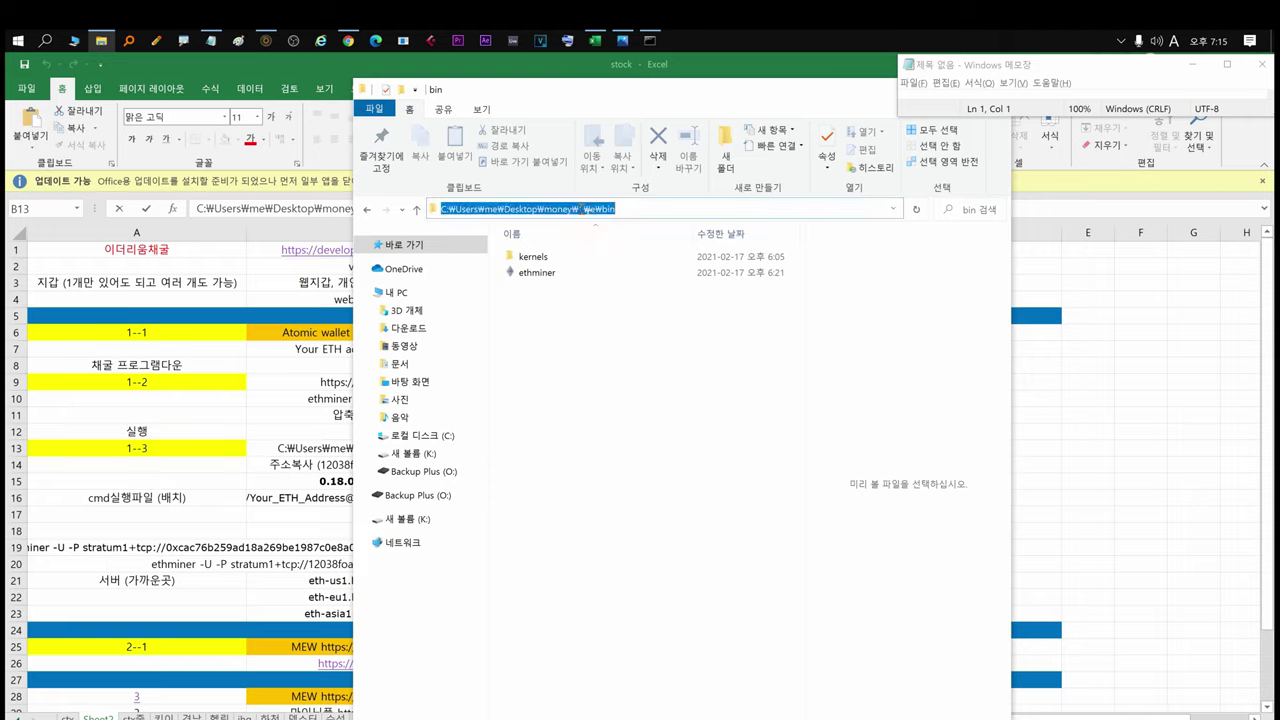
left_click_drag(455, 208, 662, 208)
left_click(650, 41)
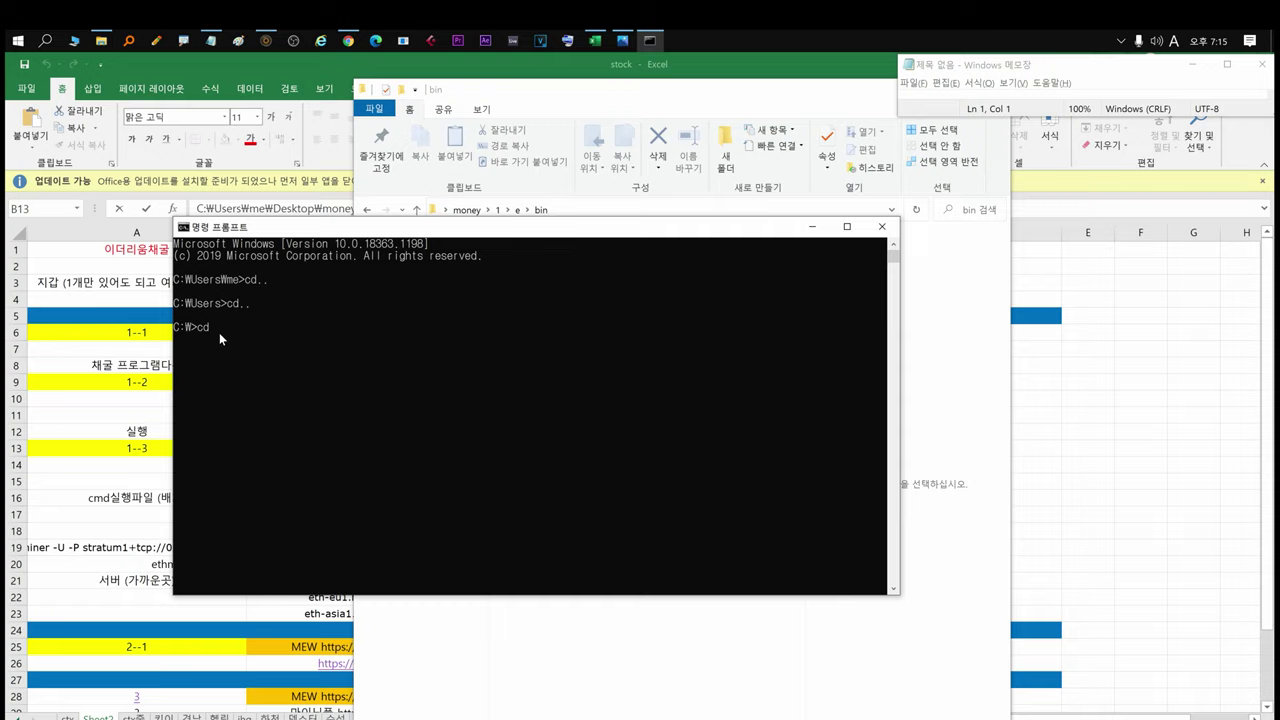
- Change the prompt's directory to Users\me\Desktop\money\1\e\bin and check Explorer's path
type("Users\\me\\Desktop\\money\\1\\e\\bin")
key("Return")
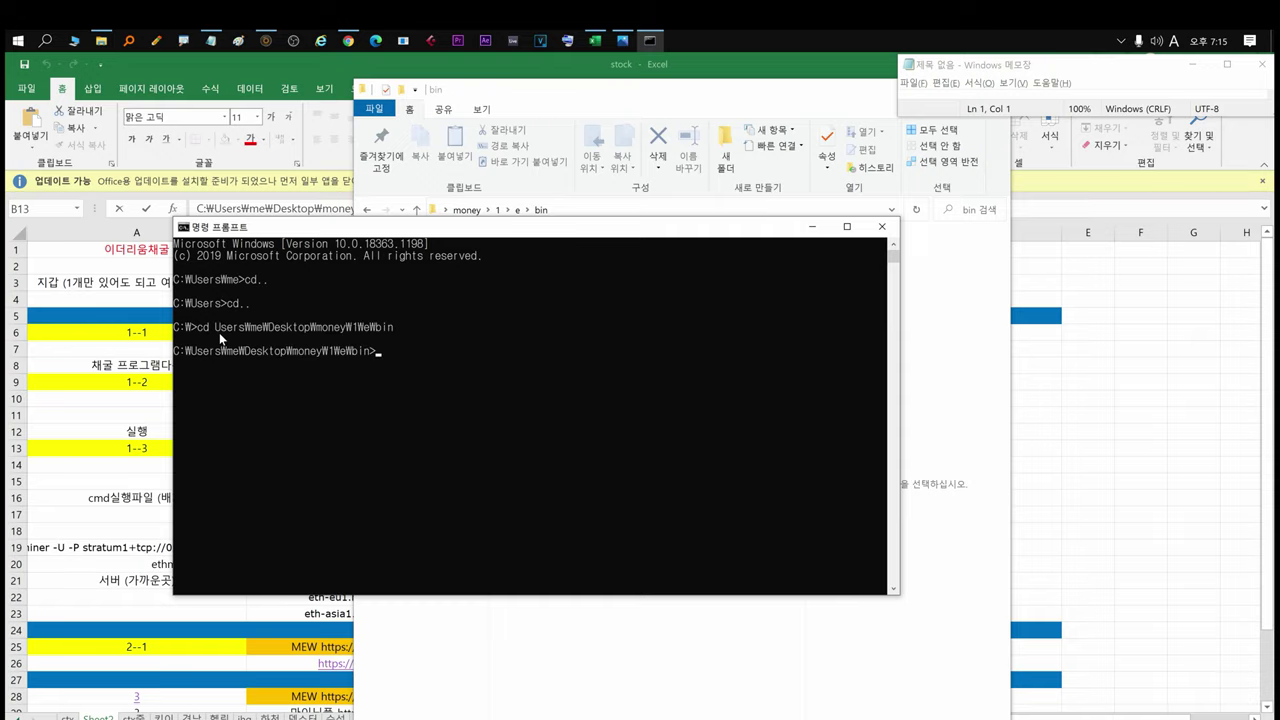
left_click_drag(538, 228, 460, 316)
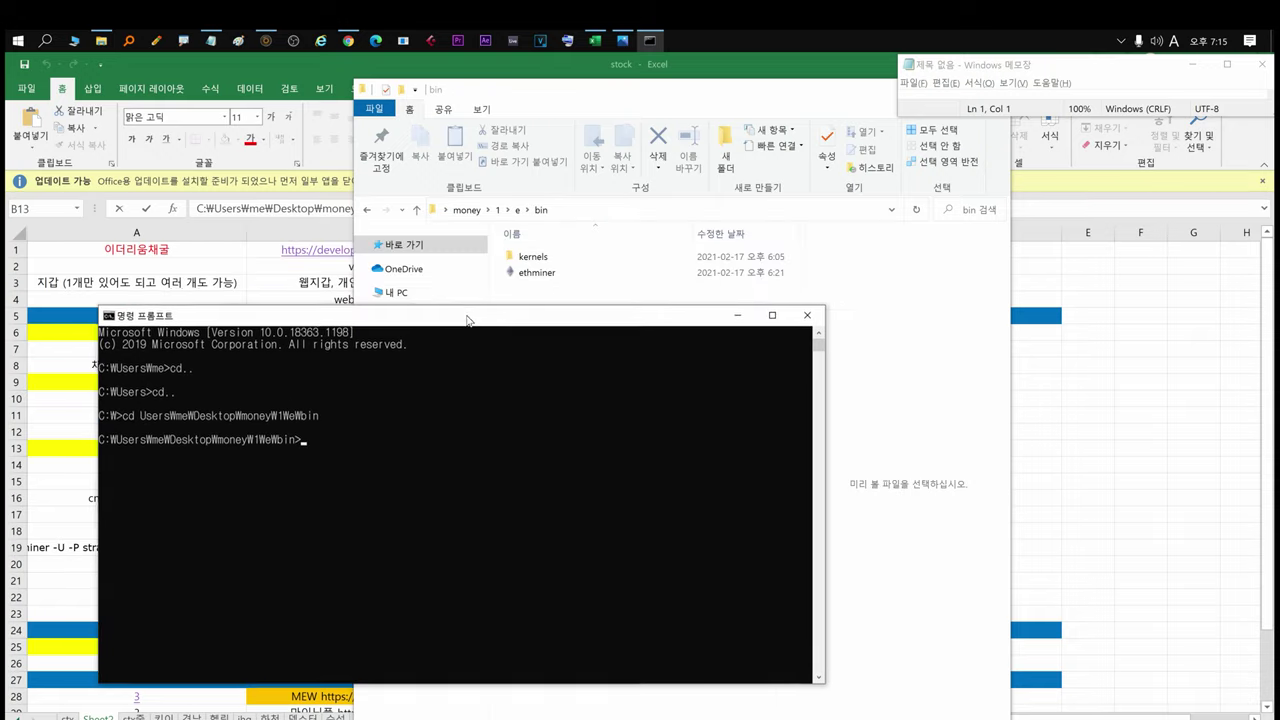
left_click(565, 210)
left_click_drag(622, 209, 455, 213)
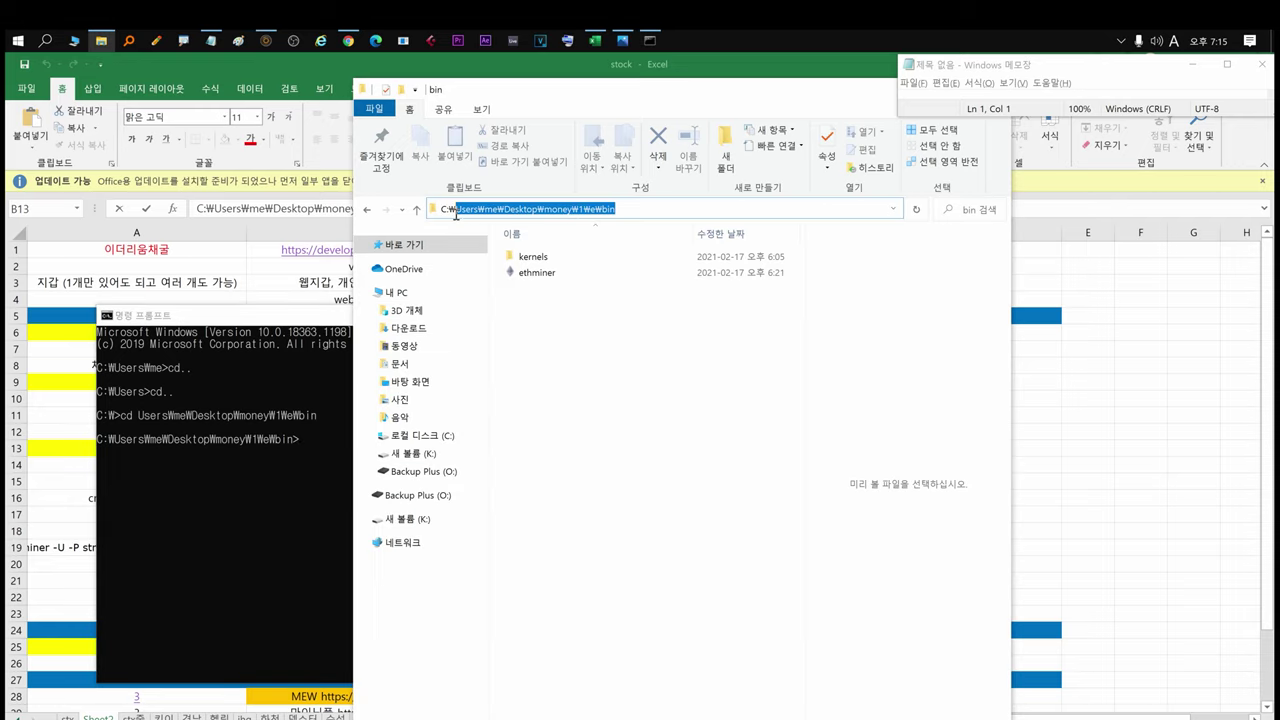
- Close the Command Prompt window and bring up Windows search
left_click(260, 395)
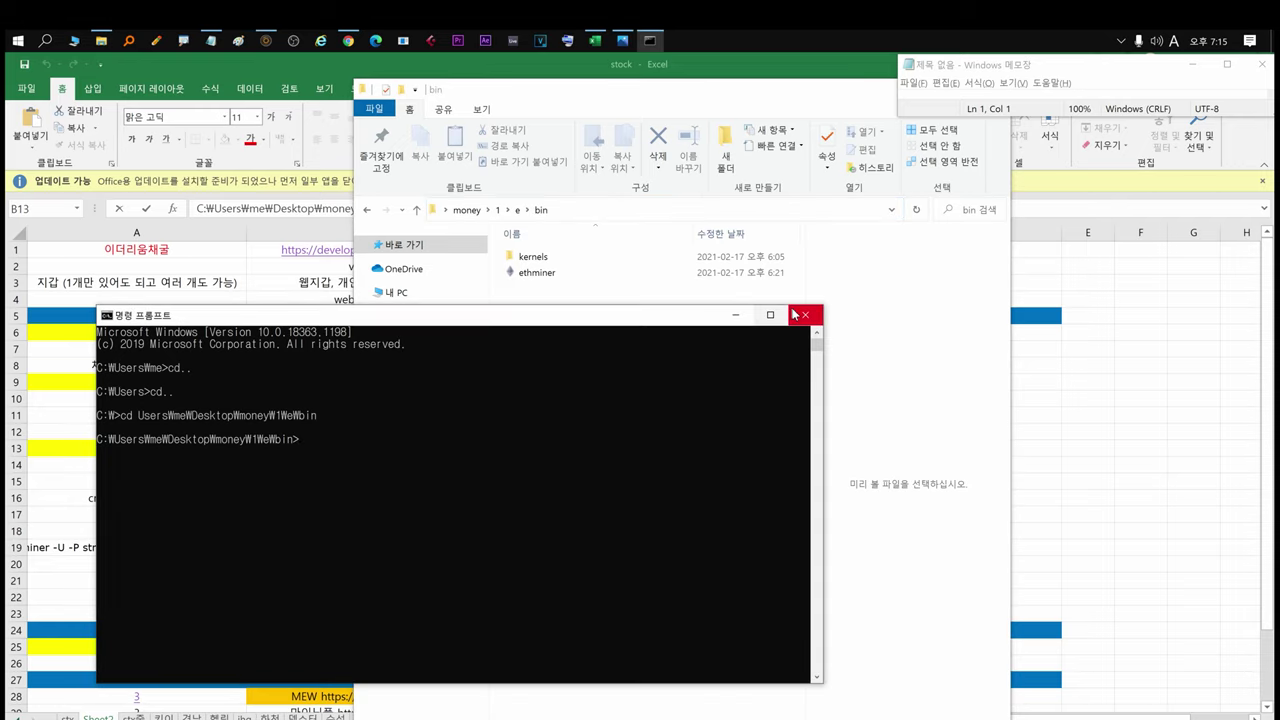
left_click(795, 314)
left_click(45, 40)
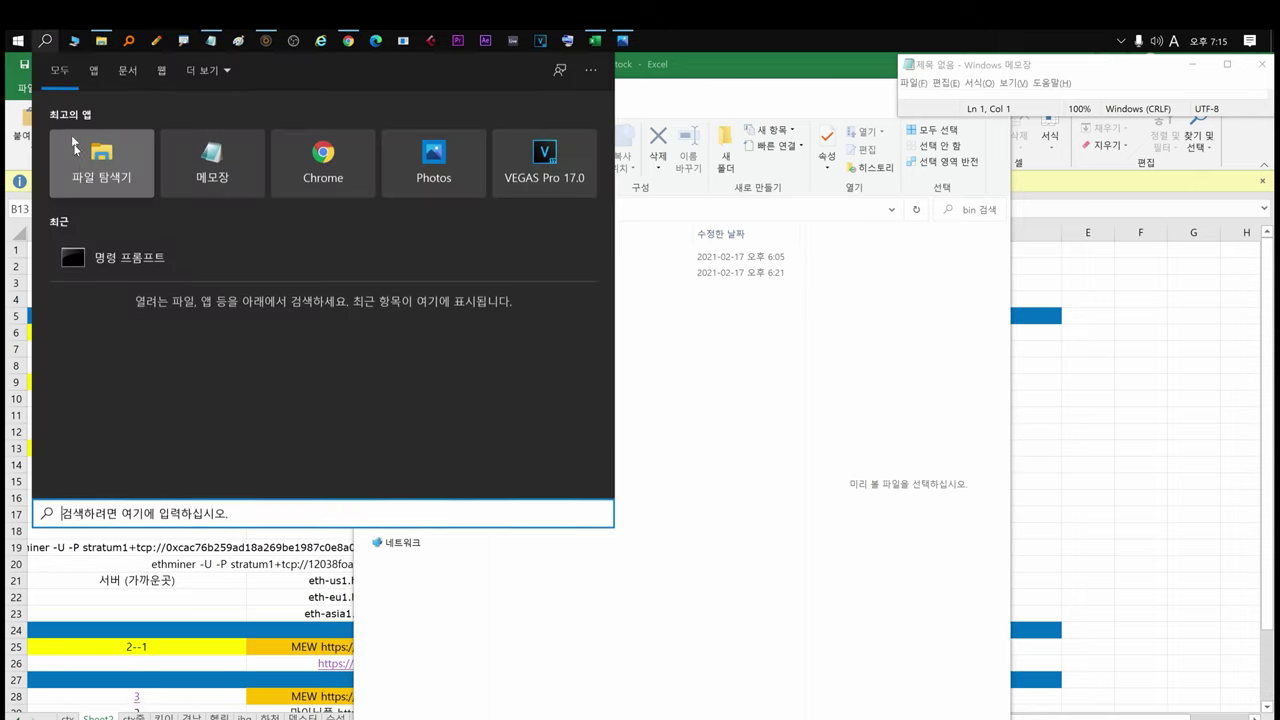
- Start a new Command Prompt and select the bin folder path in Explorer's address bar
left_click(106, 260)
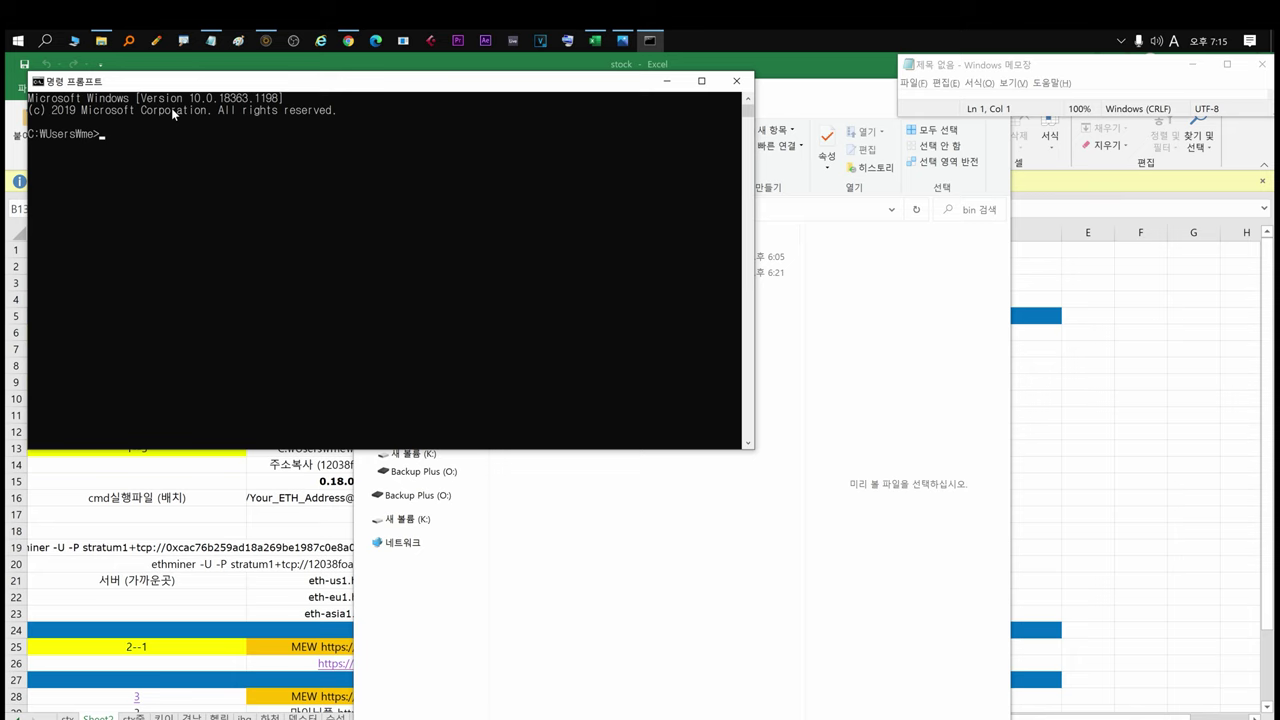
left_click_drag(176, 86, 181, 308)
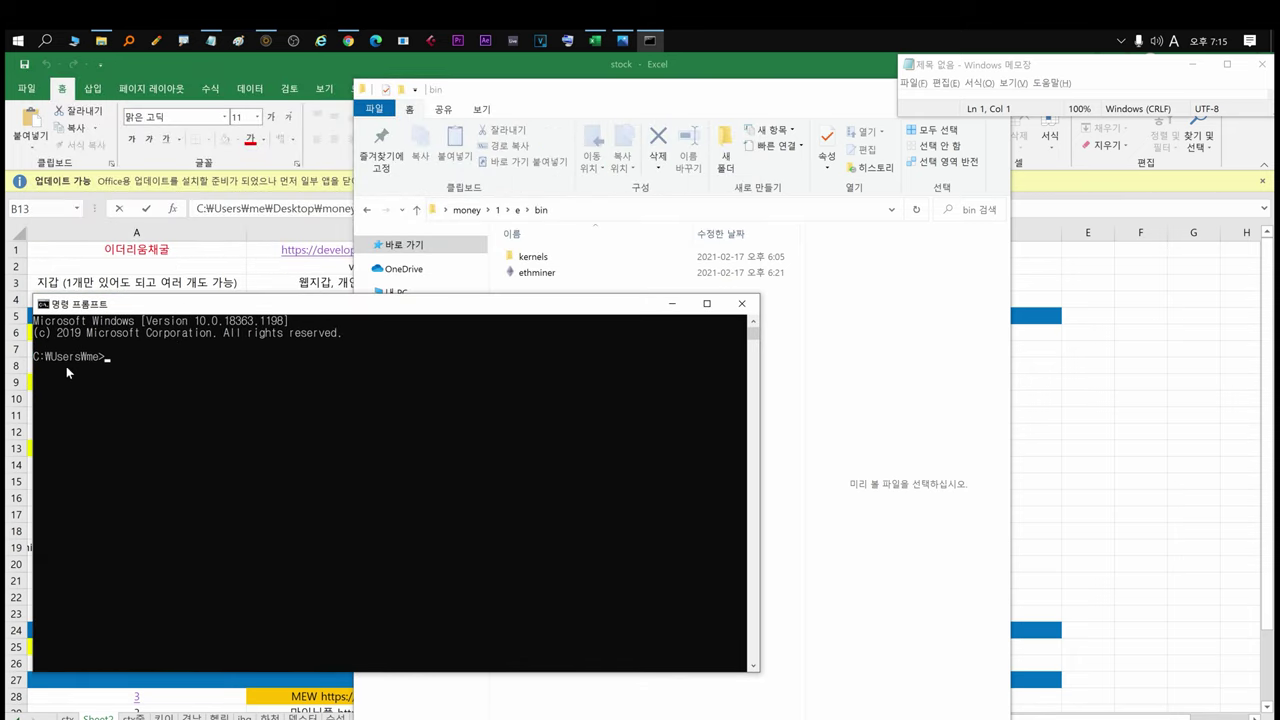
left_click(805, 380)
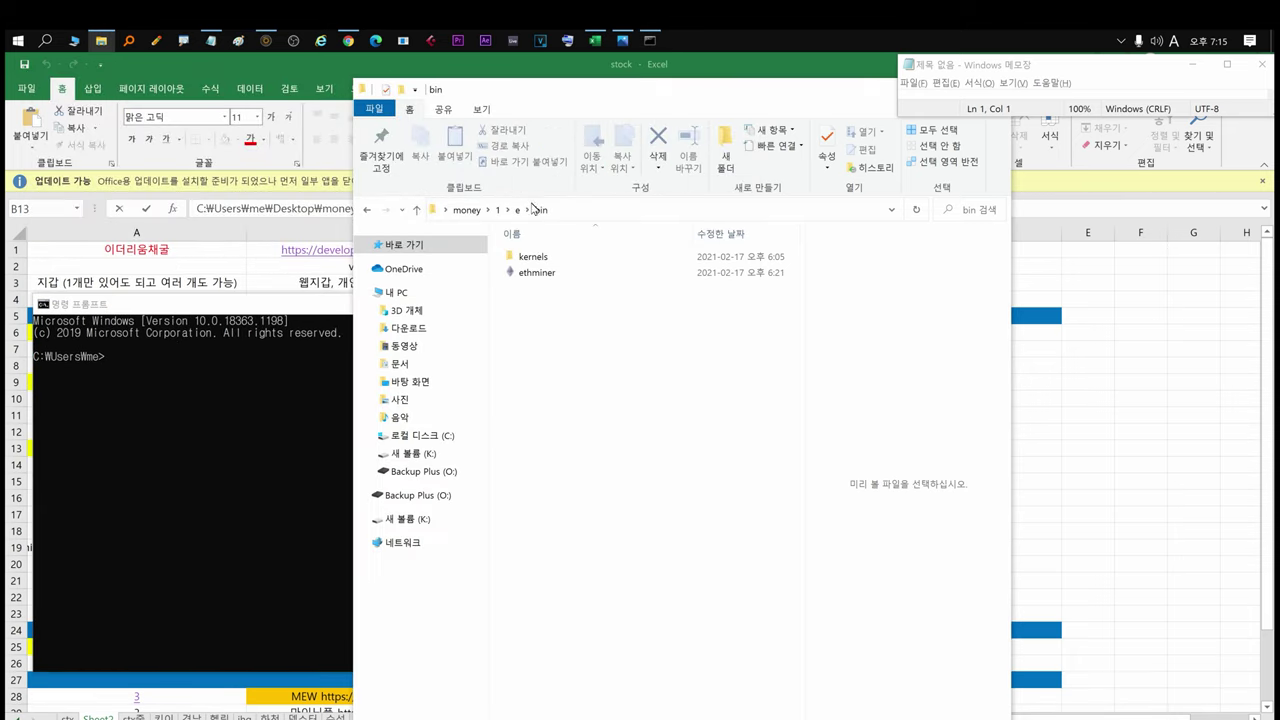
left_click(653, 212)
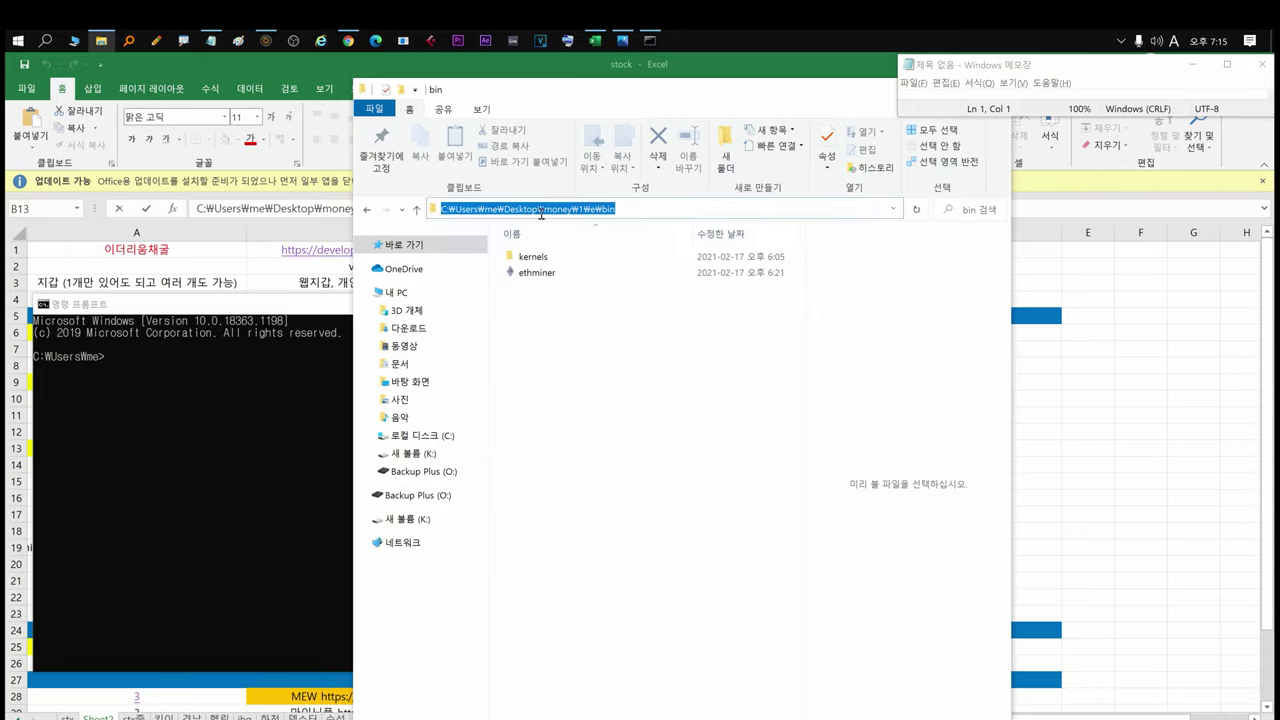
left_click_drag(504, 210, 673, 212)
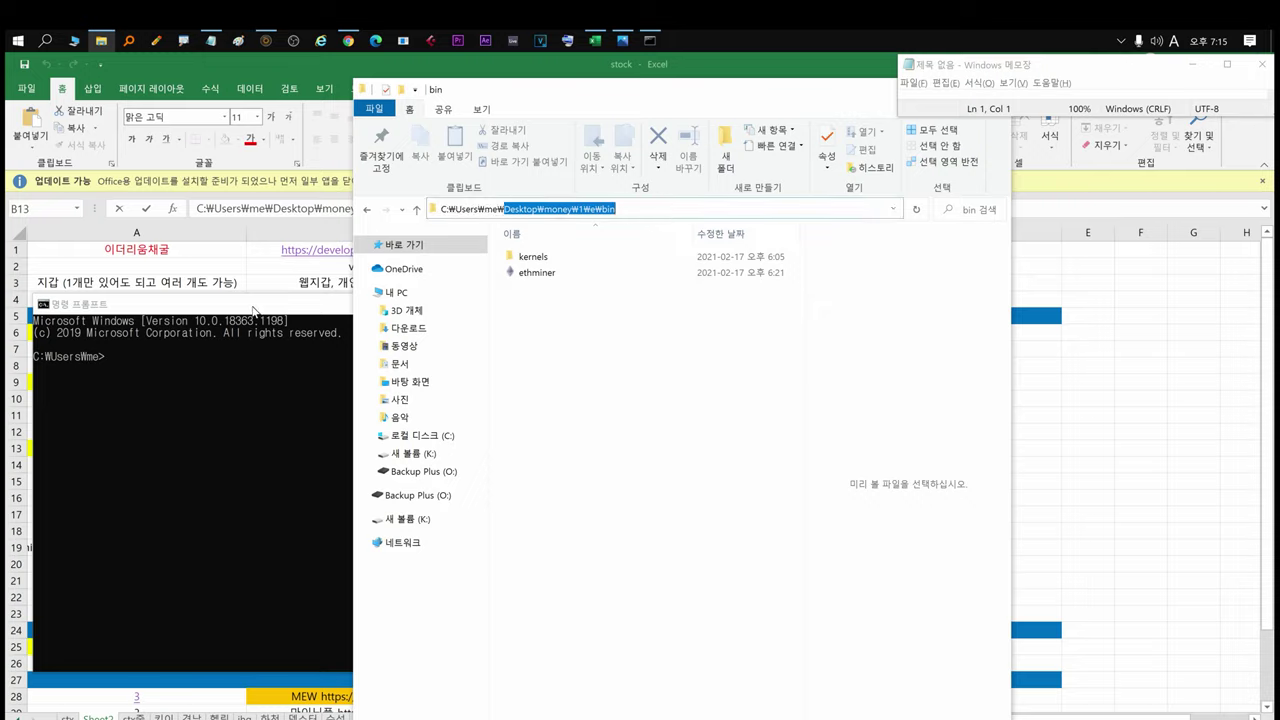
- Run cd Desktop\money\1\e\bin, move Explorer up to folder e, and return to Excel
left_click(130, 364)
type("c")
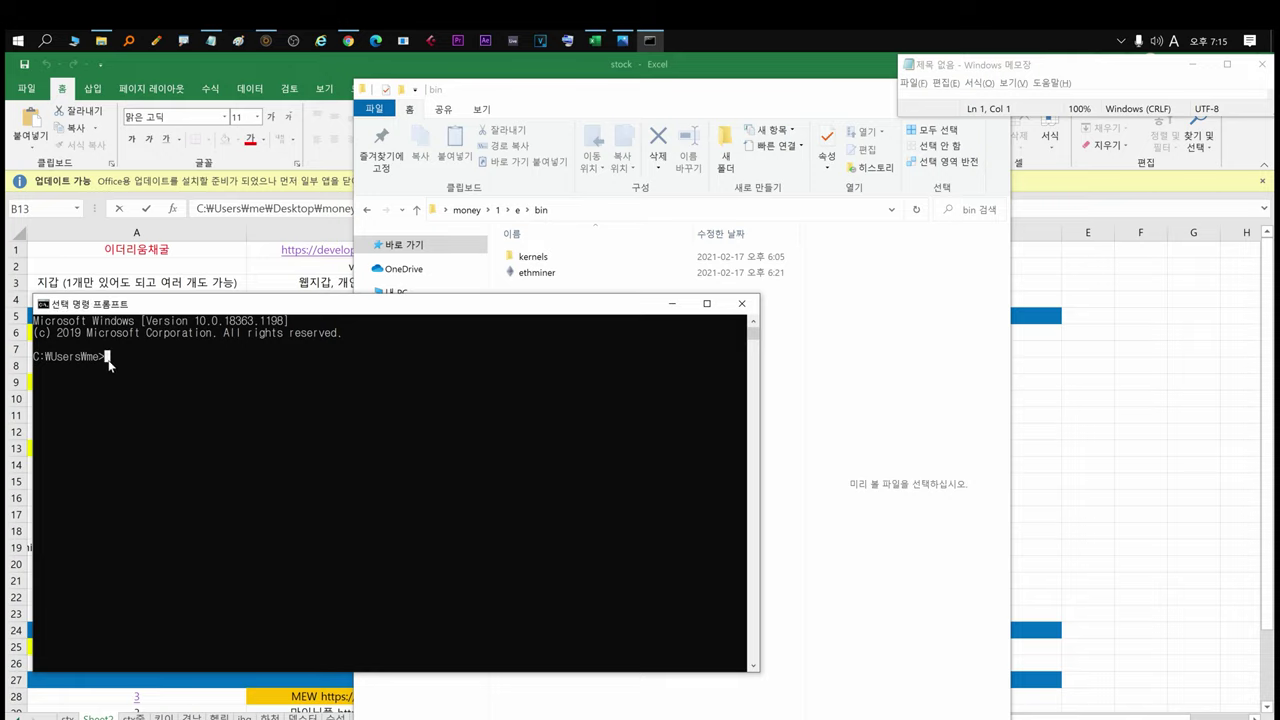
type("d Desktop\\money\\1\\e\\bin")
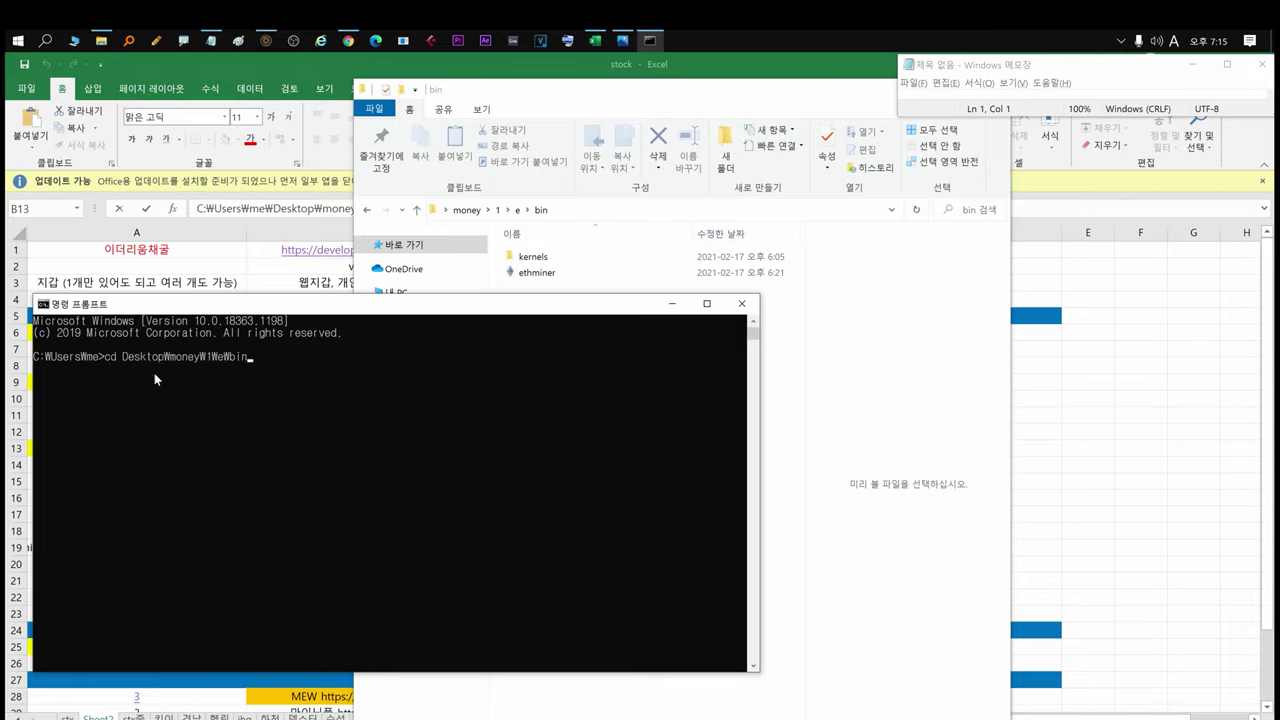
key("Return")
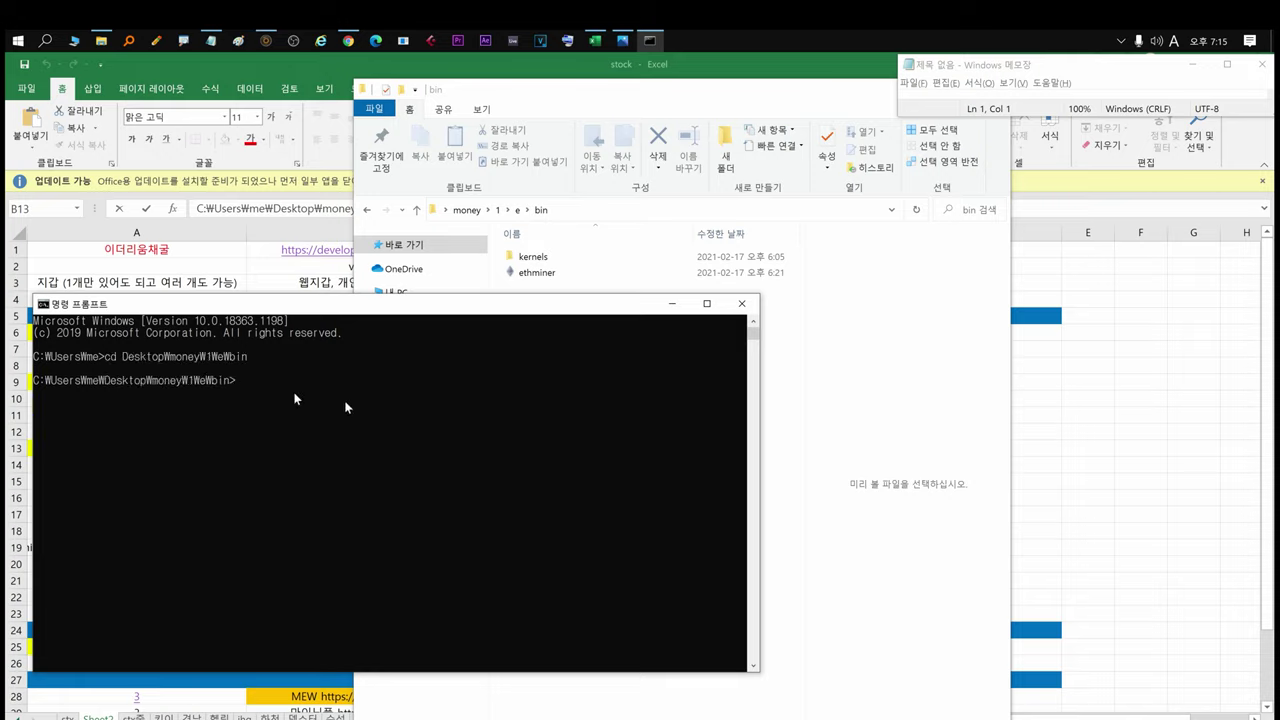
left_click(786, 382)
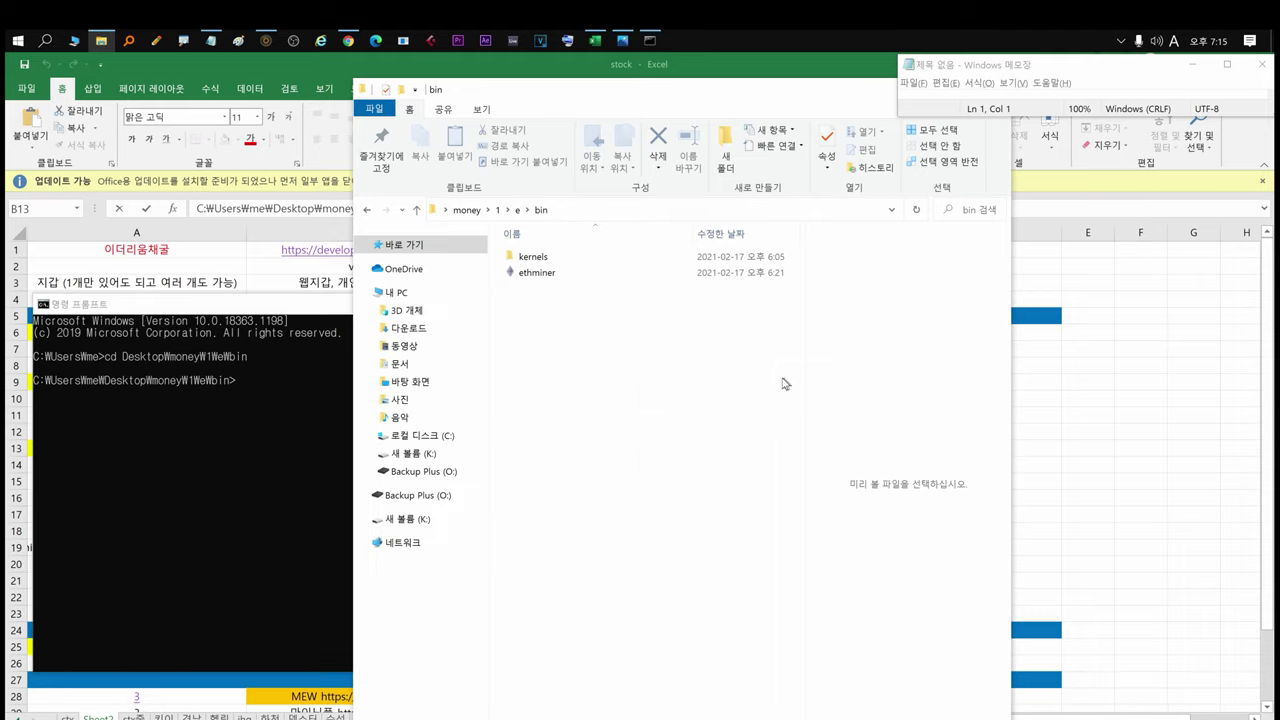
key("BackSpace")
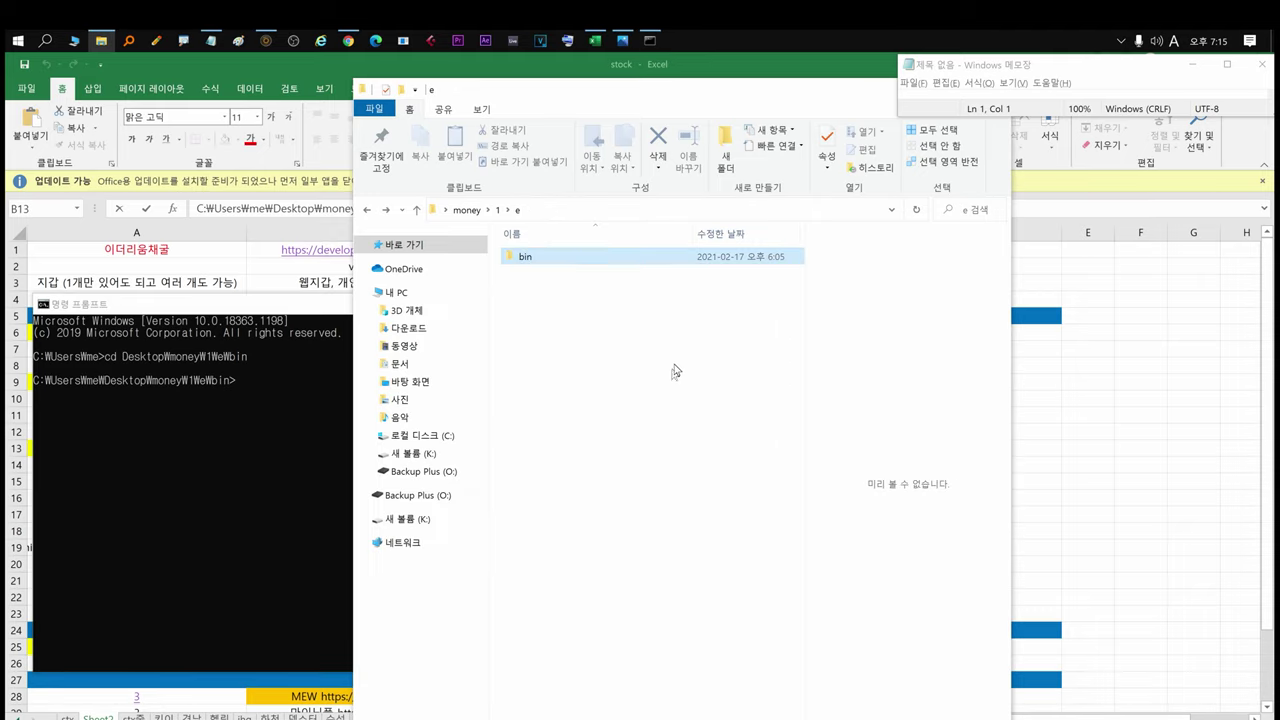
left_click(721, 57)
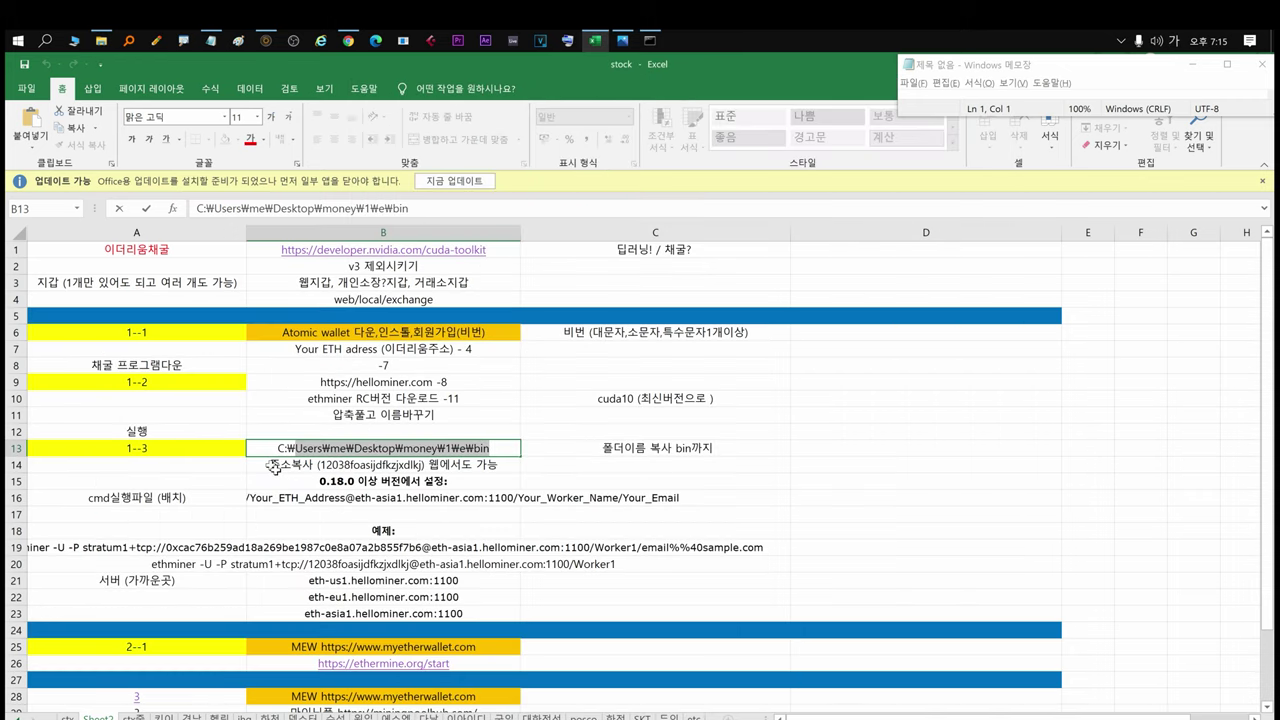
- Read the notes in B14, B15 and A16, then switch to the 12.png start.bat instructions
left_click(273, 467)
left_click(428, 482)
left_click(122, 502)
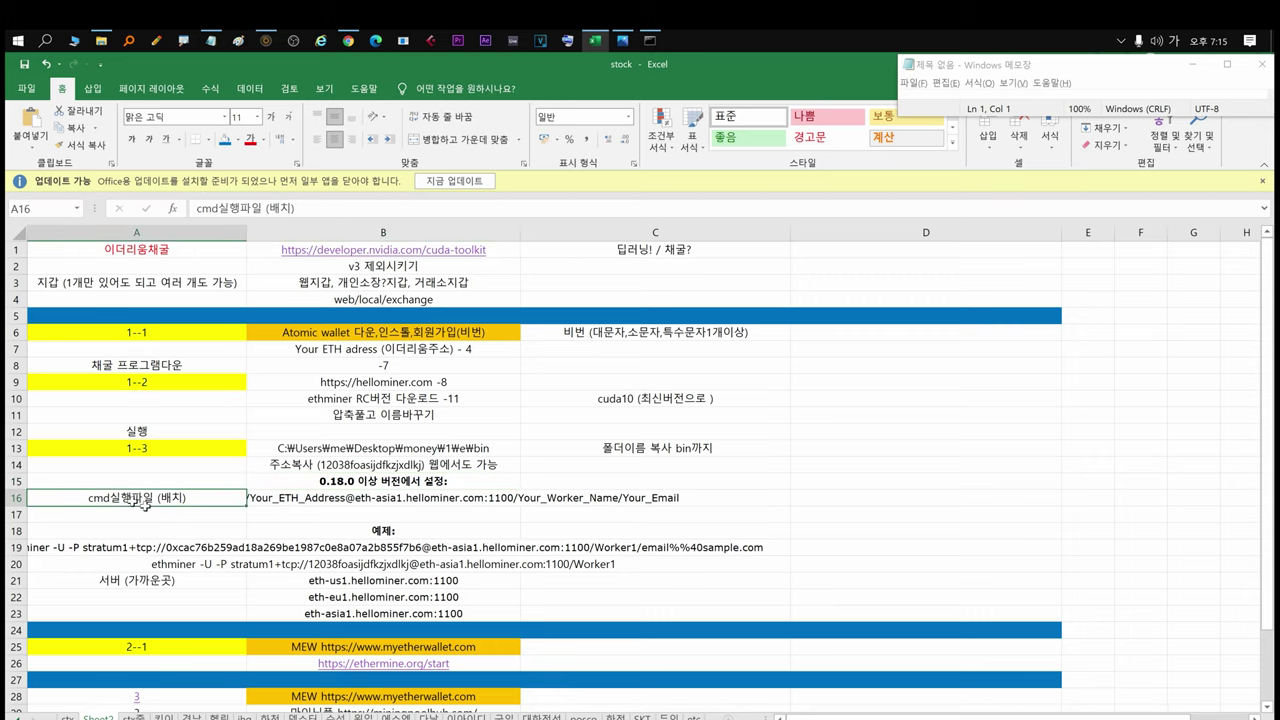
key("alt+Tab")
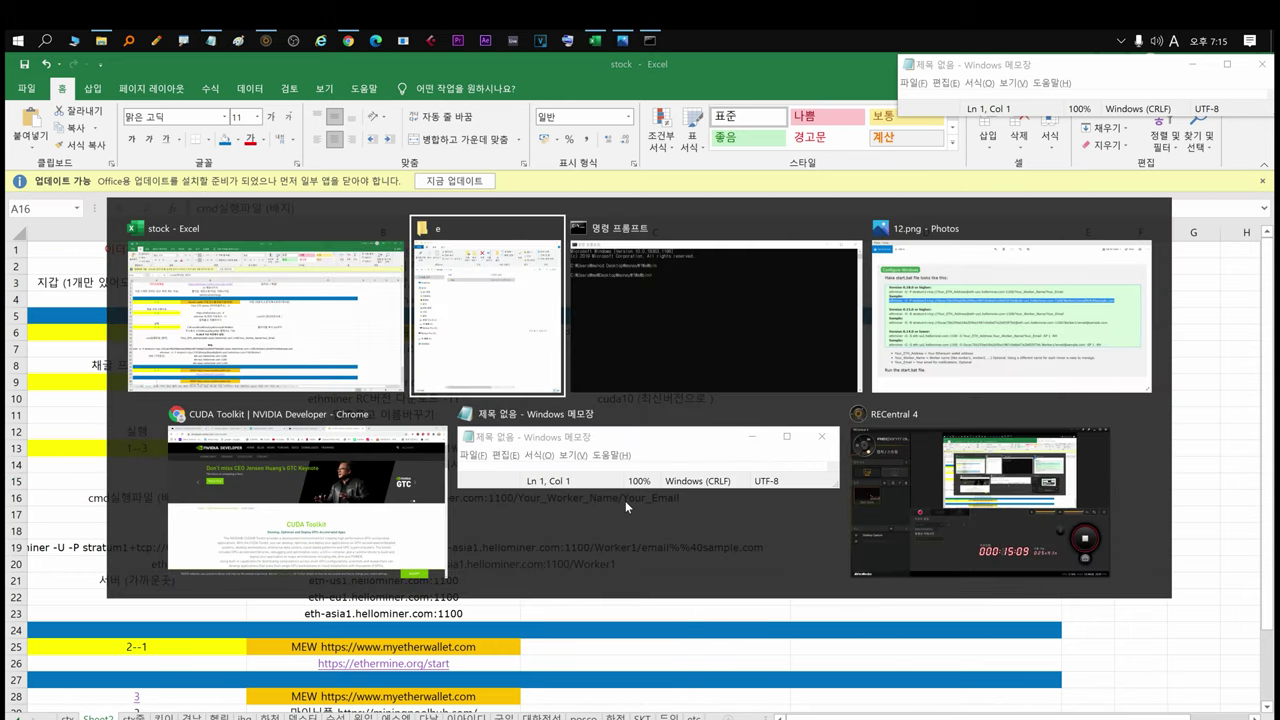
key("alt+Tab")
key("alt+Tab")
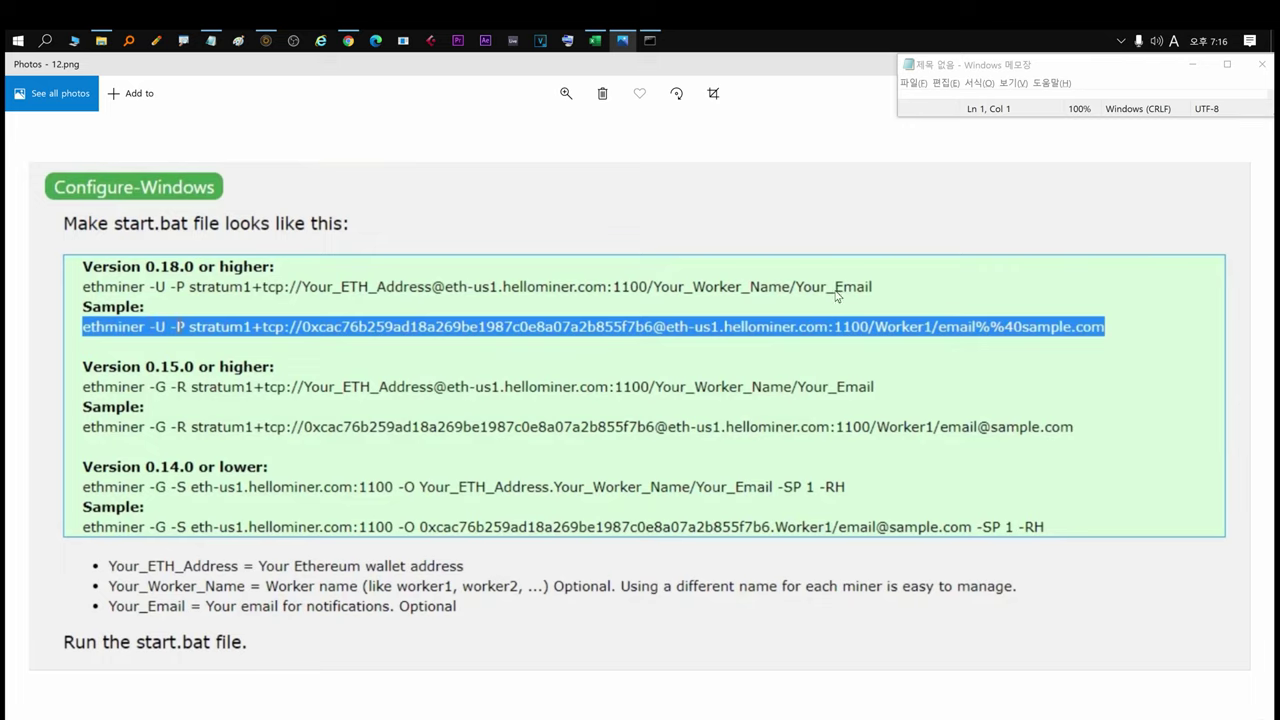
- From Explorer's money\1 folder, open the ether file for editing in Notepad
key("alt+Tab")
key("Tab")
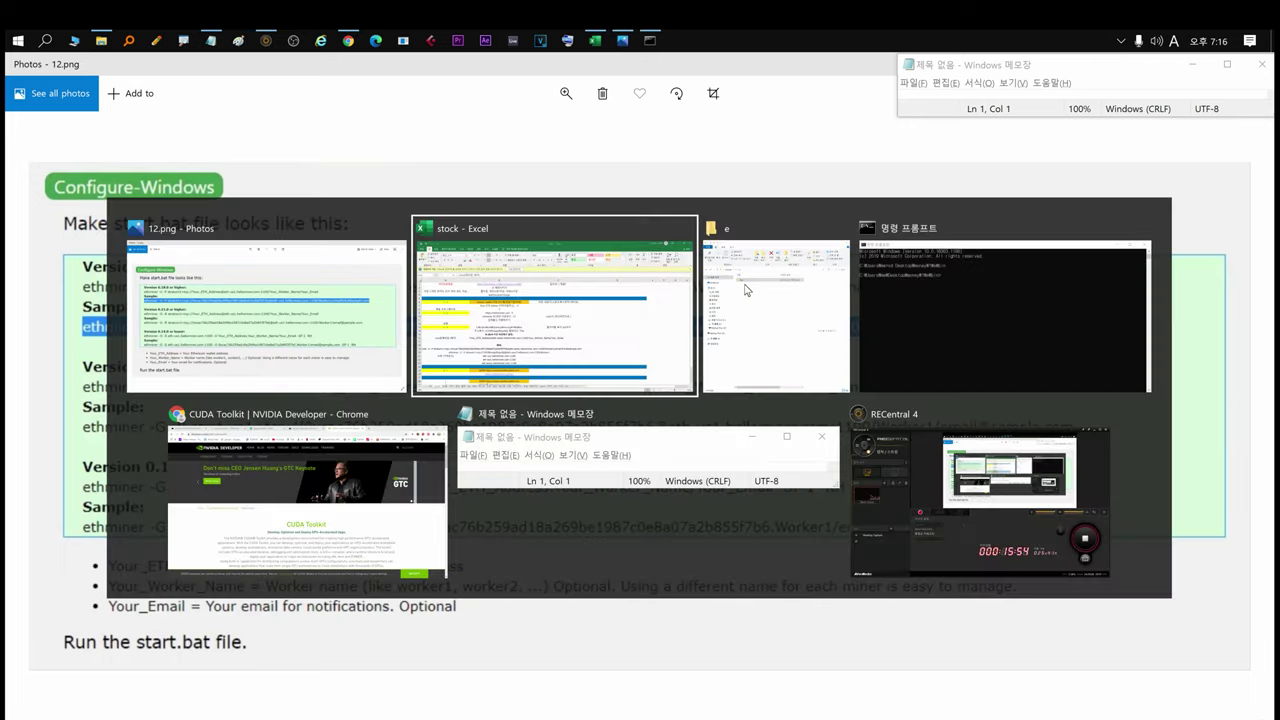
key("alt+Up")
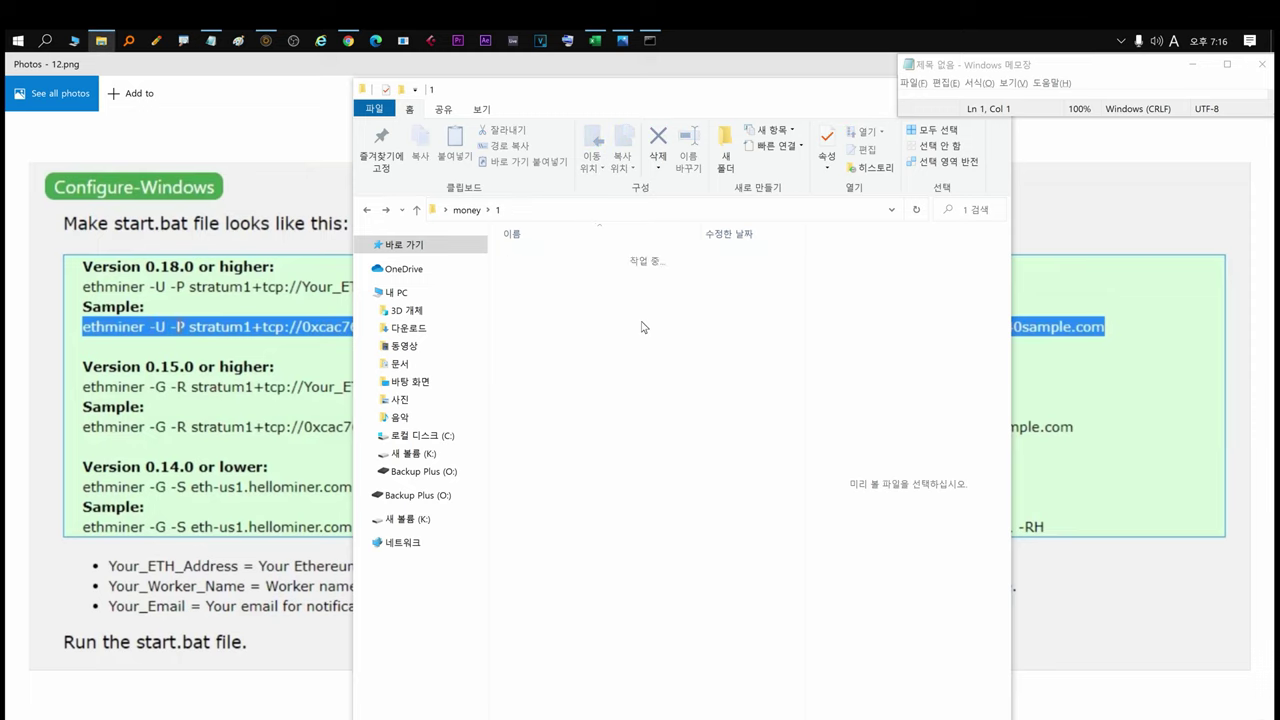
left_click(520, 306)
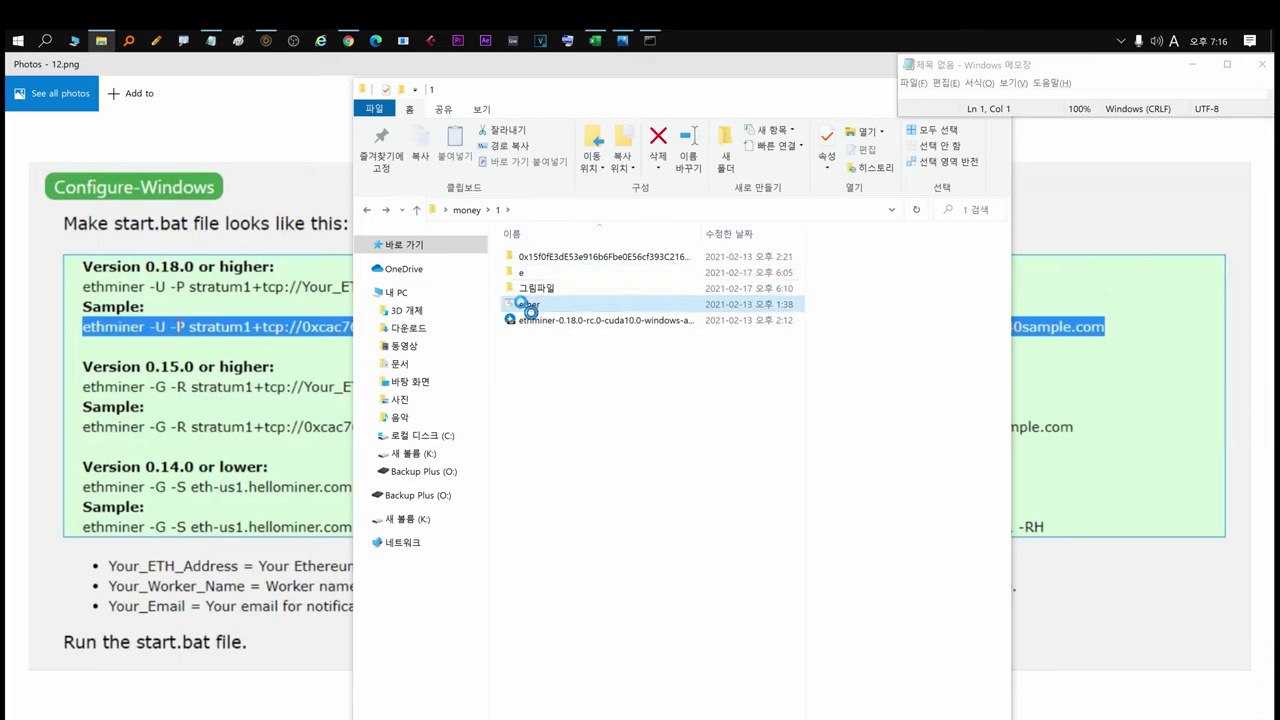
right_click(521, 304)
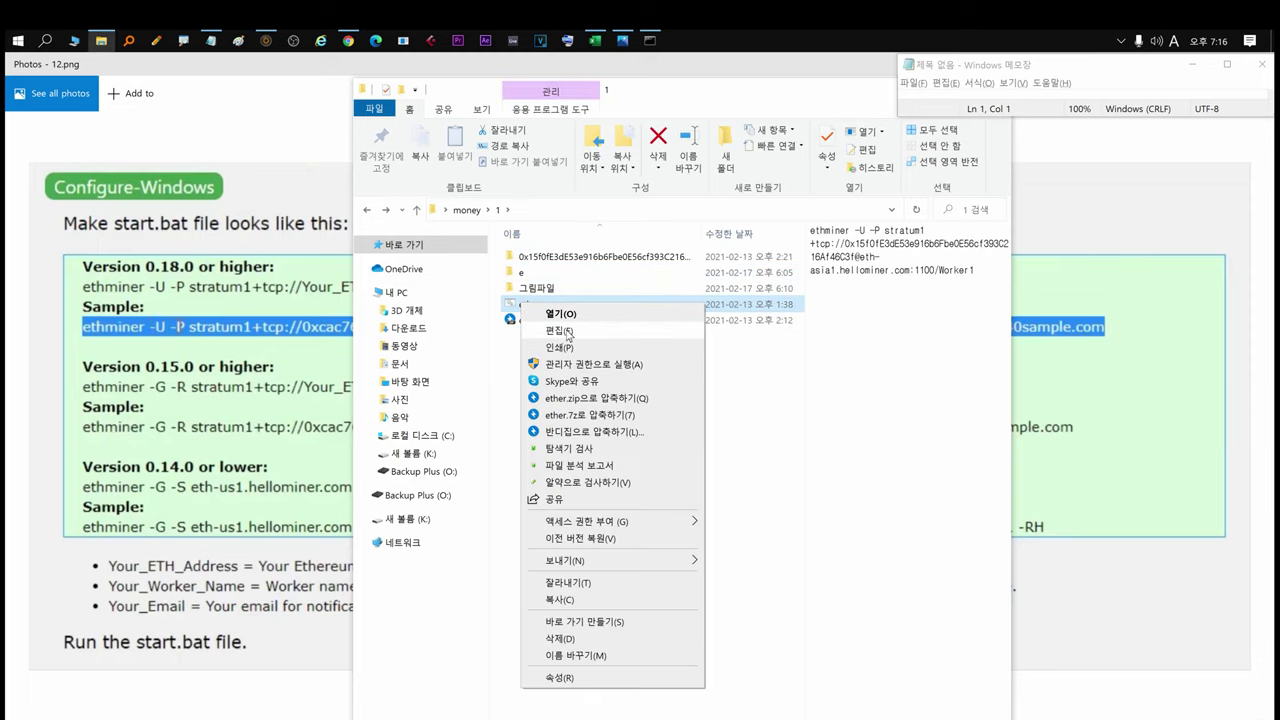
left_click(568, 331)
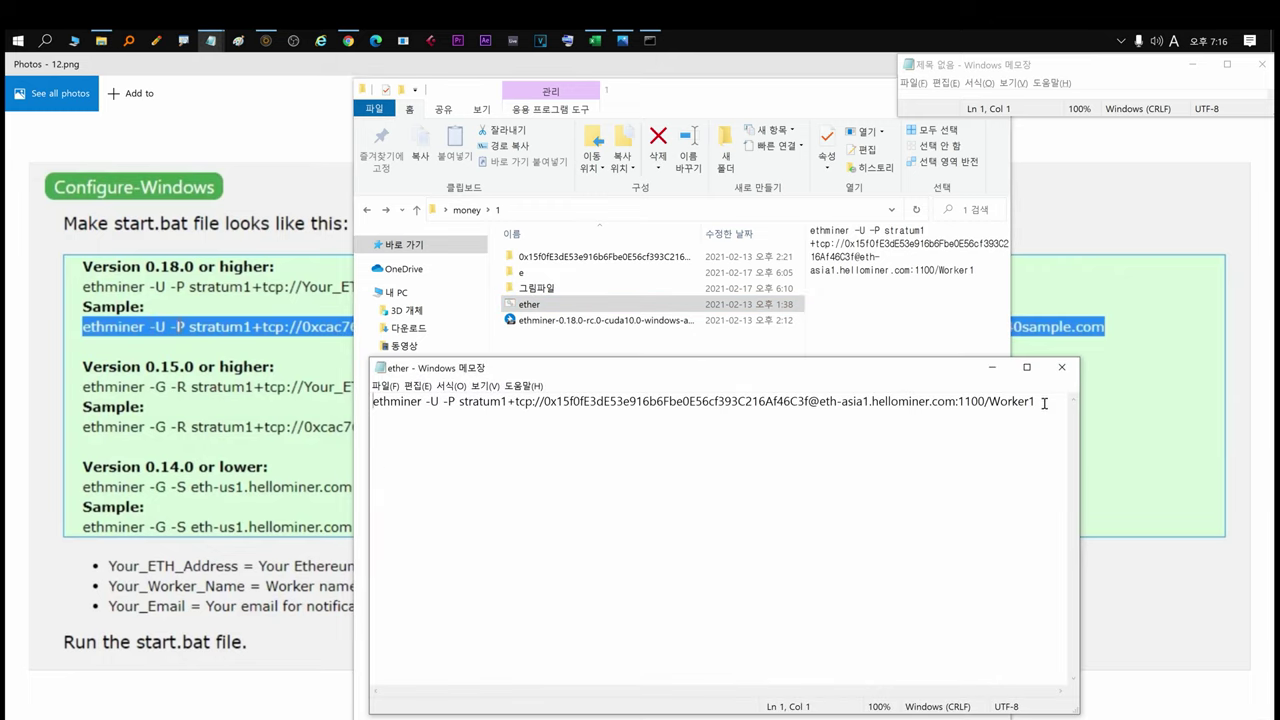
- Select the ethminer command, its wallet address and the Worker1 worker name in Notepad
left_click_drag(1044, 403, 110, 408)
left_click_drag(1044, 401, 288, 407)
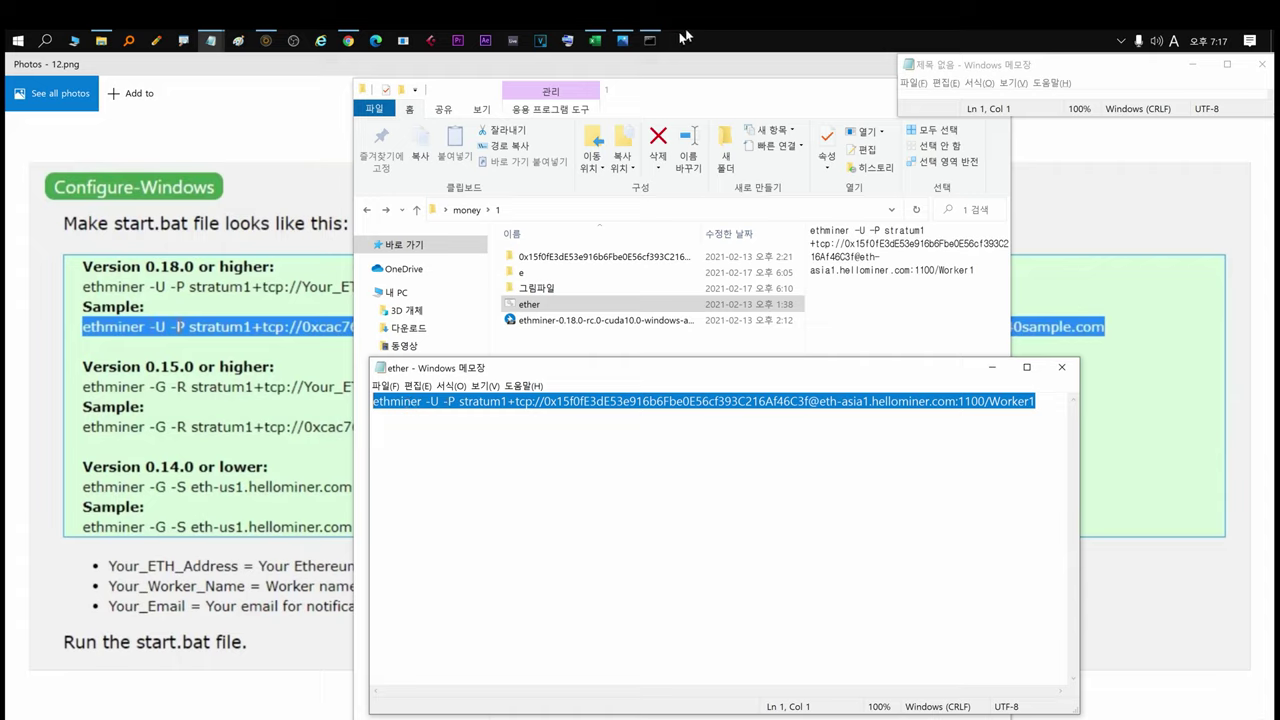
left_click(514, 442)
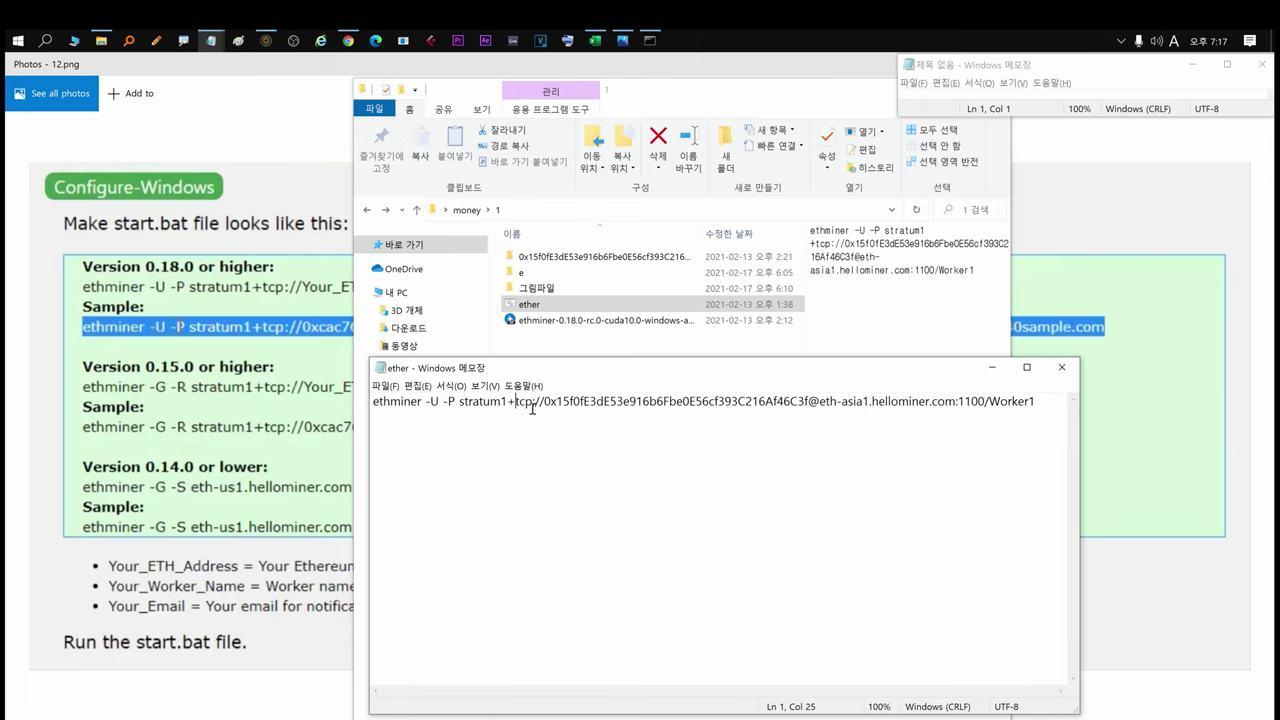
left_click_drag(543, 401, 806, 404)
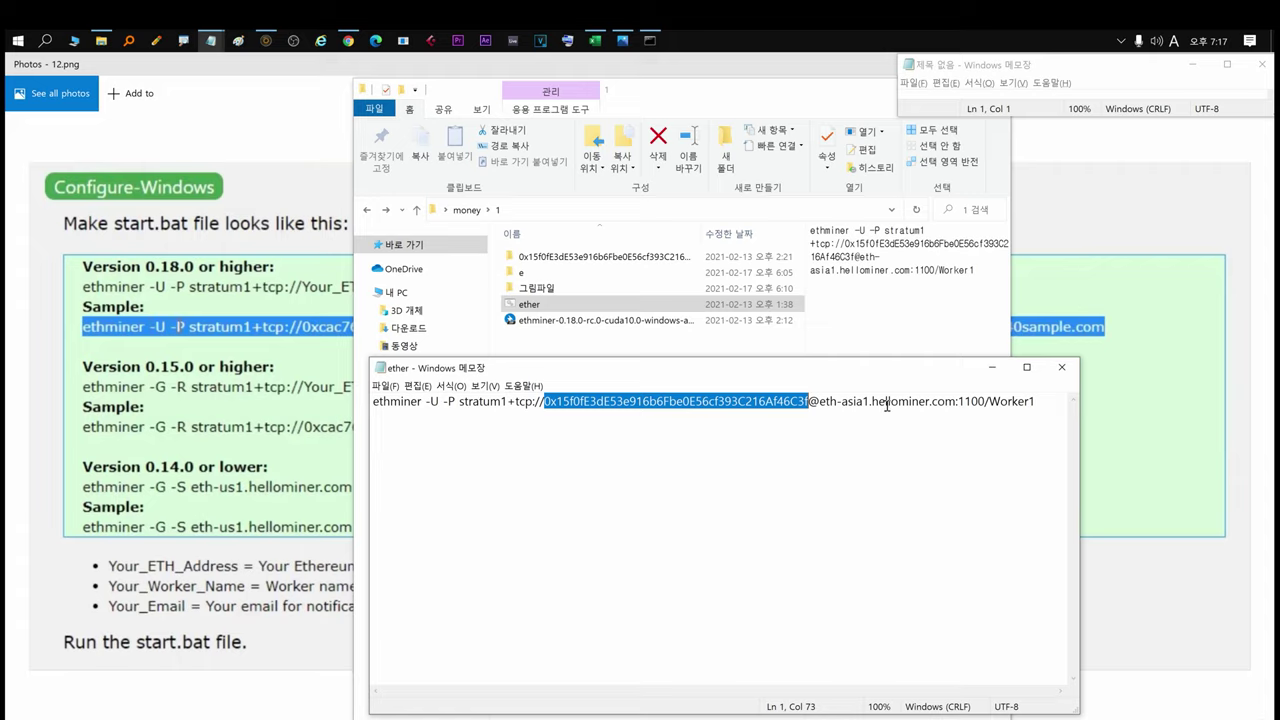
left_click_drag(990, 403, 1038, 403)
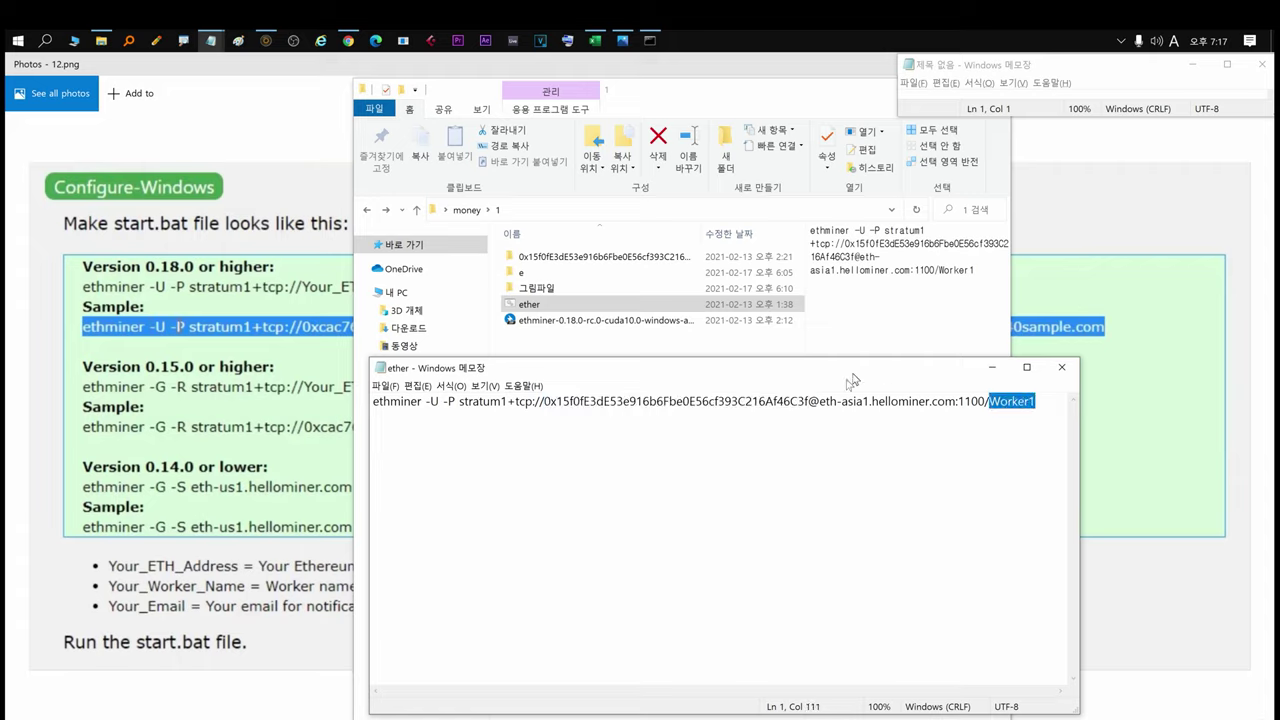
left_click(843, 91)
- Reselect Worker1 and the full ethminer command line in the ether note
left_click_drag(843, 91, 482, 408)
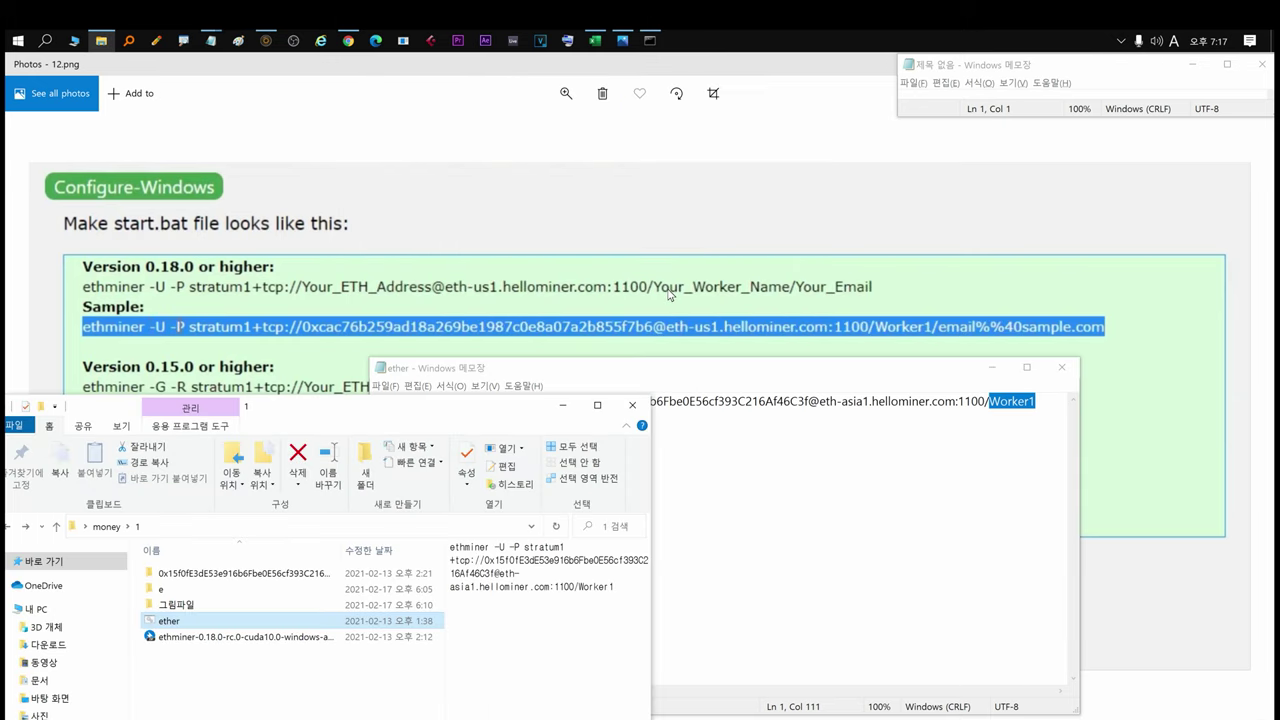
left_click(1003, 410)
left_click_drag(989, 403, 1053, 407)
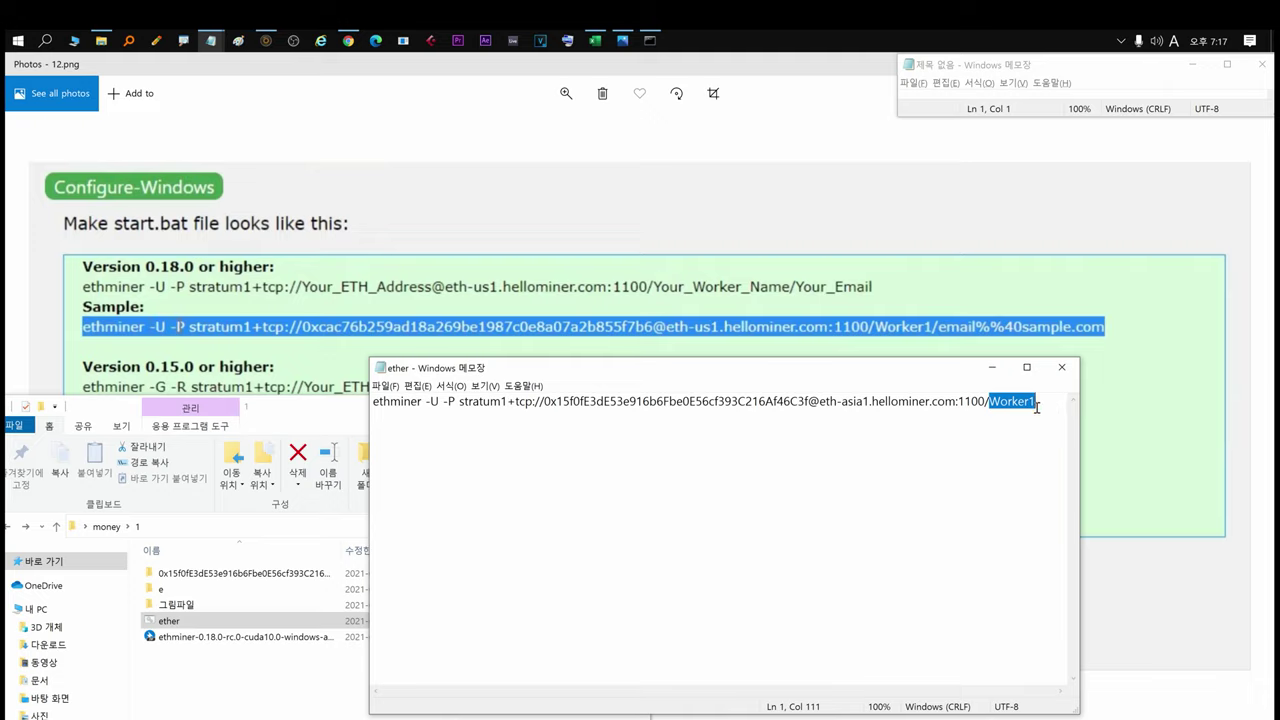
left_click_drag(1037, 407, 989, 405)
left_click(808, 402)
left_click_drag(1032, 401, 224, 404)
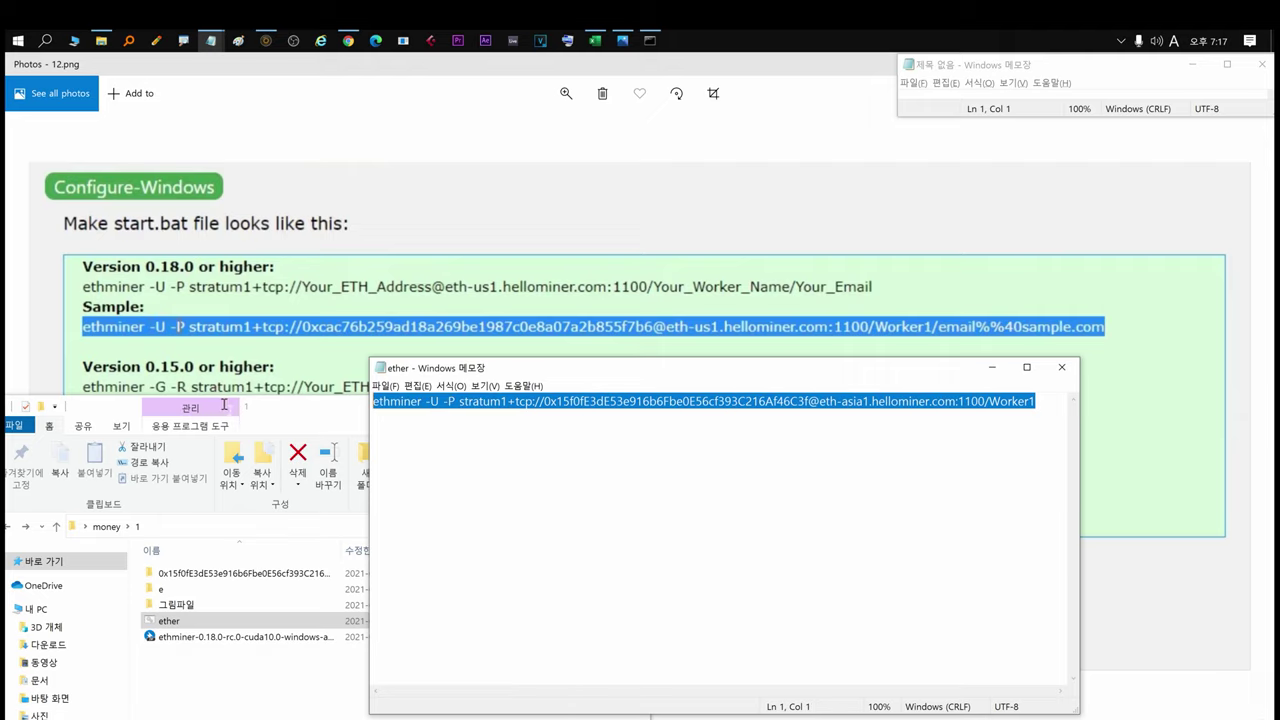
left_click(527, 402)
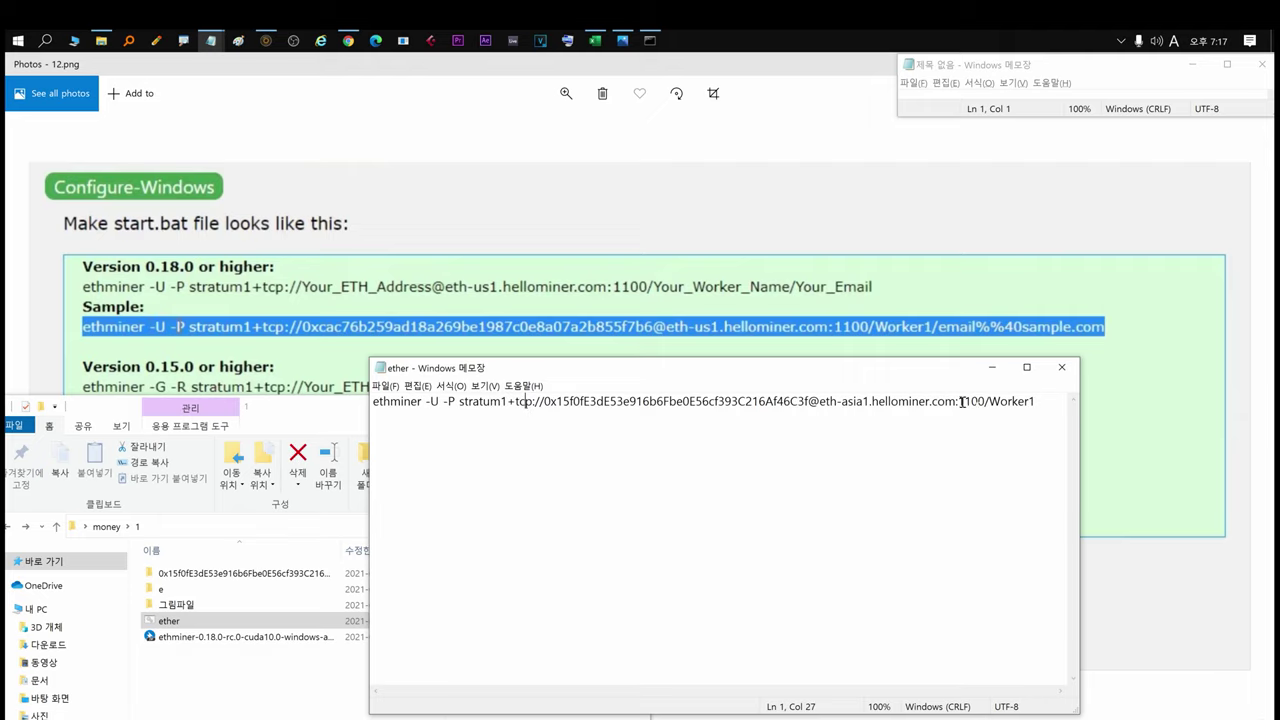
left_click_drag(1062, 414, 218, 404)
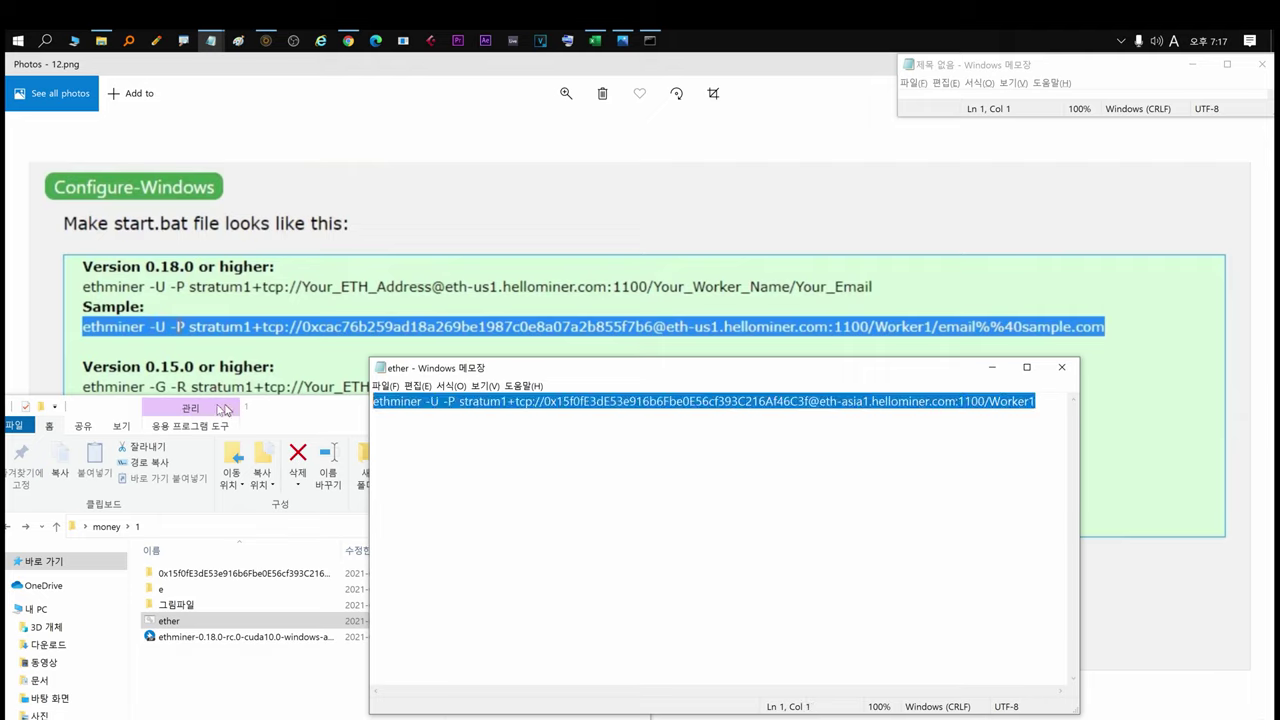
left_click(580, 402)
- Copy the whole ethminer command and paste it at the Command Prompt in the bin folder
left_click_drag(545, 402, 809, 402)
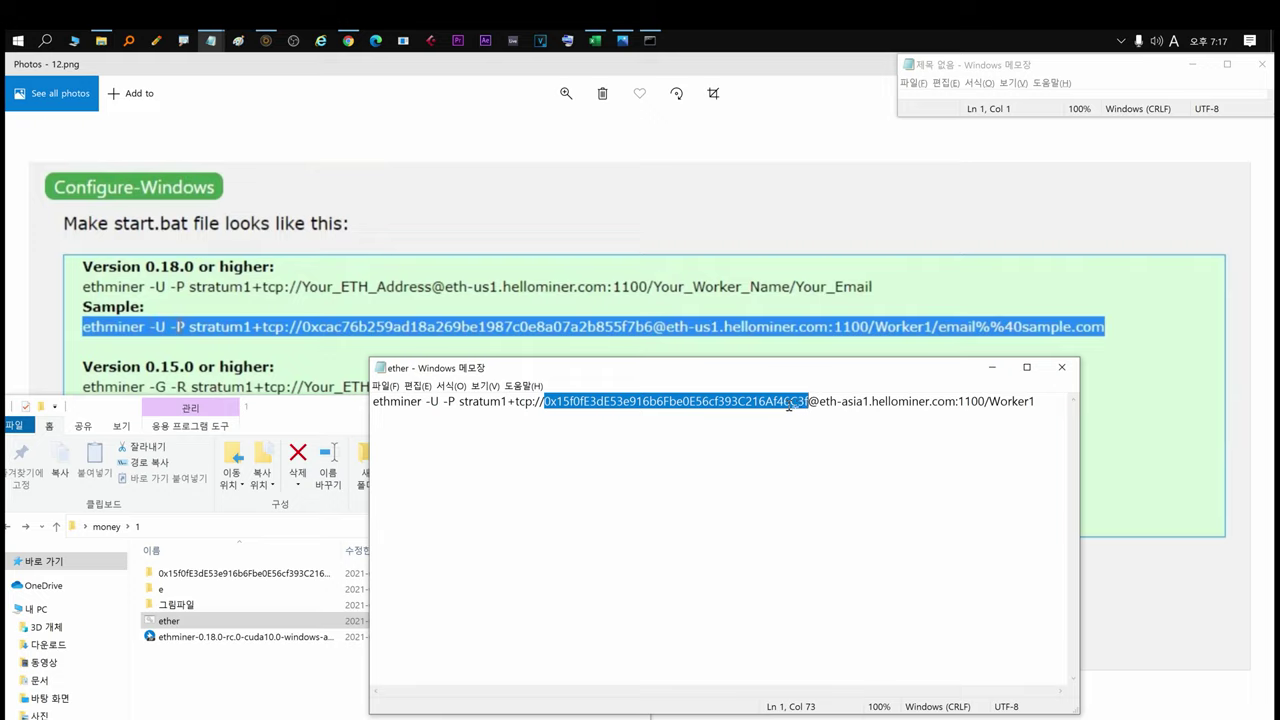
left_click(810, 401)
left_click_drag(810, 401, 546, 403)
left_click(537, 466)
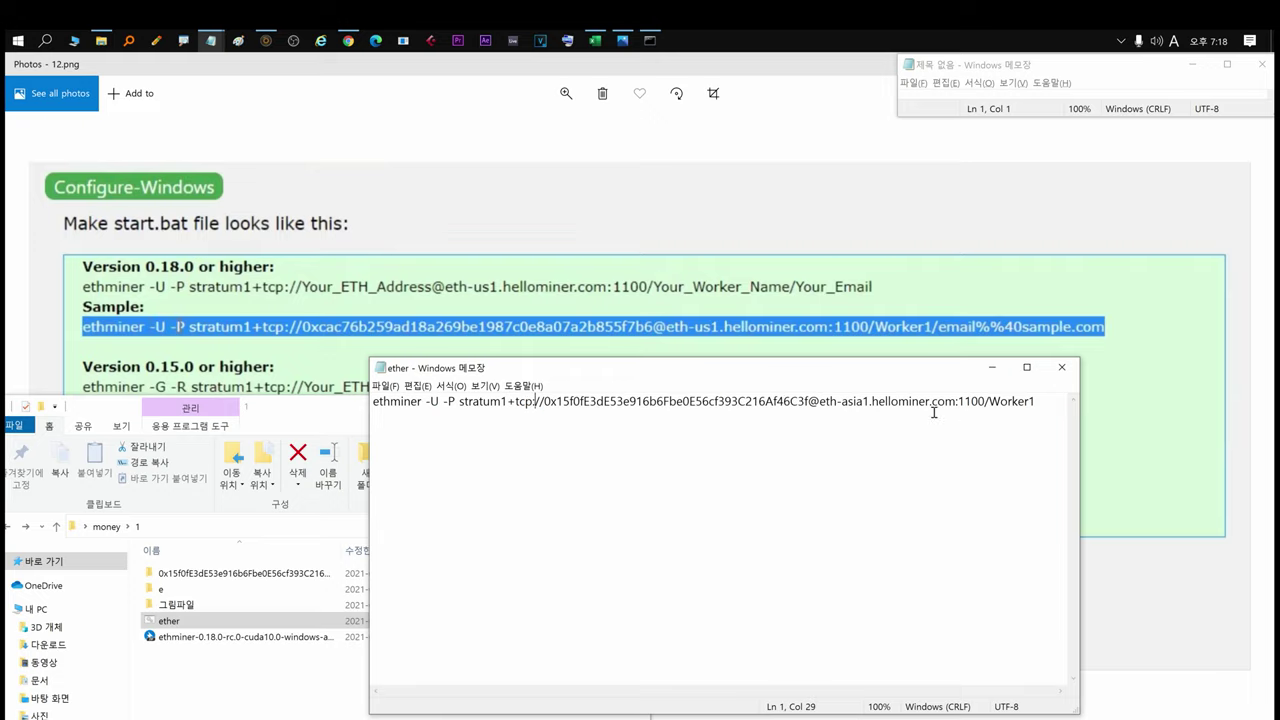
left_click_drag(1035, 402, 325, 403)
key("ctrl+c")
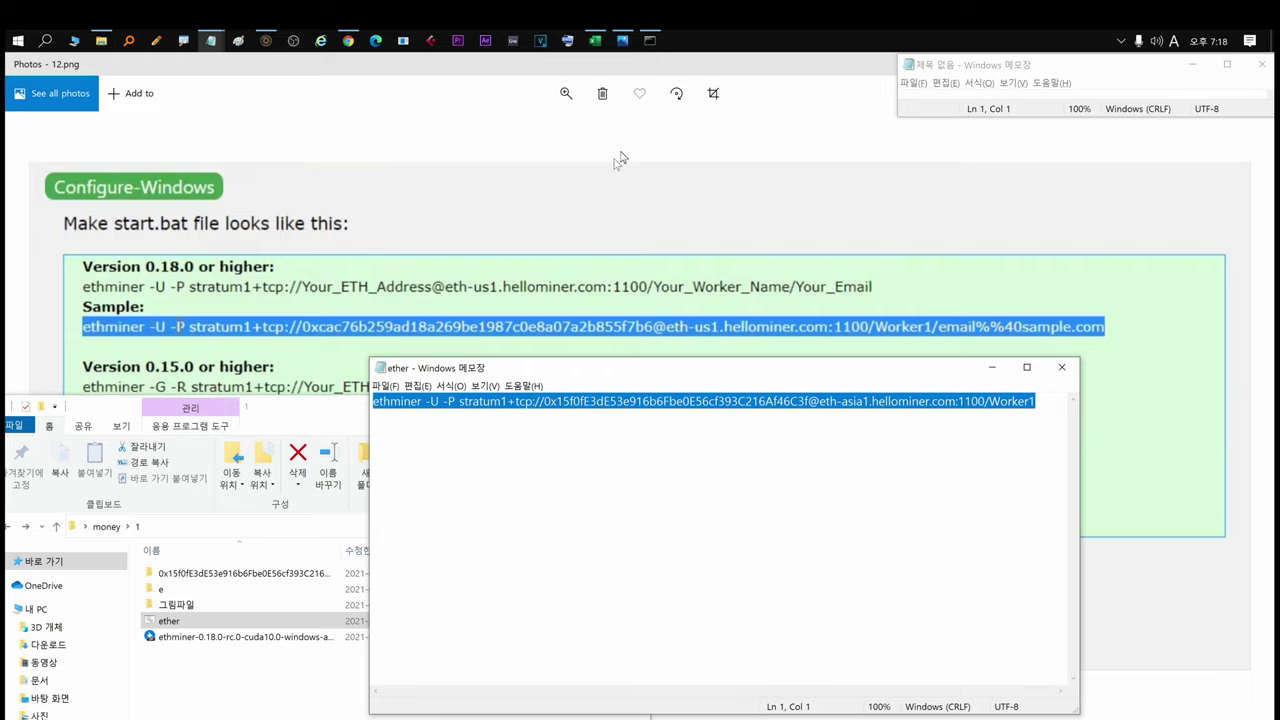
left_click(650, 41)
left_click(243, 382)
right_click(240, 381)
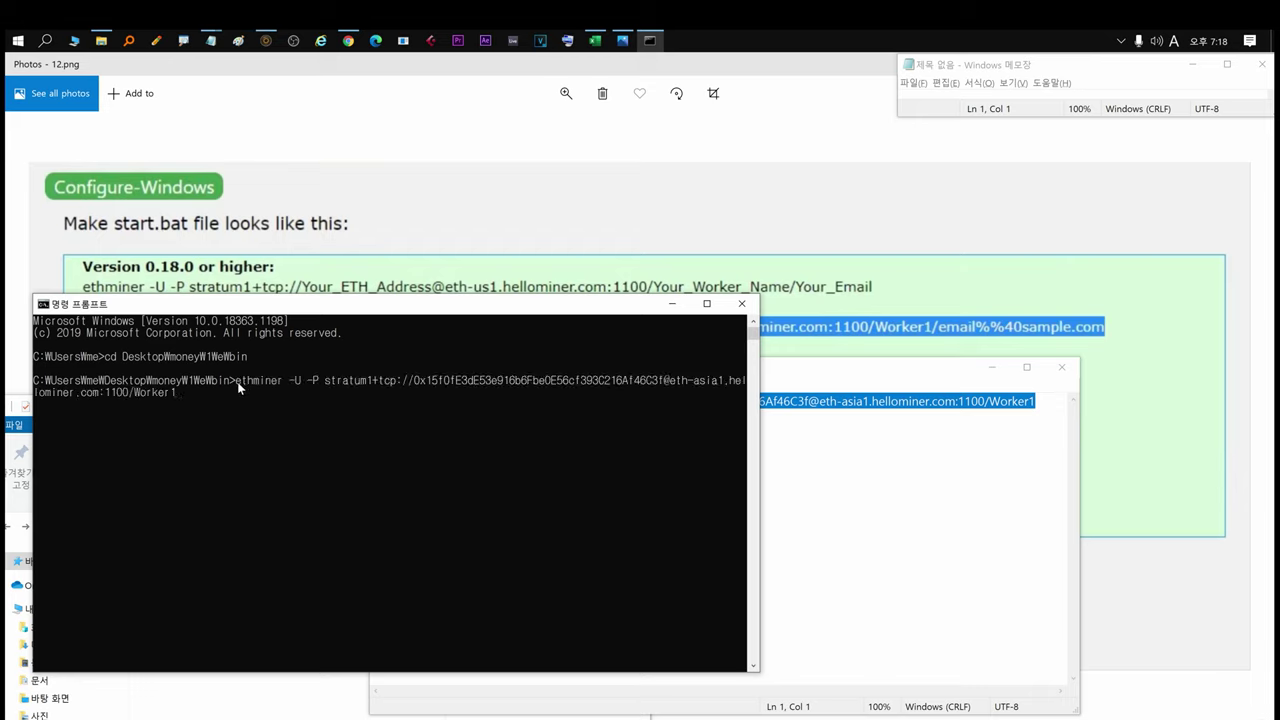
- Run ethminer against eth-asia1.hellominer.com:1100, then switch to the helloMiner help page
key("Return")
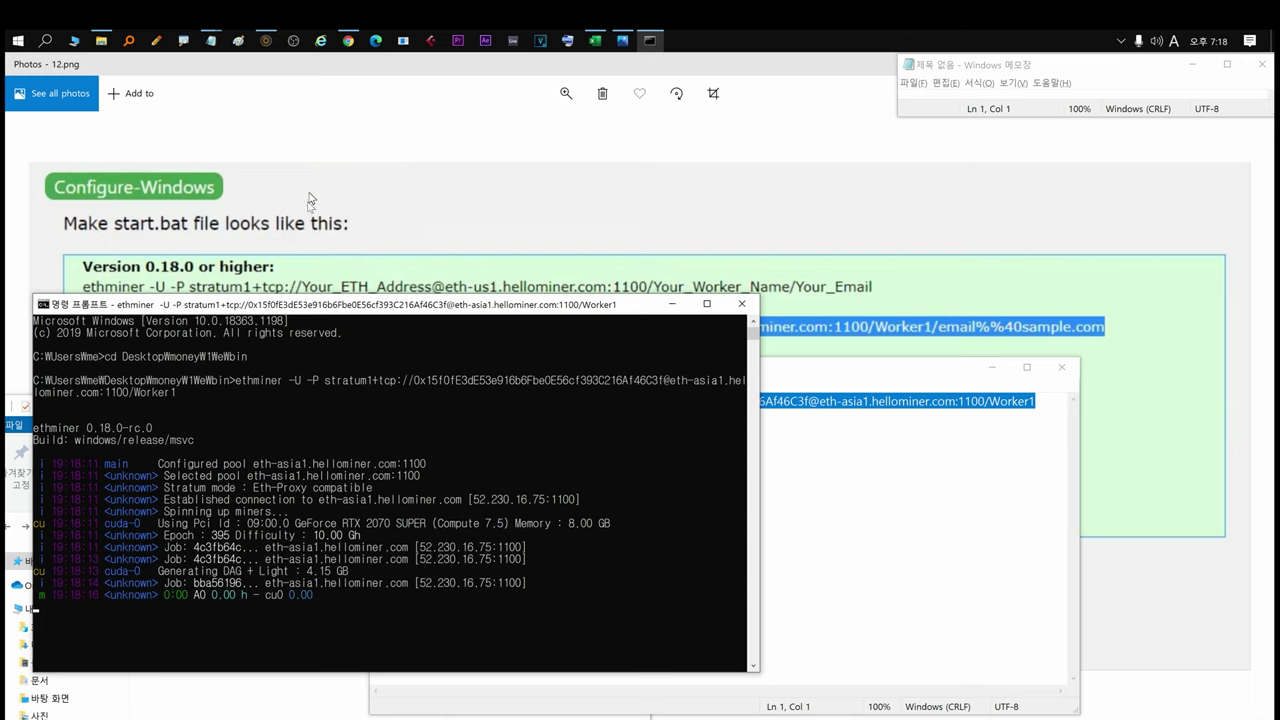
key("alt+Tab")
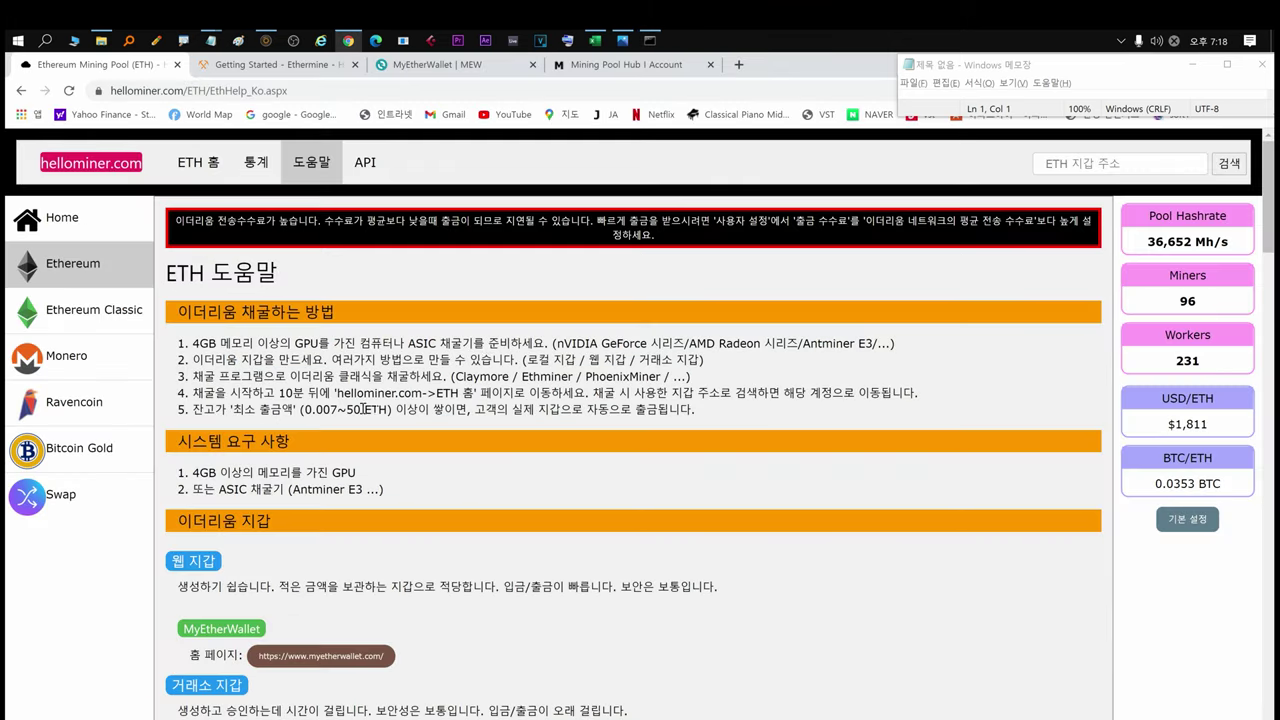
- Copy the wallet address from the ether note and search it in helloMiner's ETH lookup
left_click(1062, 161)
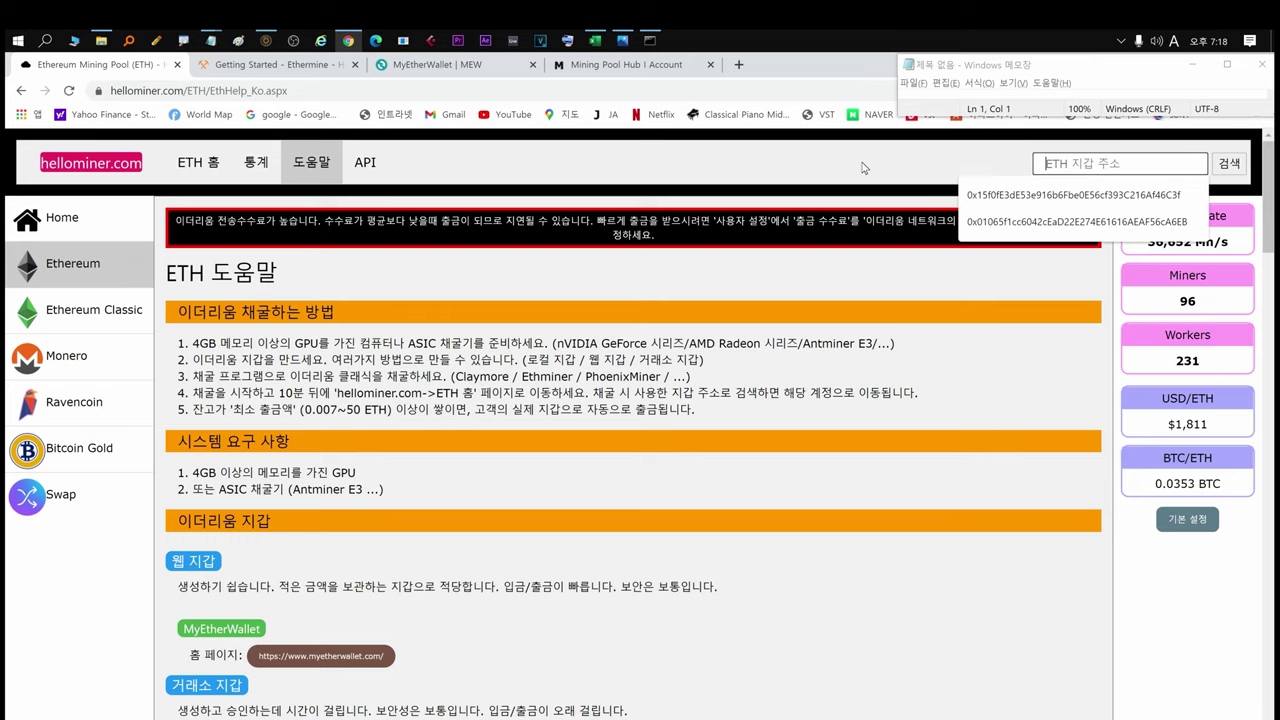
key("alt+Tab")
key("alt+Tab")
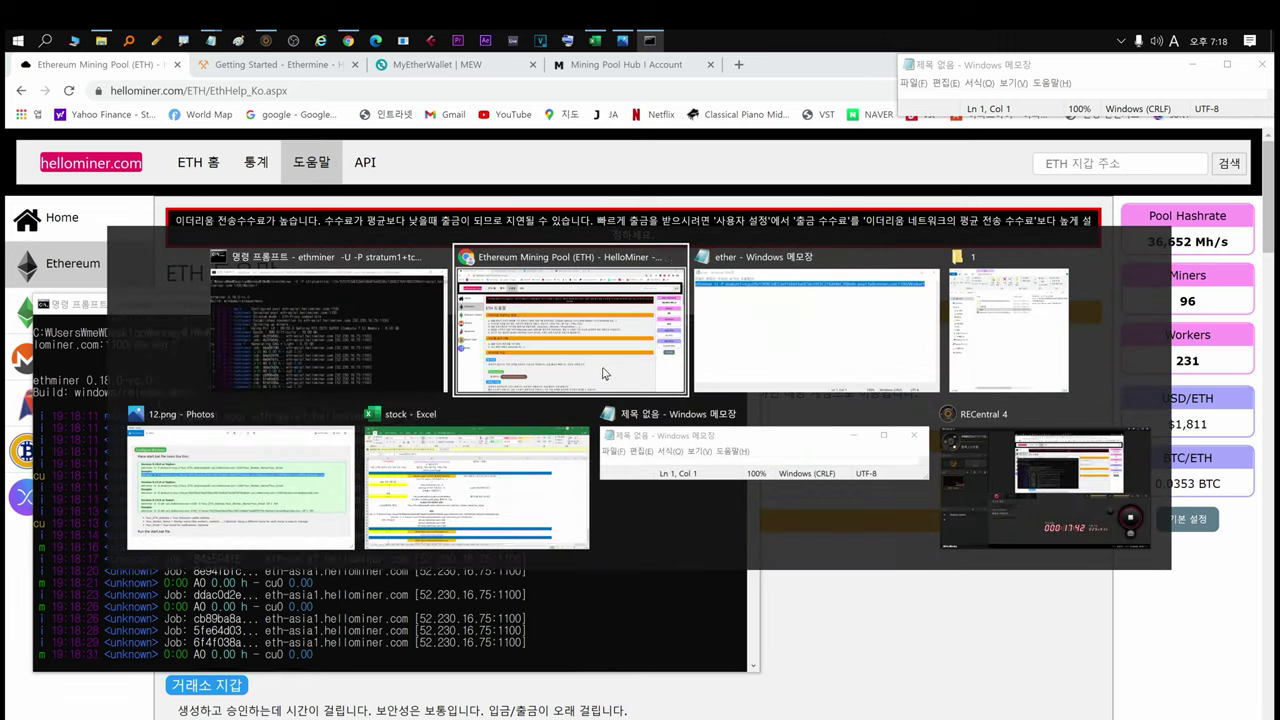
key("alt+Tab")
left_click(527, 431)
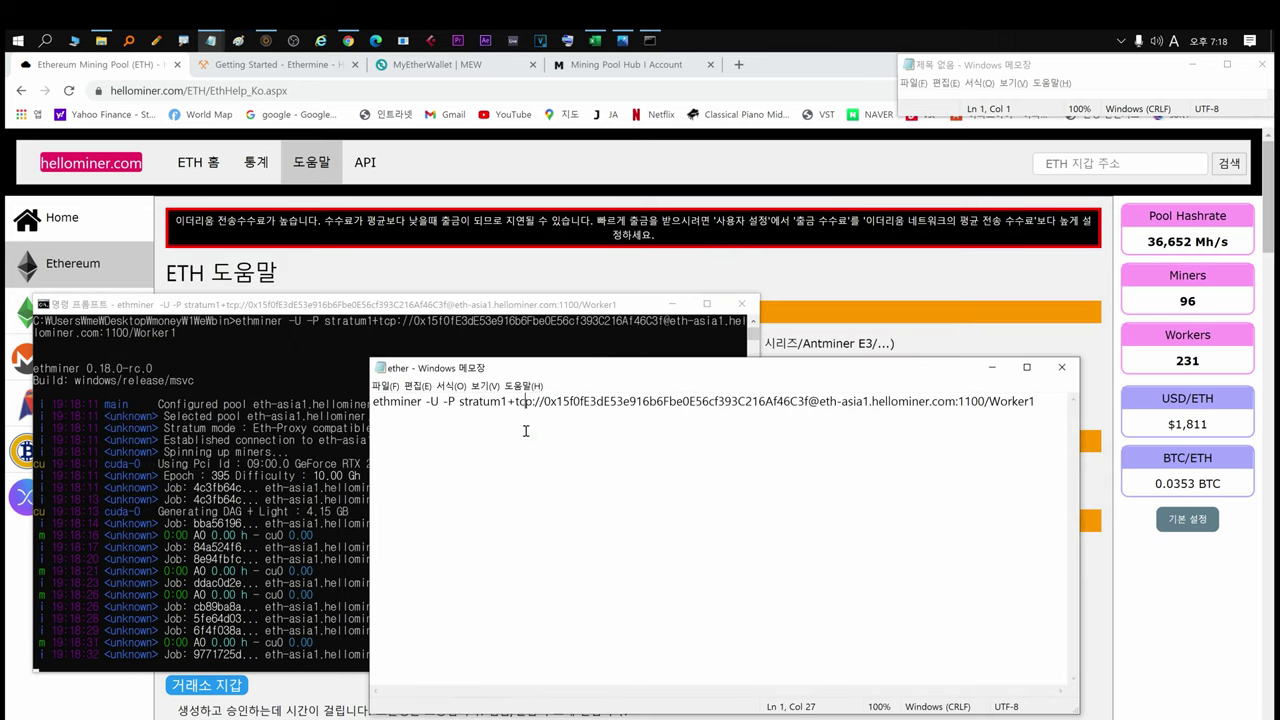
left_click_drag(541, 401, 806, 403)
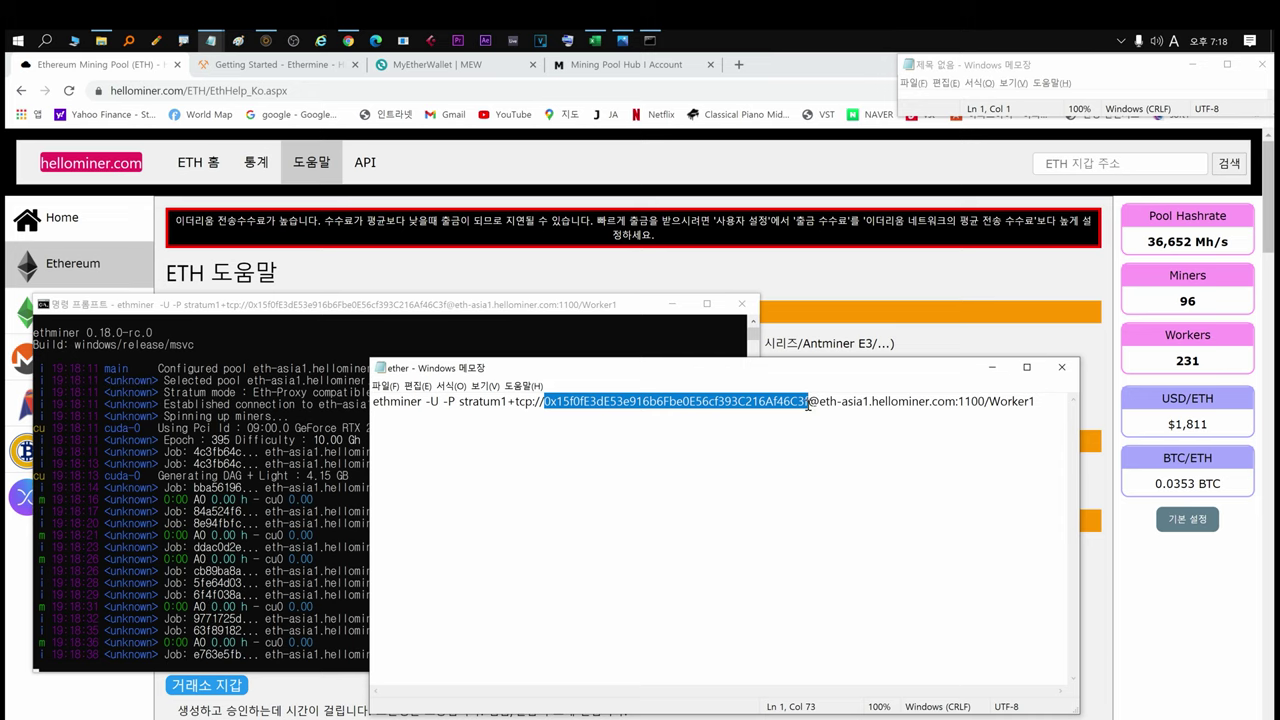
left_click(1066, 166)
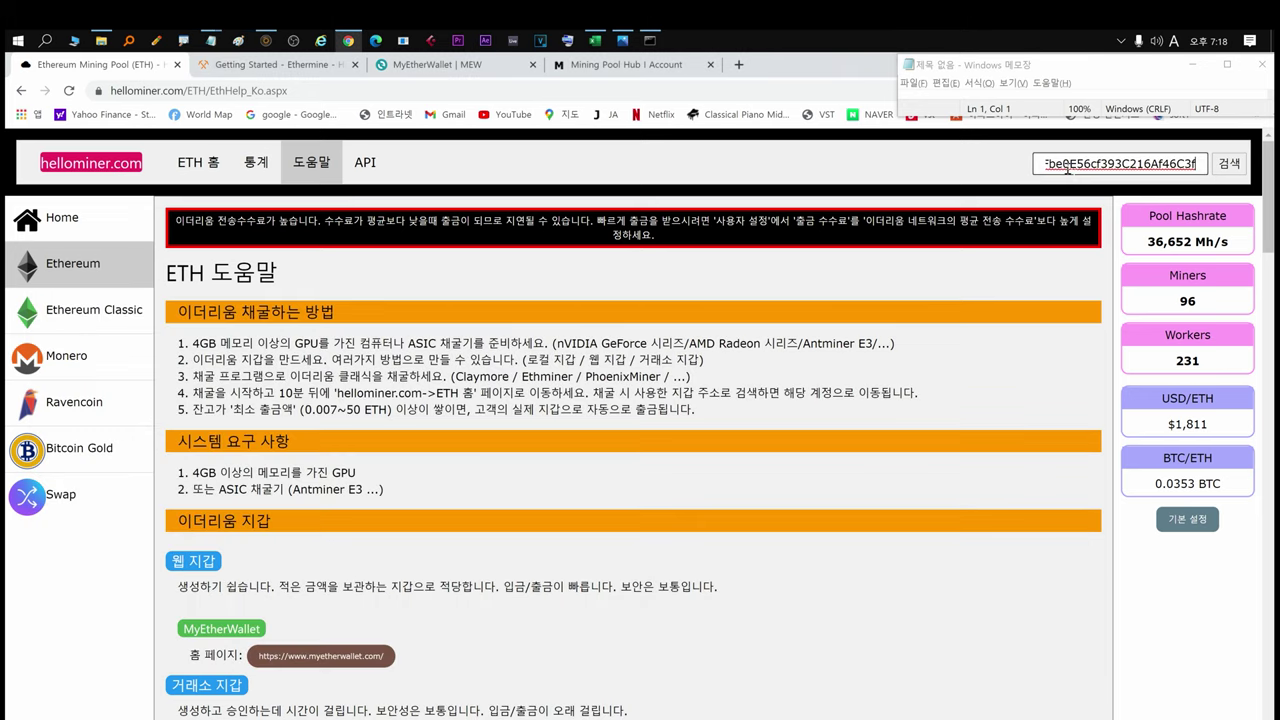
left_click(1222, 166)
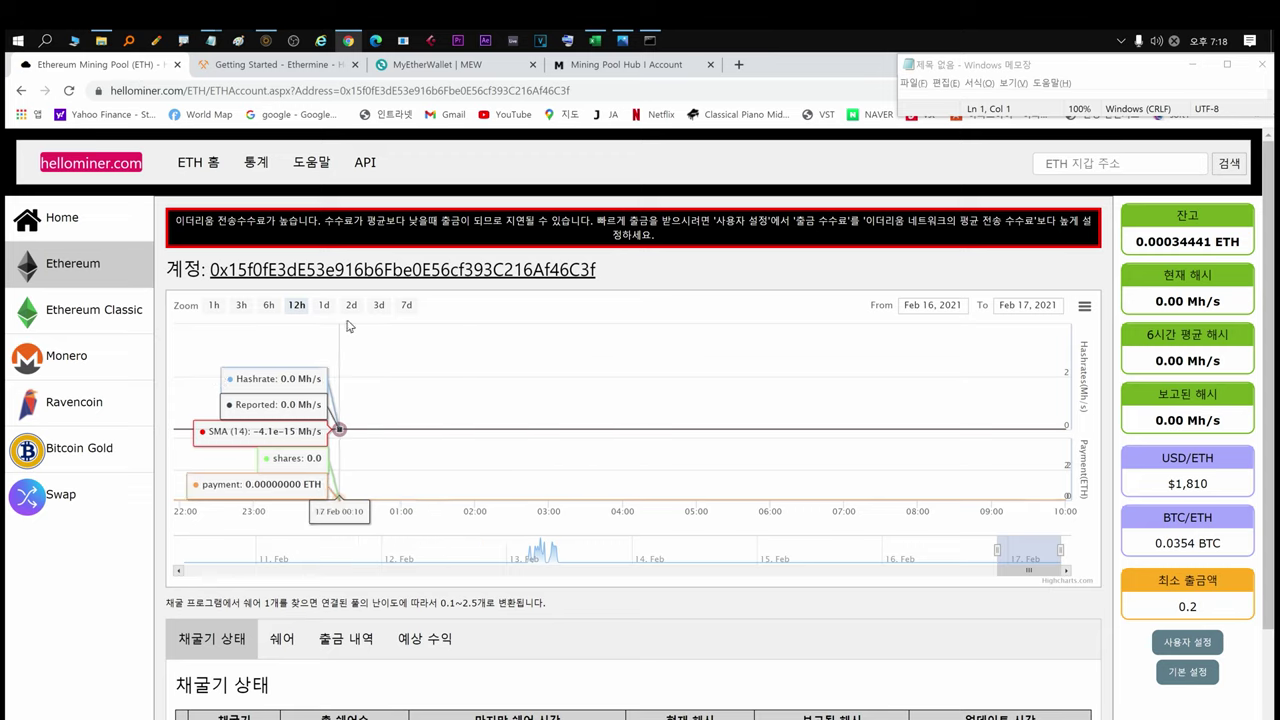
- Zoom the hashrate chart to 3d then 7d and view the 출금 내역 and 예상 수익 tabs
left_click(379, 305)
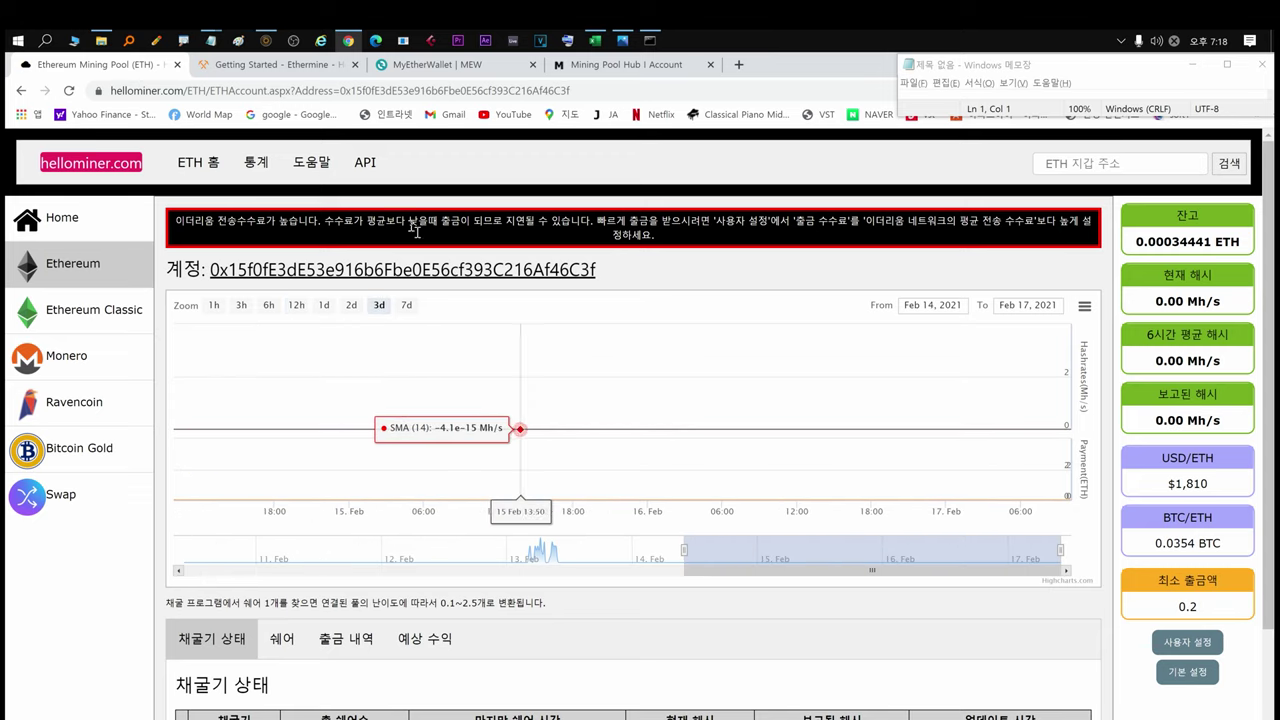
left_click(406, 306)
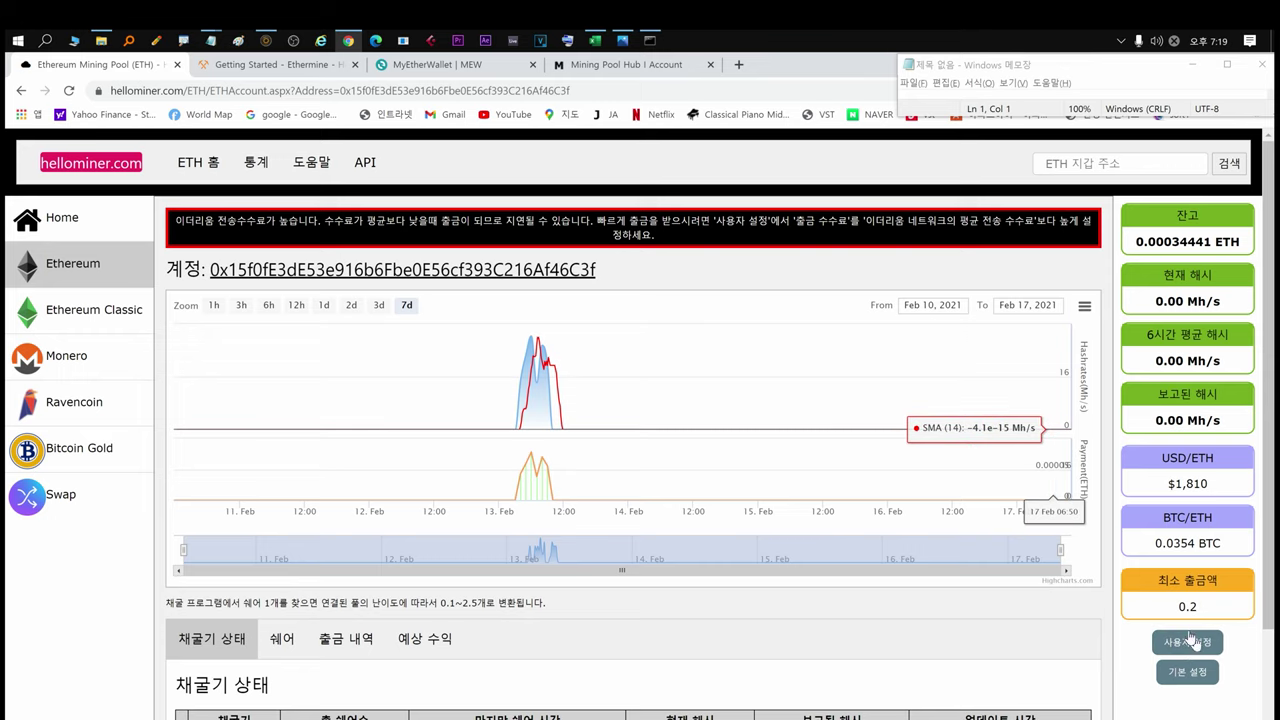
scroll(400, 590, "down", 1)
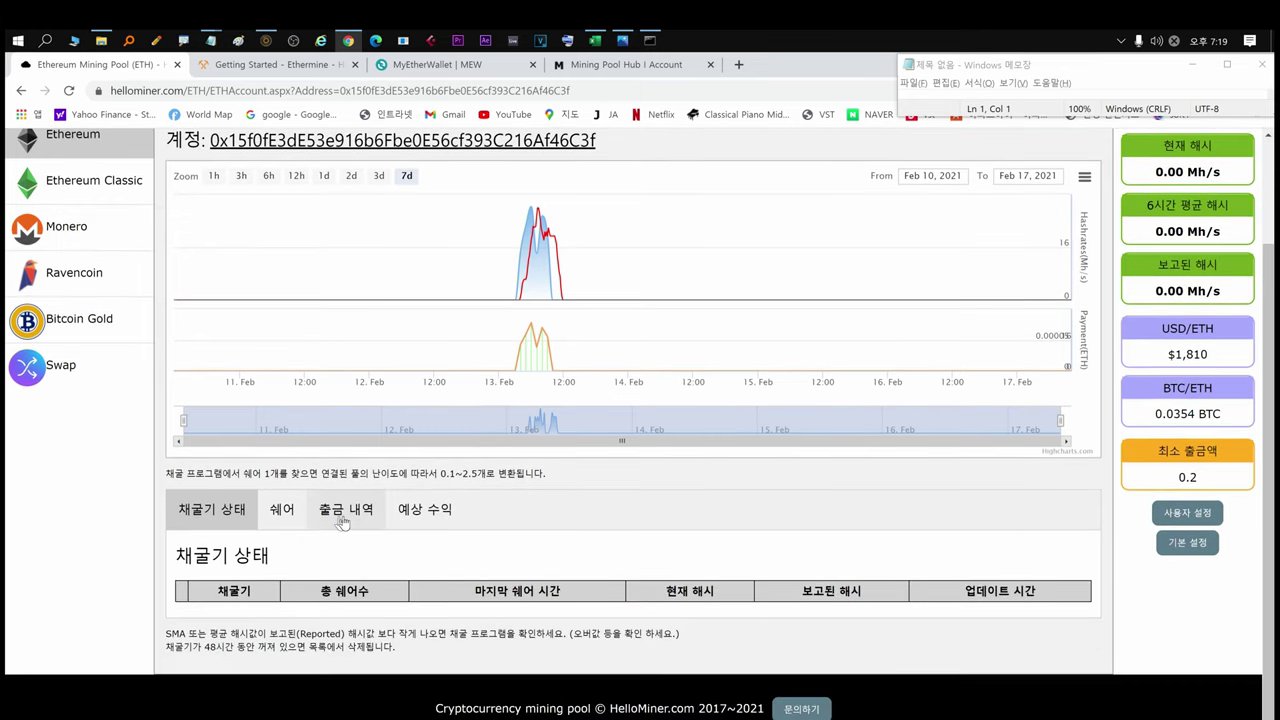
left_click(344, 518)
scroll(466, 560, "down", 1)
left_click(425, 451)
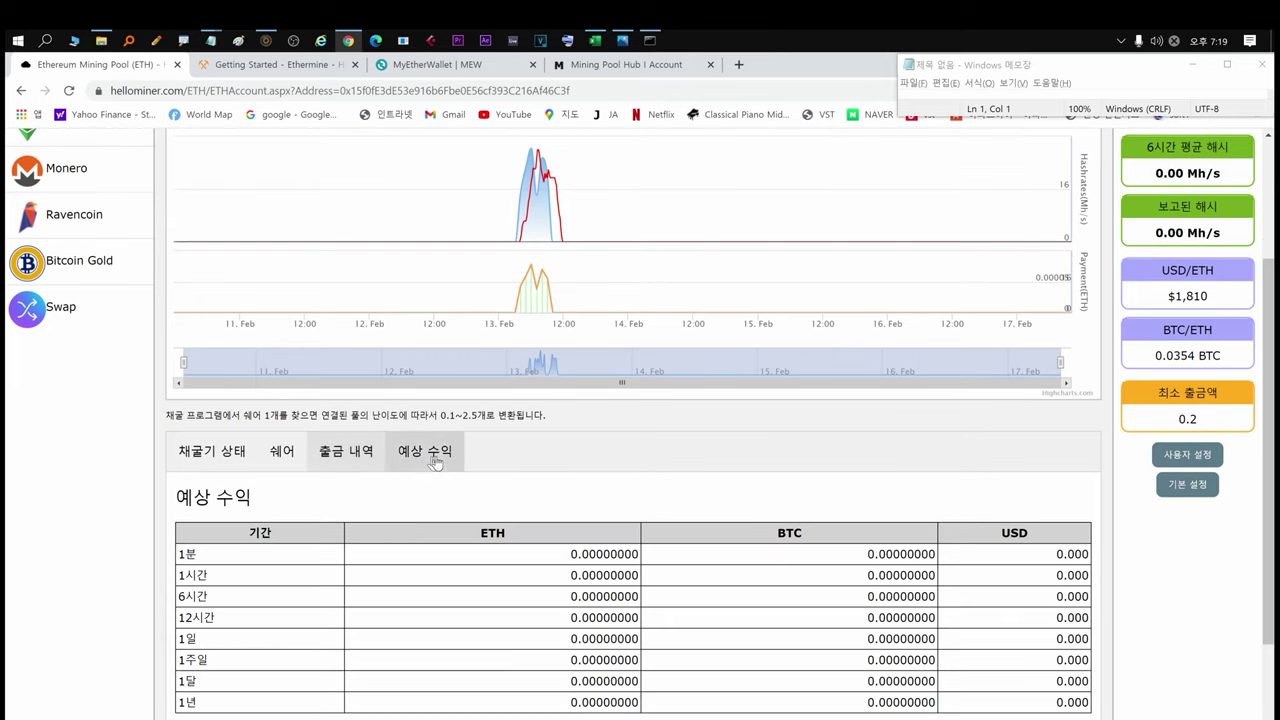
scroll(515, 526, "down", 1)
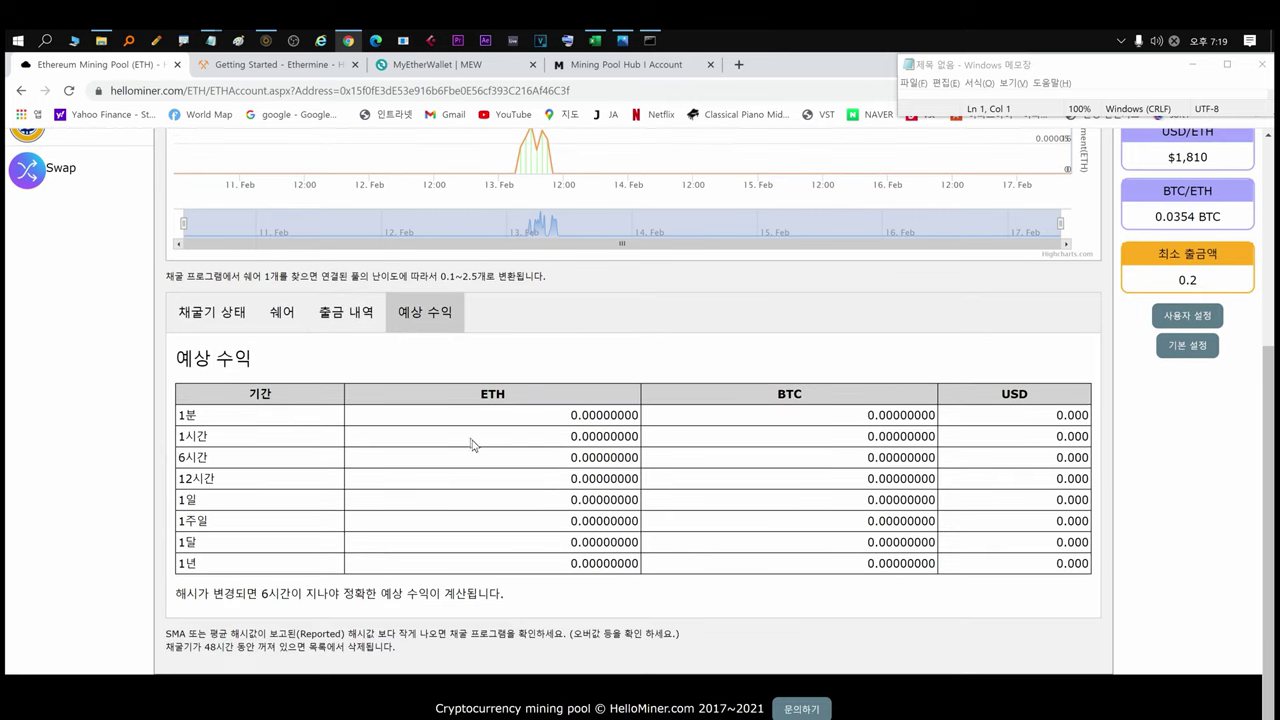
scroll(469, 423, "up", 2)
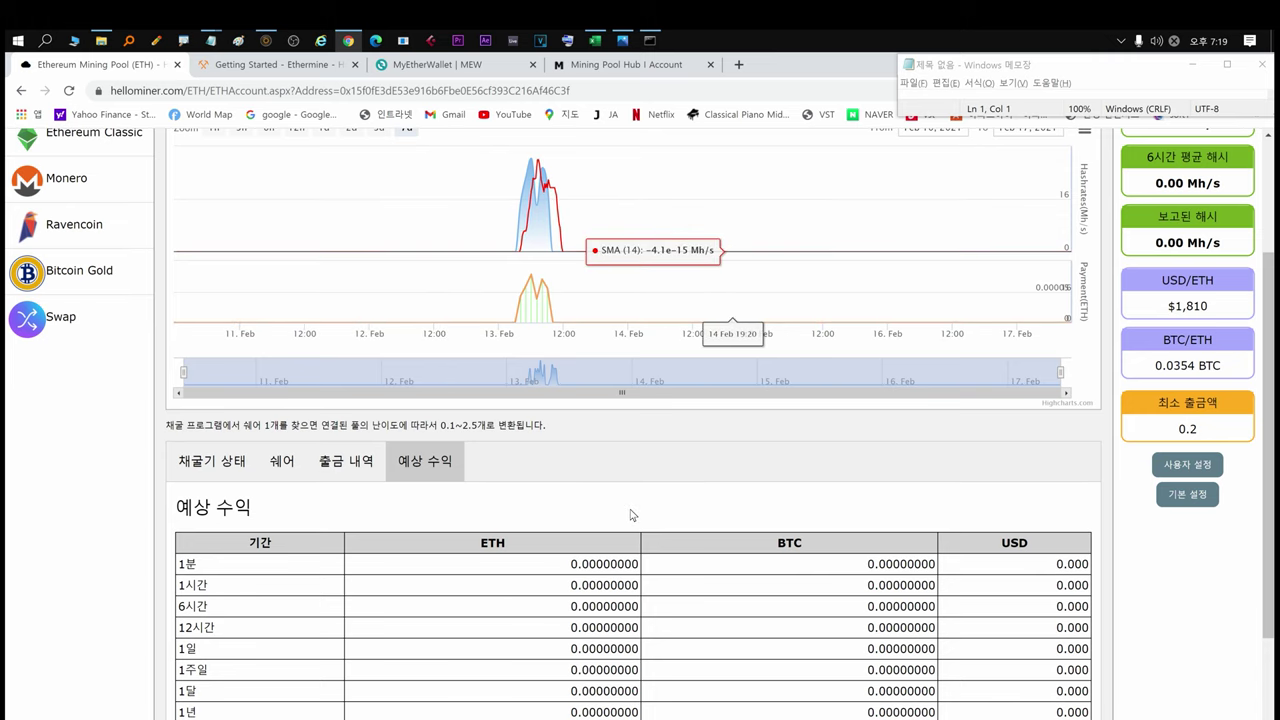
scroll(600, 480, "up", 1)
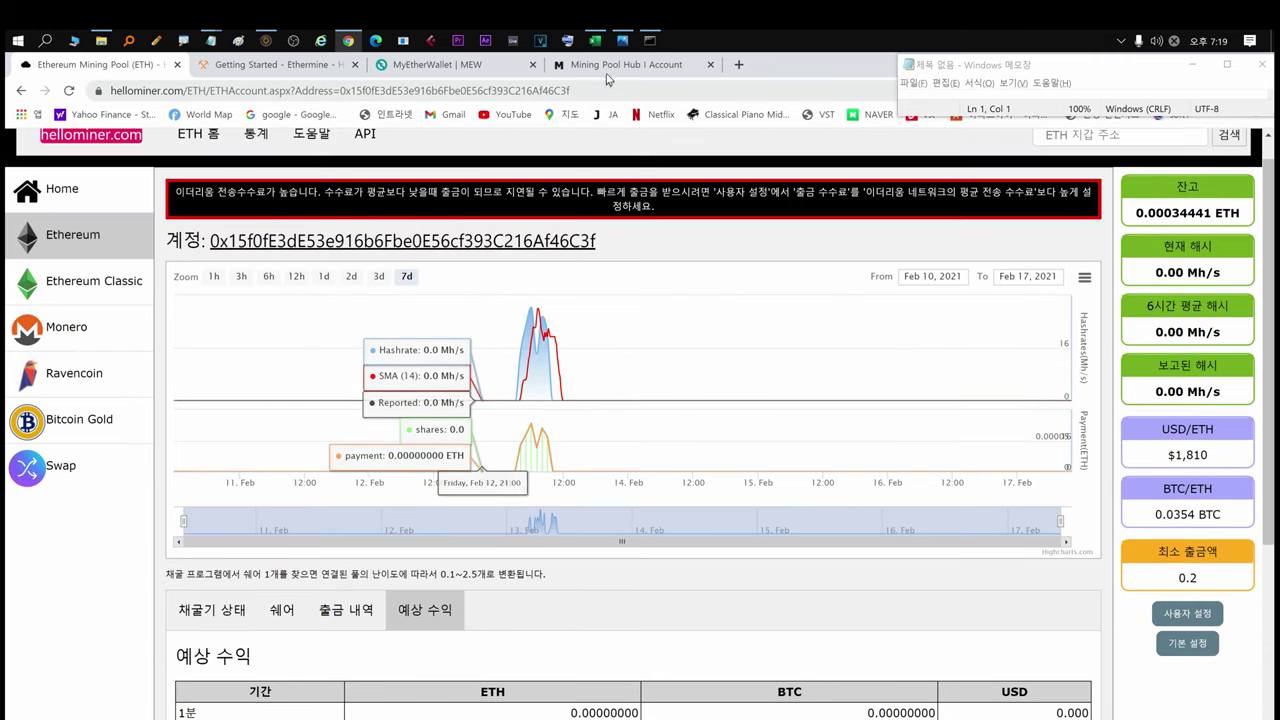
- Bring up the ethminer console window and close it
left_click(650, 40)
left_click(385, 511)
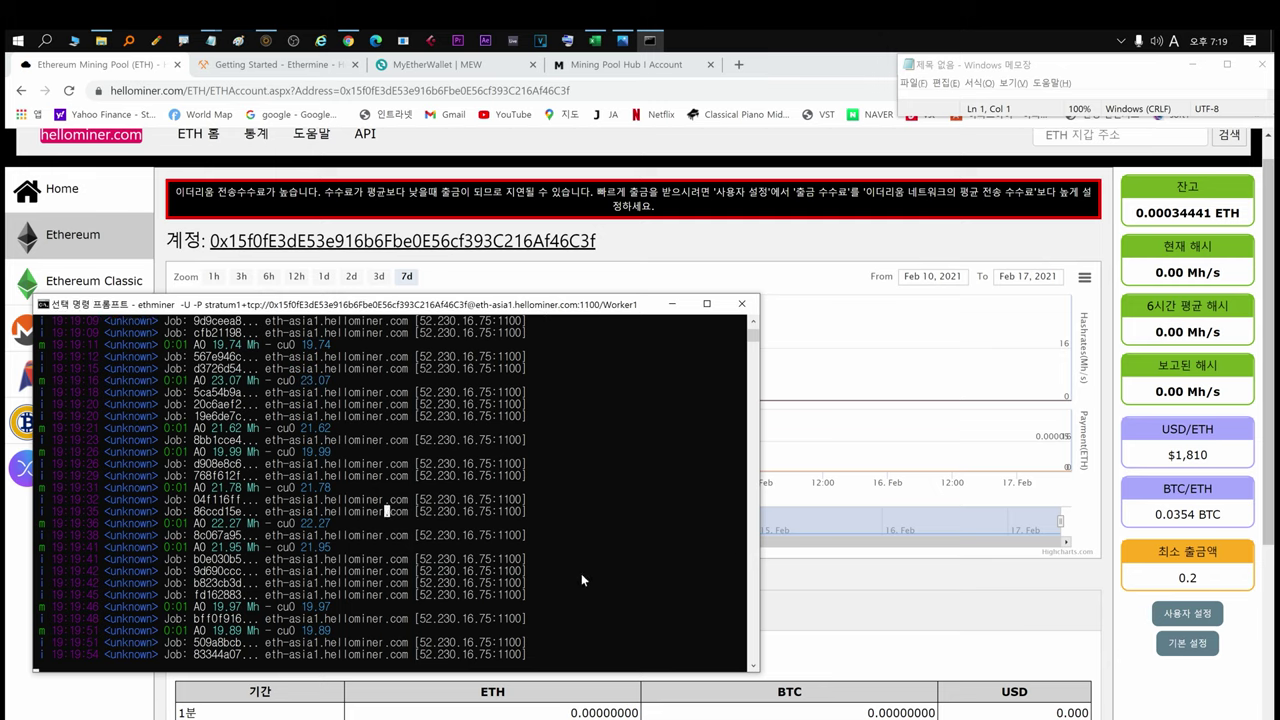
left_click(729, 311)
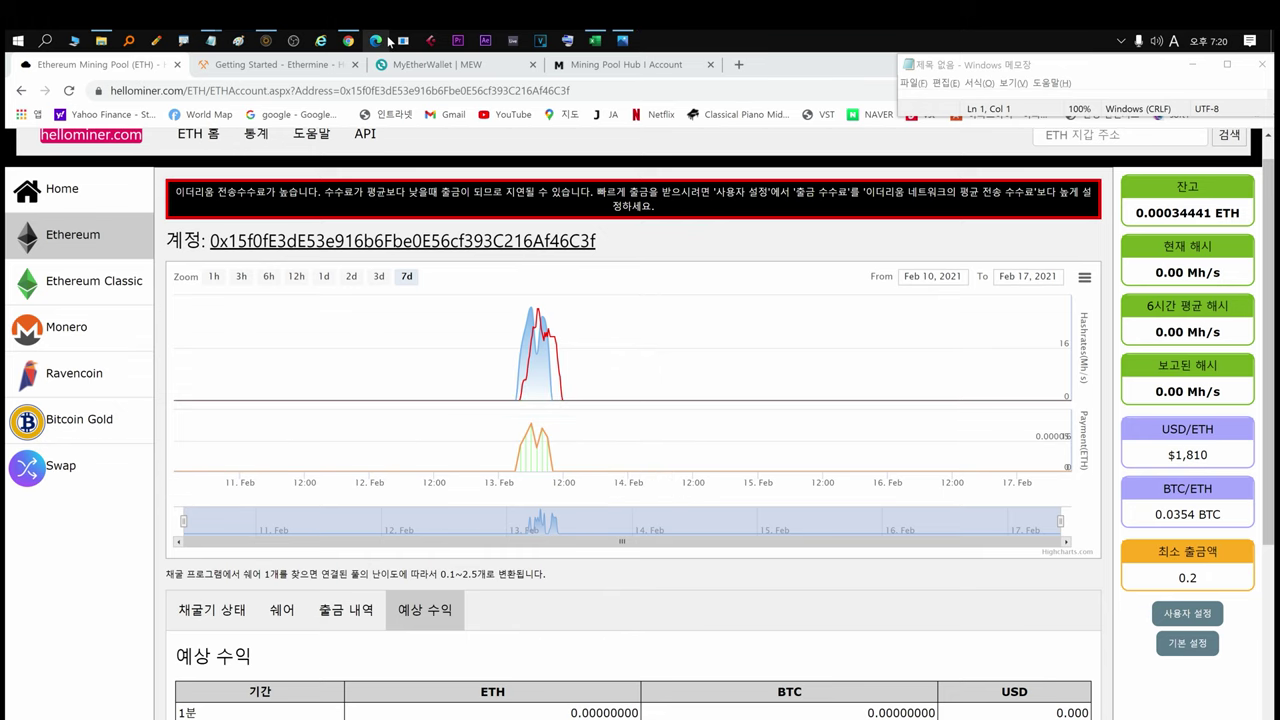
- In Excel, review the server addresses in B21–B23 and start editing the ethminer command in B20
left_click(595, 40)
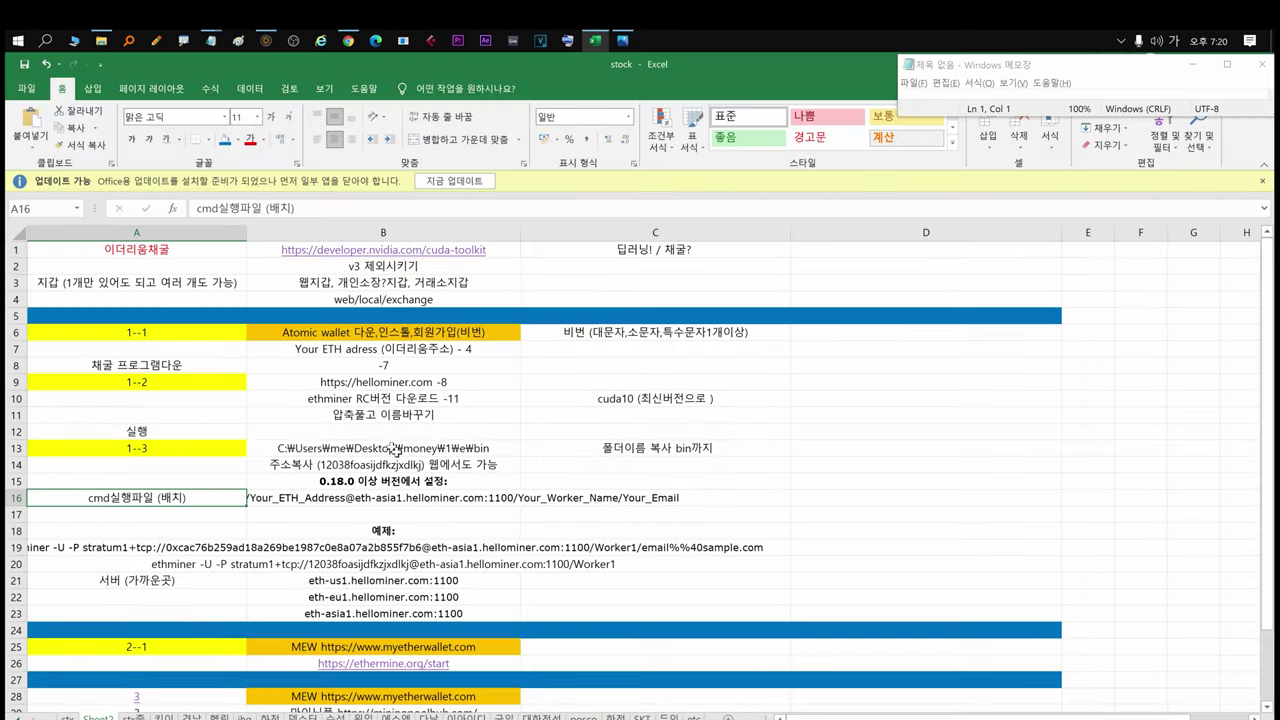
left_click(575, 597)
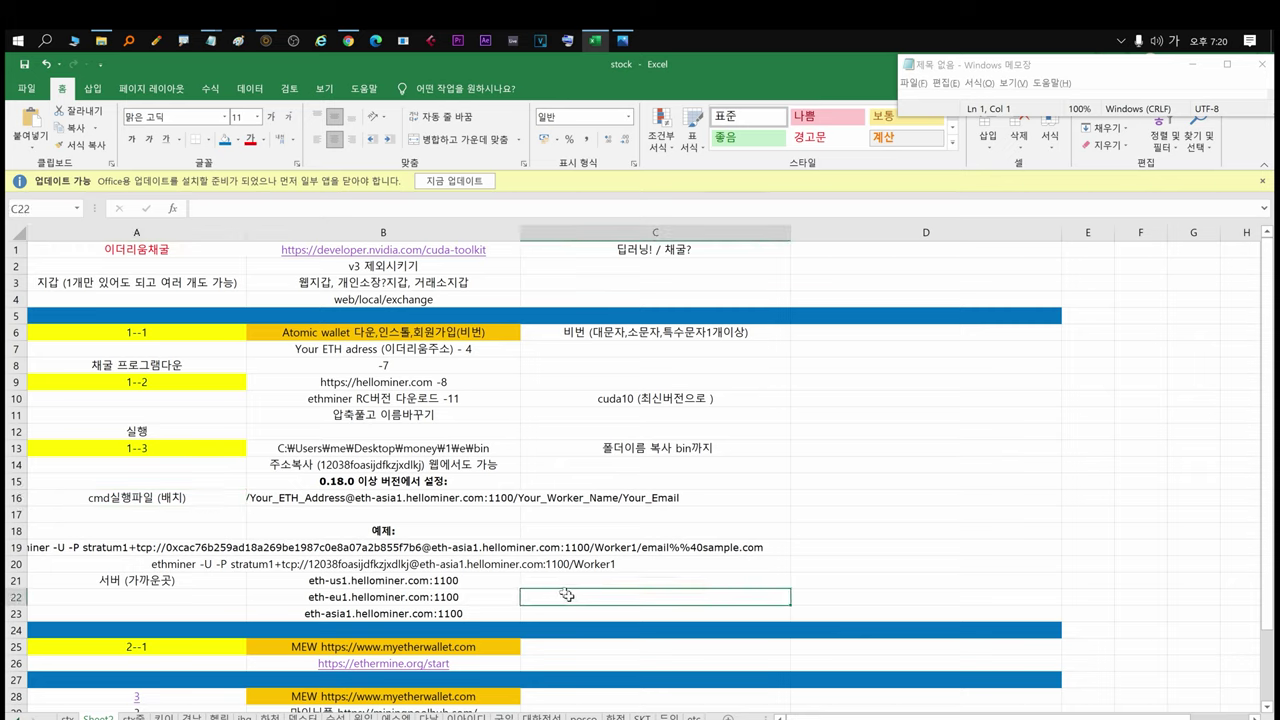
left_click(410, 564)
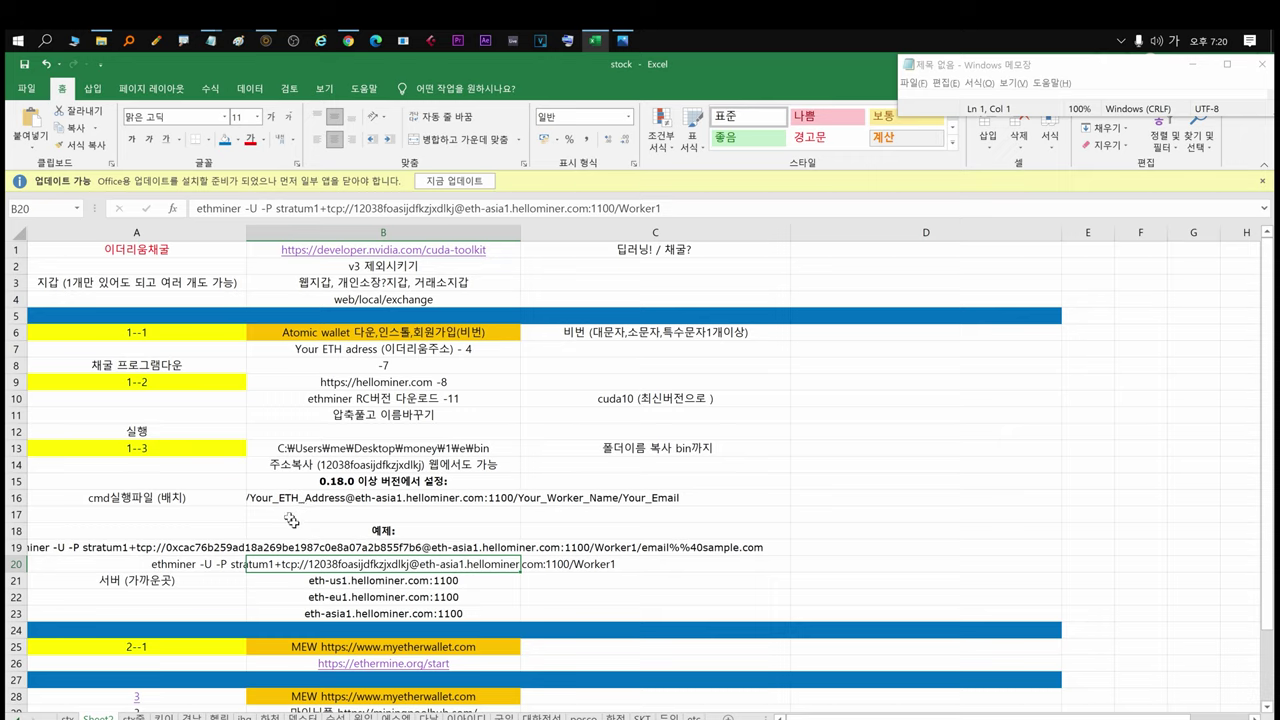
left_click(105, 548)
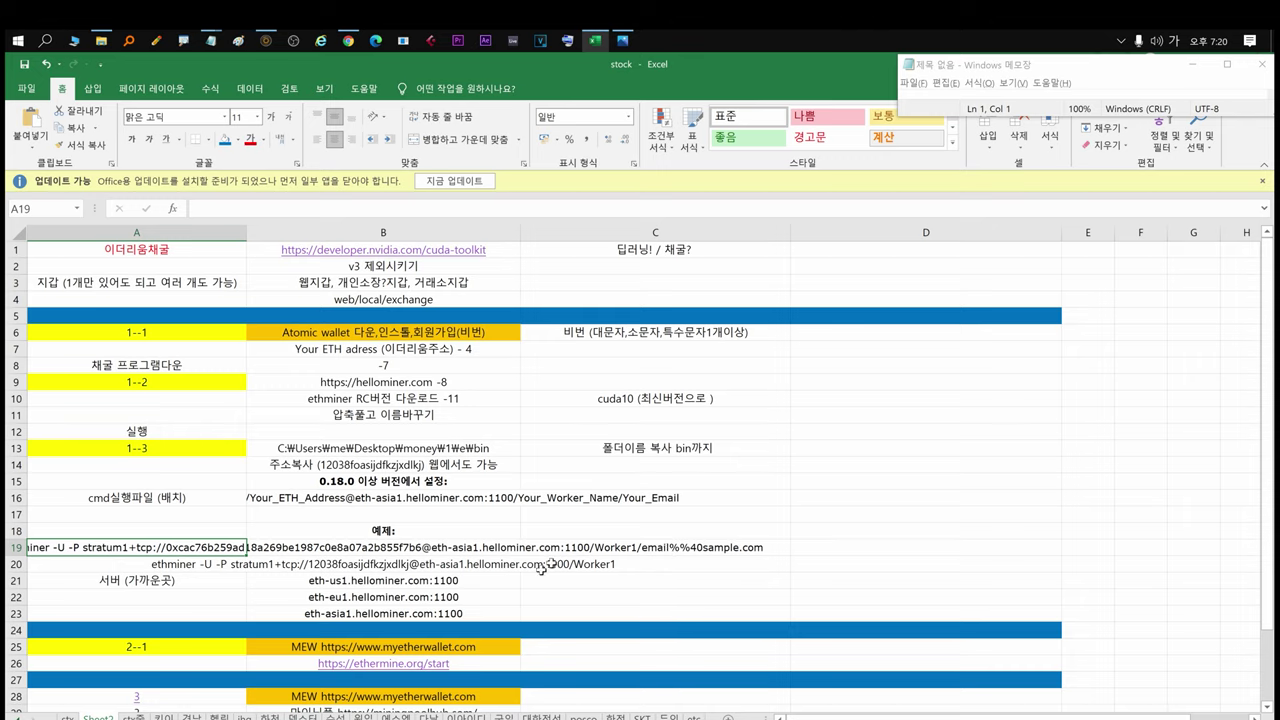
left_click(396, 582)
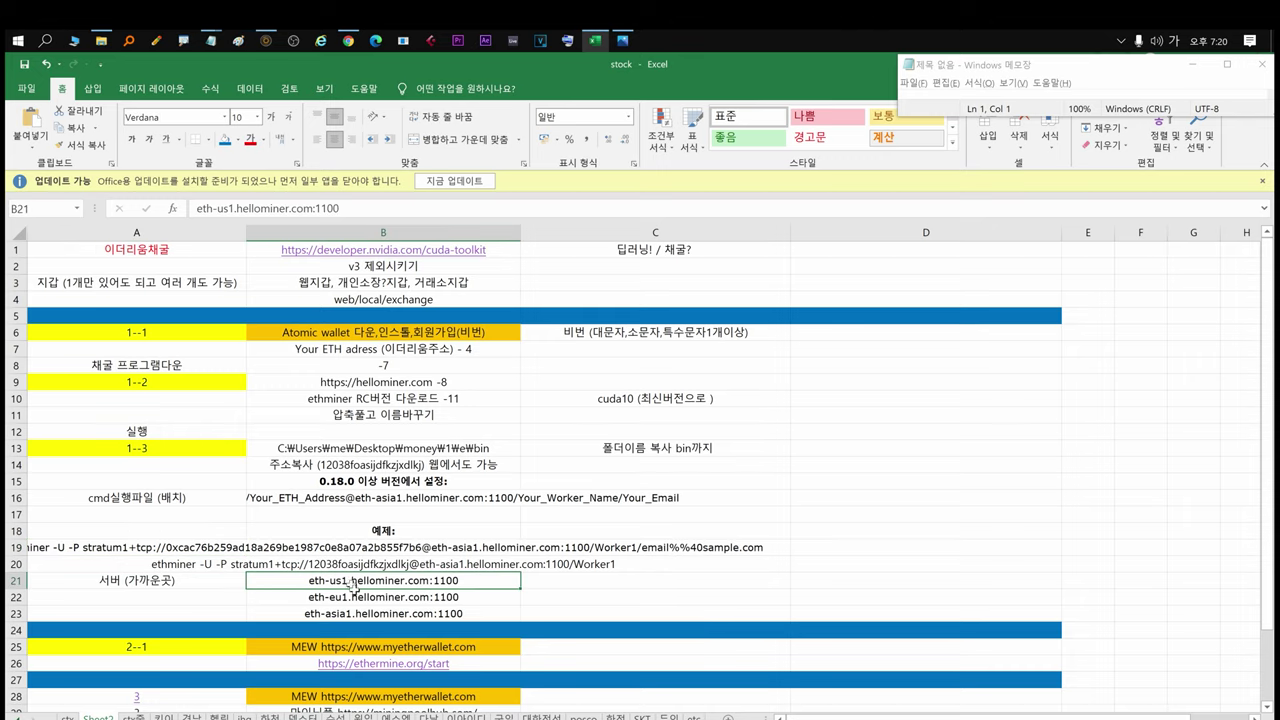
left_click(326, 612)
left_click(365, 597)
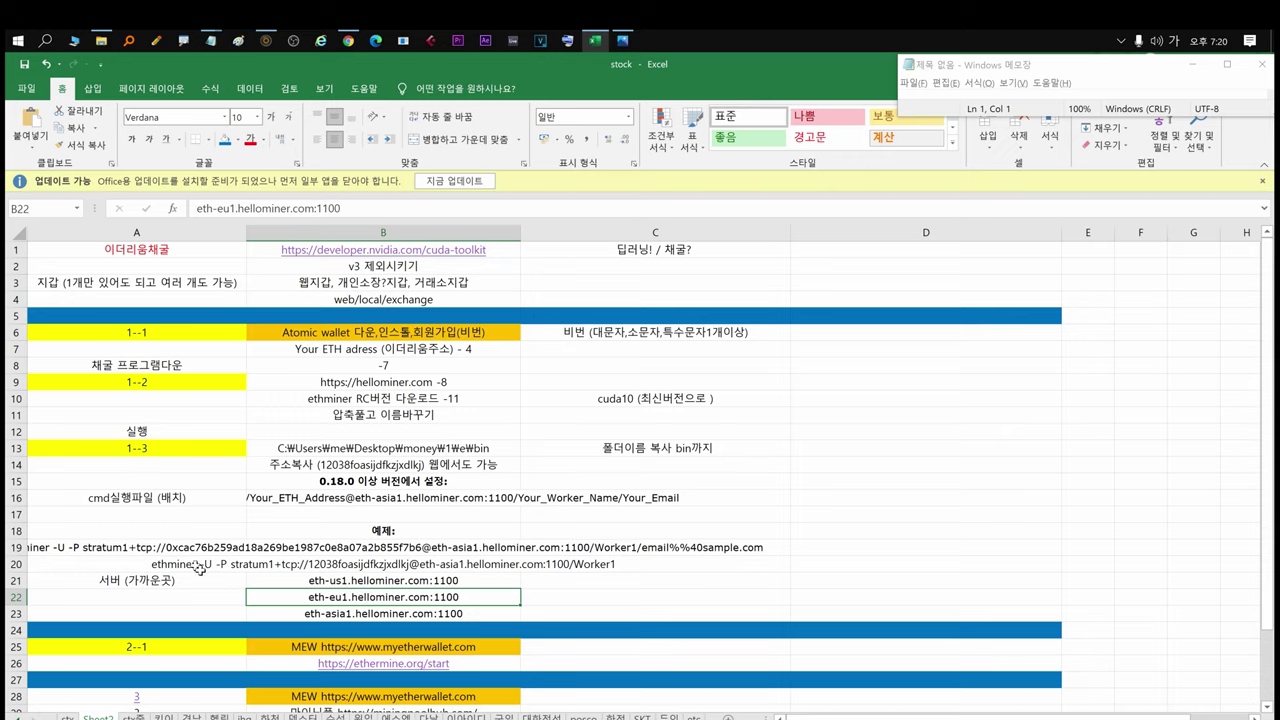
left_click(410, 580)
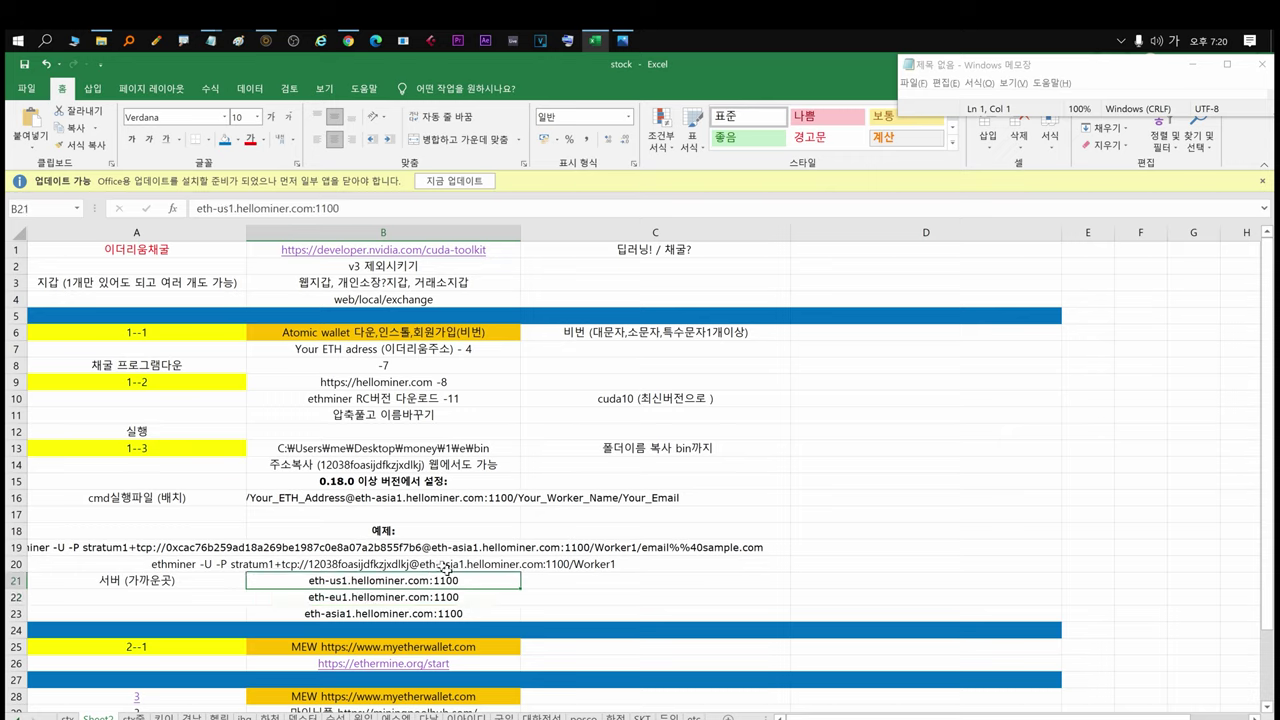
left_click(440, 566)
double_click(440, 566)
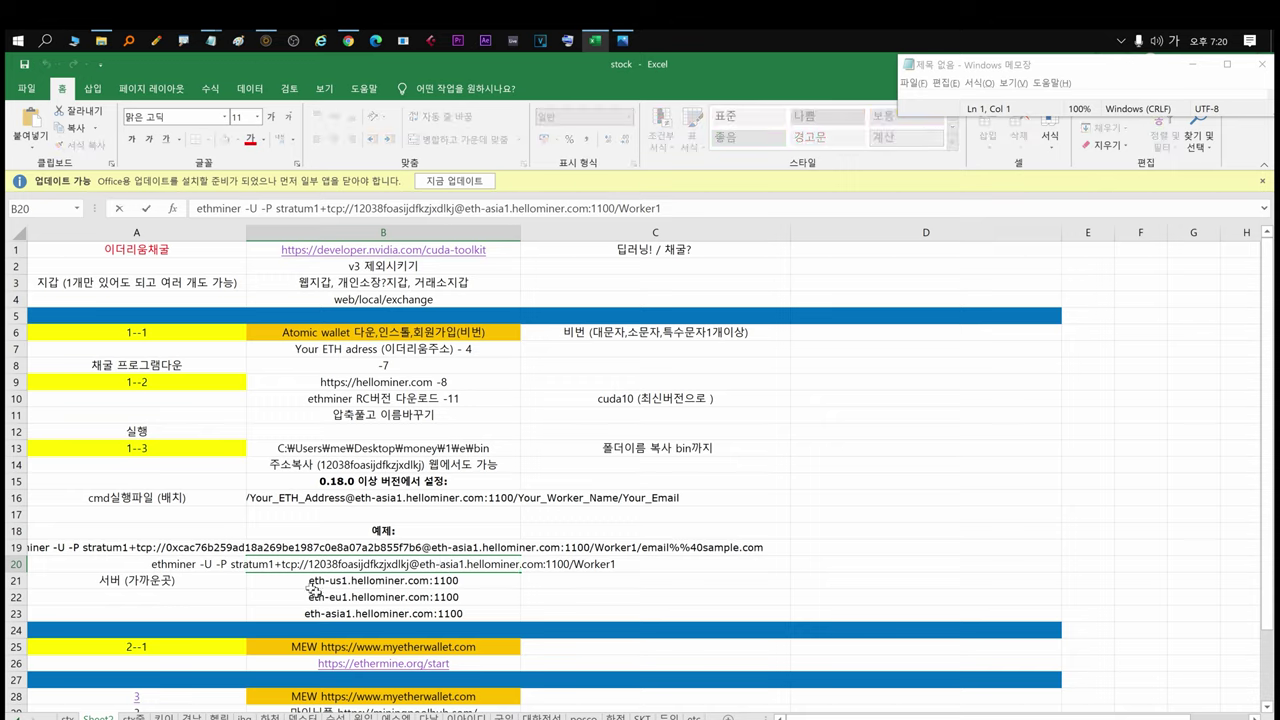
left_click_drag(544, 567, 416, 567)
left_click(421, 567)
left_click_drag(441, 566, 465, 566)
left_click_drag(630, 563, 152, 566)
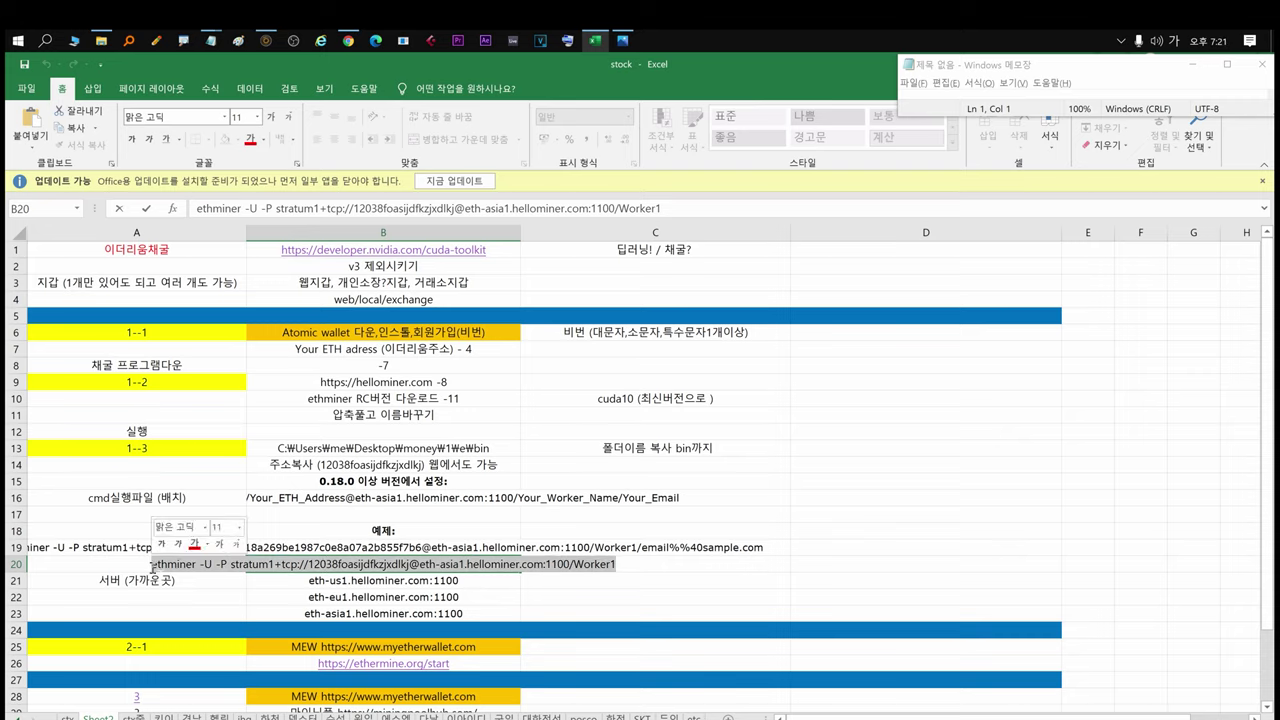
left_click(228, 582)
left_click(336, 584)
left_click(340, 594)
left_click(350, 612)
left_click(350, 598)
left_click(395, 580)
left_click(405, 565)
left_click(395, 584)
left_click(380, 597)
left_click(375, 612)
left_click(160, 646)
scroll(170, 600, "down", 2)
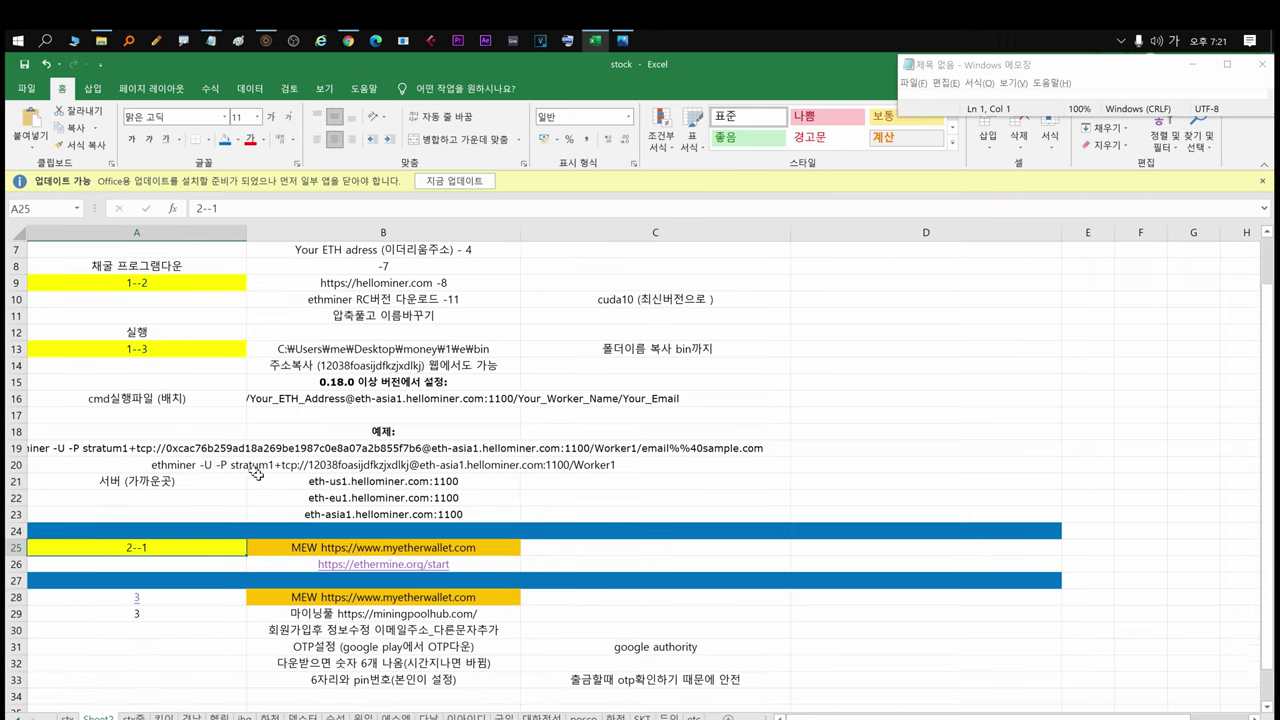
left_click(190, 558)
left_click(190, 550)
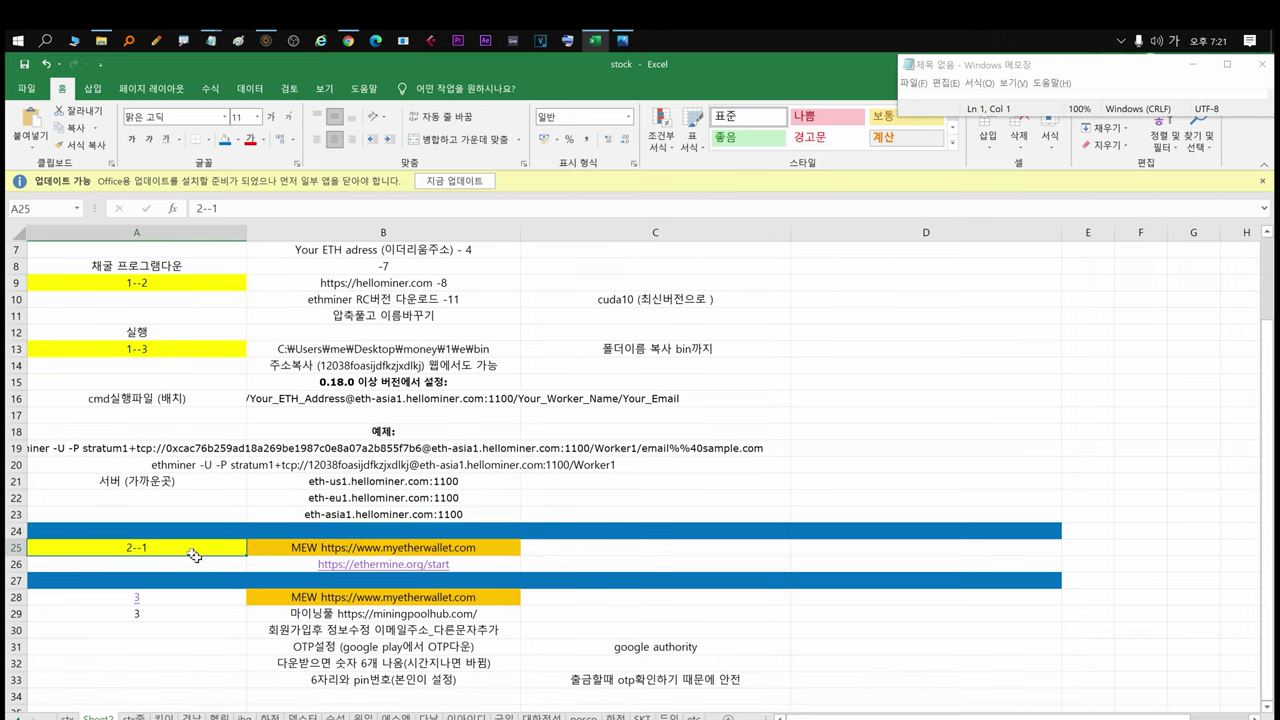
scroll(170, 417, "up", 2)
scroll(180, 548, "down", 1)
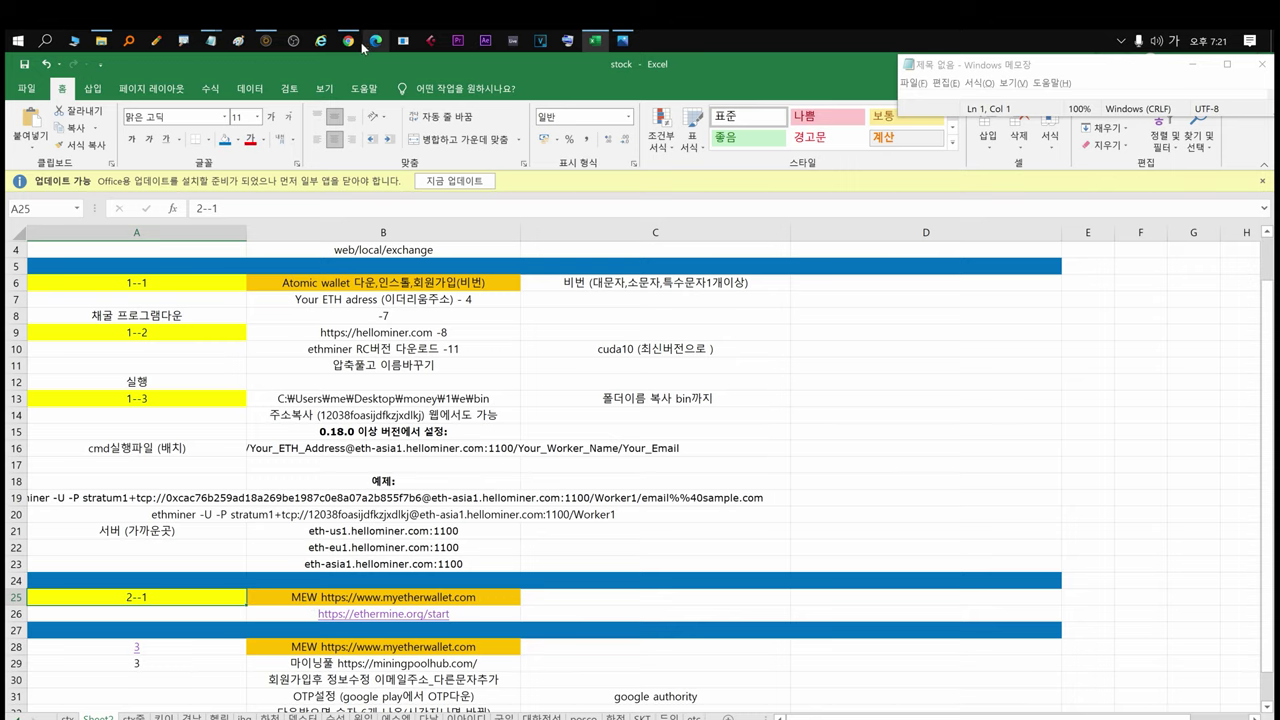
- Show the MyEtherWallet dashboard tab in Chrome, then open the 1.png MEW homepage screenshot
mouse_move(348, 40)
left_click(328, 106)
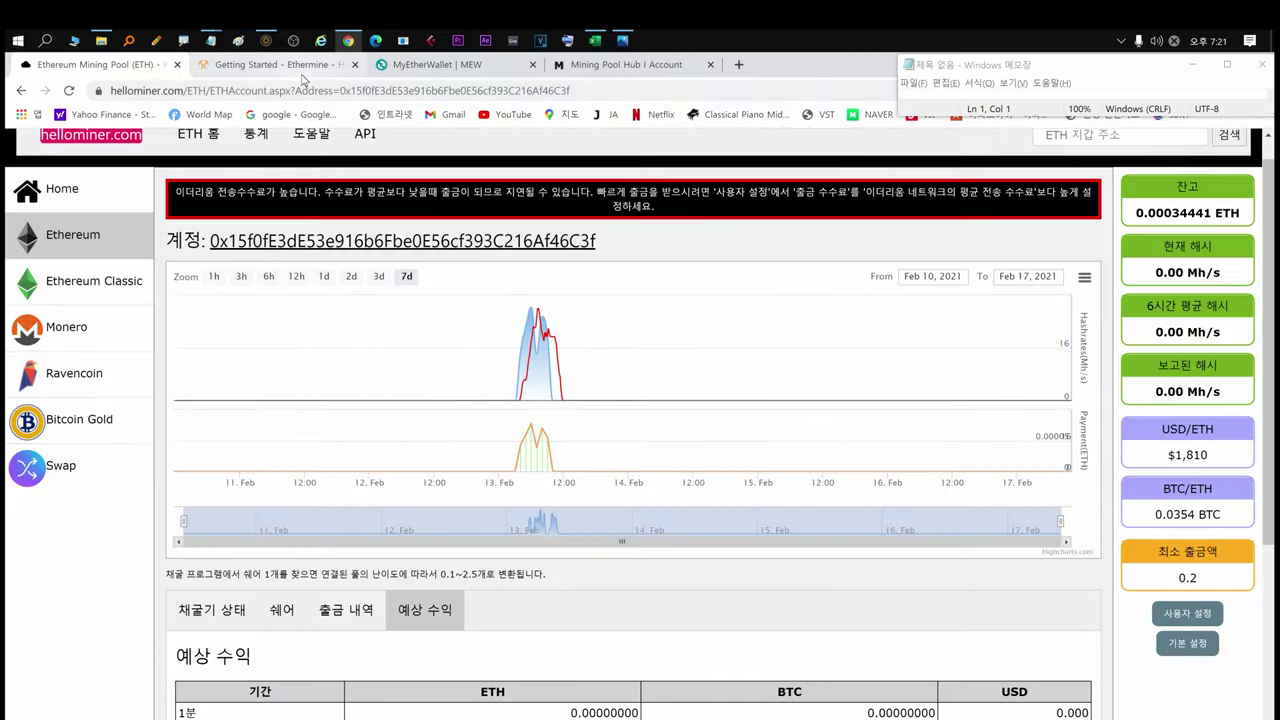
left_click(428, 66)
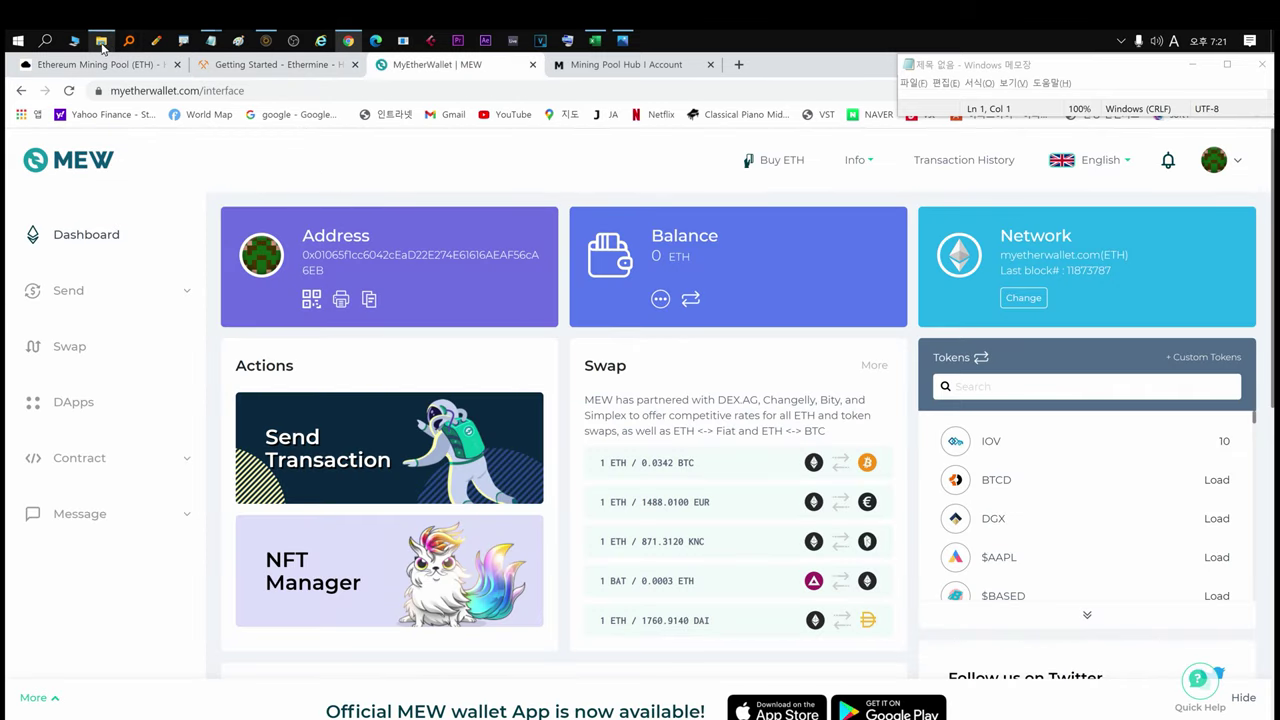
left_click(101, 40)
key("alt+Tab")
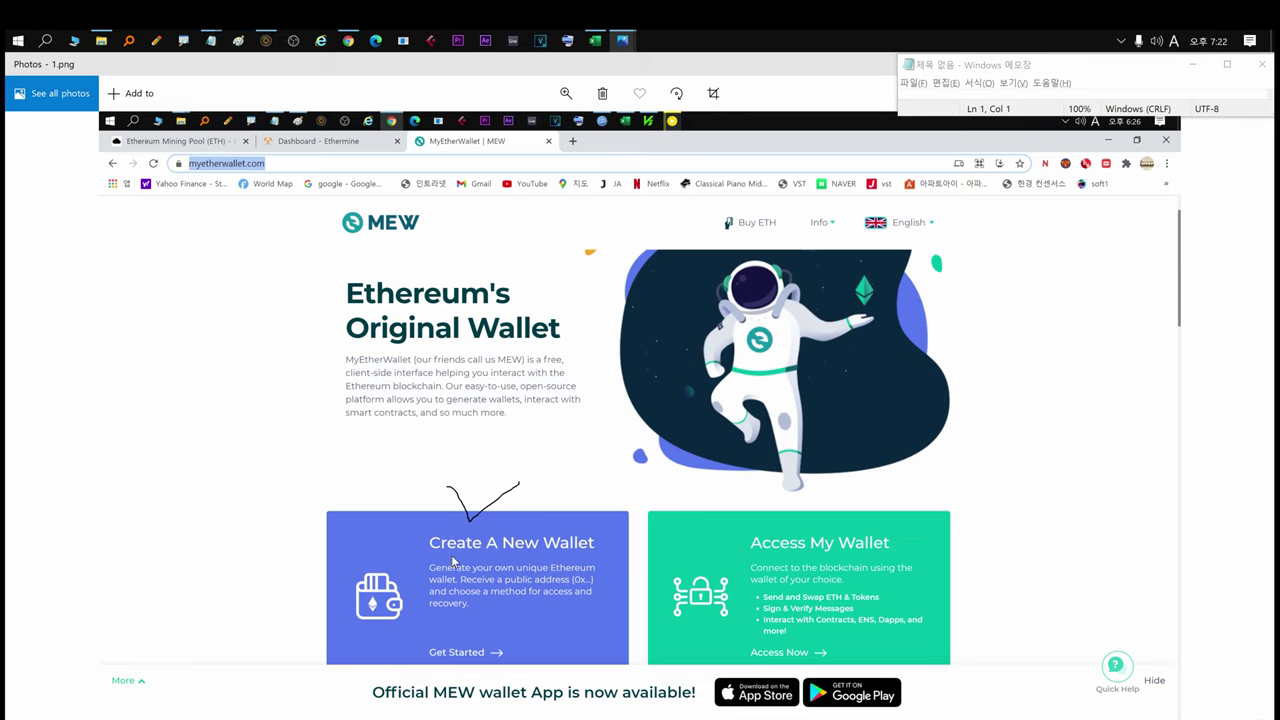
- Browse the MEW screenshots 2.png and 3.png in Photos, then return to the Ethermine browser page
key("Right")
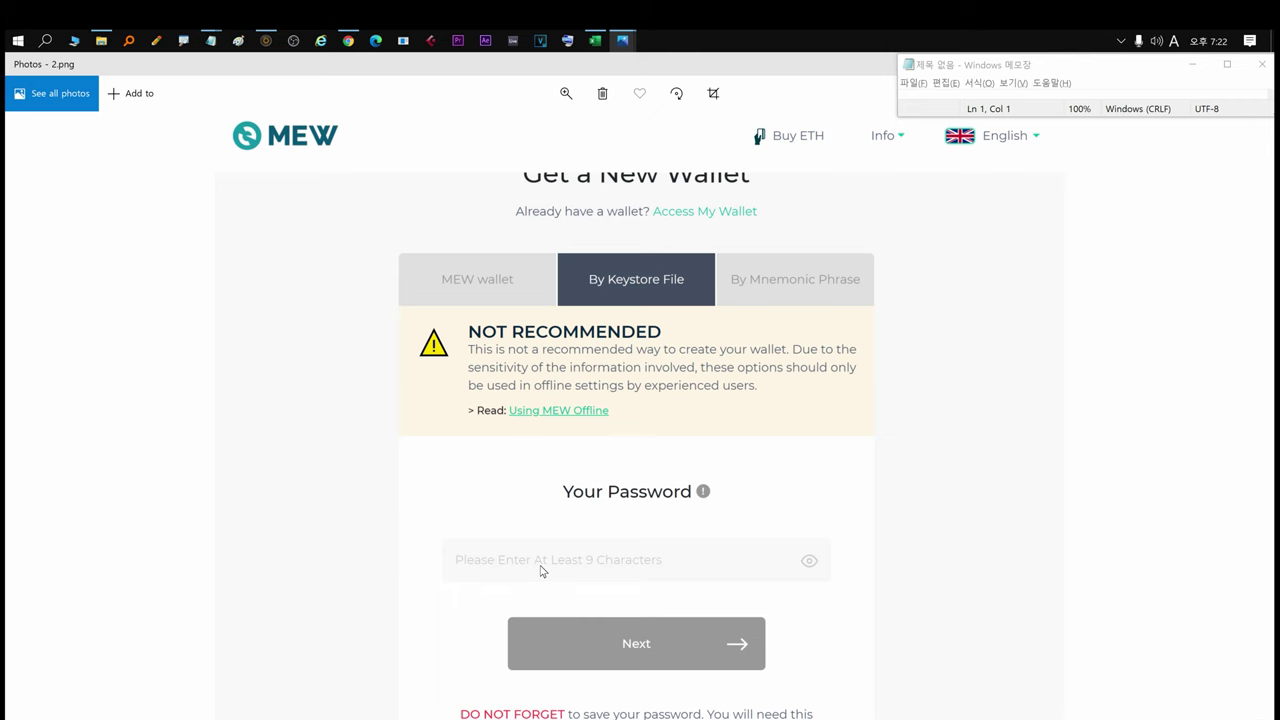
key("alt+Tab")
key("alt+Tab")
key("alt+Tab")
key("alt+Tab")
key("alt+Tab")
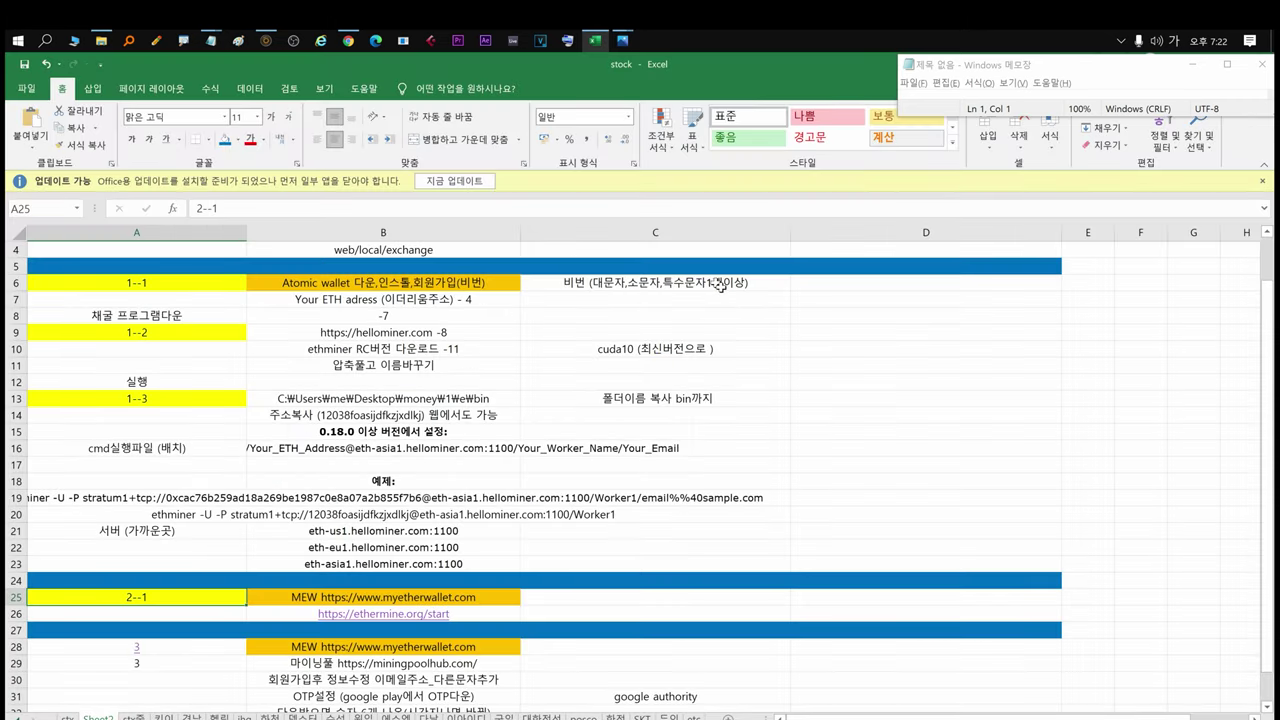
key("alt+Tab")
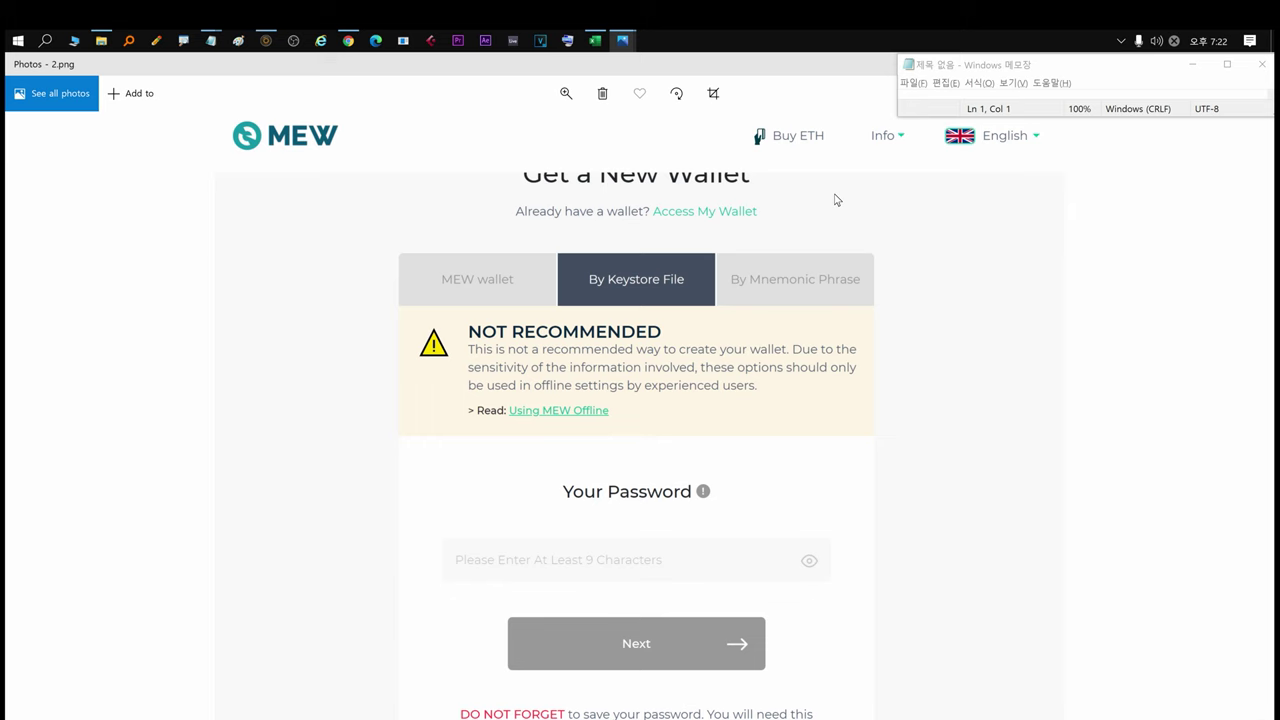
key("Right")
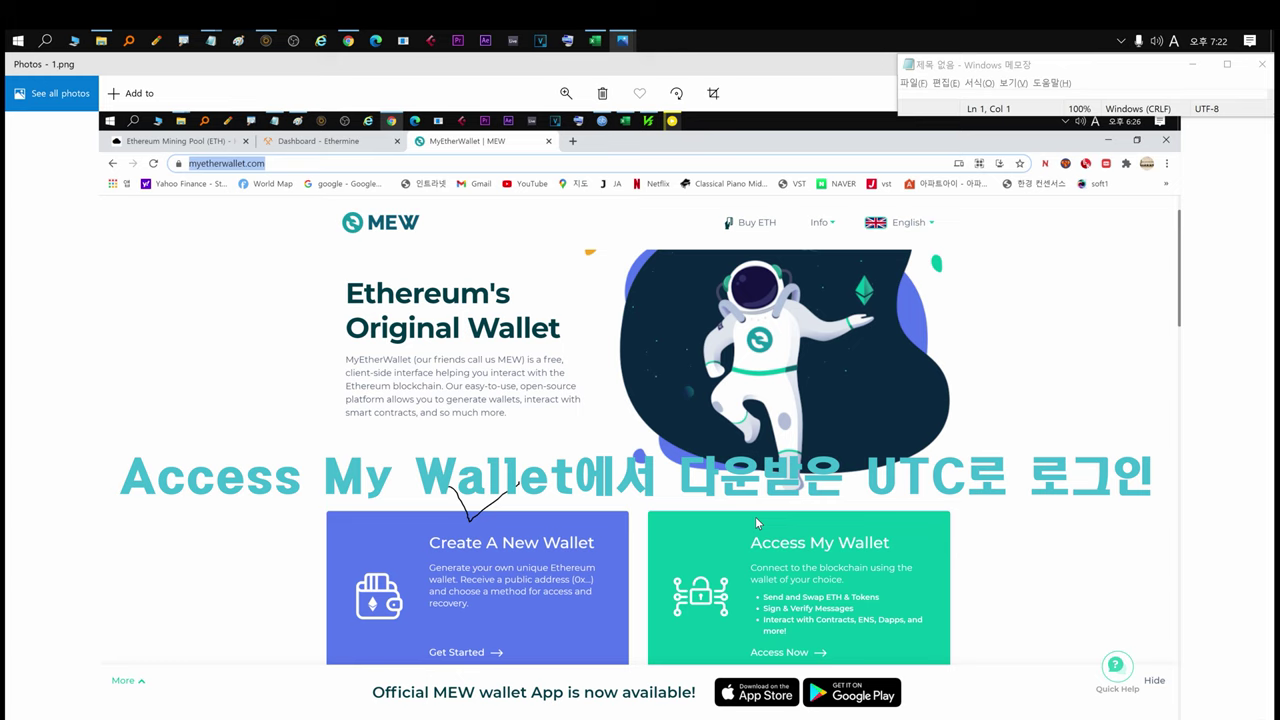
key("Right")
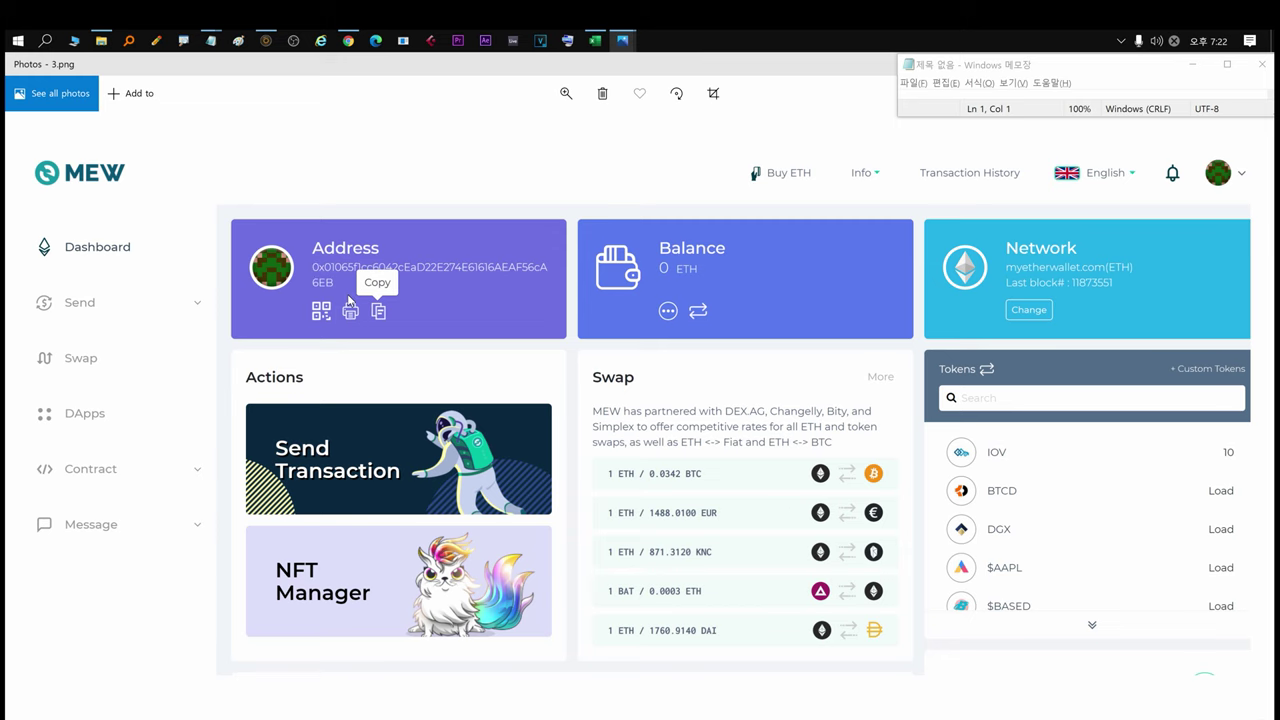
key("alt+Tab")
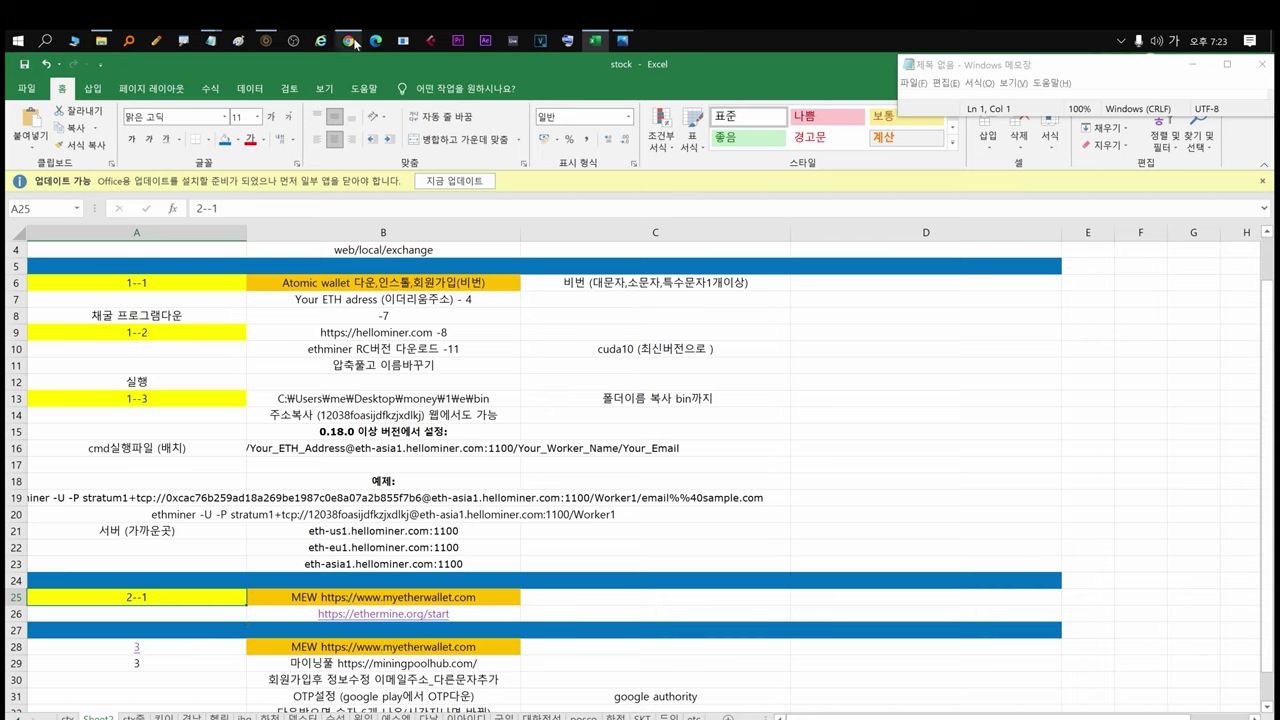
left_click(355, 47)
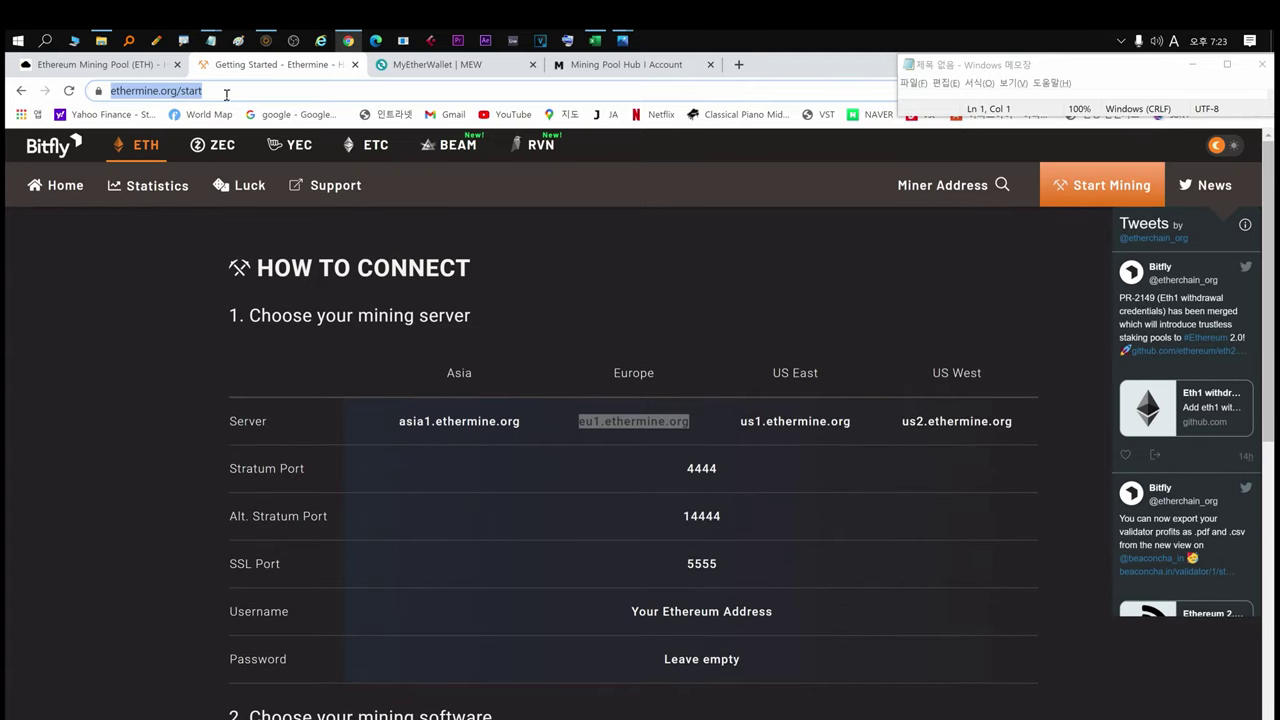
- Go from the Ethermine ETH home page to the How to Connect instructions
left_click(142, 150)
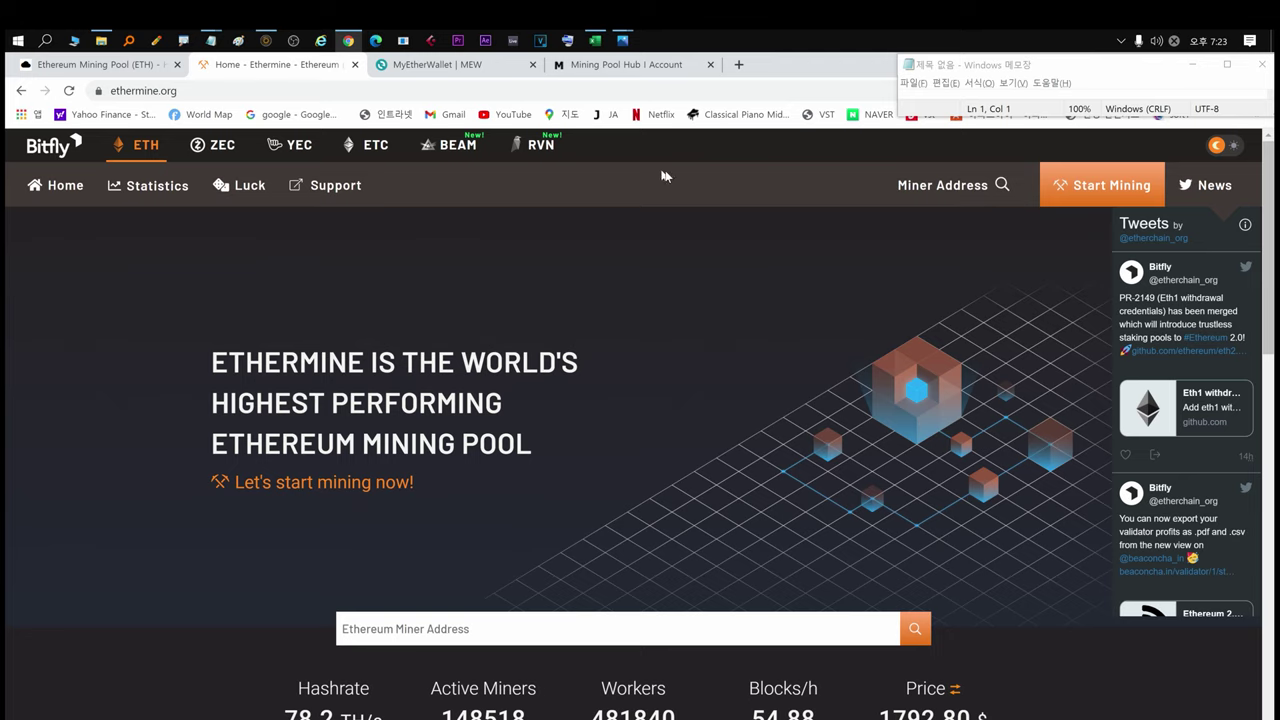
left_click(1101, 185)
scroll(443, 297, "down", 1)
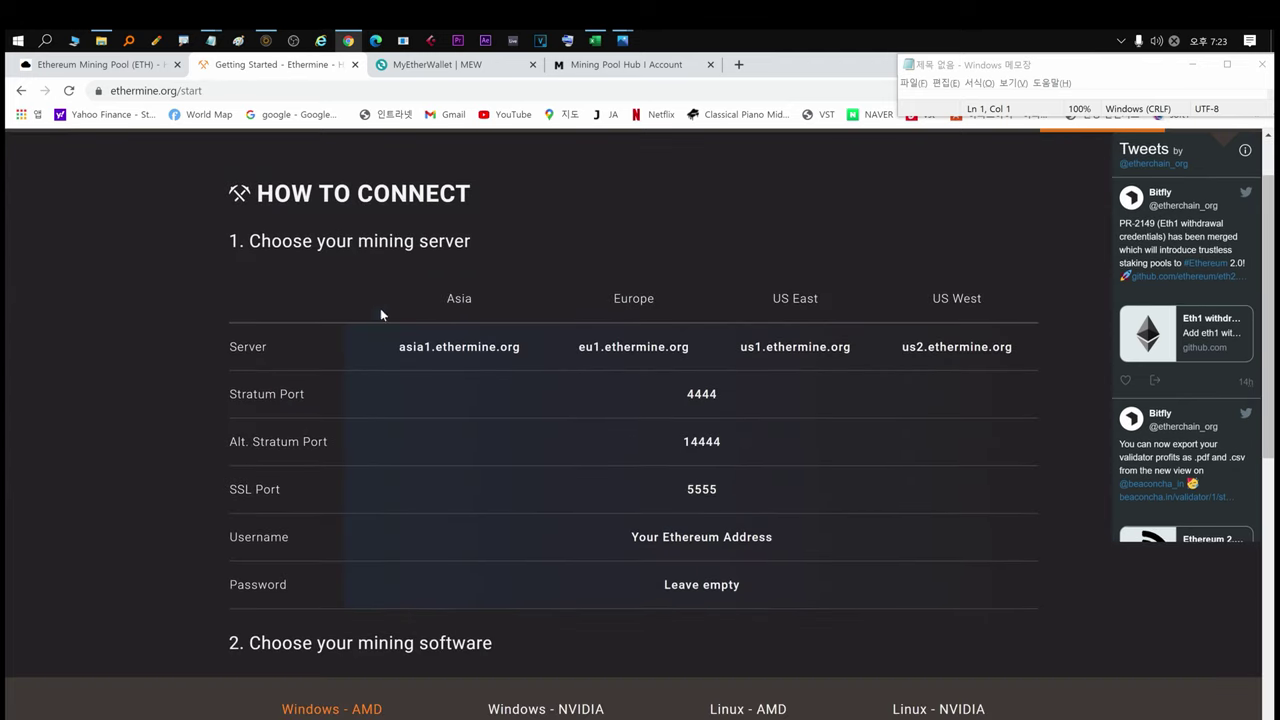
- Highlight the Asia server address, the port labels and the Stratum Port value 4444
left_click_drag(372, 347, 533, 353)
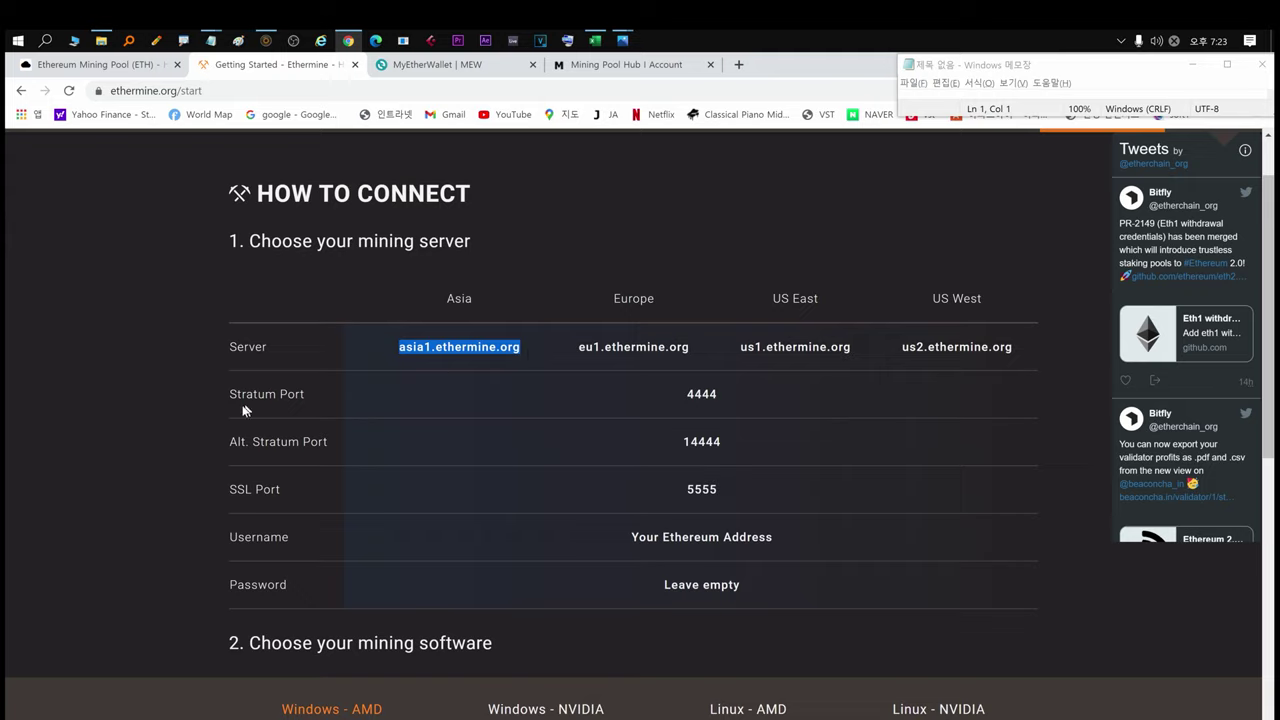
double_click(292, 394)
double_click(313, 441)
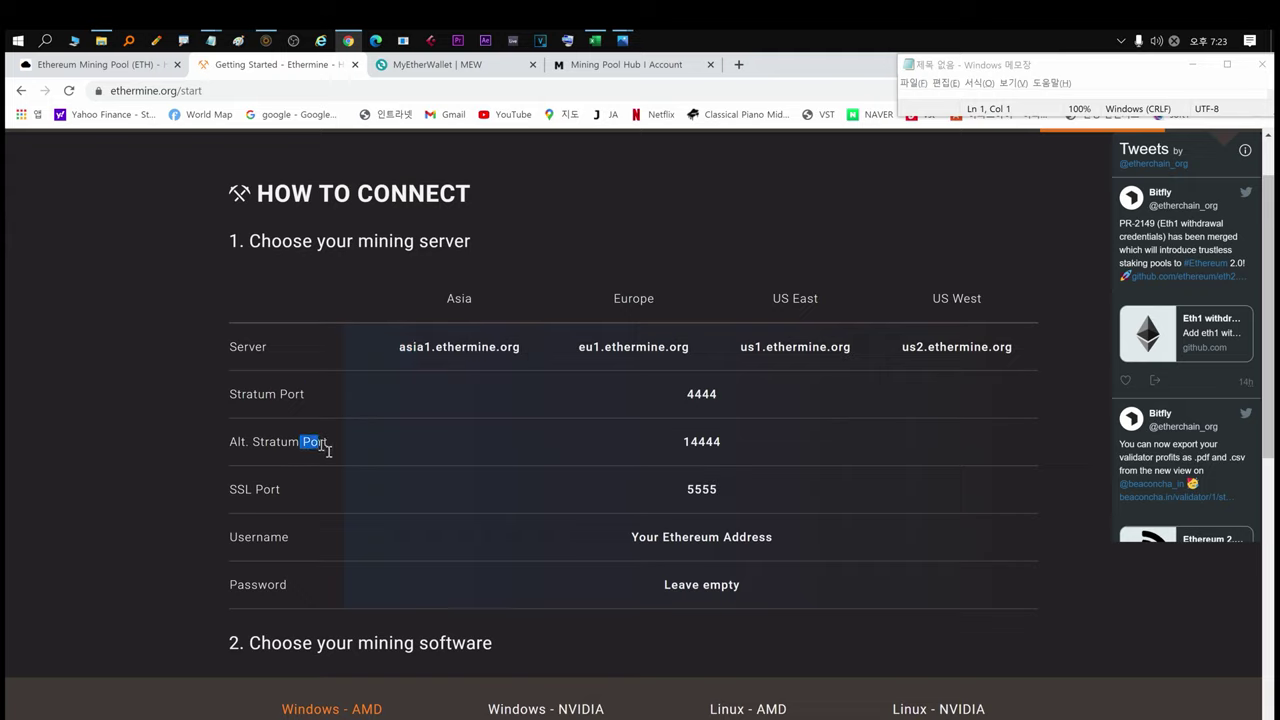
left_click_drag(659, 404, 761, 410)
left_click_drag(223, 450, 251, 443)
left_click(251, 450)
- Highlight the asia1.ethermine.org server address and the alternate stratum port 14444
left_click_drag(674, 444, 769, 440)
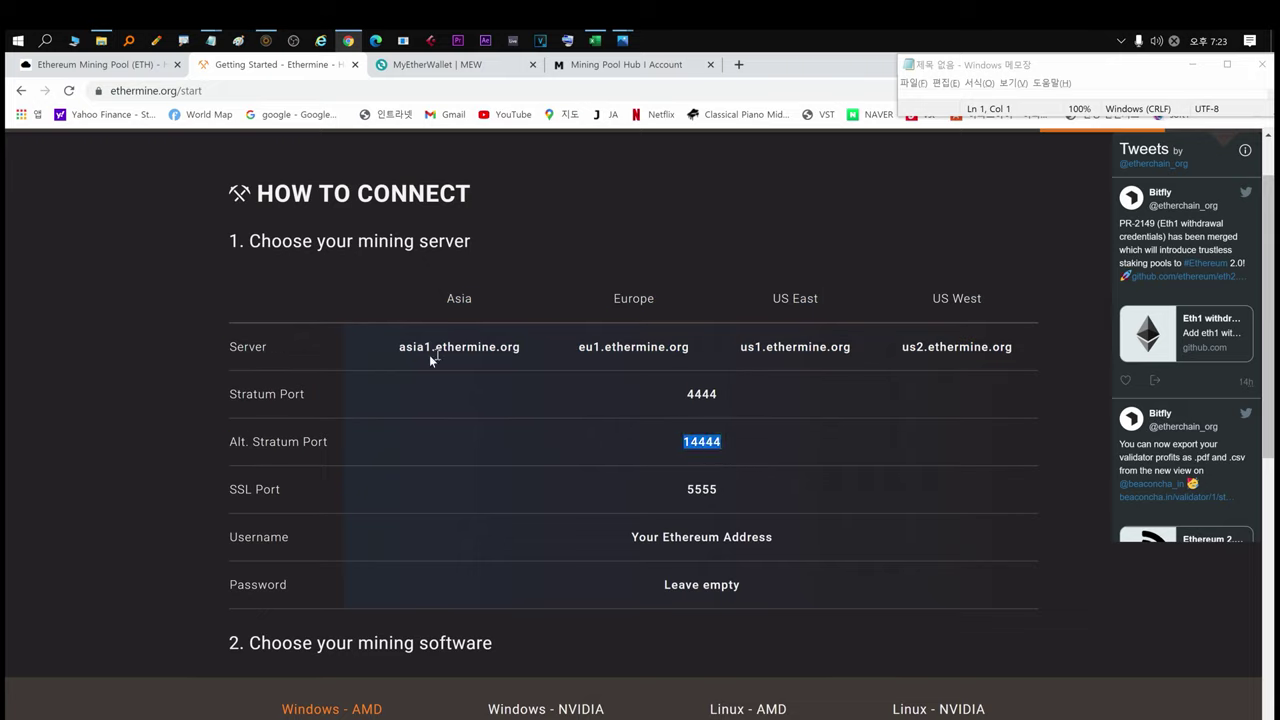
left_click_drag(401, 349, 538, 353)
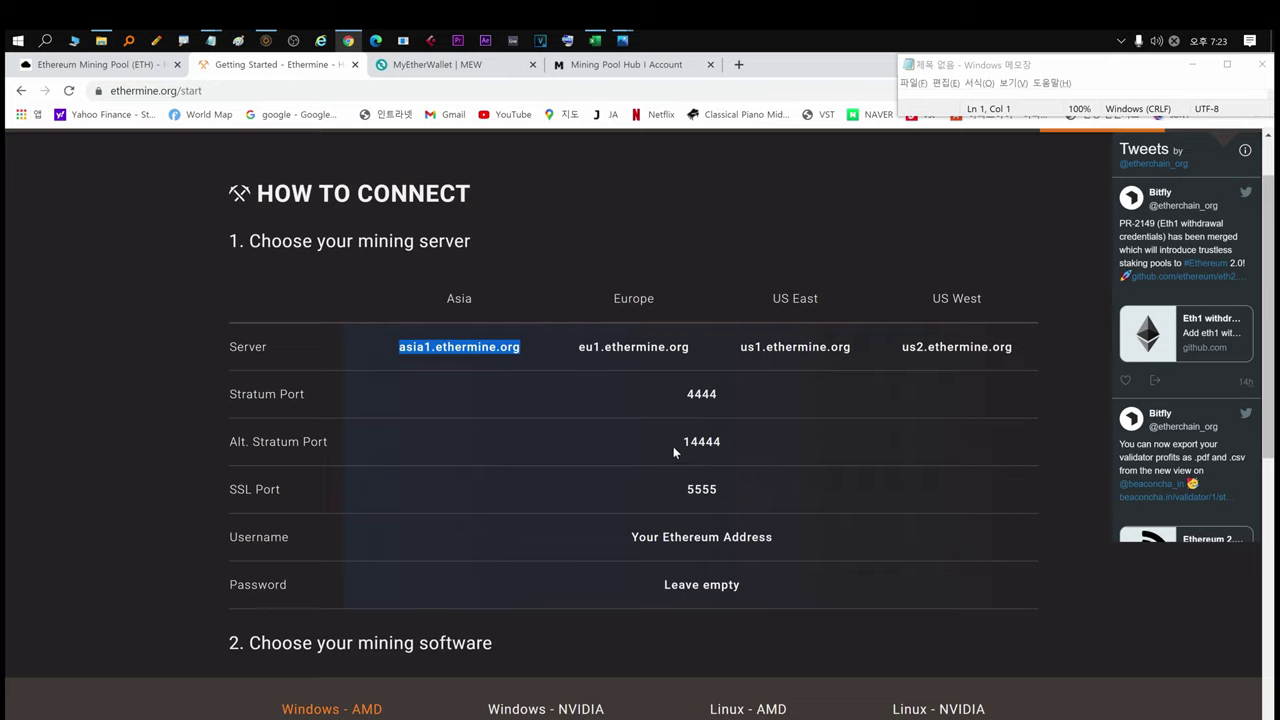
left_click_drag(672, 446, 770, 453)
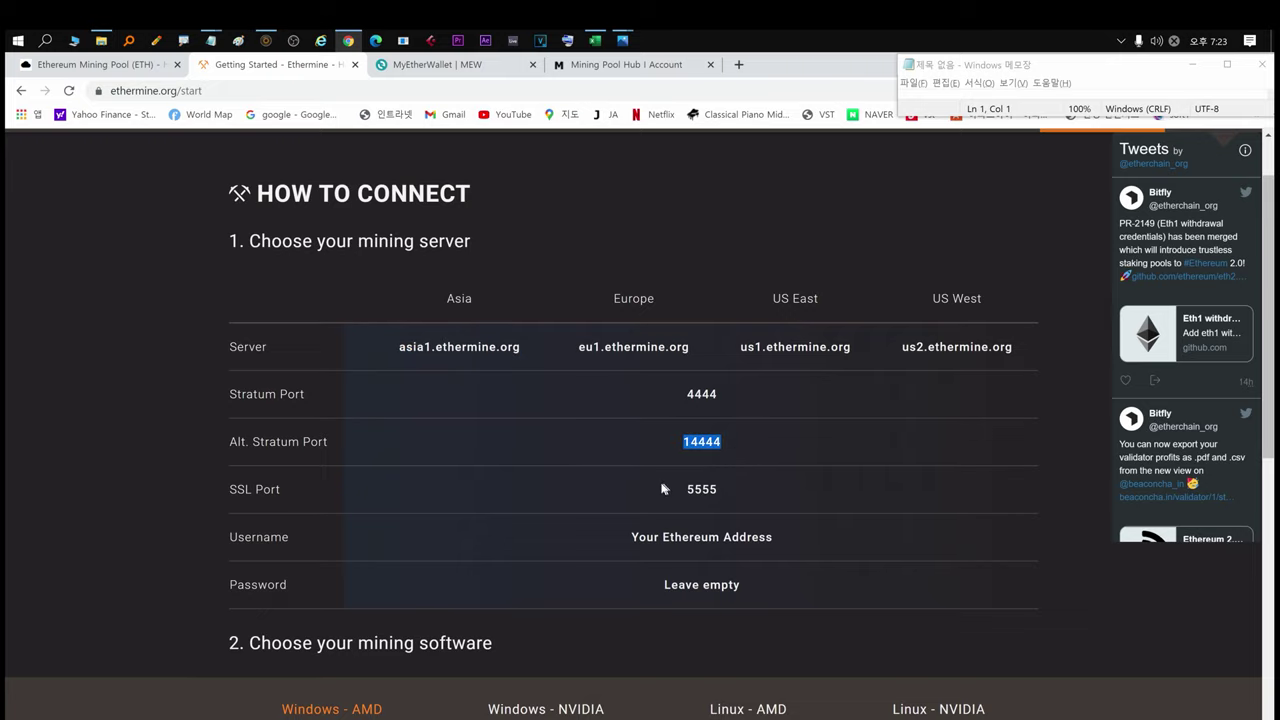
left_click_drag(655, 493, 742, 488)
scroll(742, 488, "down", 2)
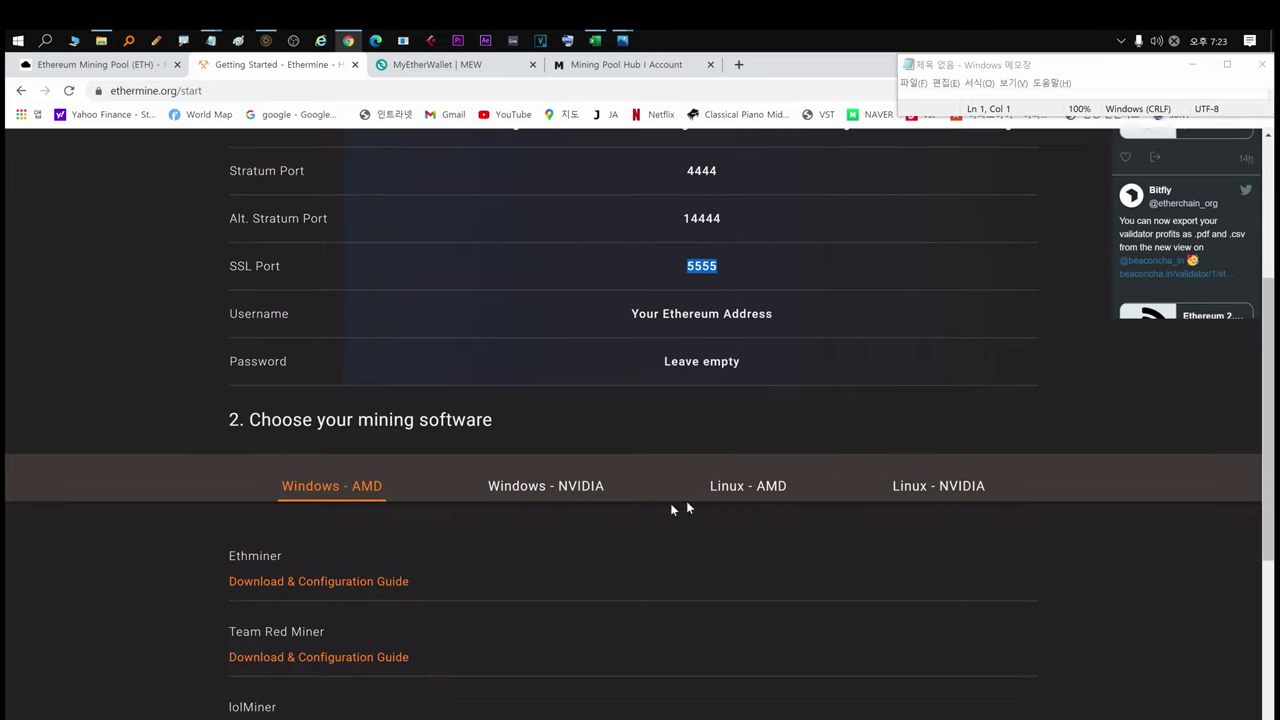
scroll(383, 469, "up", 1)
scroll(383, 469, "up", 1)
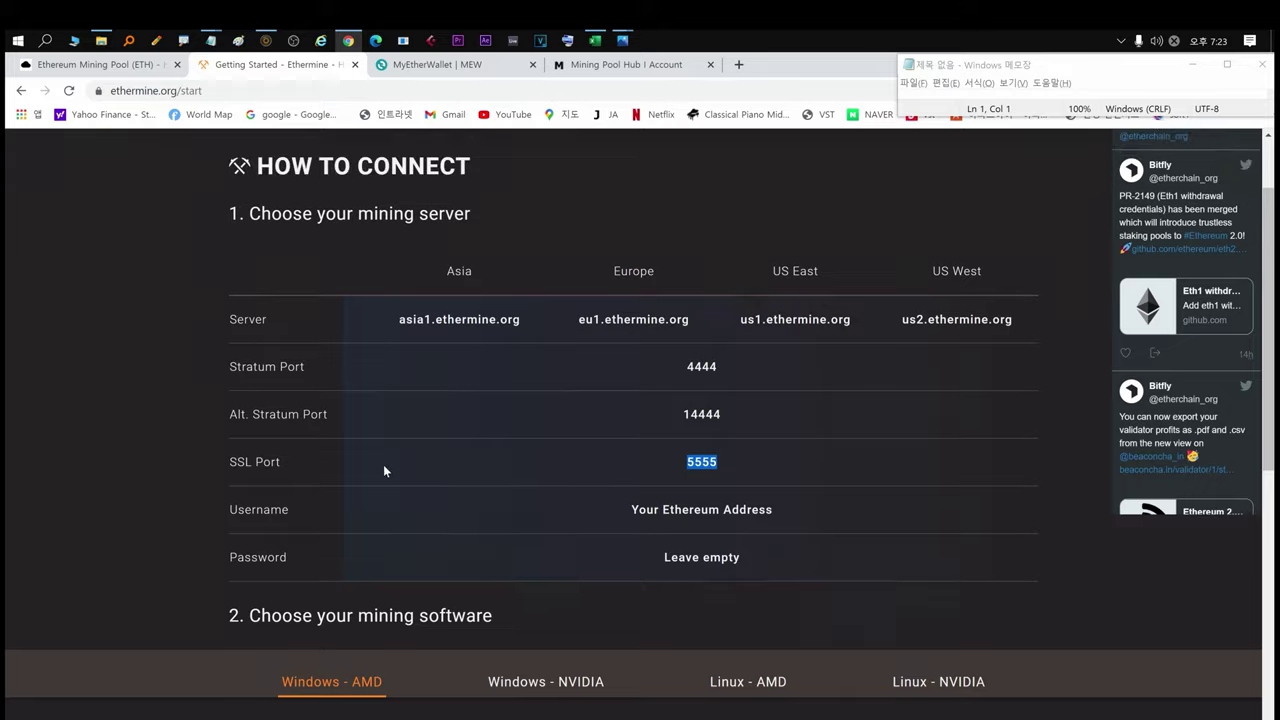
scroll(383, 469, "down", 2)
- Show the Windows - NVIDIA mining software list after checking Windows - AMD
left_click(536, 569)
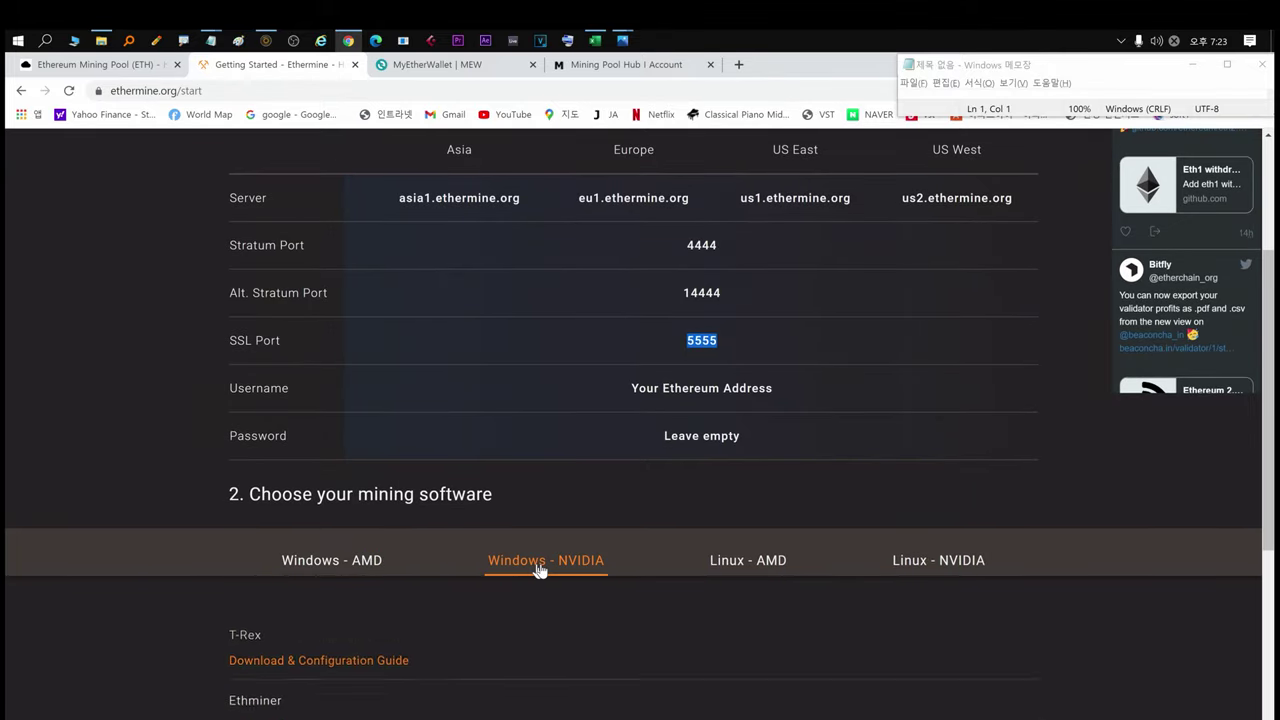
left_click(336, 565)
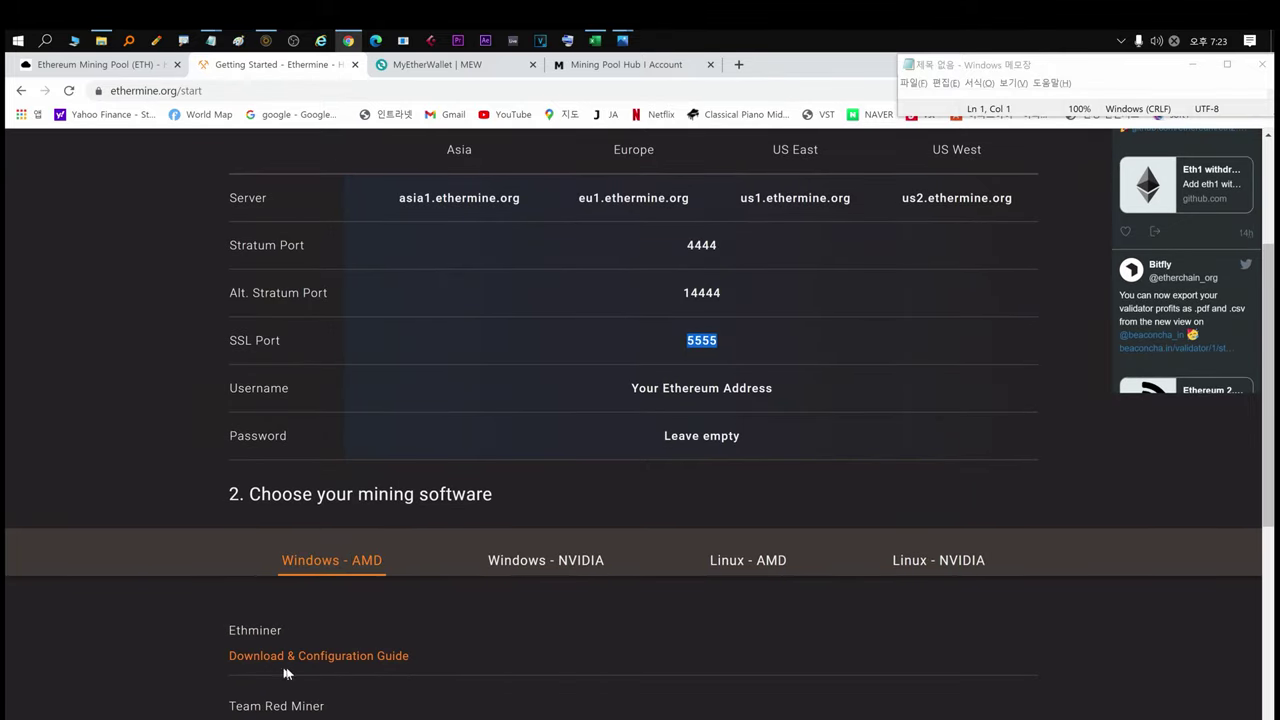
scroll(280, 674, "down", 2)
left_click(546, 418)
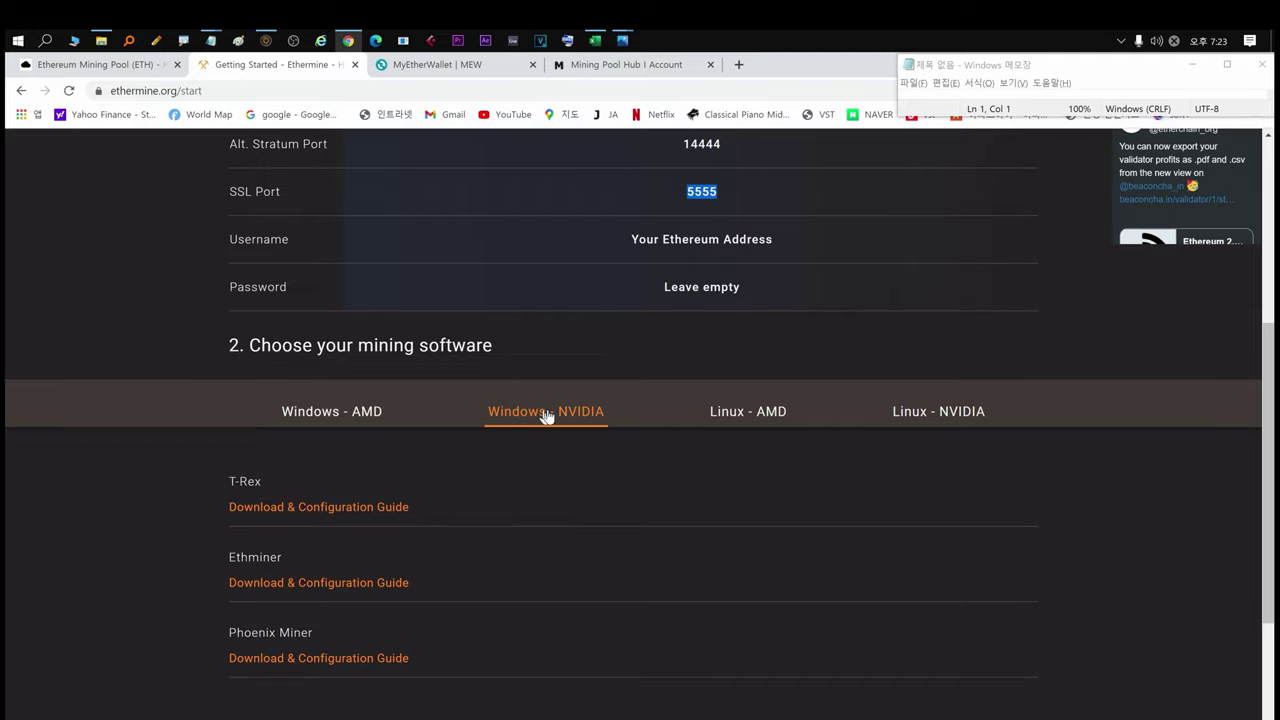
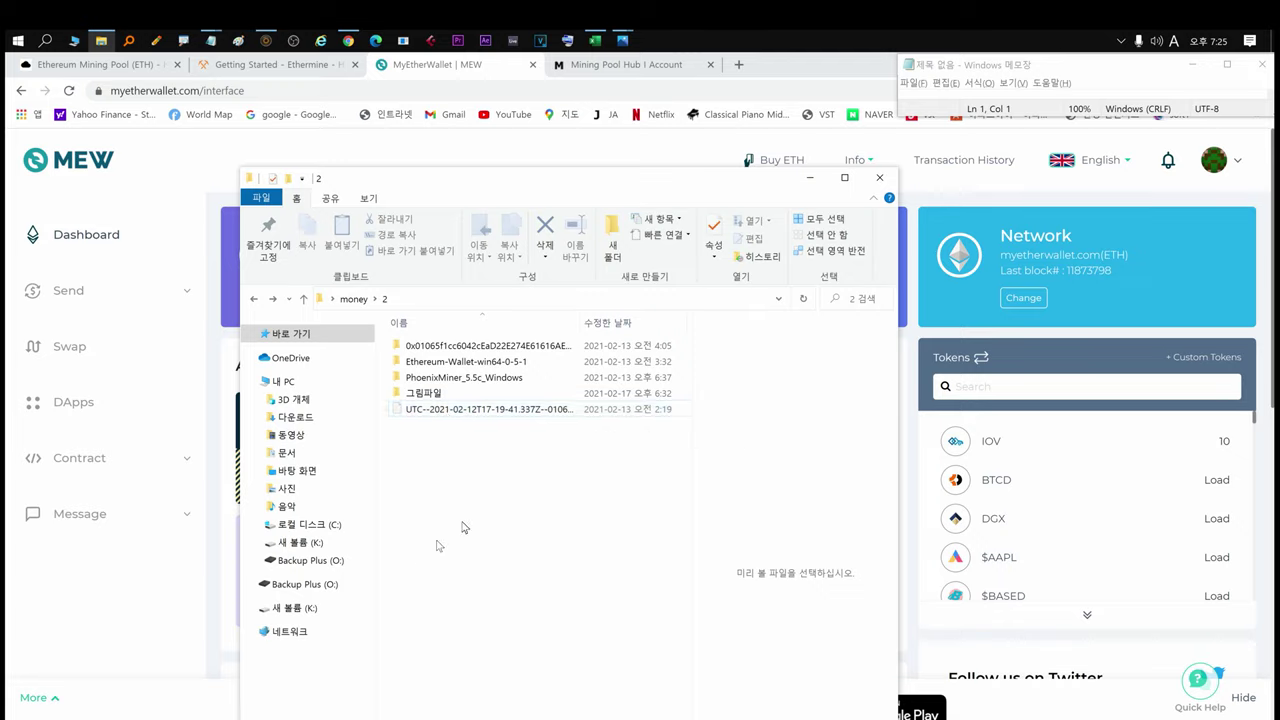
- Select and then clear the UTC wallet file a few times in the folder listing
left_click(479, 418)
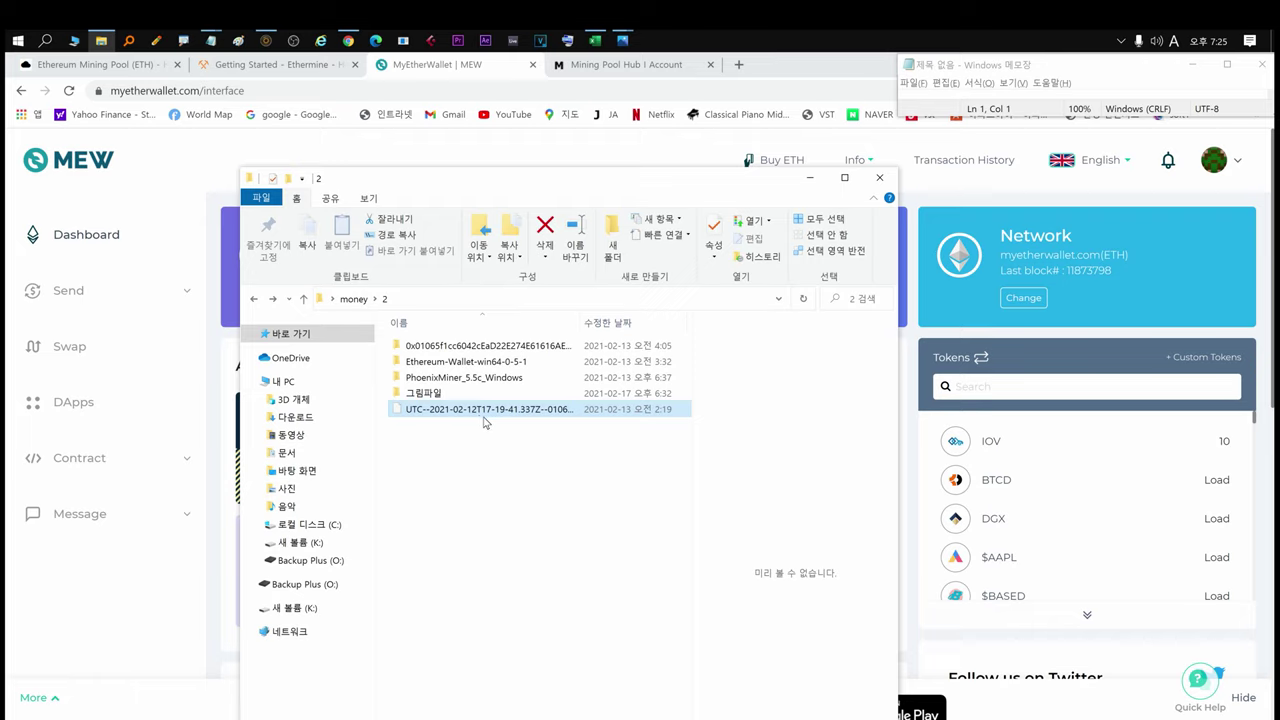
left_click(489, 427)
left_click(495, 414)
left_click(492, 436)
left_click(480, 414)
left_click(455, 466)
- Show the View settings and open the nested PhoenixMiner_5.5c_Windows folders
left_click(472, 412)
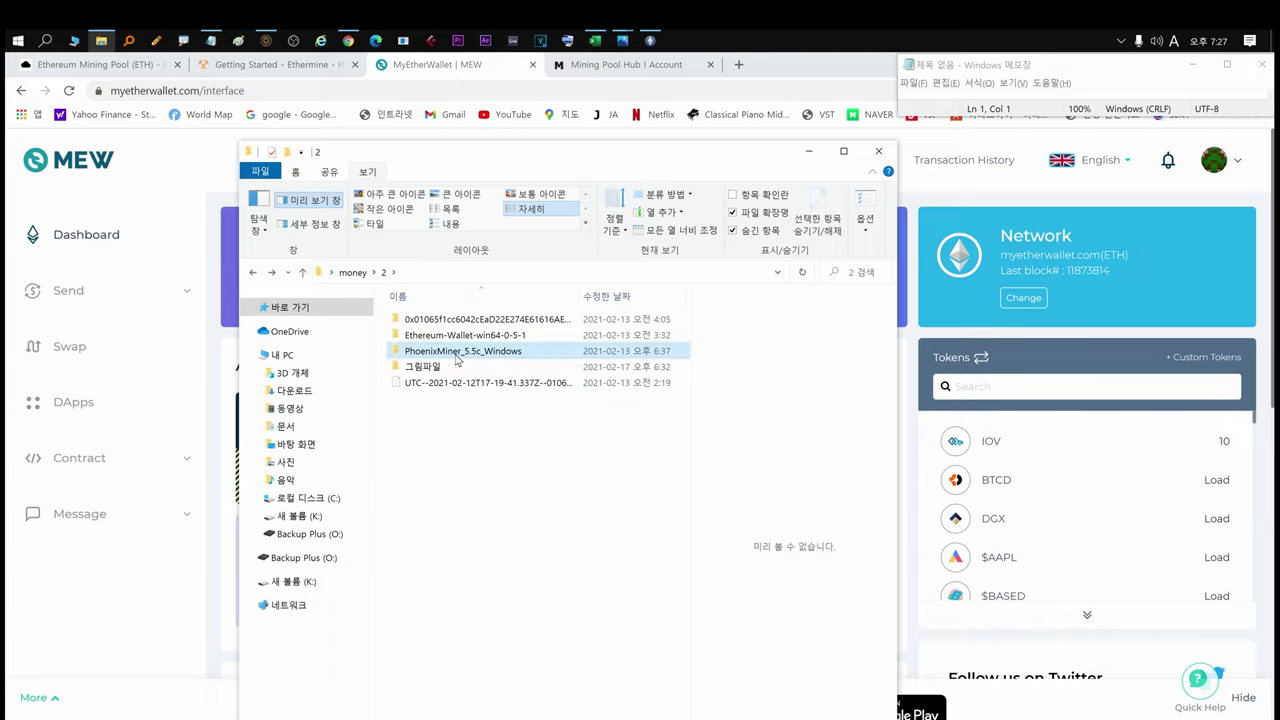
double_click(457, 357)
double_click(450, 320)
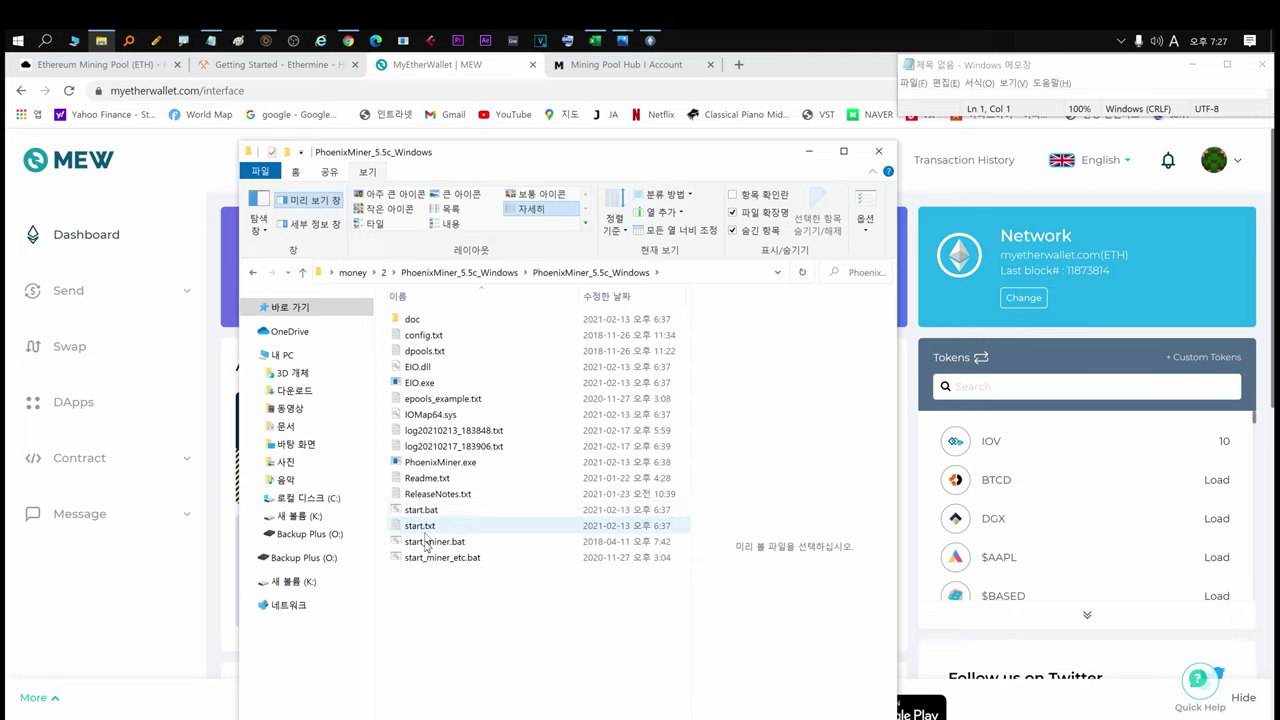
- Hide file name extensions from the View tab settings
left_click(296, 172)
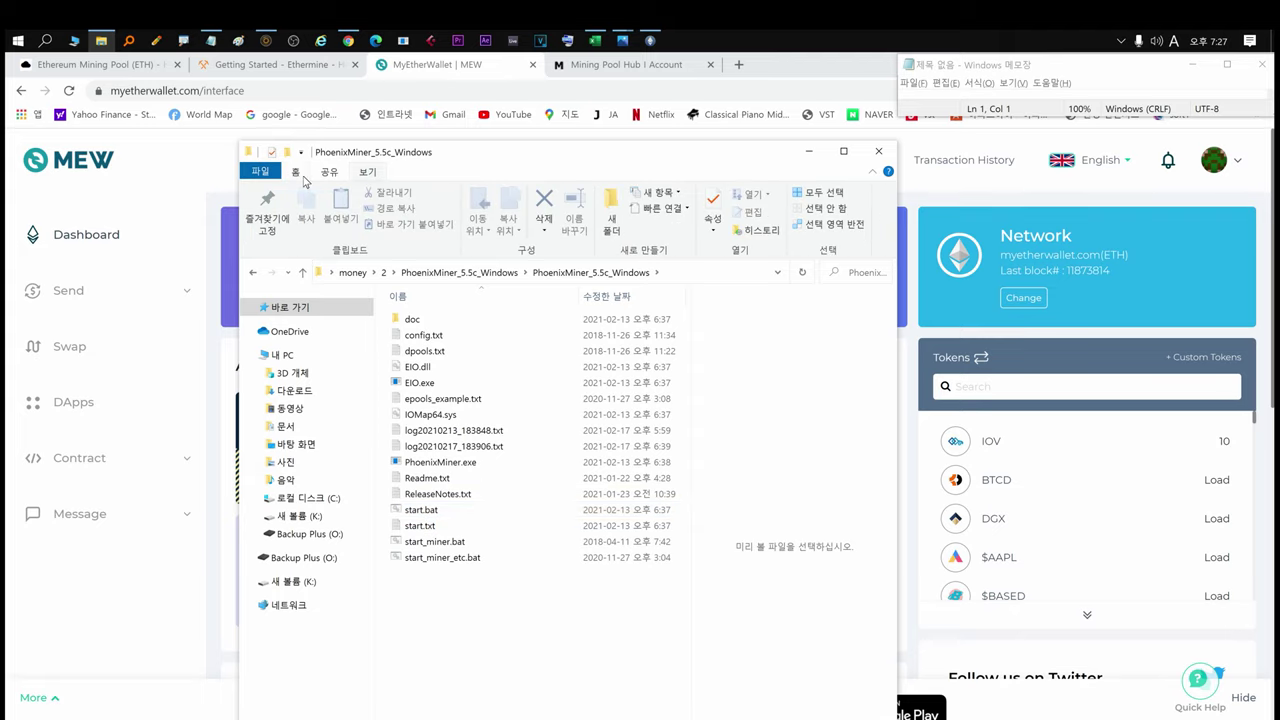
left_click(262, 172)
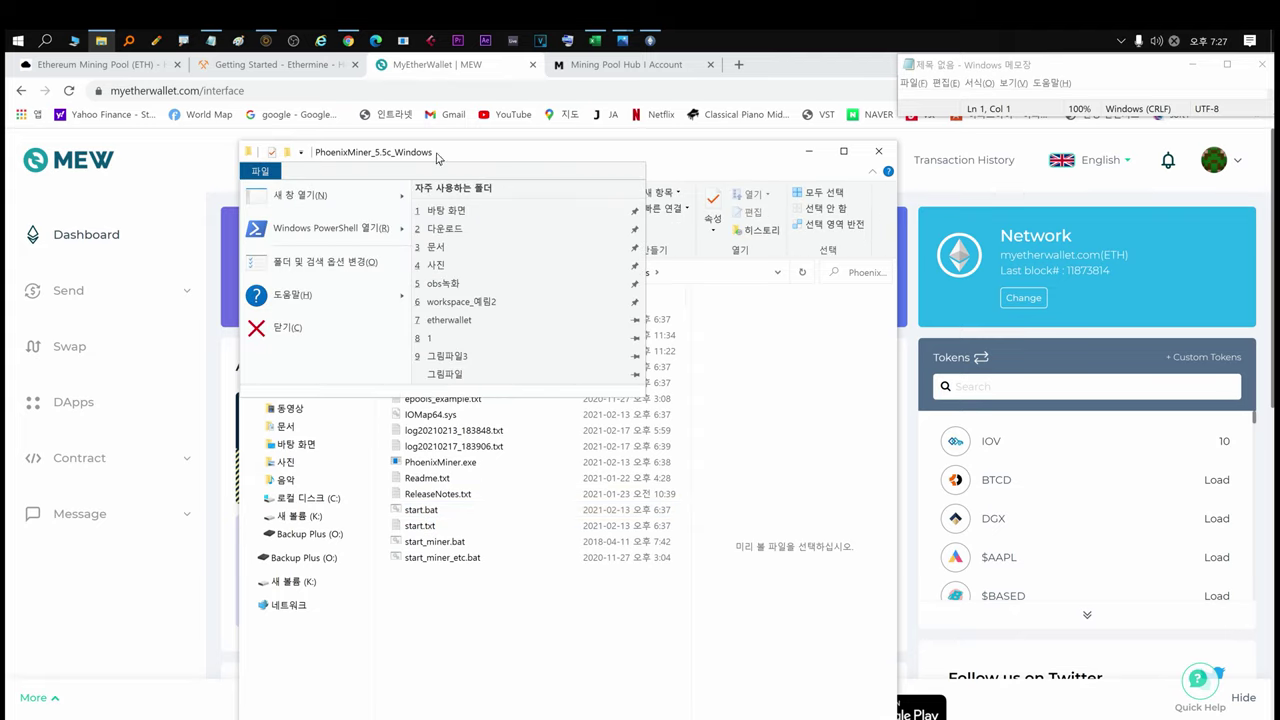
left_click(370, 173)
left_click(369, 174)
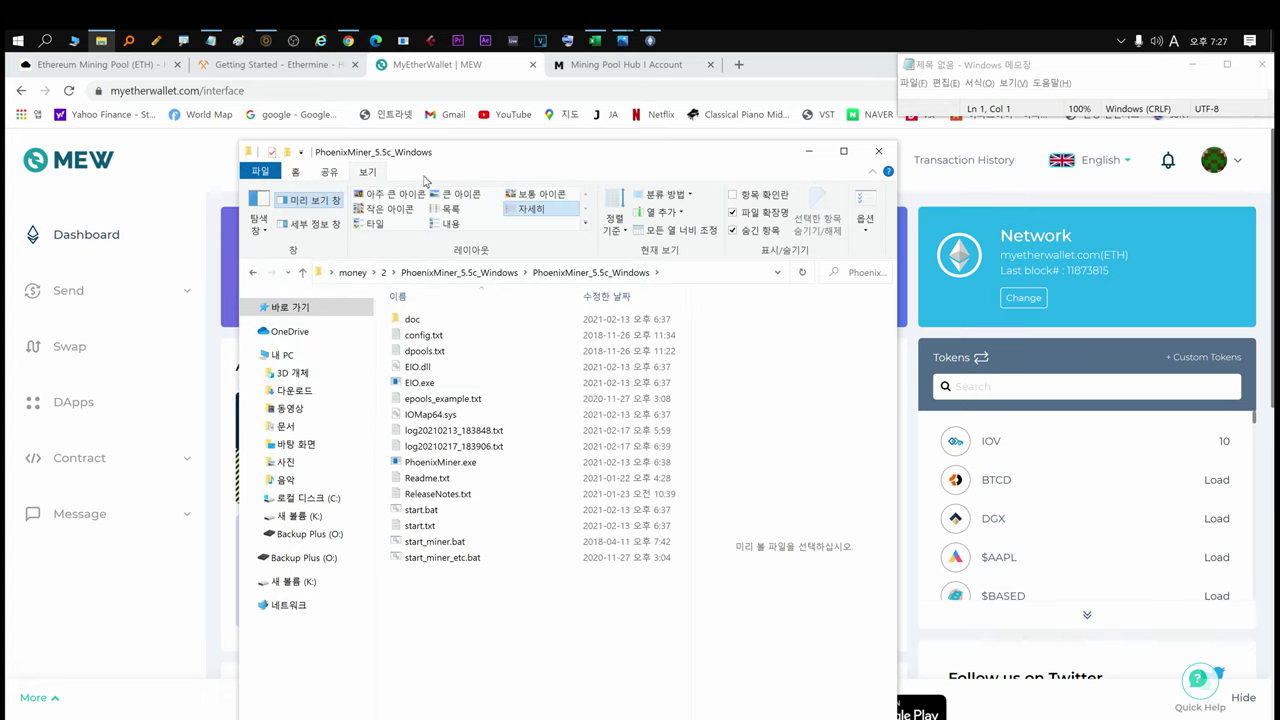
left_click(732, 213)
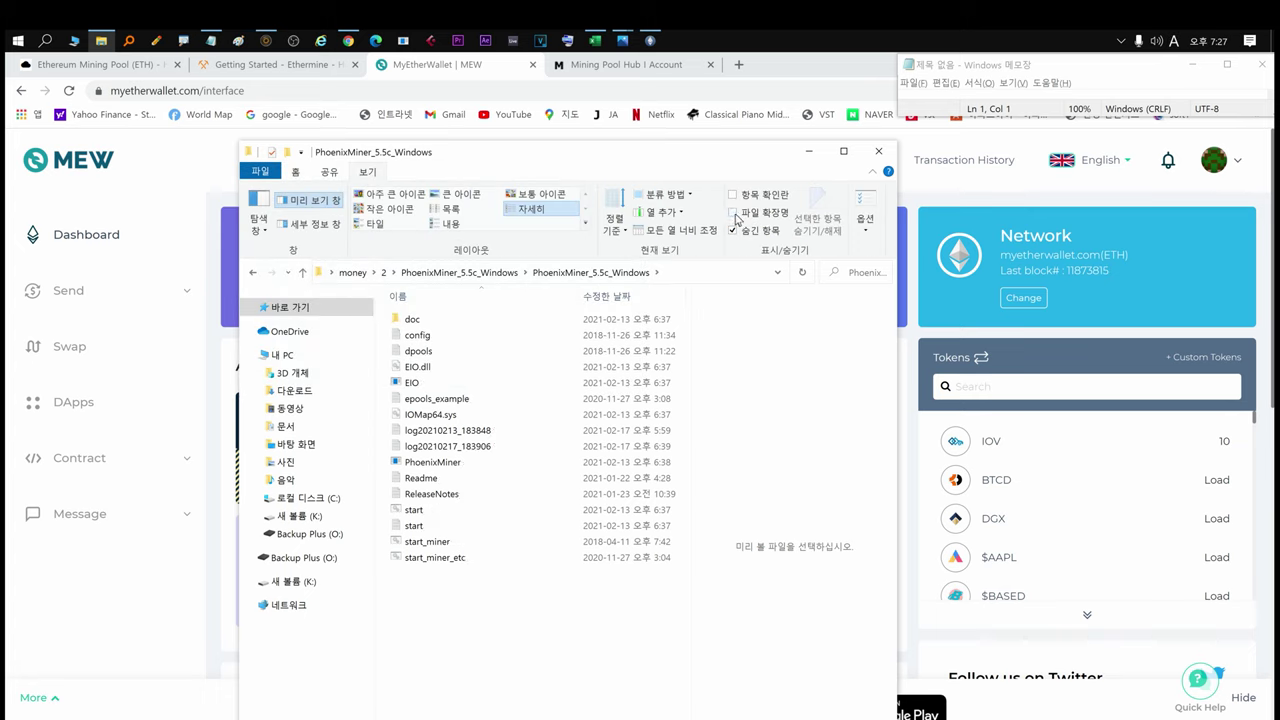
left_click(733, 213)
left_click(733, 213)
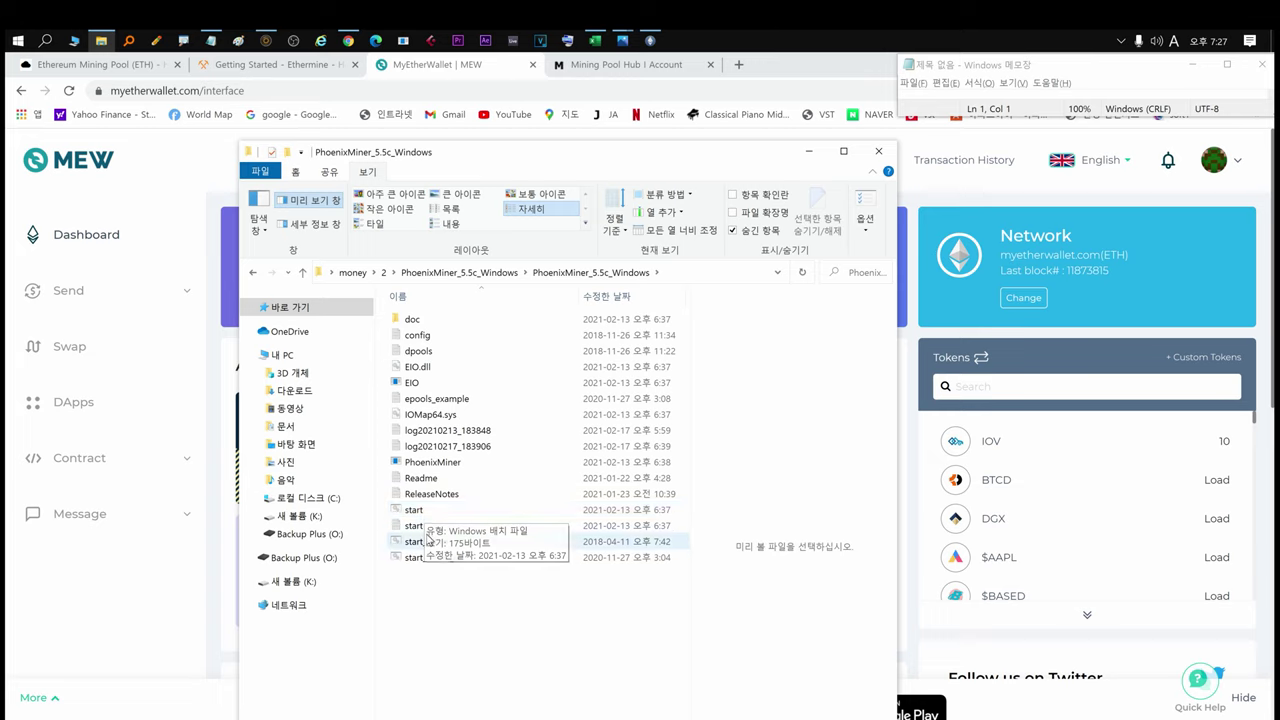
- Paste a copy of start_miner and rename the copy to start2
left_click(425, 541)
left_click(432, 596)
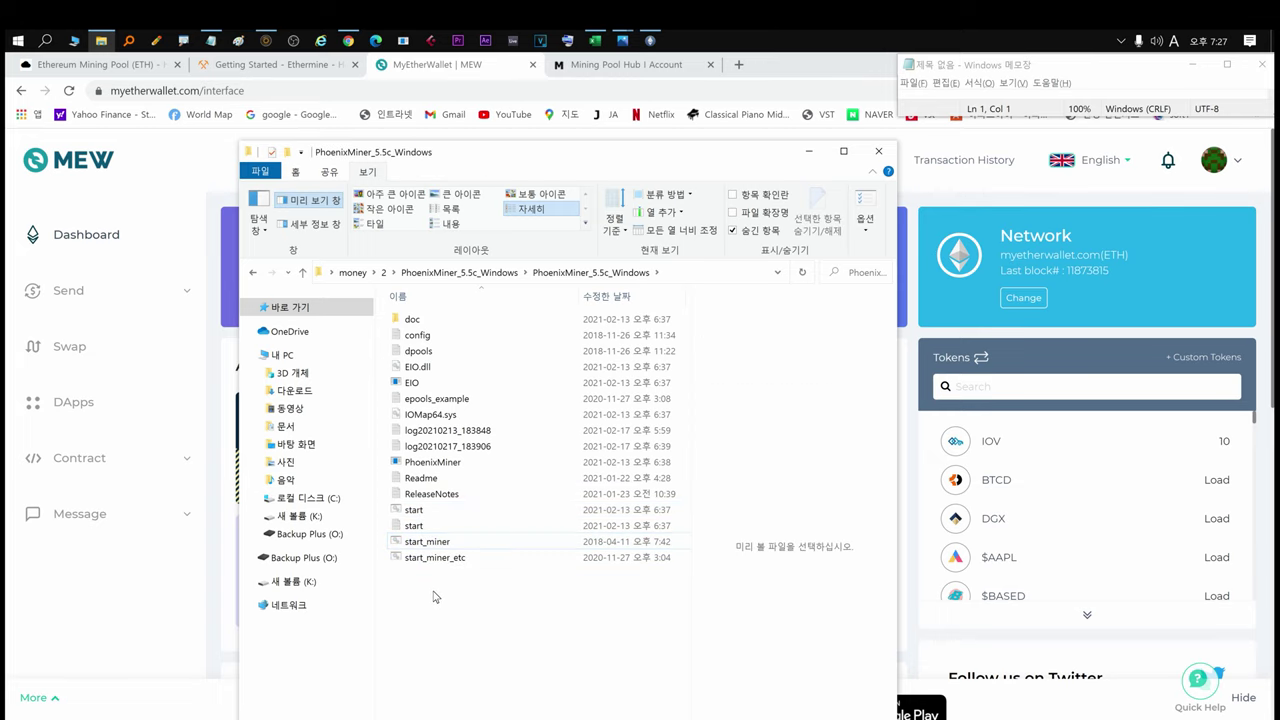
key("ctrl+v")
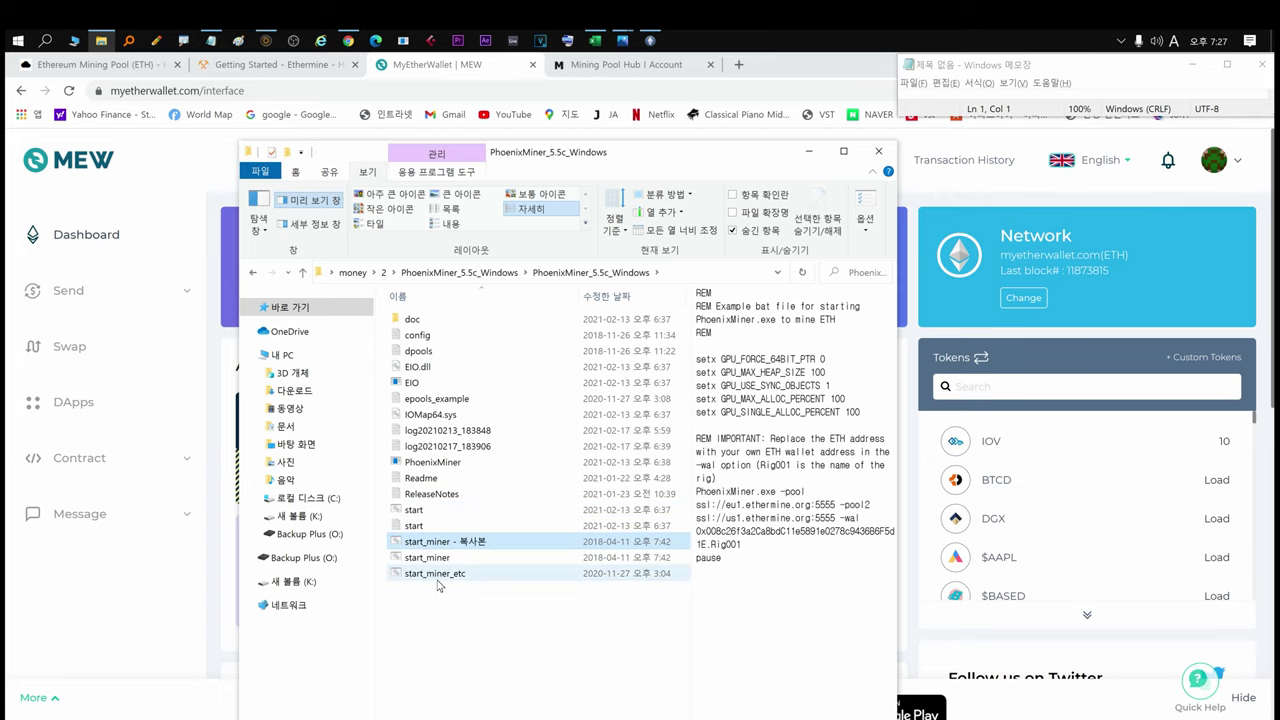
left_click(445, 558, "ctrl")
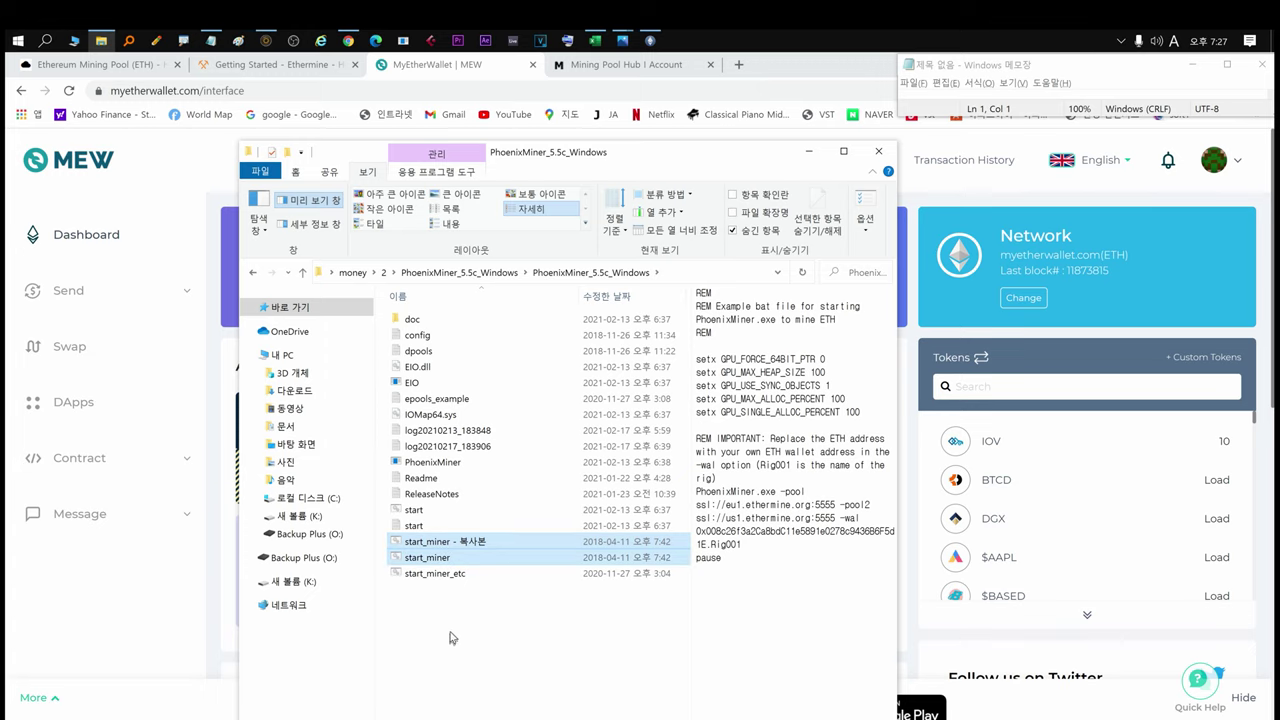
left_click(470, 541)
key("F2")
type("start2")
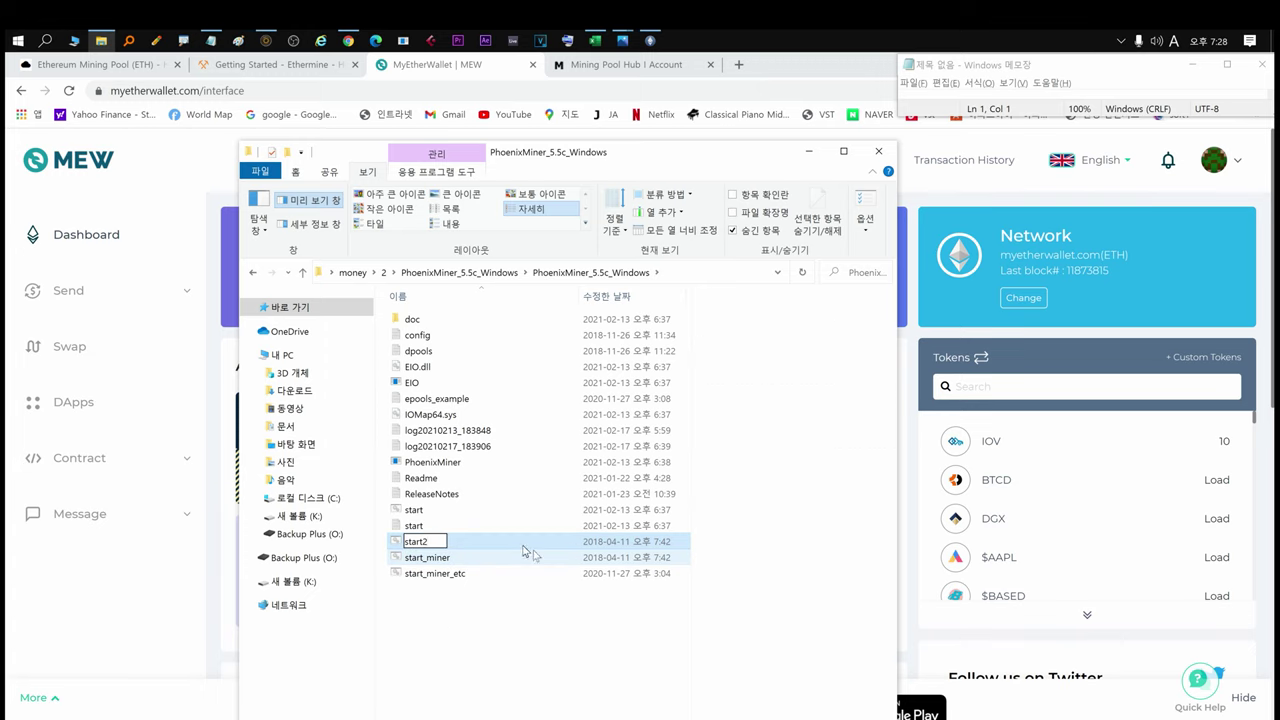
key("Return")
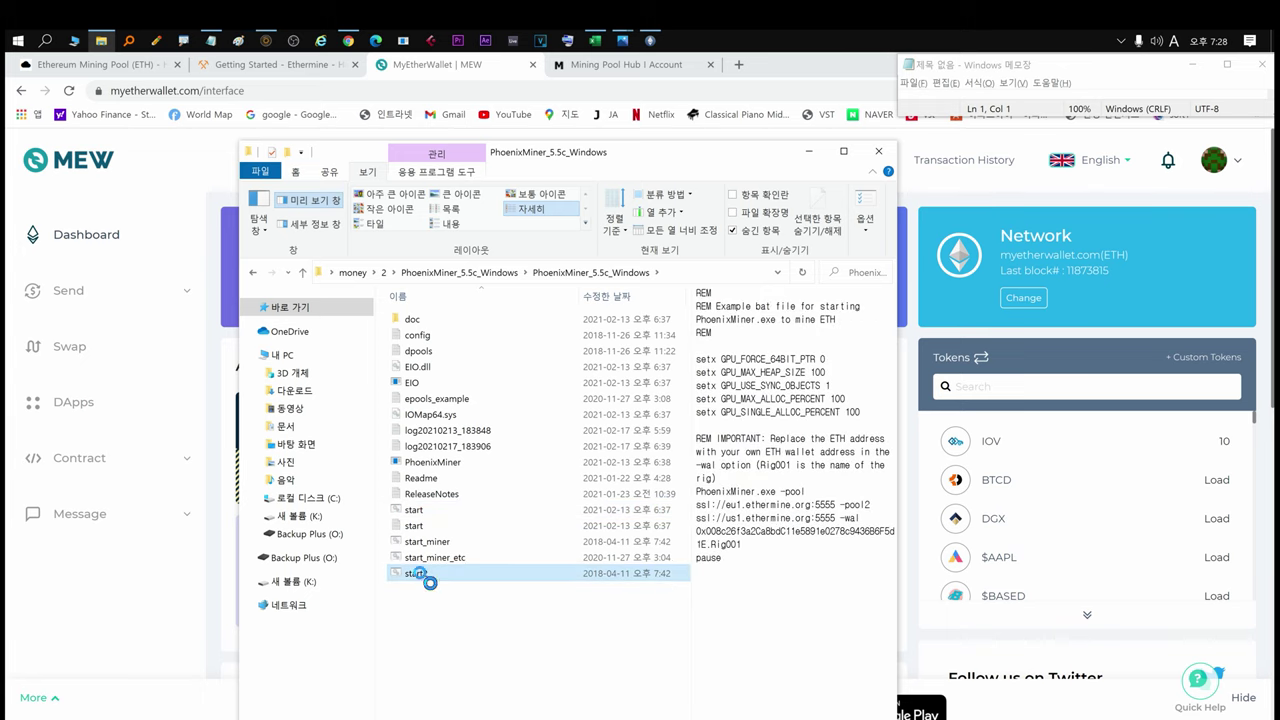
- Open start2 in Notepad for editing and select all its text
right_click(420, 577)
left_click(466, 215)
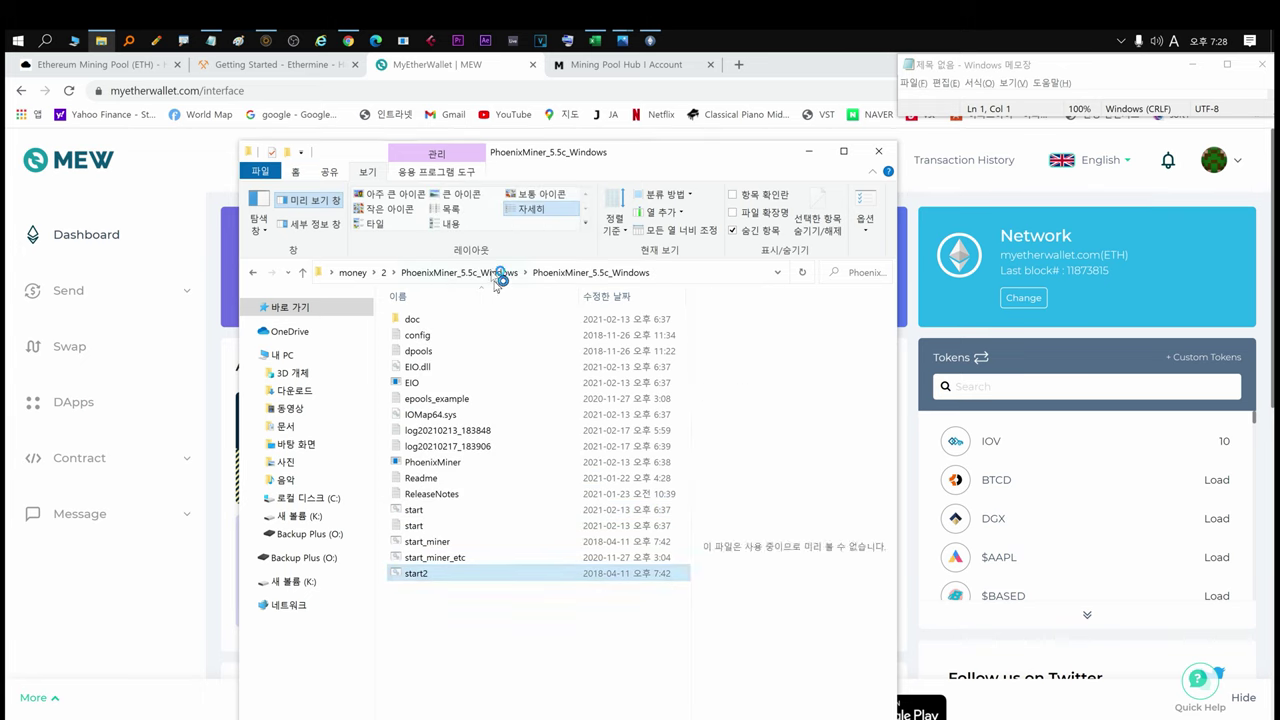
key("ctrl+a")
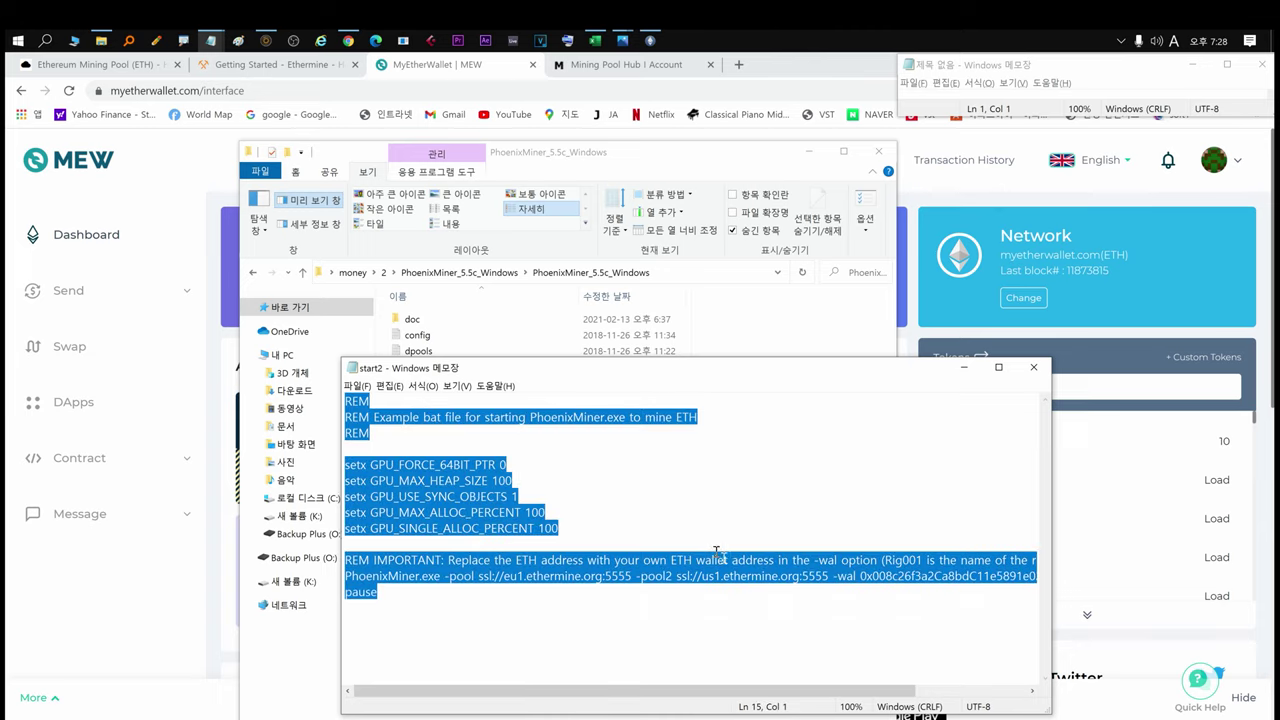
- Delete all of start2's text and glance over the stock spreadsheet
key("Delete")
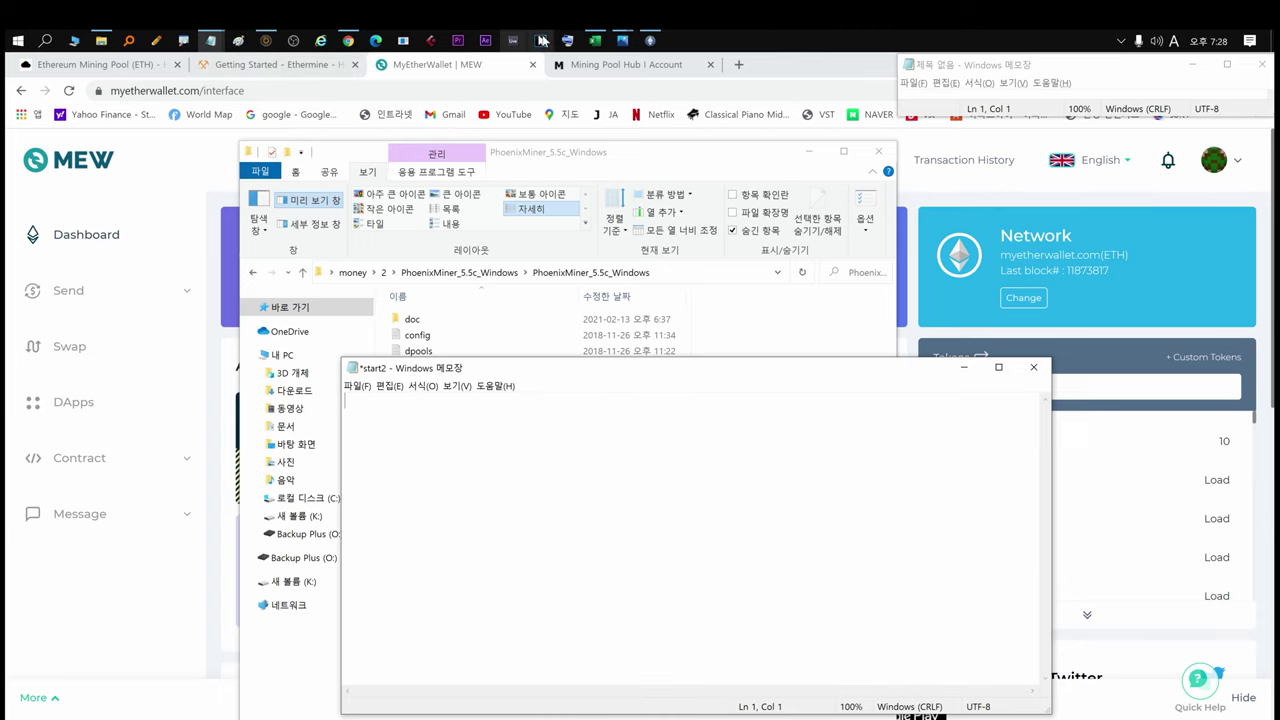
left_click(601, 52)
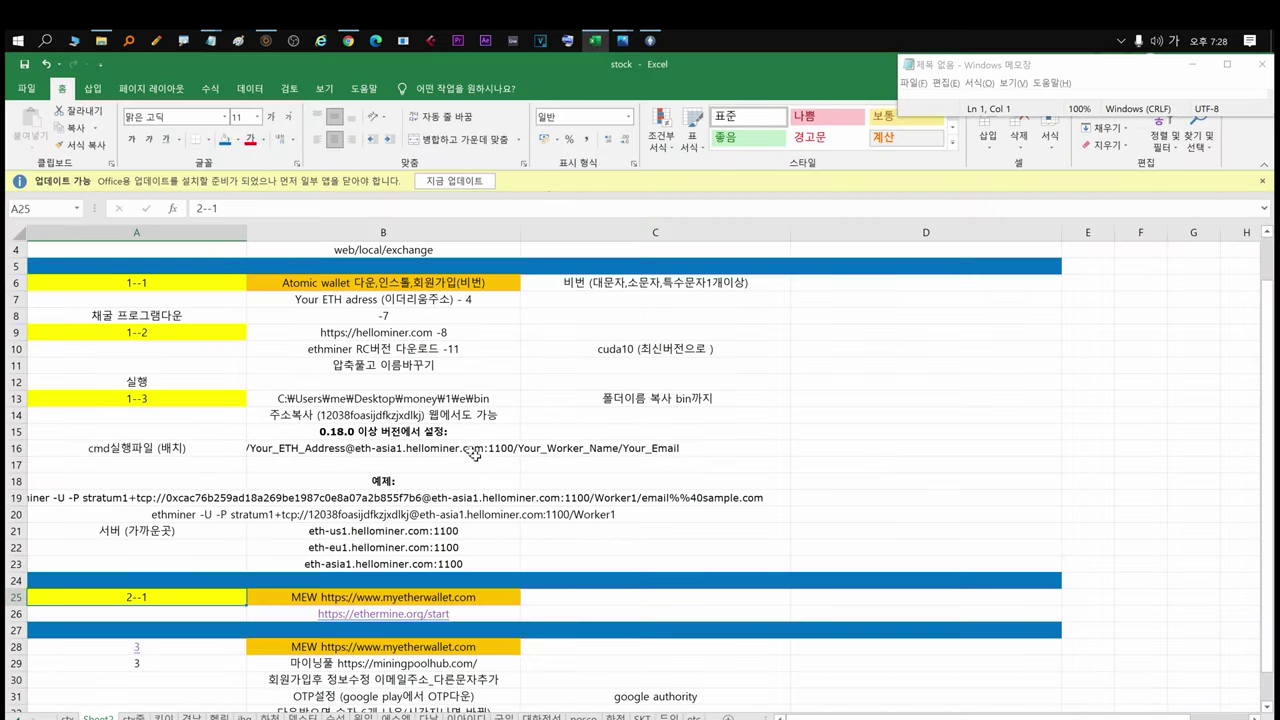
scroll(465, 470, "down", 3)
scroll(465, 480, "up", 1)
- Copy the PhoenixMiner command line from start into start2, with the cursor before the pool address
key("alt+Tab")
left_click_drag(345, 401, 1270, 432)
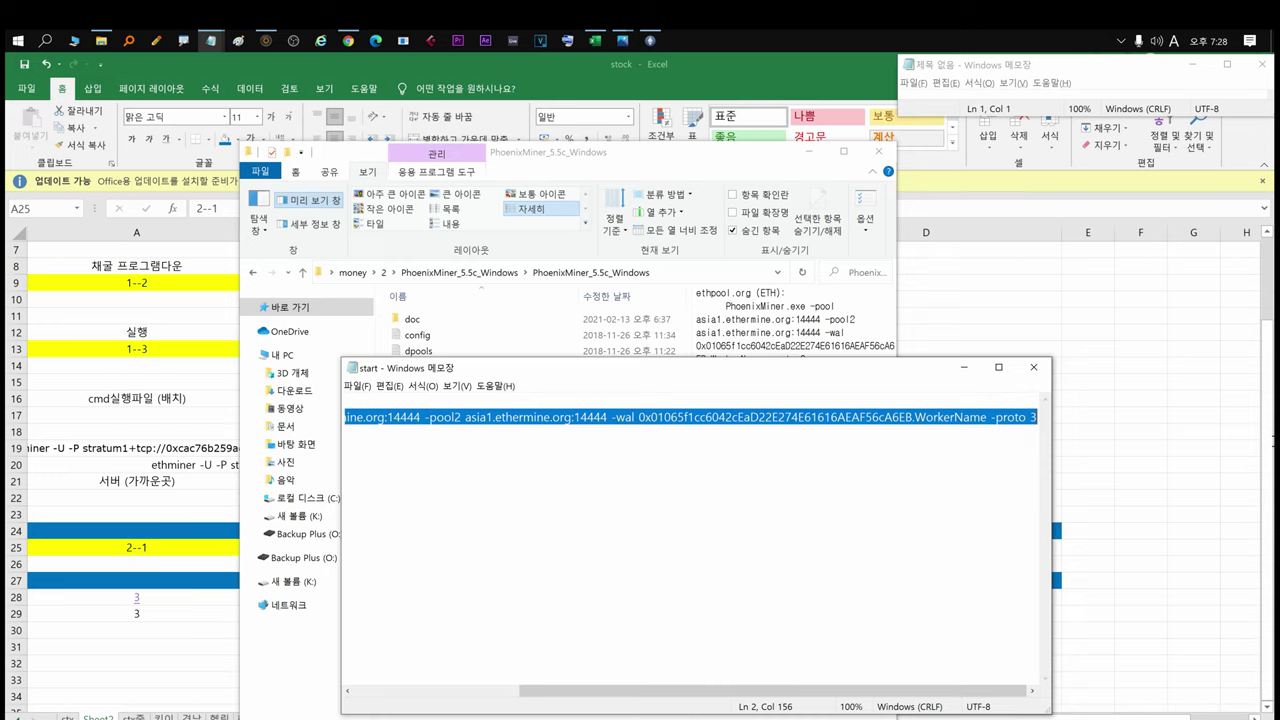
left_click_drag(903, 378, 699, 381)
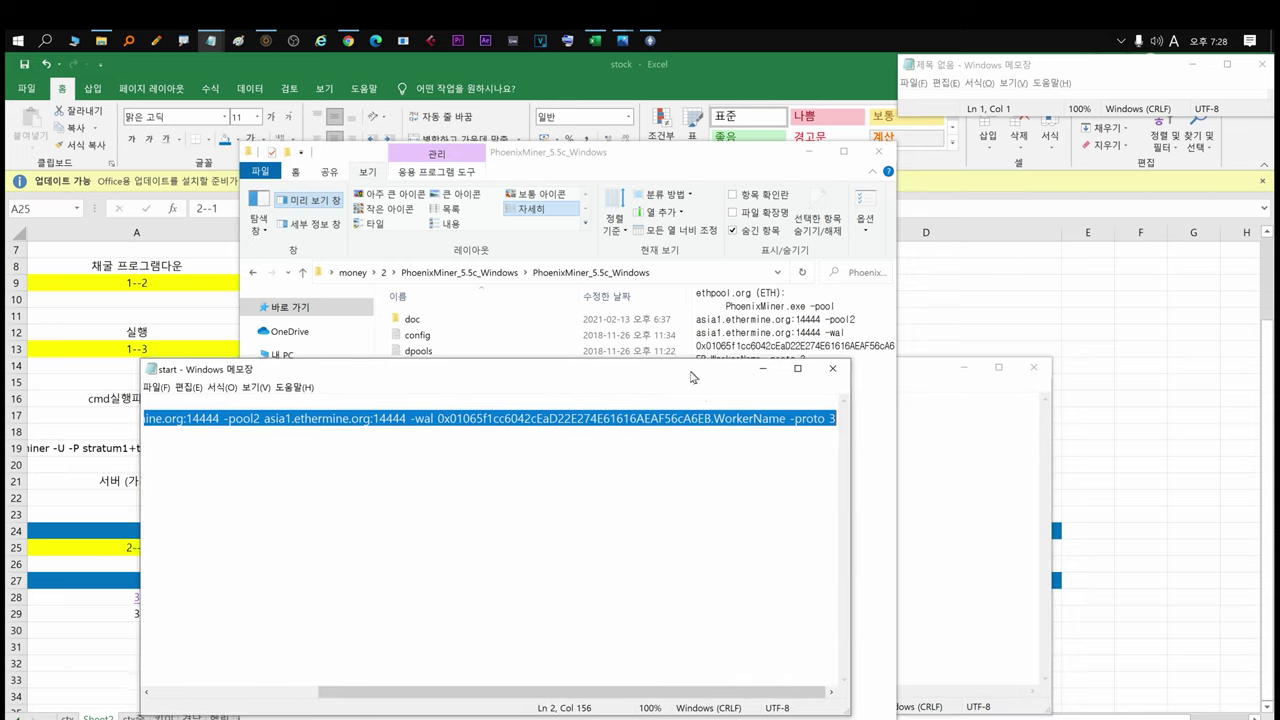
left_click(934, 467)
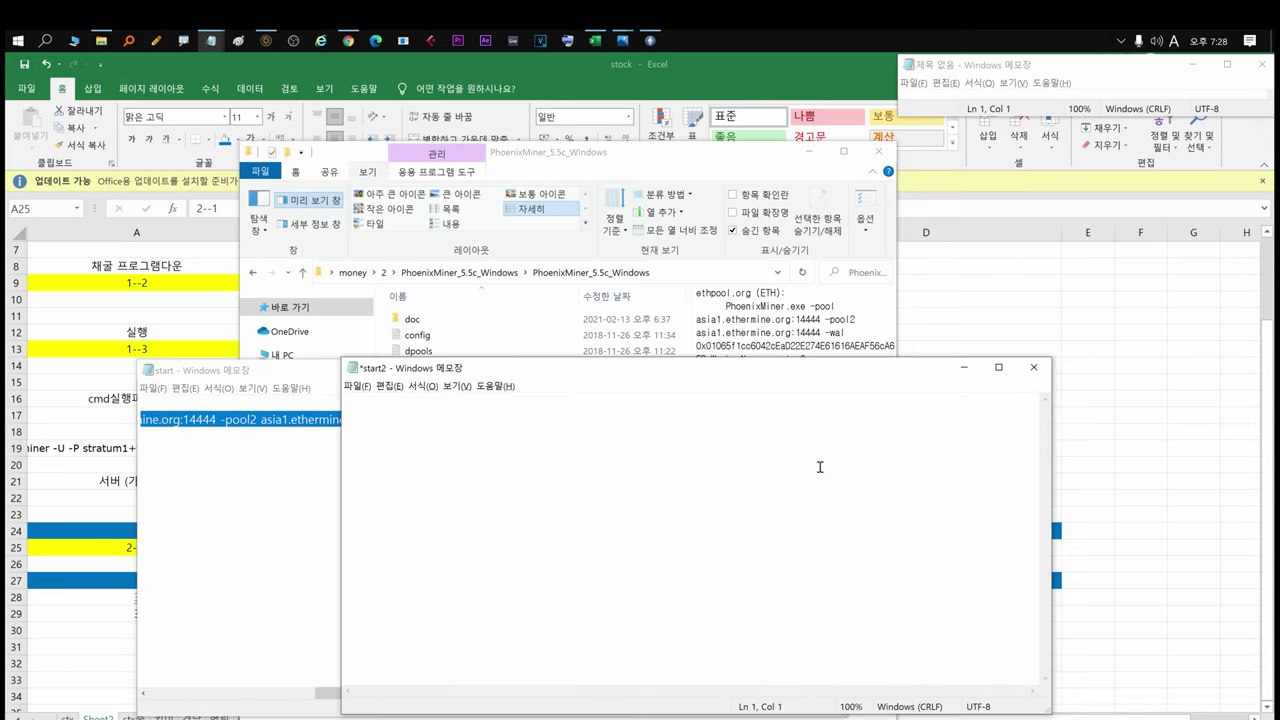
key("ctrl+v")
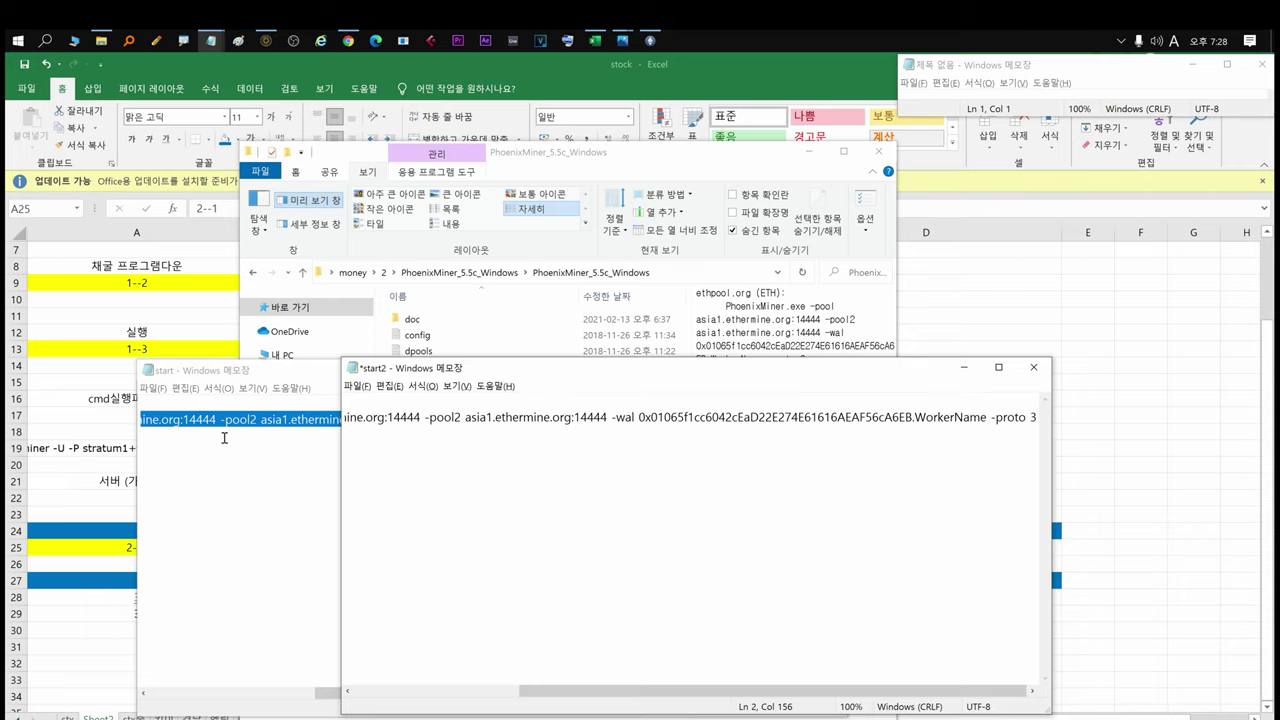
left_click_drag(545, 413, 115, 414)
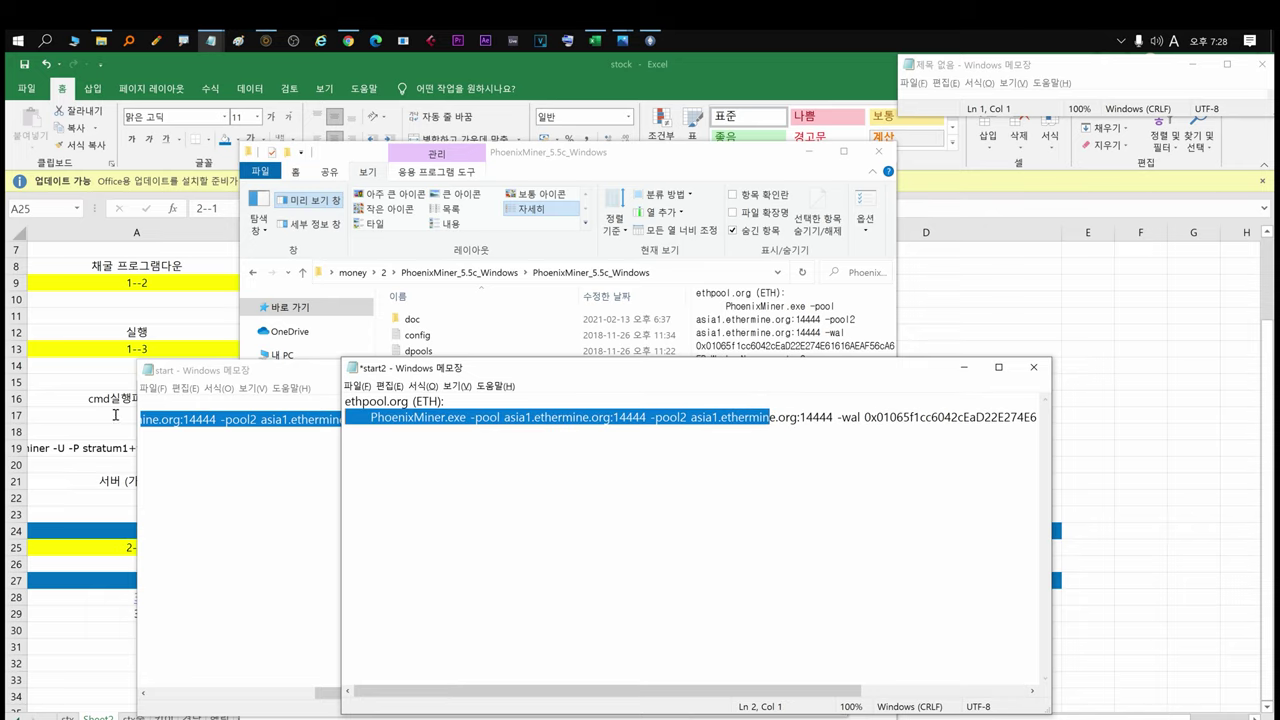
left_click(407, 421)
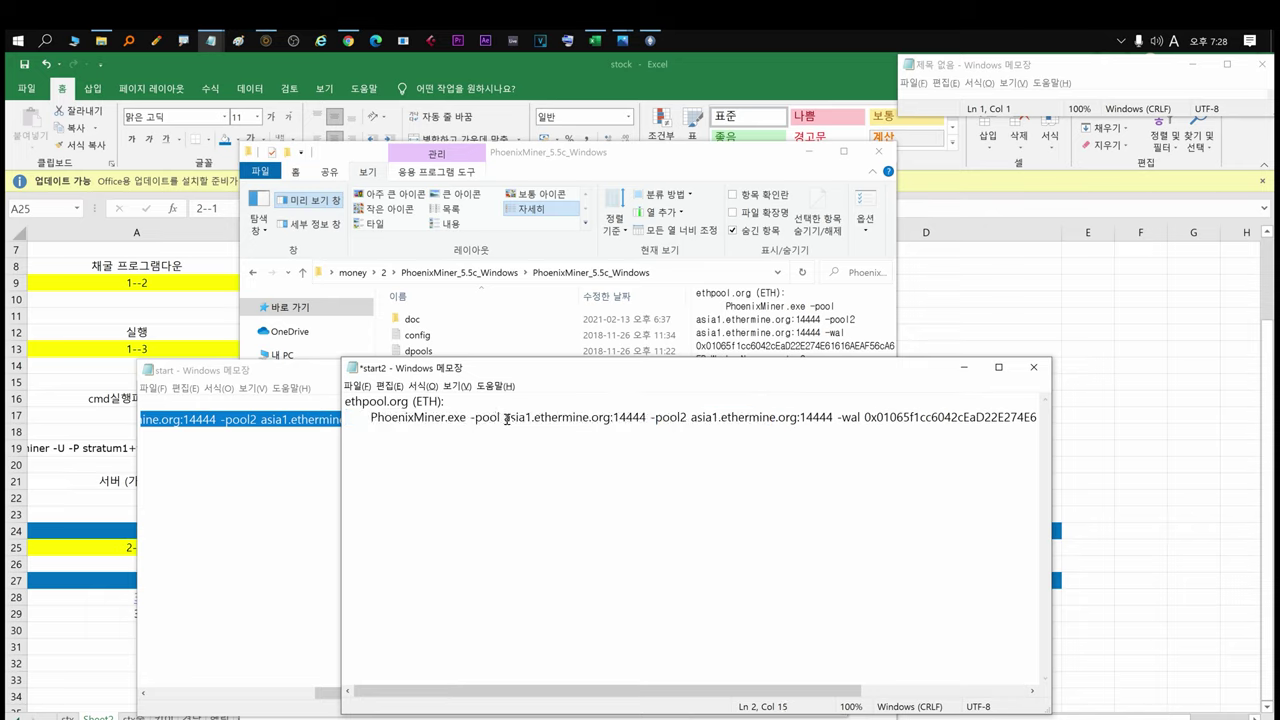
key("alt+Tab")
key("alt+Tab")
key("alt+Tab")
key("alt+Tab")
key("alt+Tab")
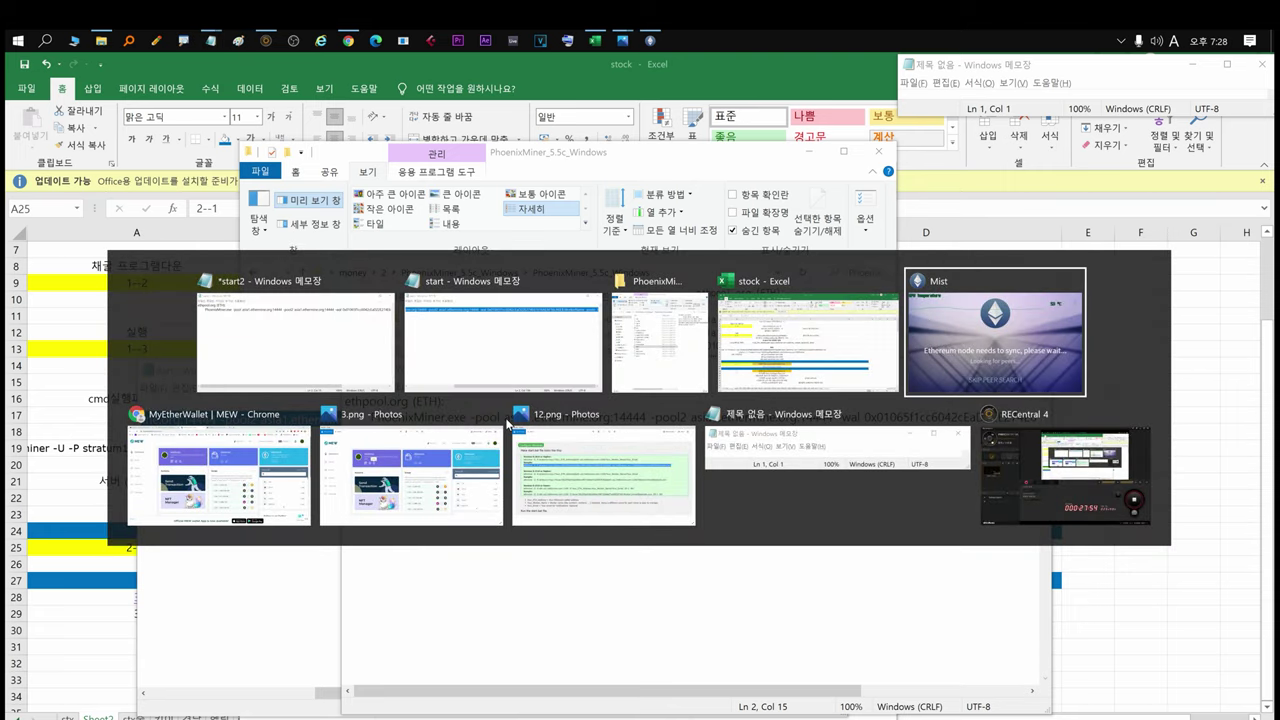
- On Ethermine's connection page, highlight the alternate stratum port 14444
scroll(507, 327, "up", 1)
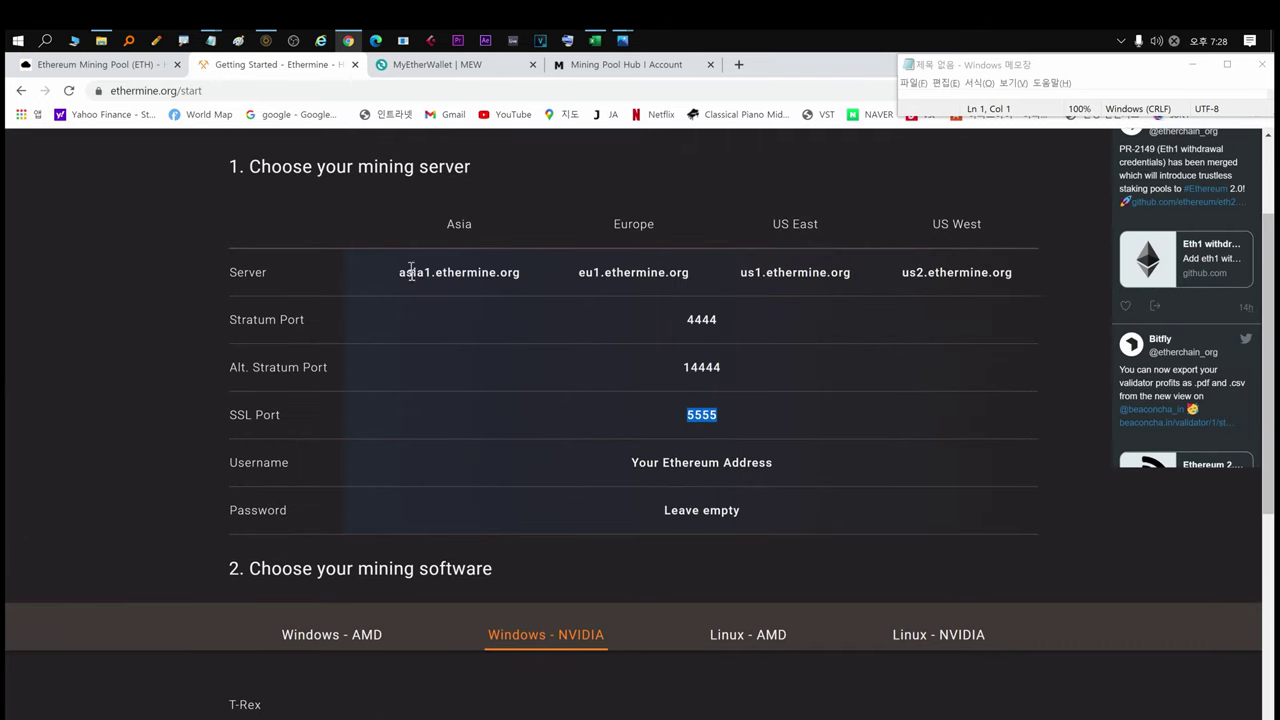
left_click_drag(391, 274, 553, 276)
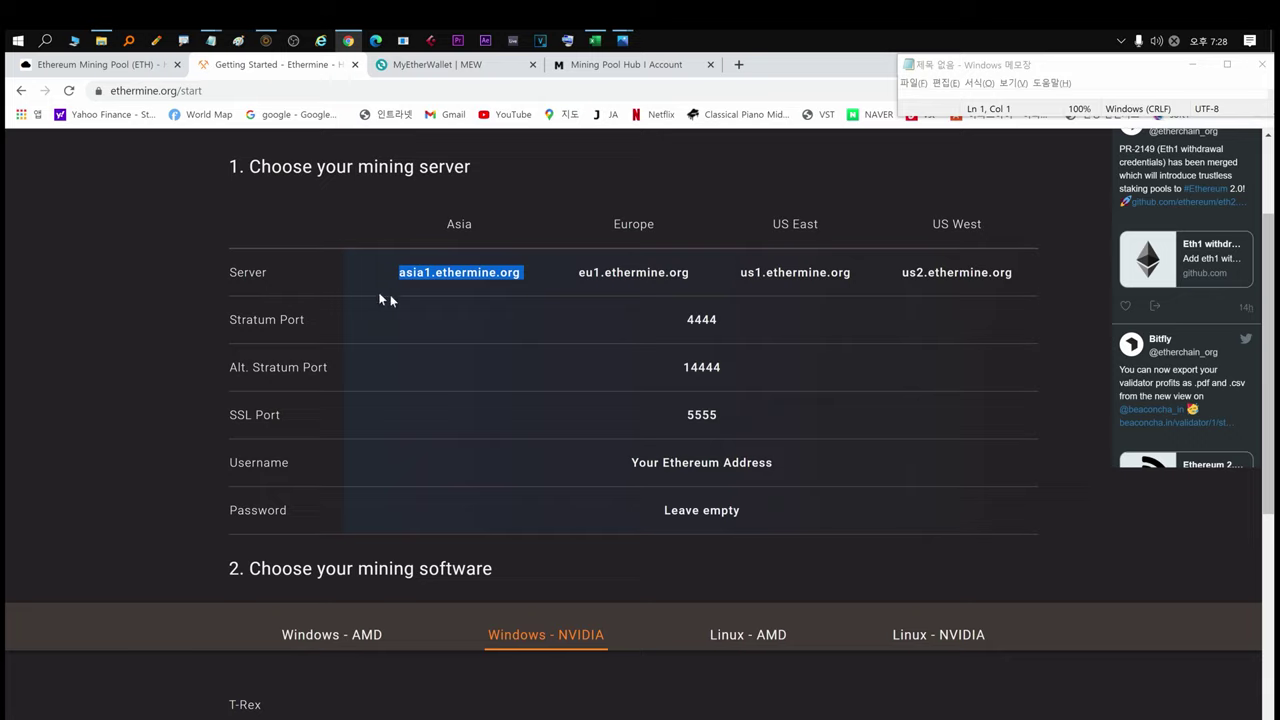
left_click_drag(664, 364, 793, 364)
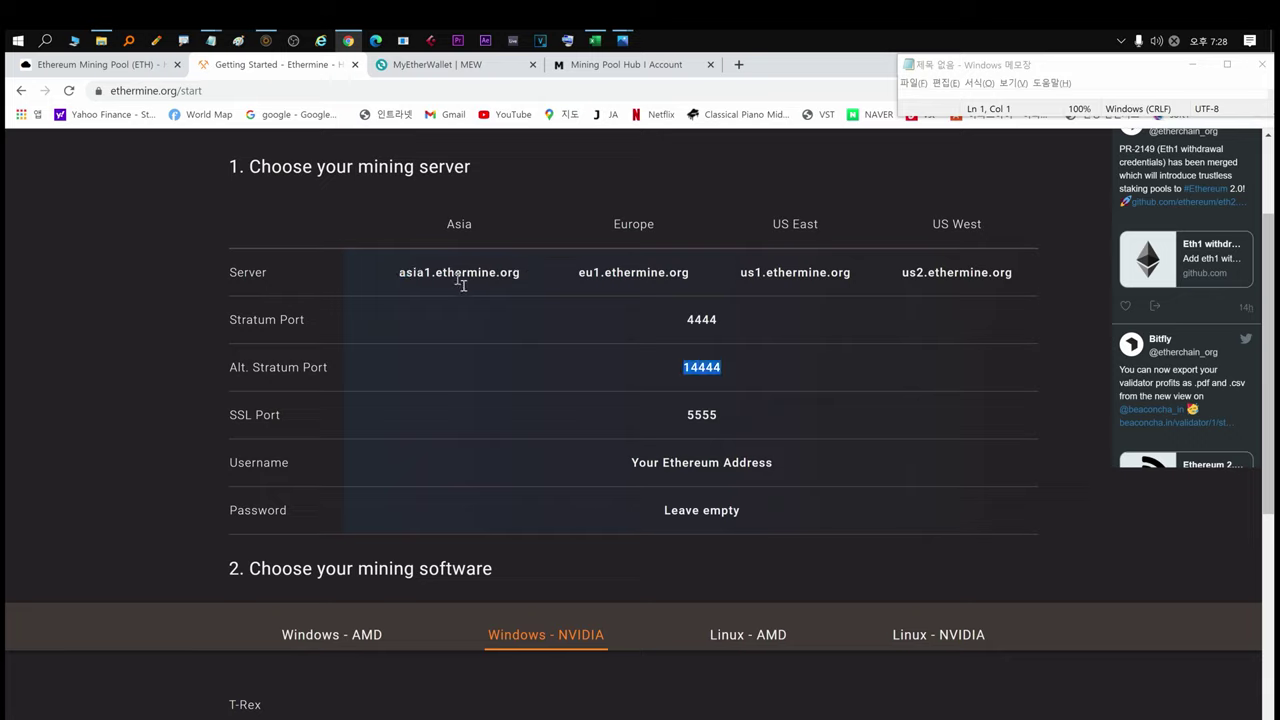
- In start2, select the pool address asia1.ethermine.org:14444, the -pool option and the -wal wallet address
key("alt+Tab")
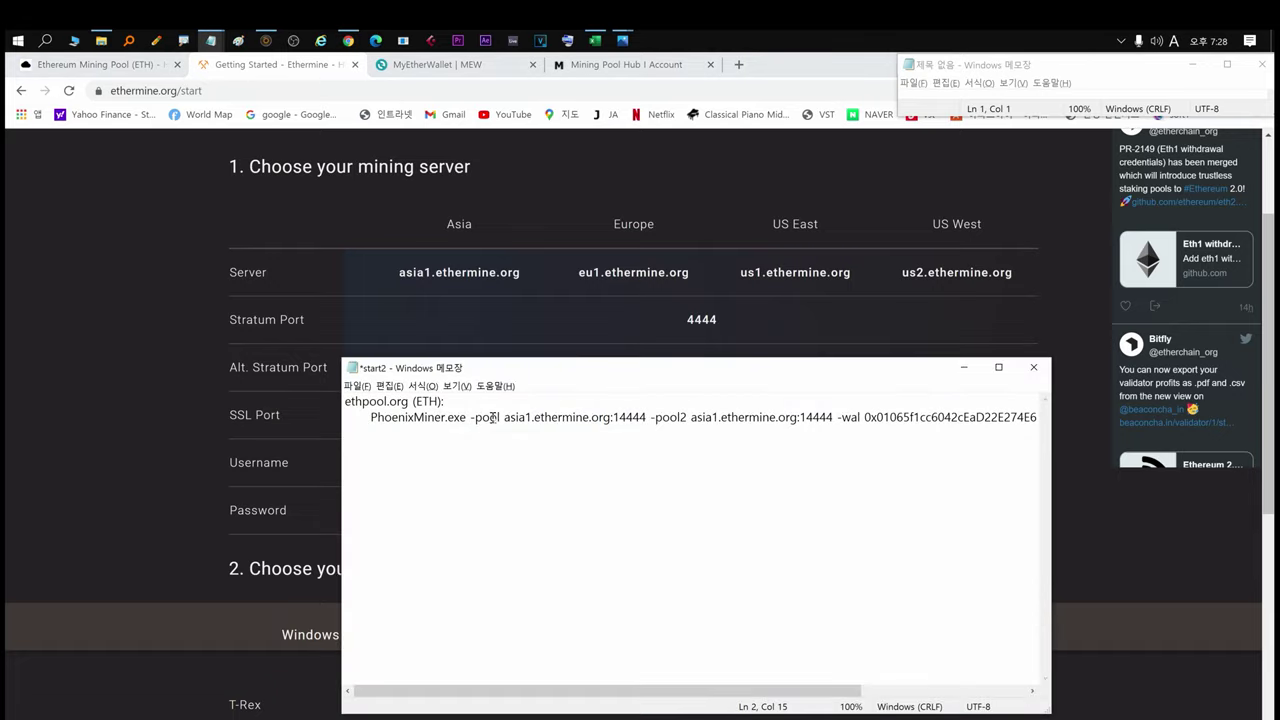
left_click_drag(506, 421, 646, 421)
left_click_drag(471, 417, 240, 400)
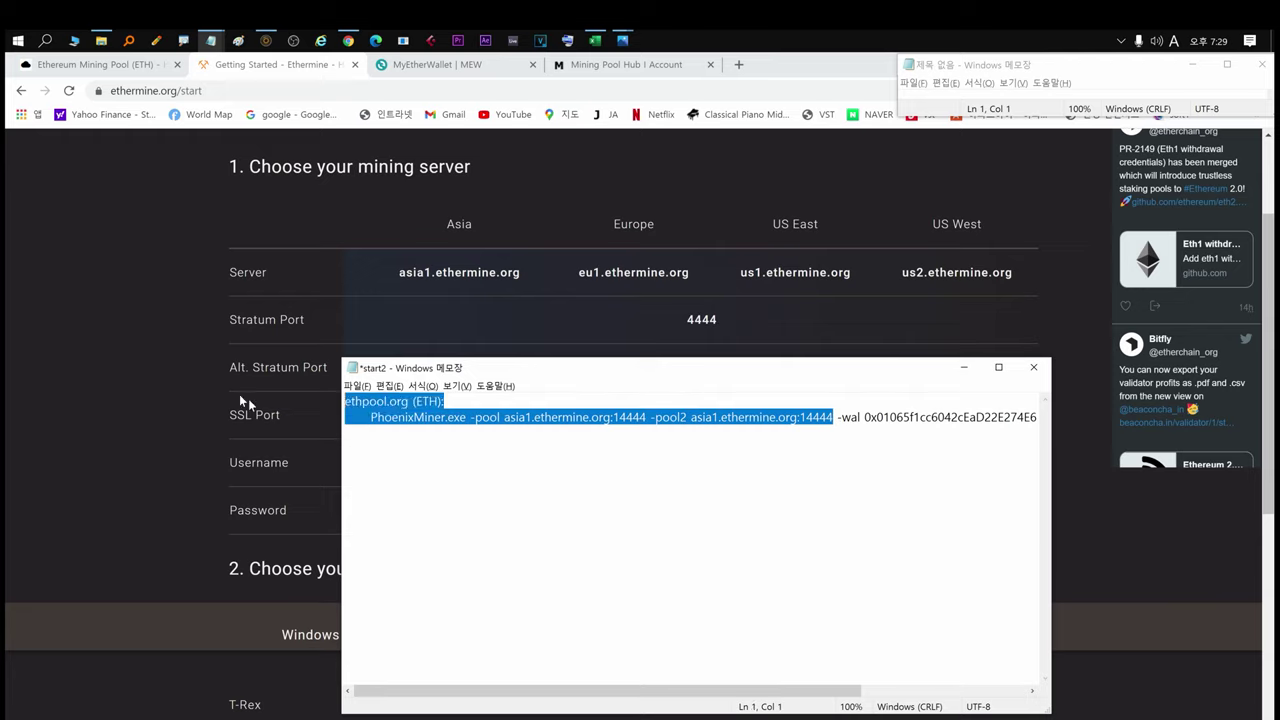
left_click_drag(514, 690, 679, 688)
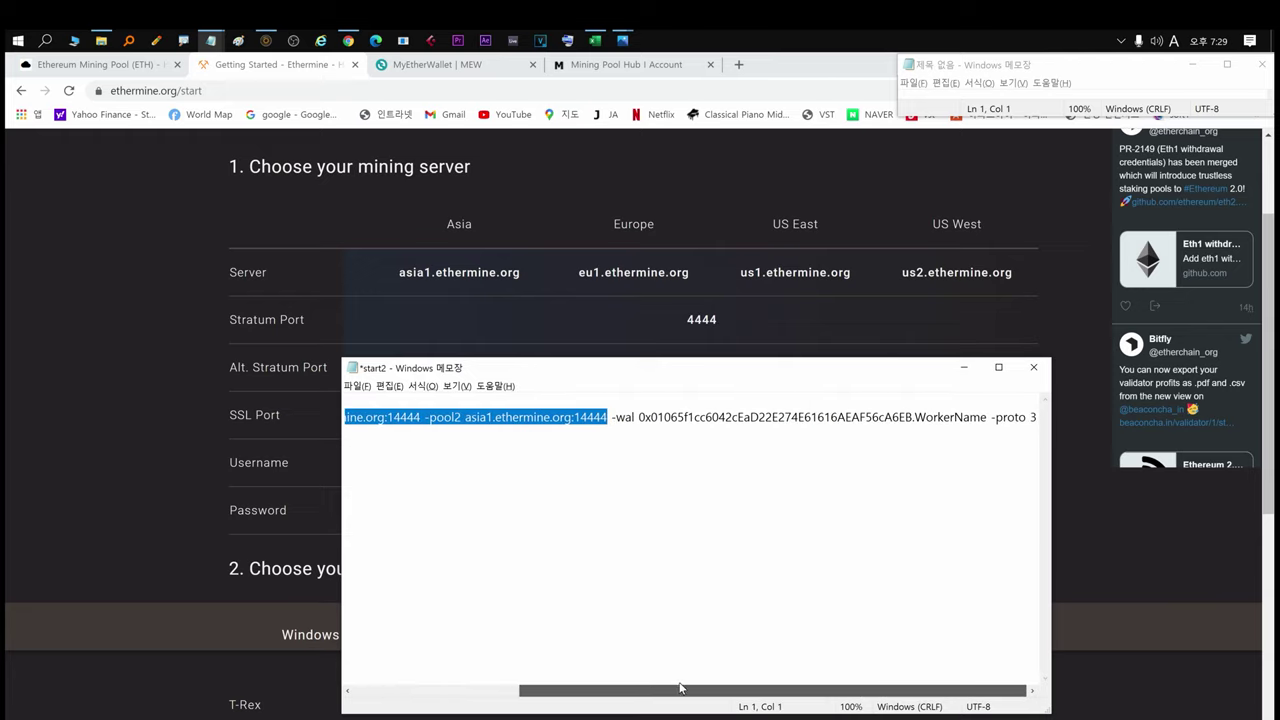
double_click(620, 417)
left_click_drag(638, 417, 917, 420)
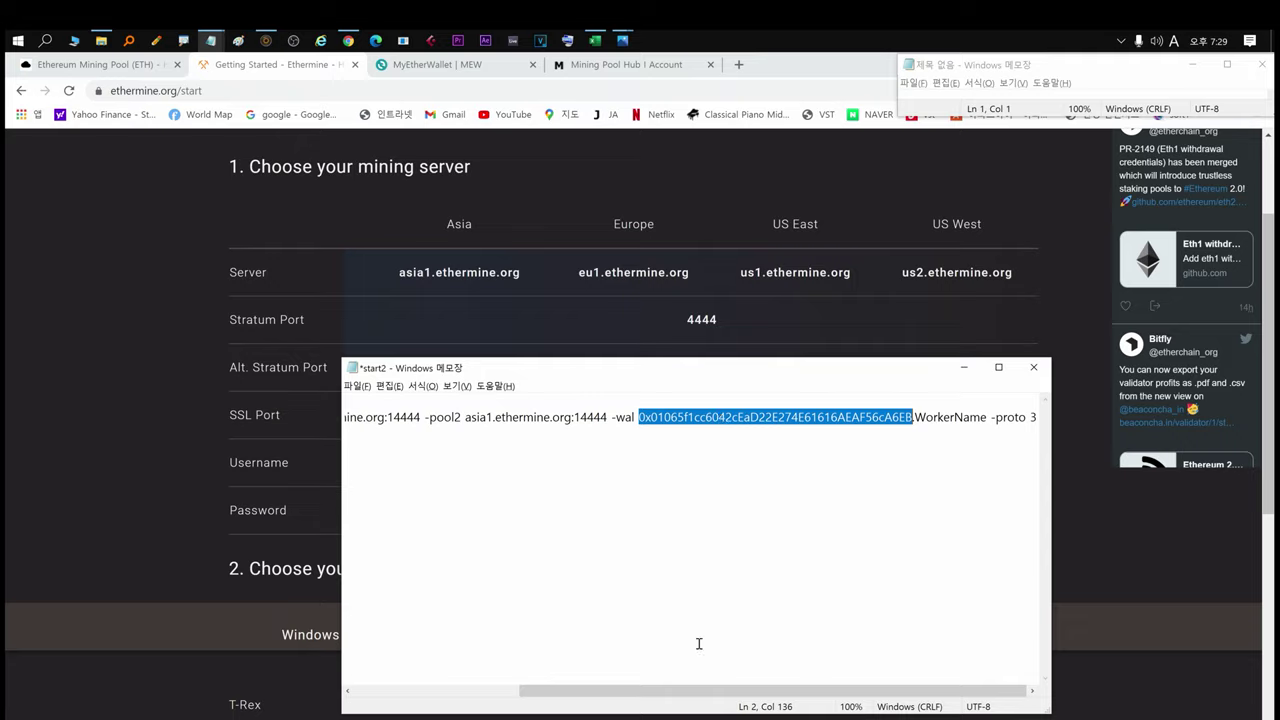
- Reselect the wallet address up to .WorkerName, then close the start2 window
left_click_drag(810, 697, 388, 702)
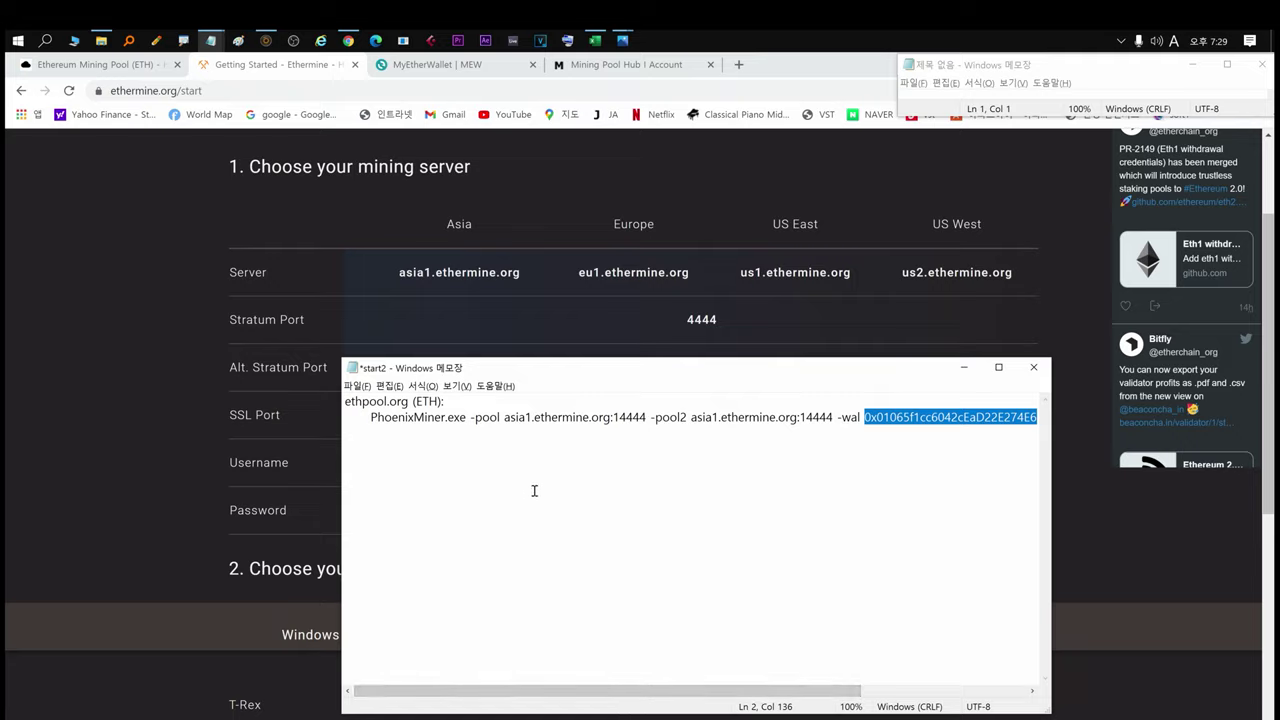
left_click(463, 416)
left_click_drag(457, 686, 327, 706)
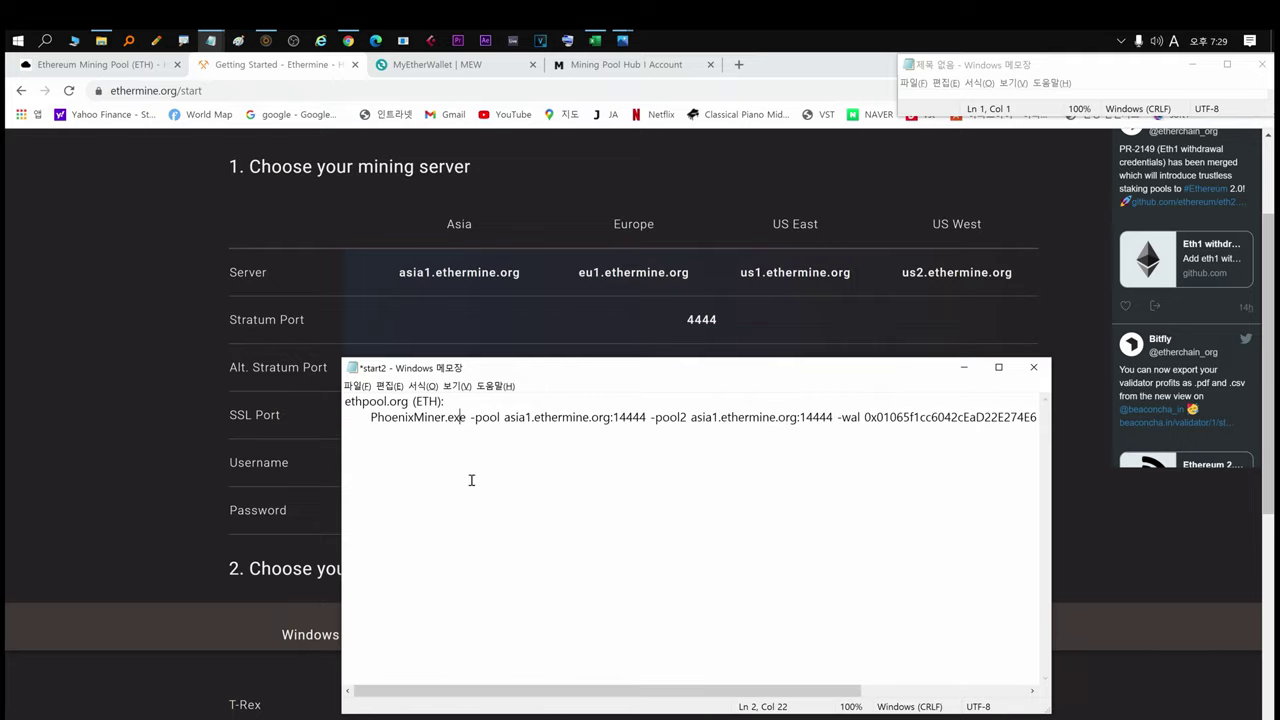
left_click_drag(418, 692, 710, 697)
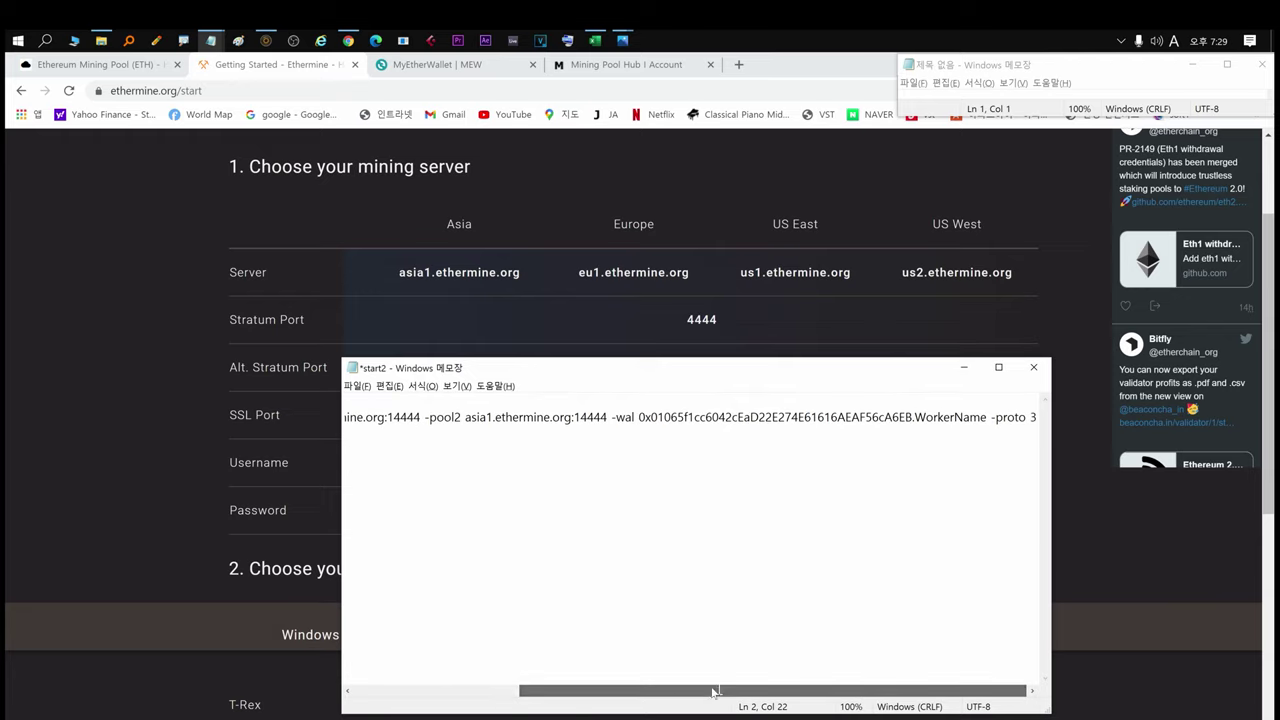
left_click_drag(640, 417, 912, 428)
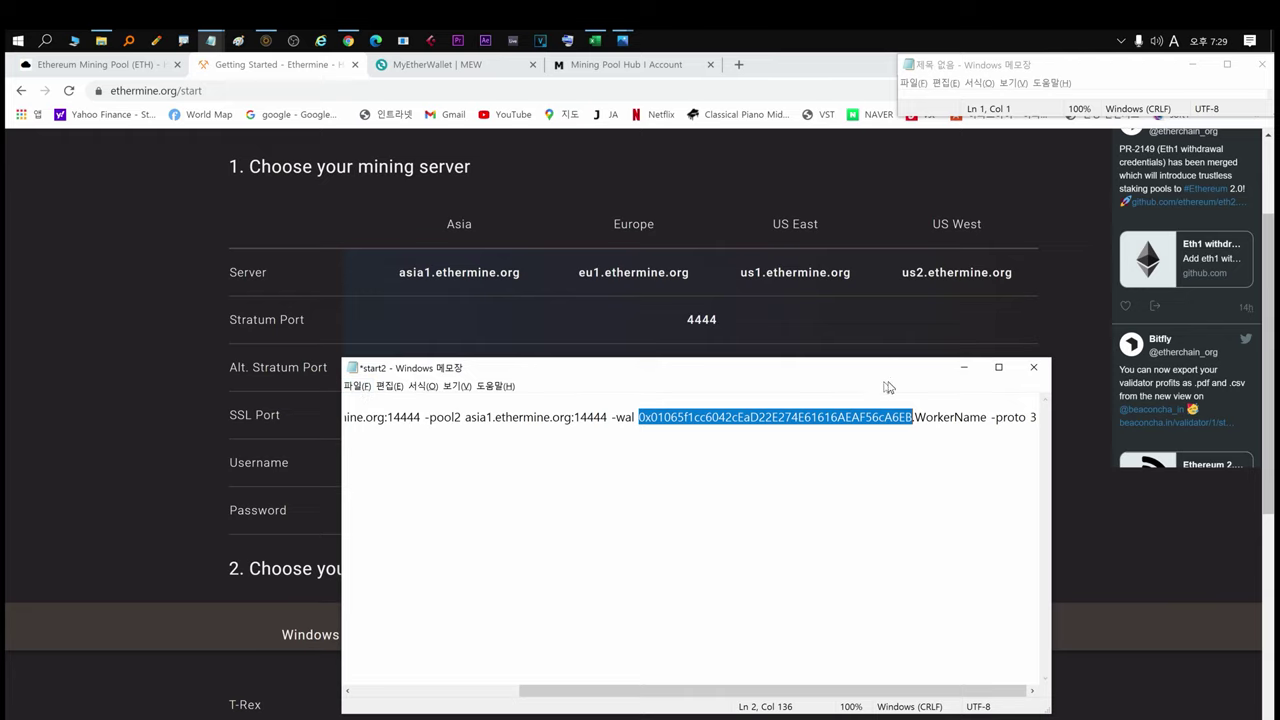
left_click(1033, 367)
- Discard start2's changes, then review line 2 of the start command and close it
left_click(667, 424)
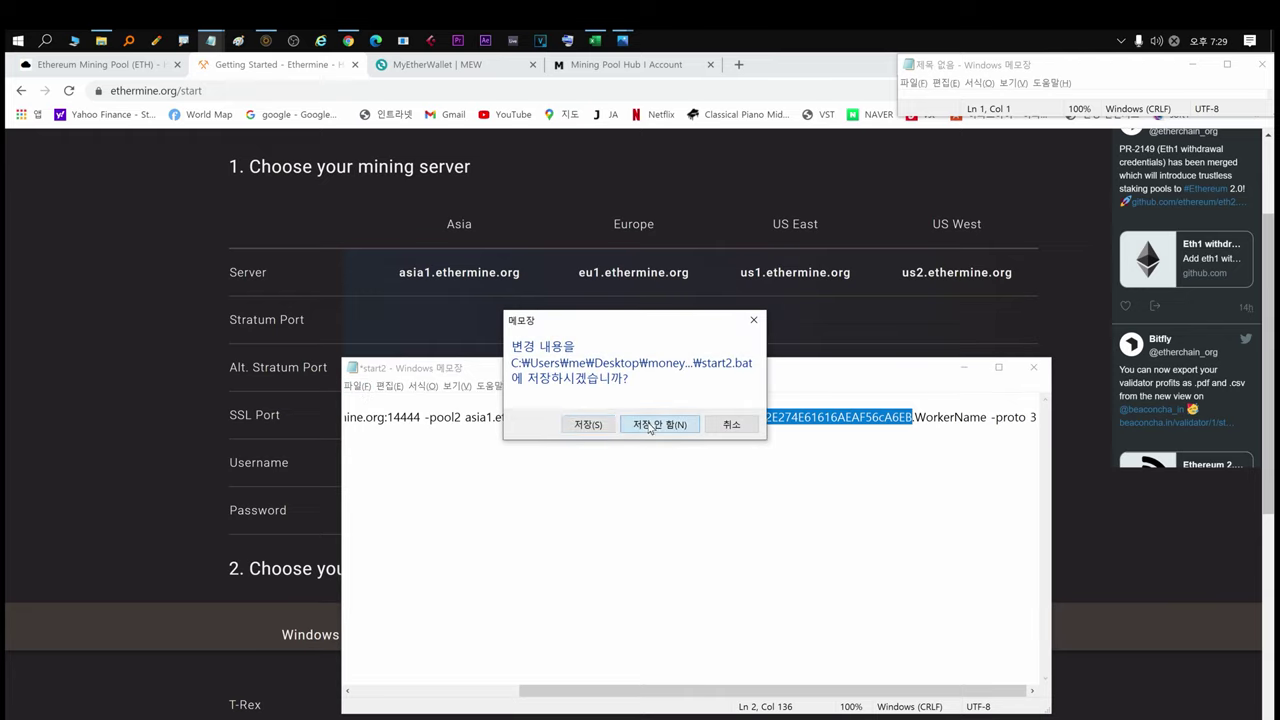
left_click(293, 40)
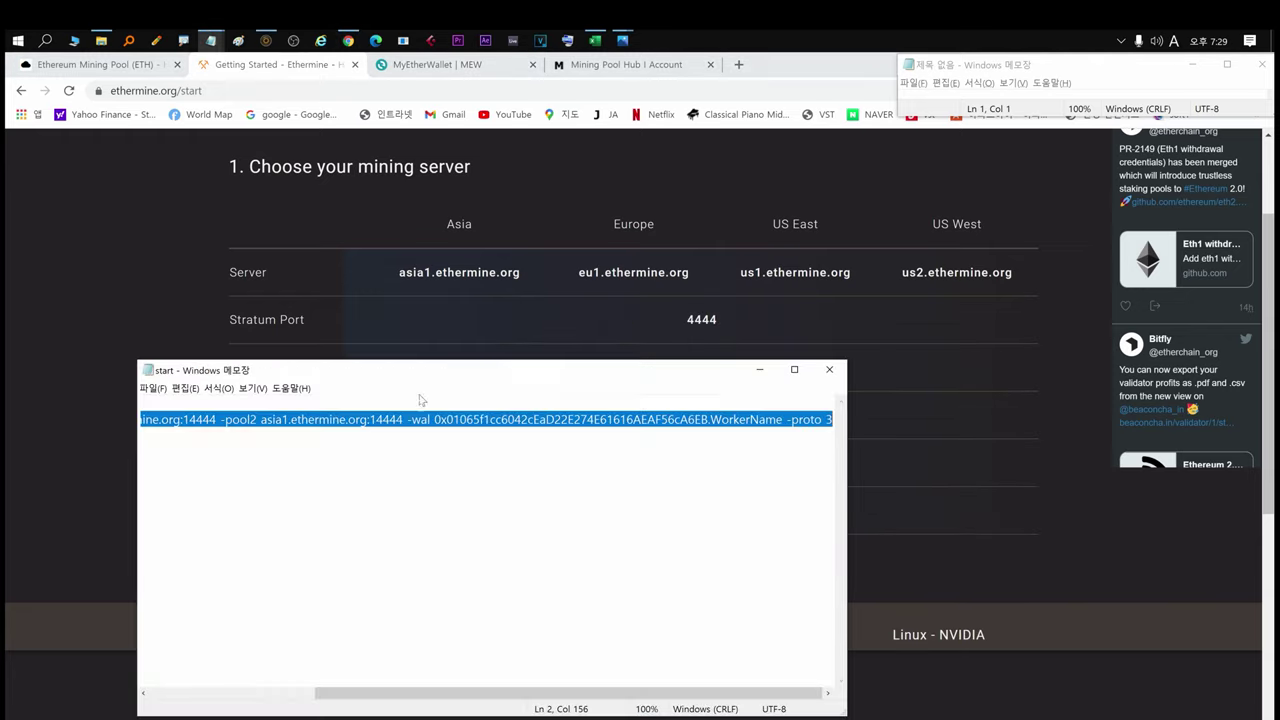
left_click(658, 420)
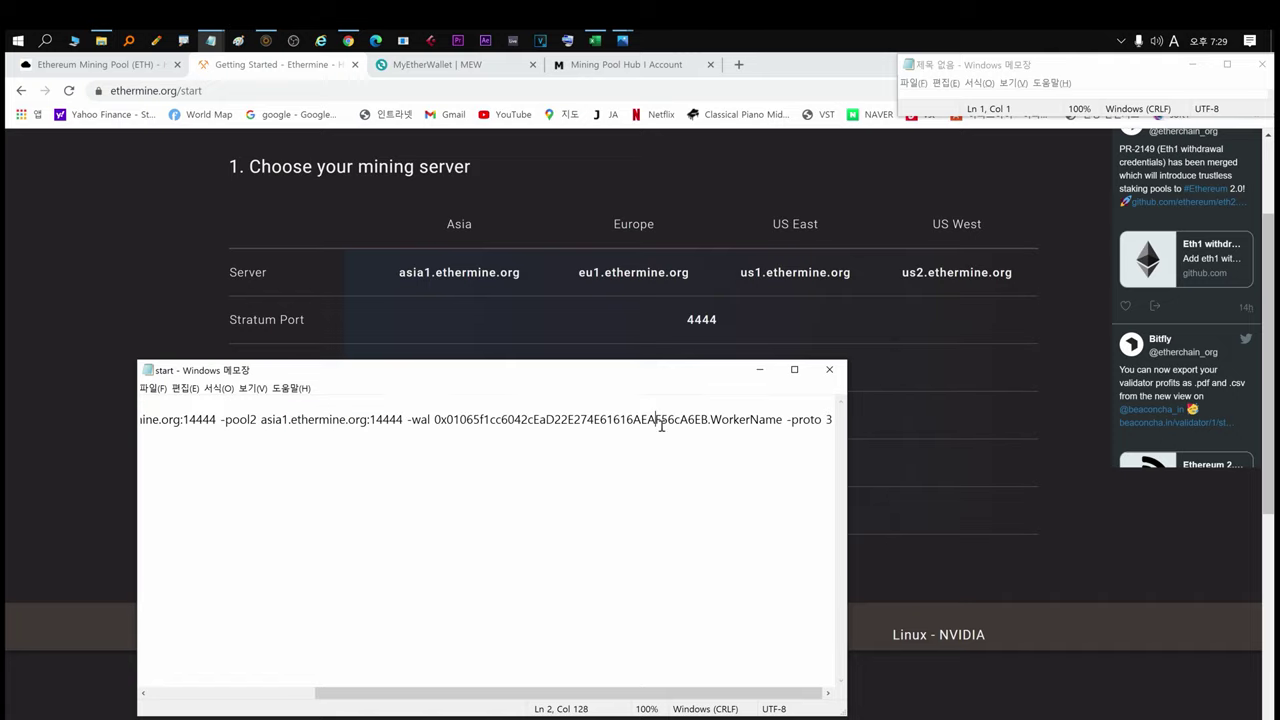
left_click_drag(706, 420, 73, 432)
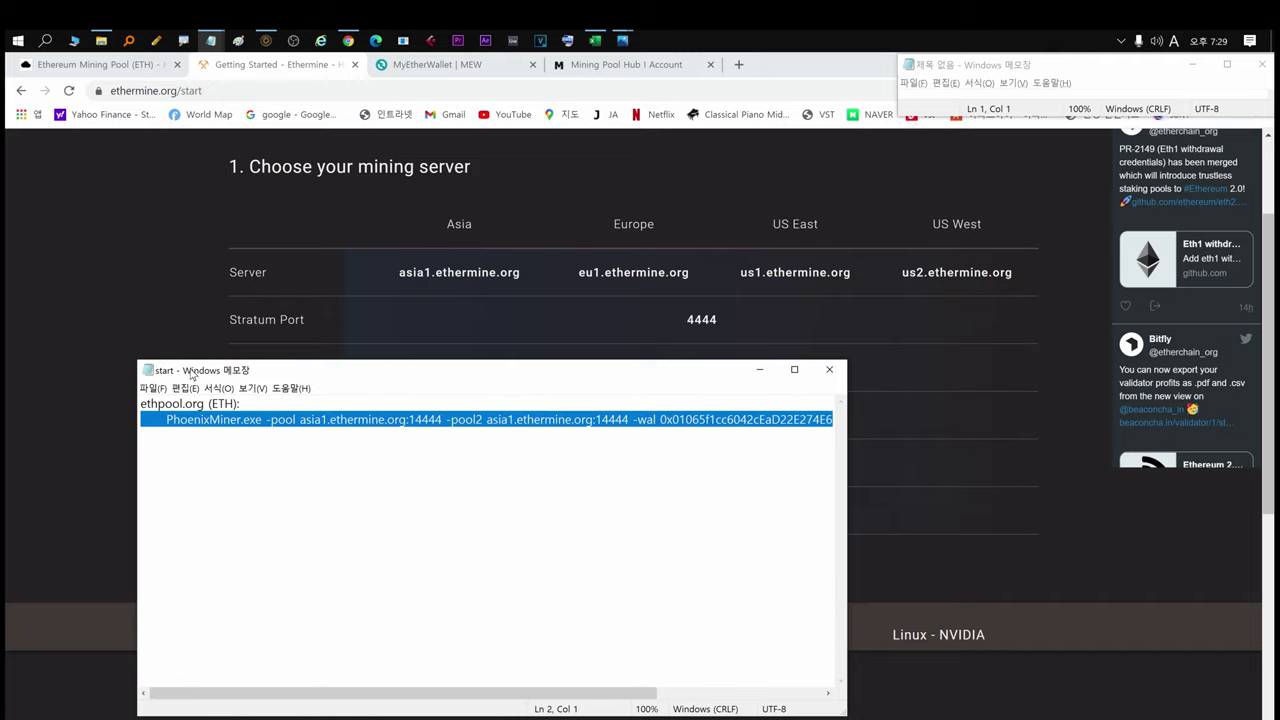
left_click(829, 370)
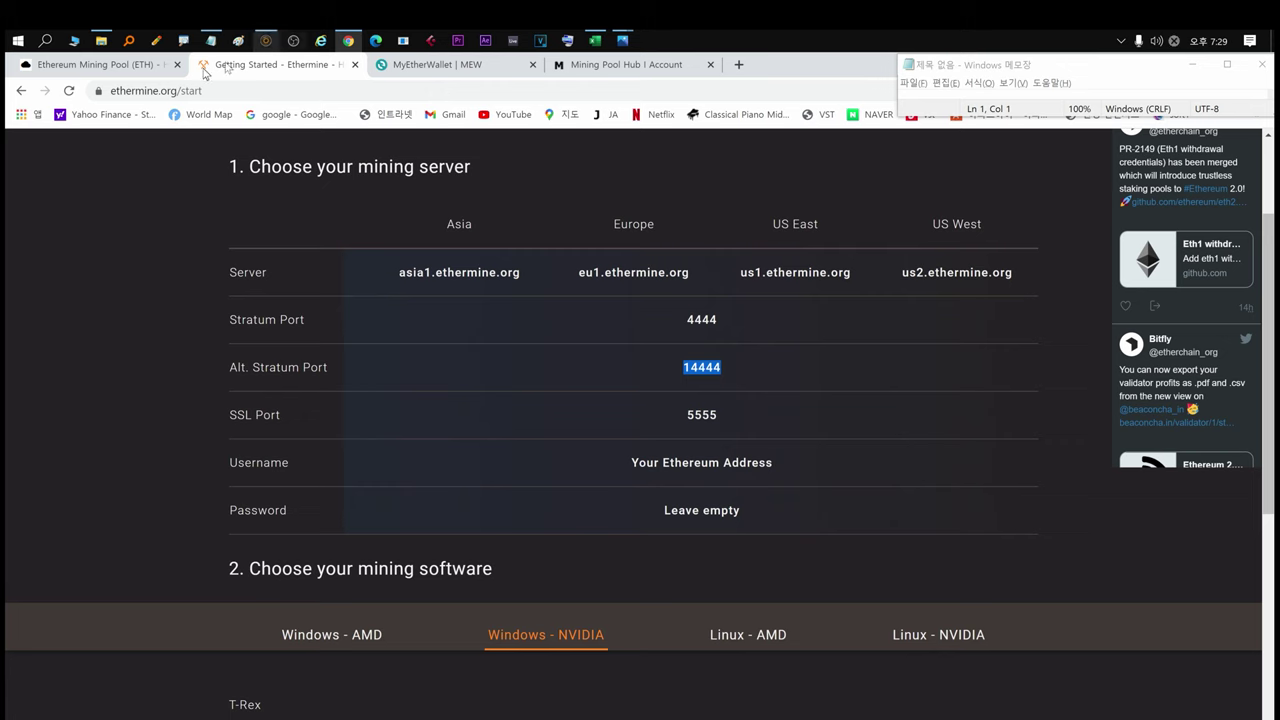
- In the PhoenixMiner folder, cancel a rename of start and move the selection to start_miner
left_click(99, 41)
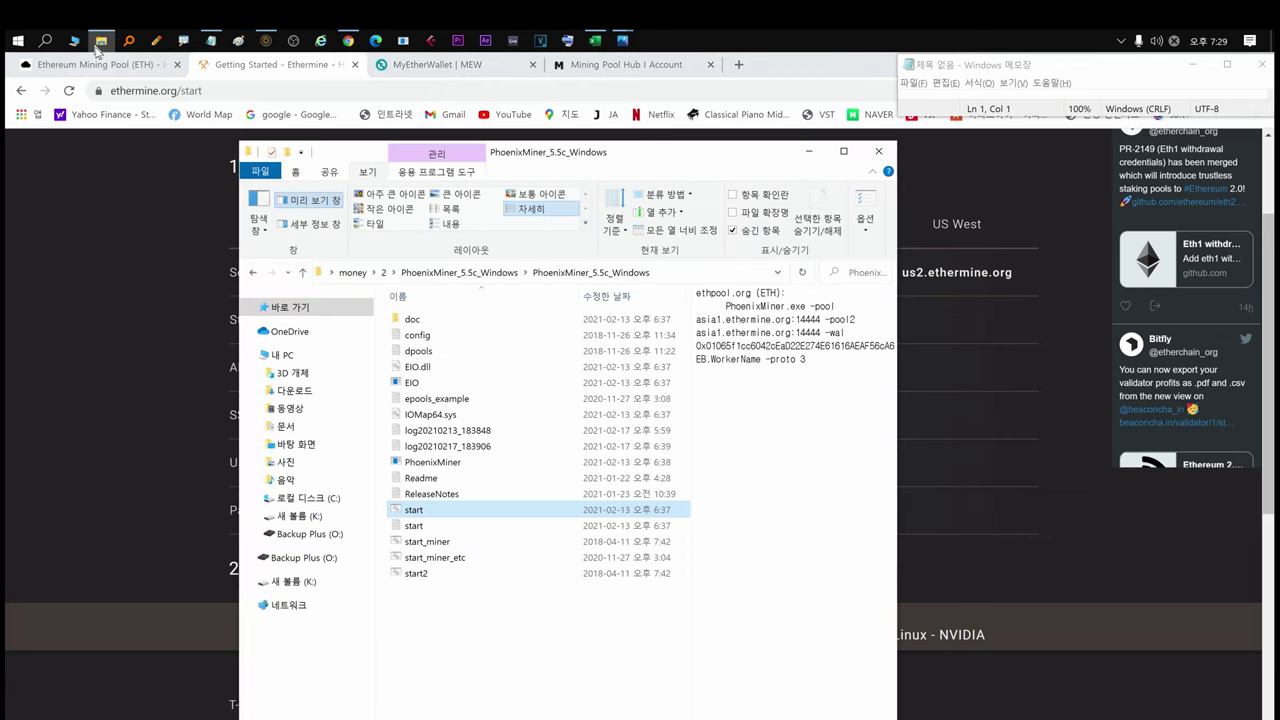
left_click(422, 511)
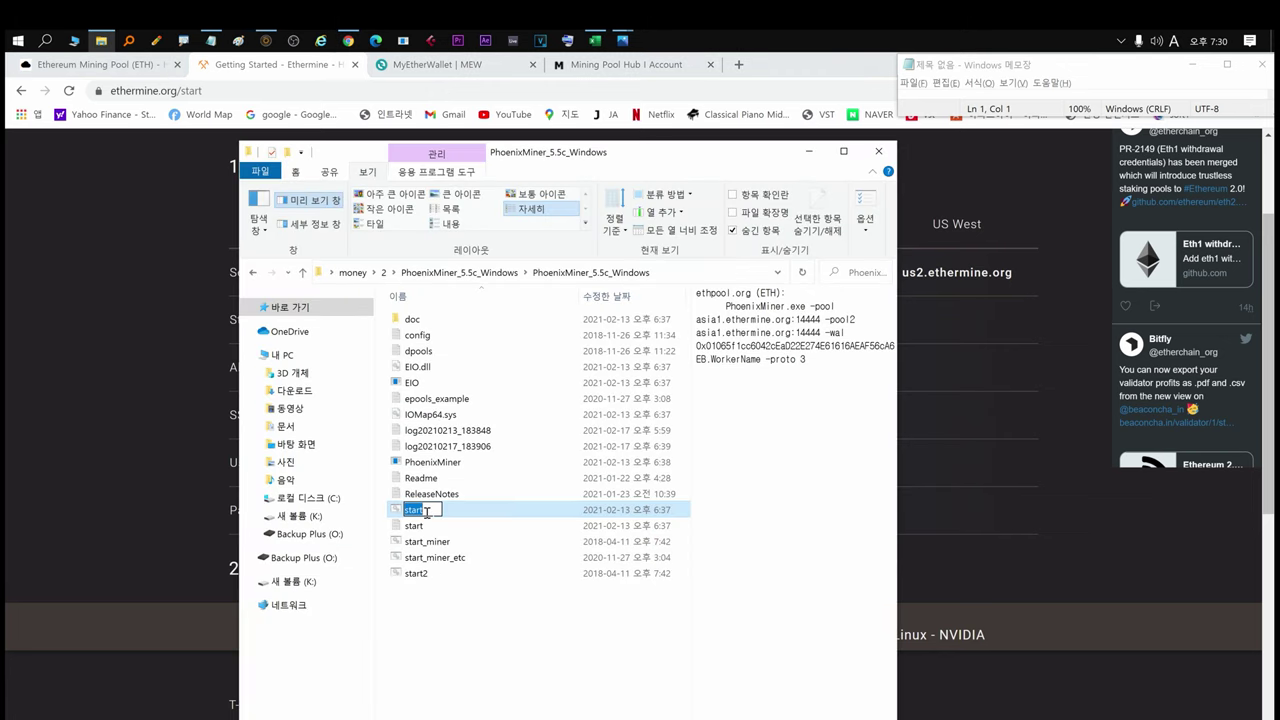
key("Return")
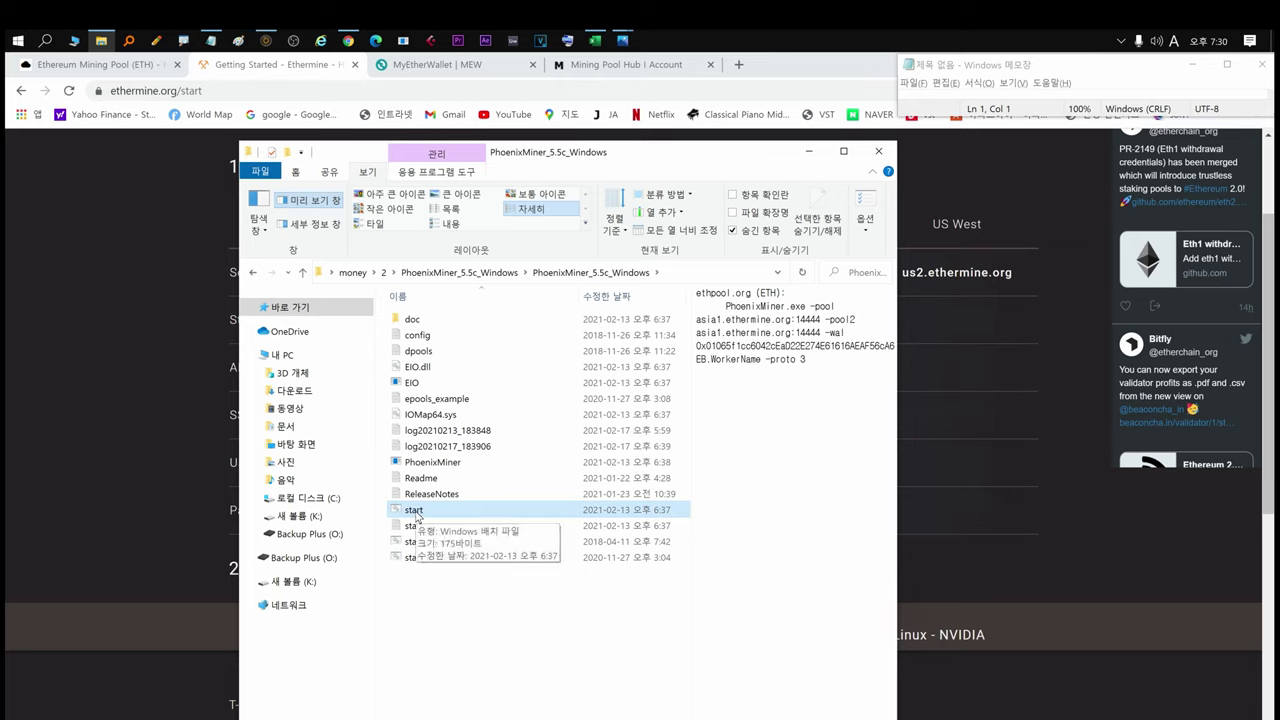
key("Down")
key("Down")
- Run start.bat to mine on asia1.ethermine.org:14444 at about 24.7 MH/s, then close the console
double_click(422, 513)
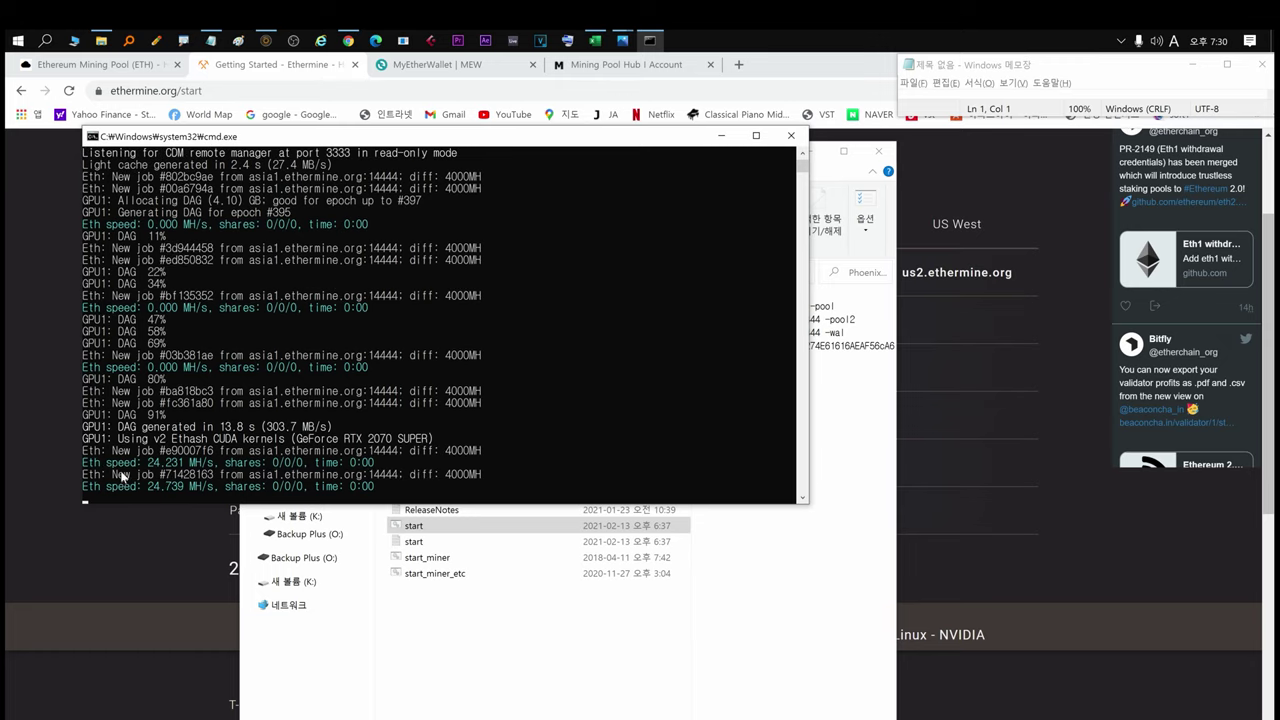
left_click(790, 137)
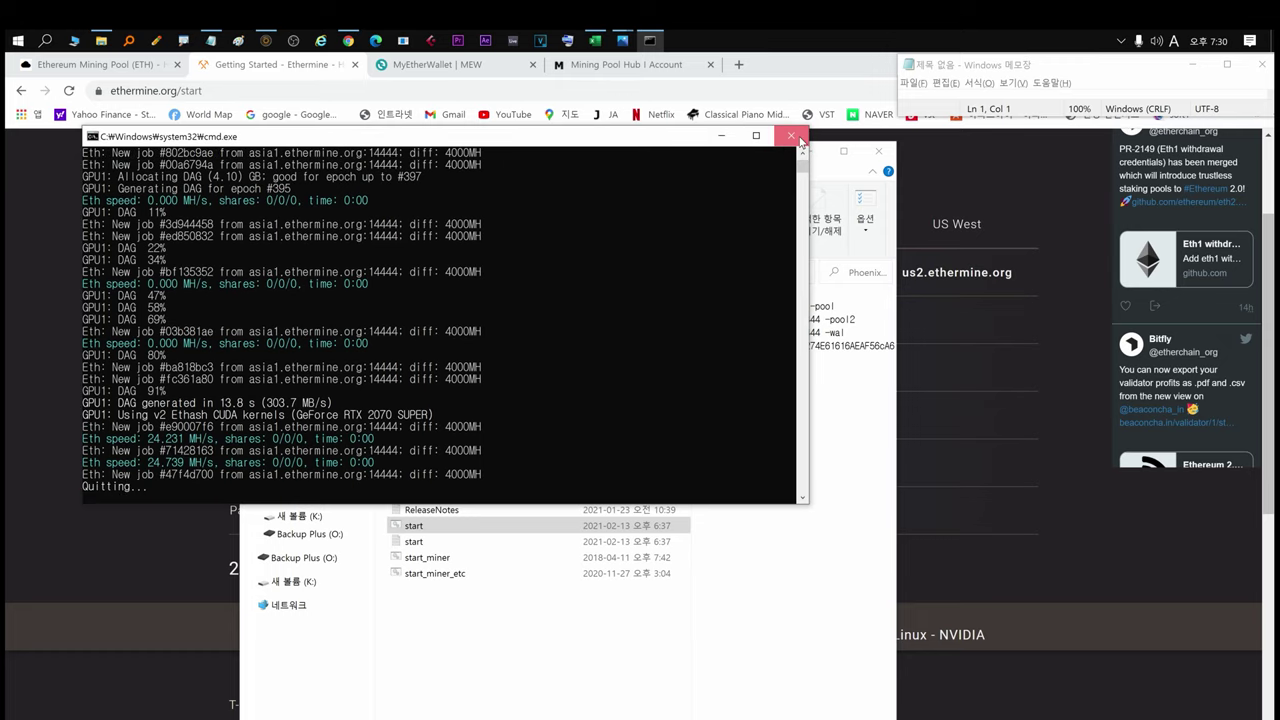
left_click(800, 141)
- Return to Ethermine's connection page and open the Miner Address search
left_click(206, 348)
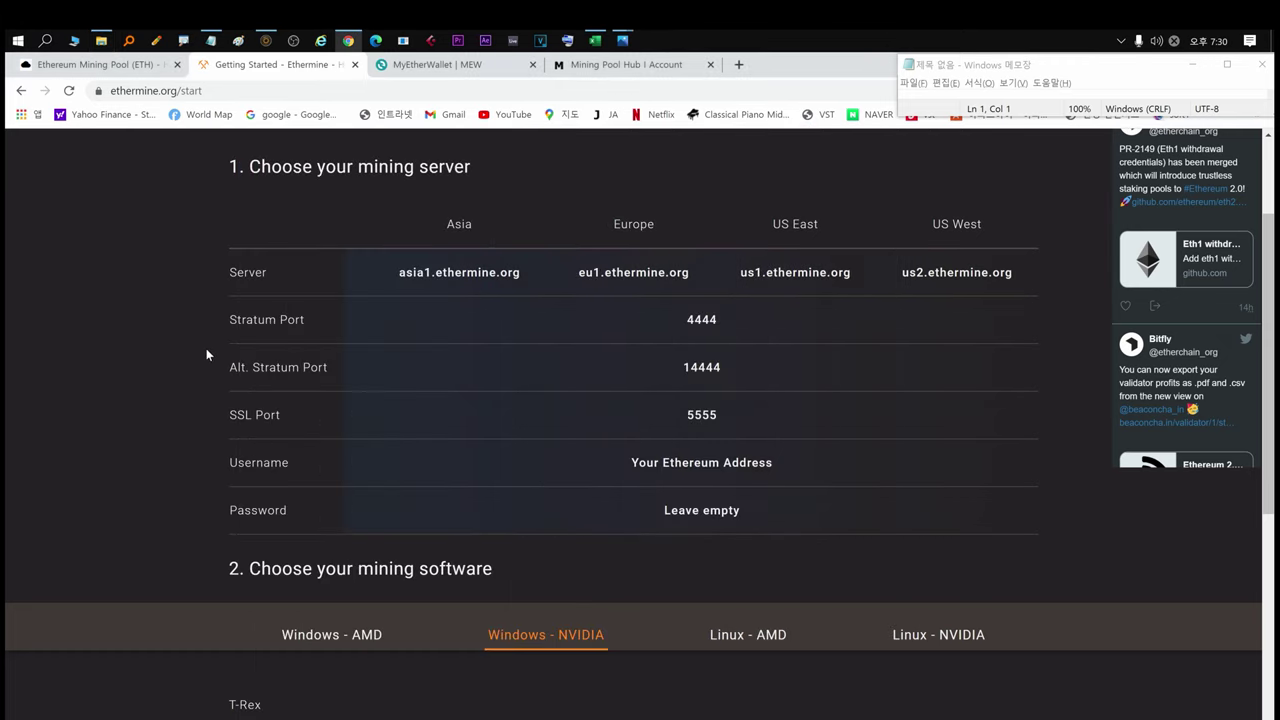
scroll(206, 348, "up", 2)
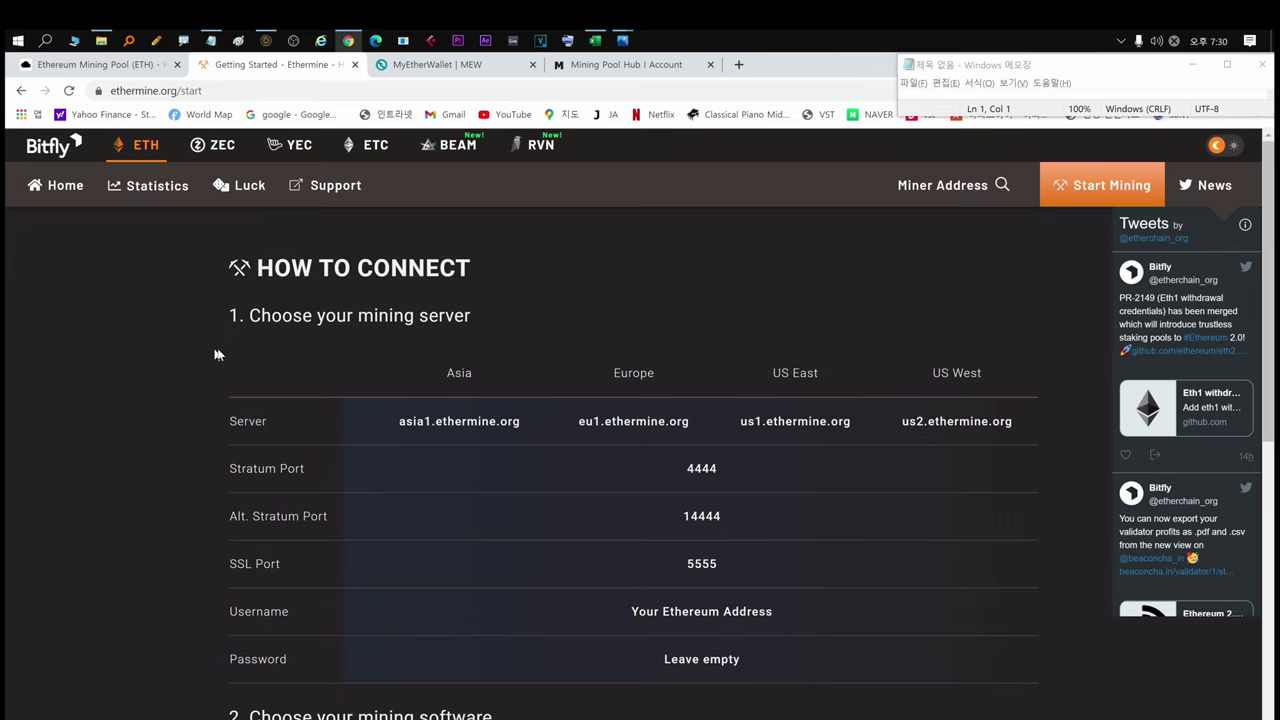
left_click(995, 186)
- Go up a folder and back into the nested PhoenixMiner_5.5c_Windows folder
key("alt+Tab")
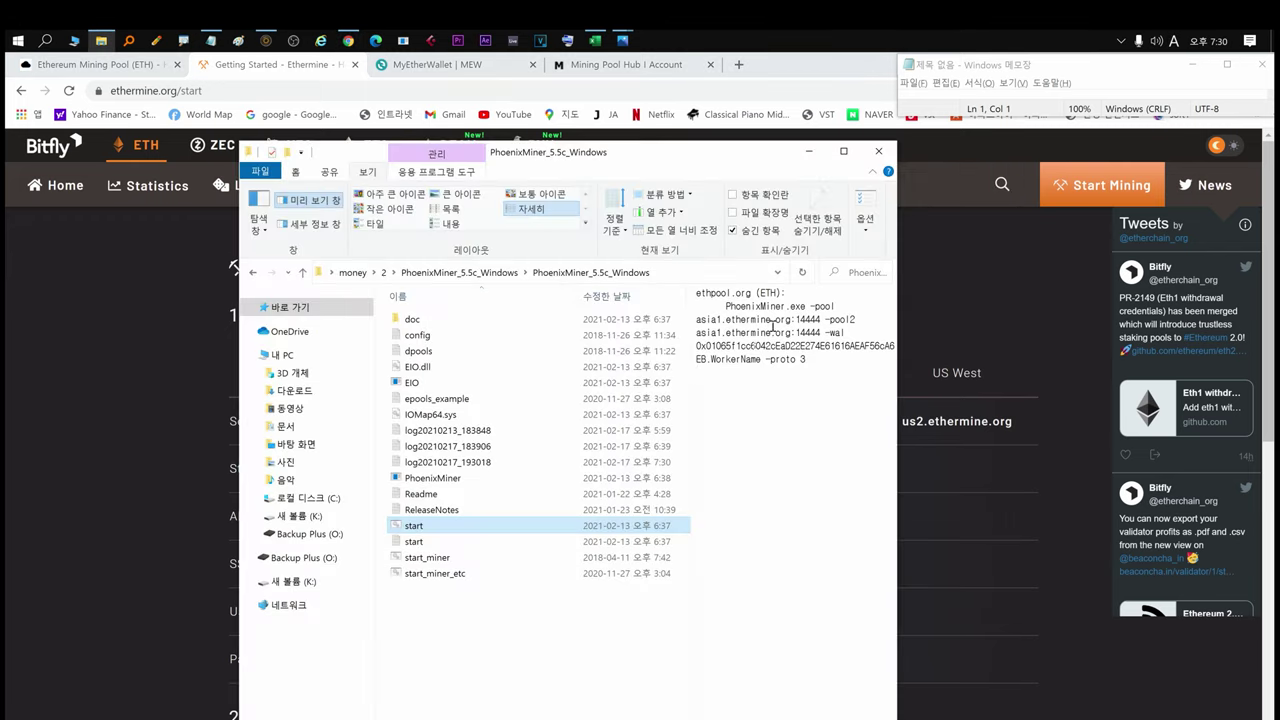
key("BackSpace")
key("BackSpace")
left_click(495, 320)
key("F2")
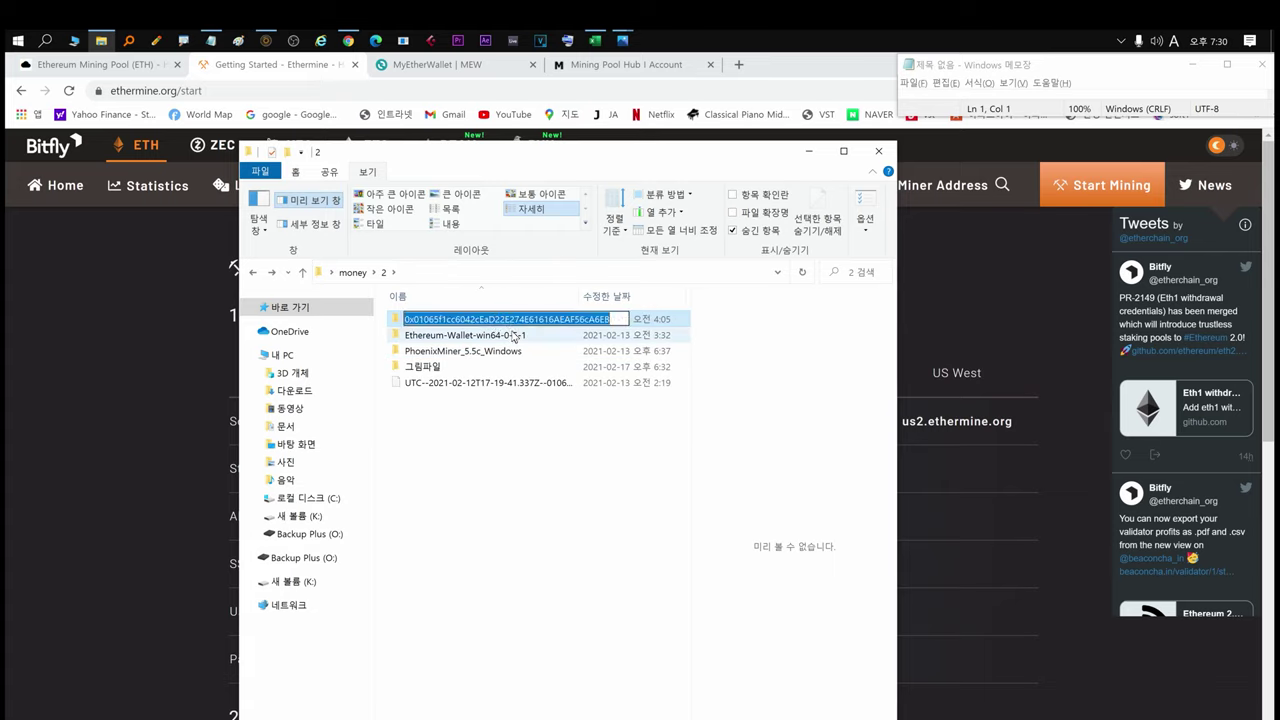
double_click(462, 350)
double_click(463, 320)
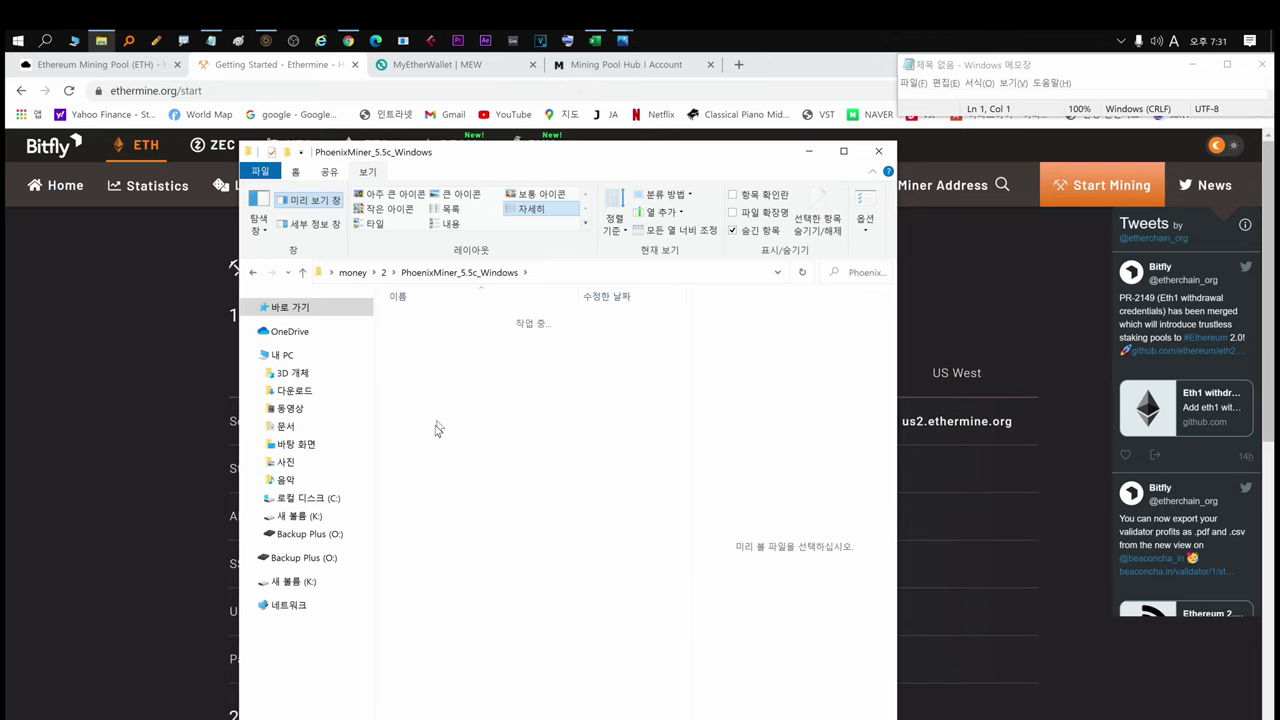
- Open start in Notepad and copy the wallet address after -wal
double_click(430, 524)
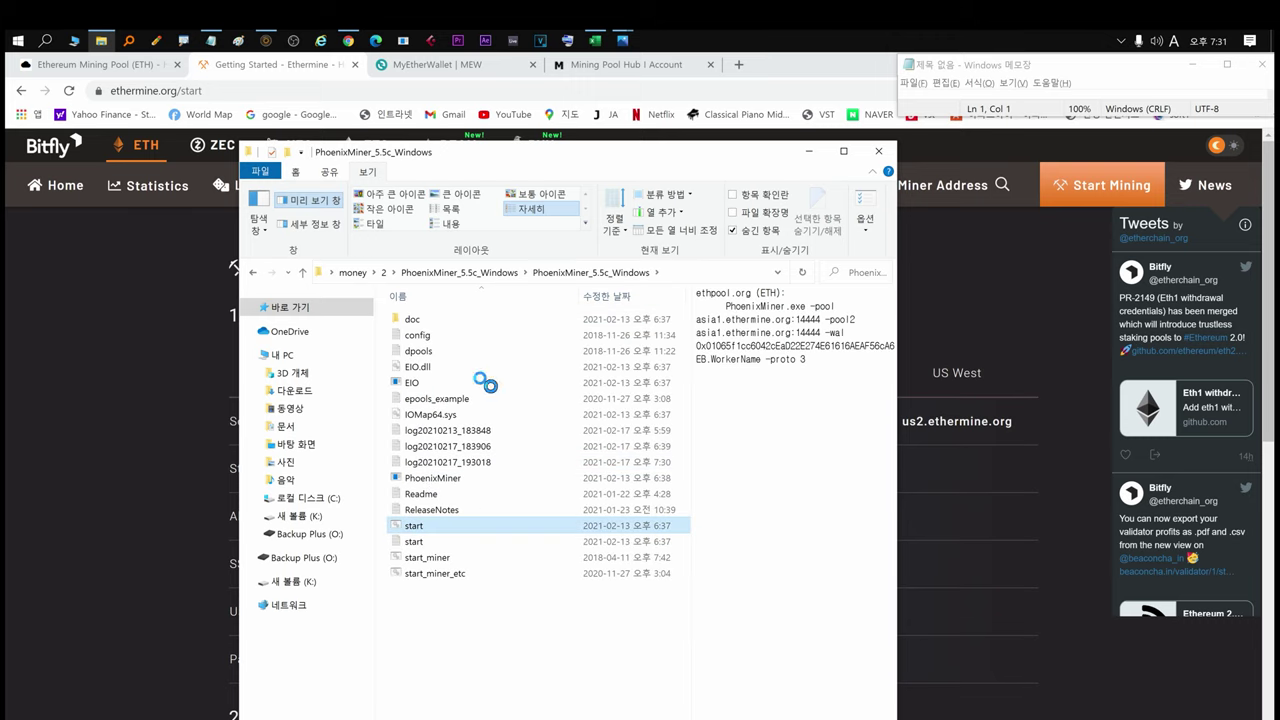
right_click(430, 522)
left_click(480, 172)
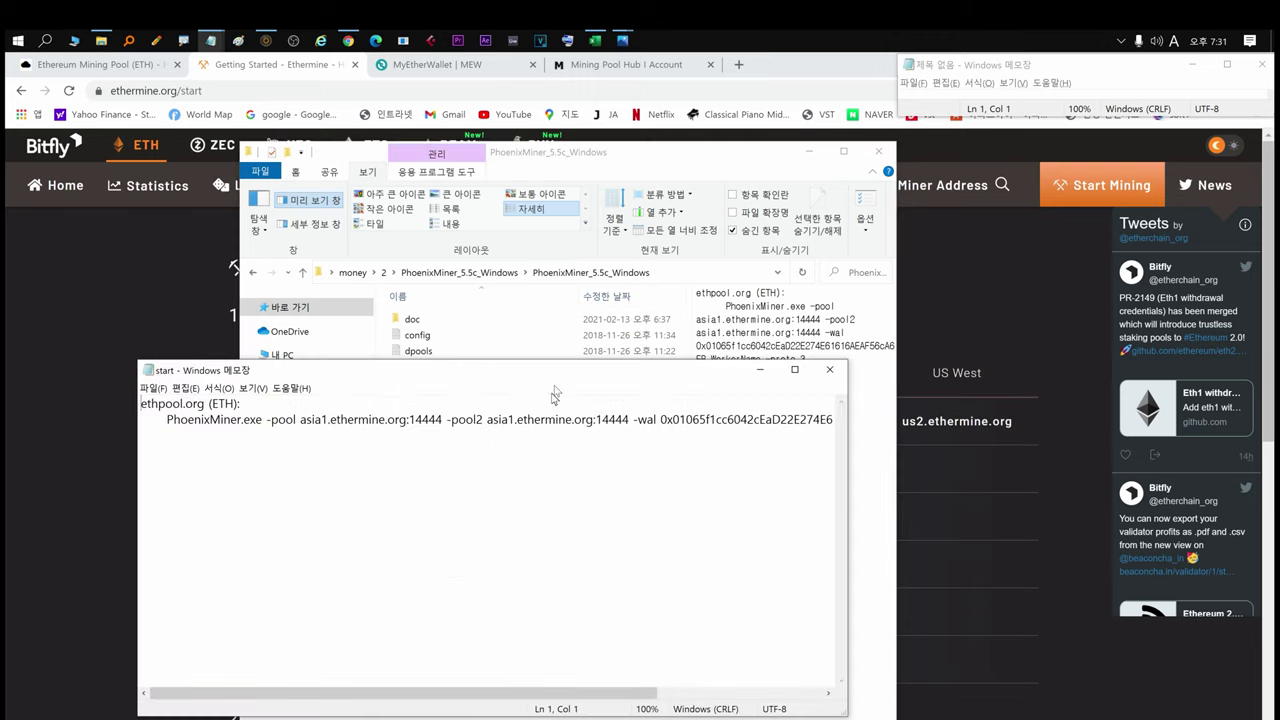
left_click_drag(661, 420, 696, 425)
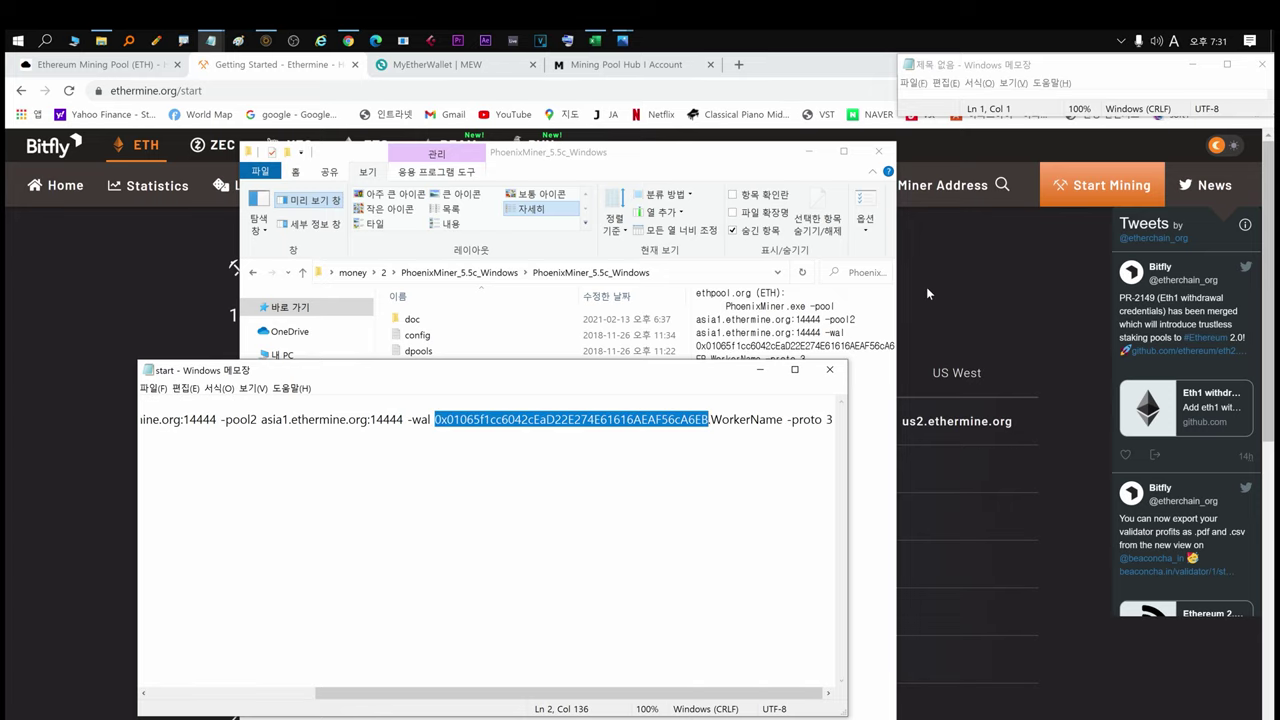
- Paste the copied wallet address into Ethermine's miner address search
left_click(926, 292)
left_click(934, 185)
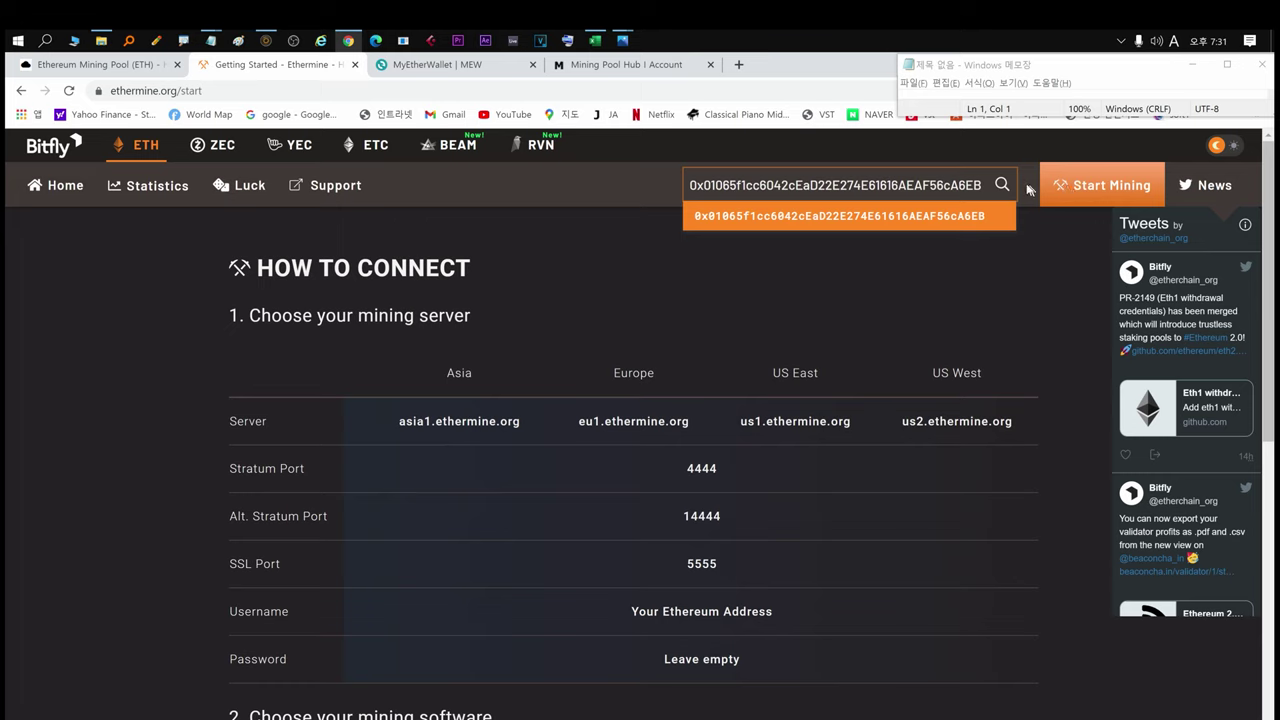
- Open the wallet's Ethermine mining dashboard and scroll through its stats
key("Return")
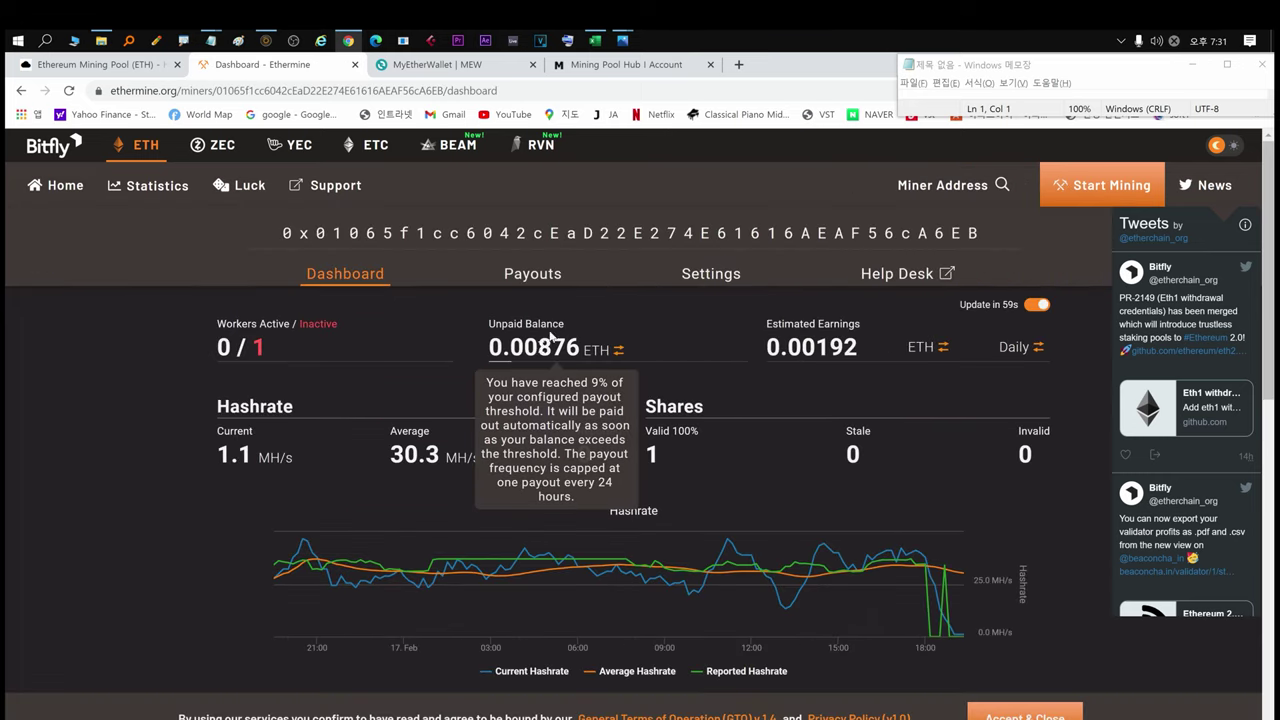
scroll(700, 558, "down", 1)
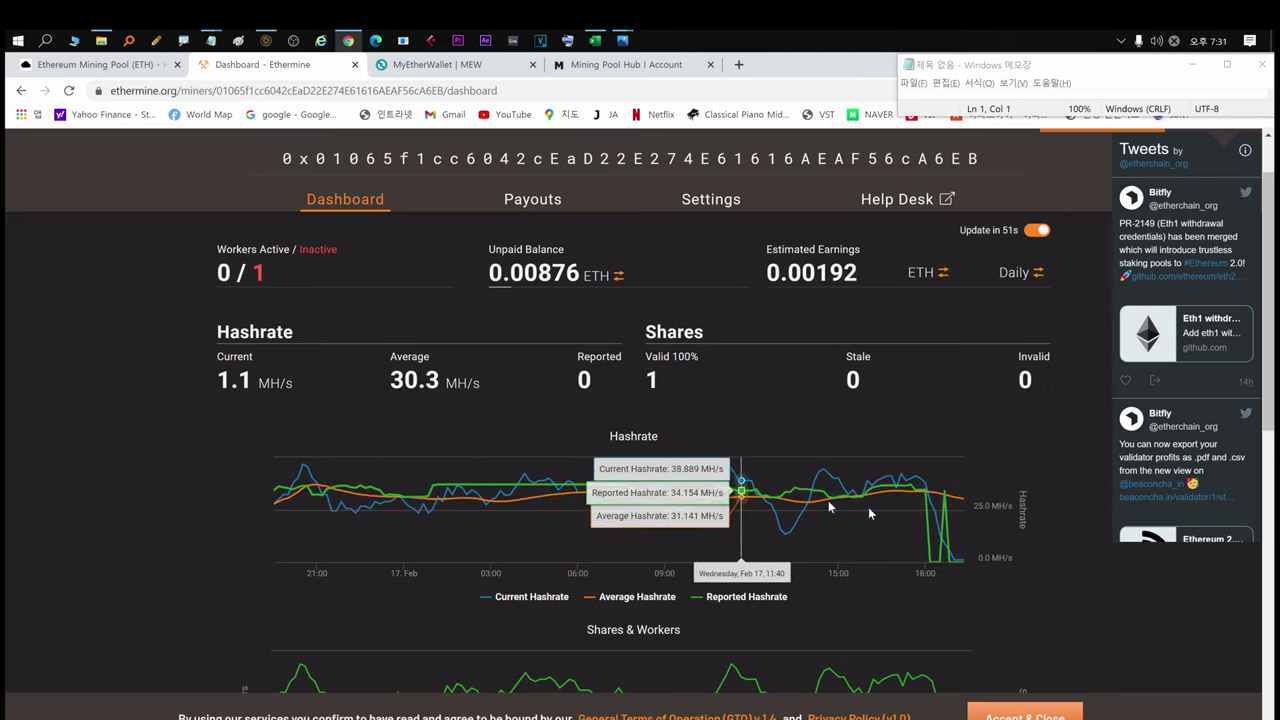
mouse_move(424, 392)
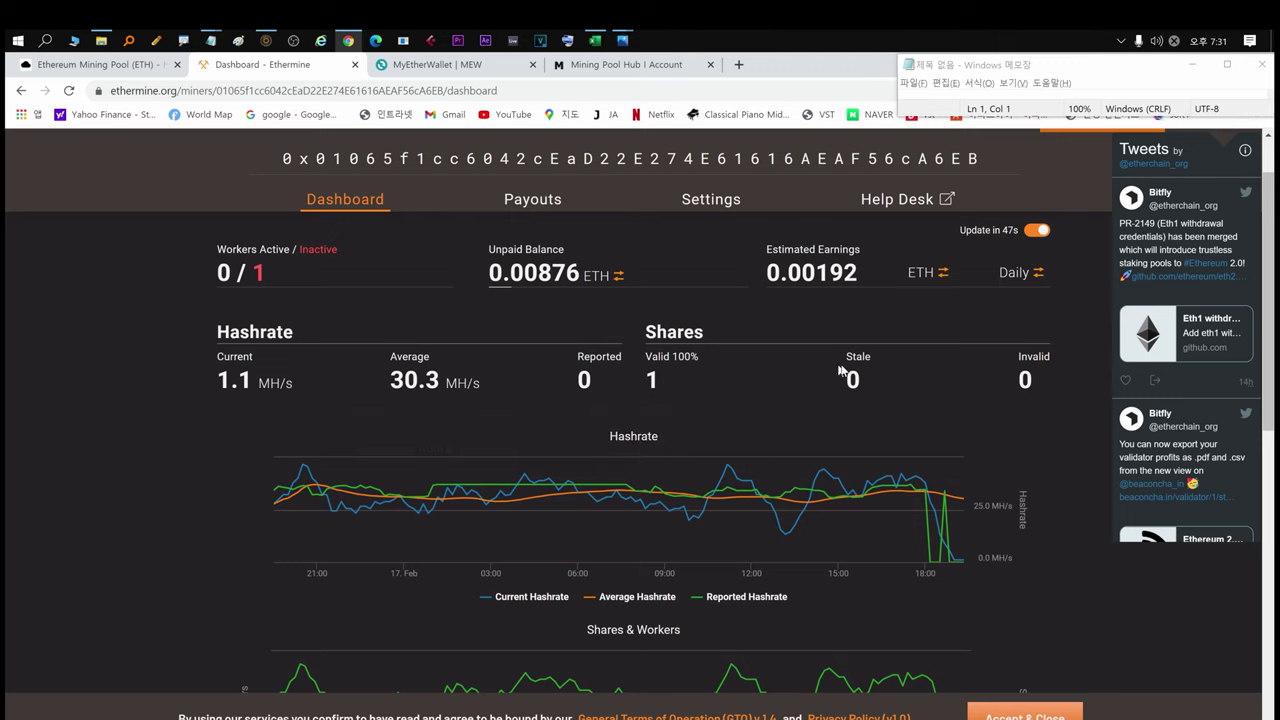
scroll(885, 387, "up", 1)
- Cycle balances through USD and ETH to BTC (0.000309 unpaid, 0.000068 estimated), then bring up Excel
left_click(597, 355)
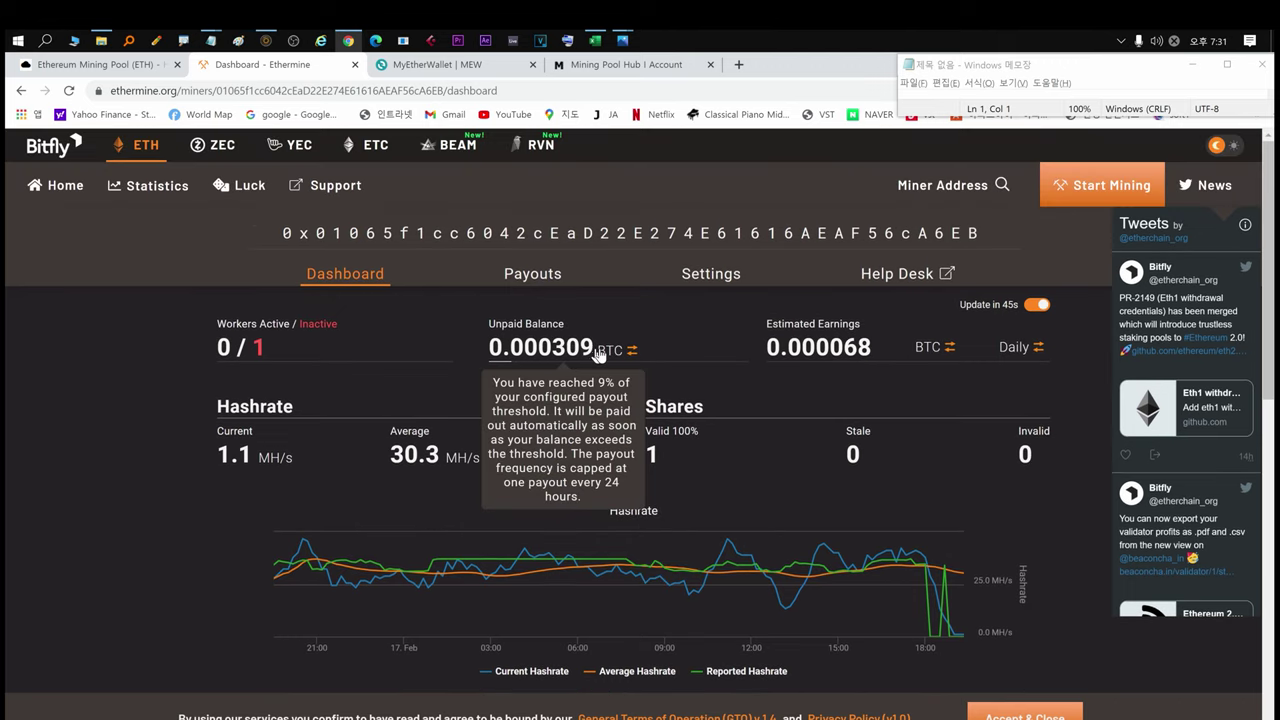
left_click(578, 355)
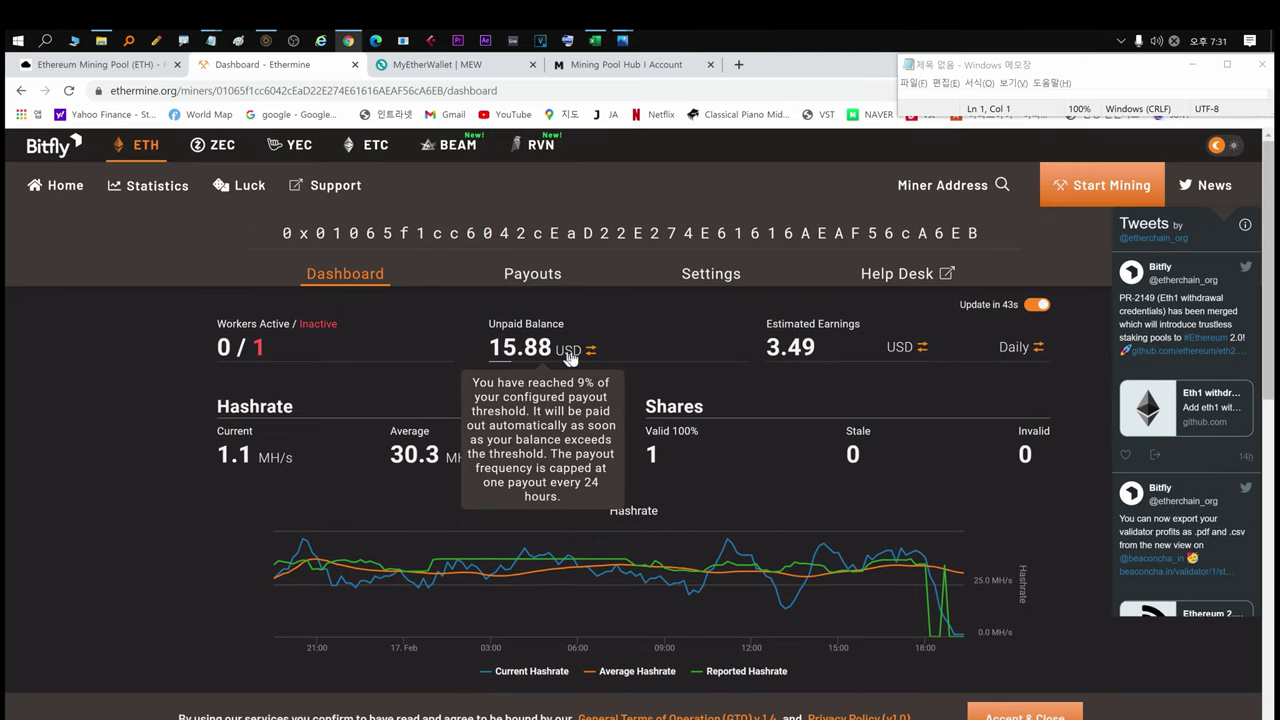
left_click(569, 355)
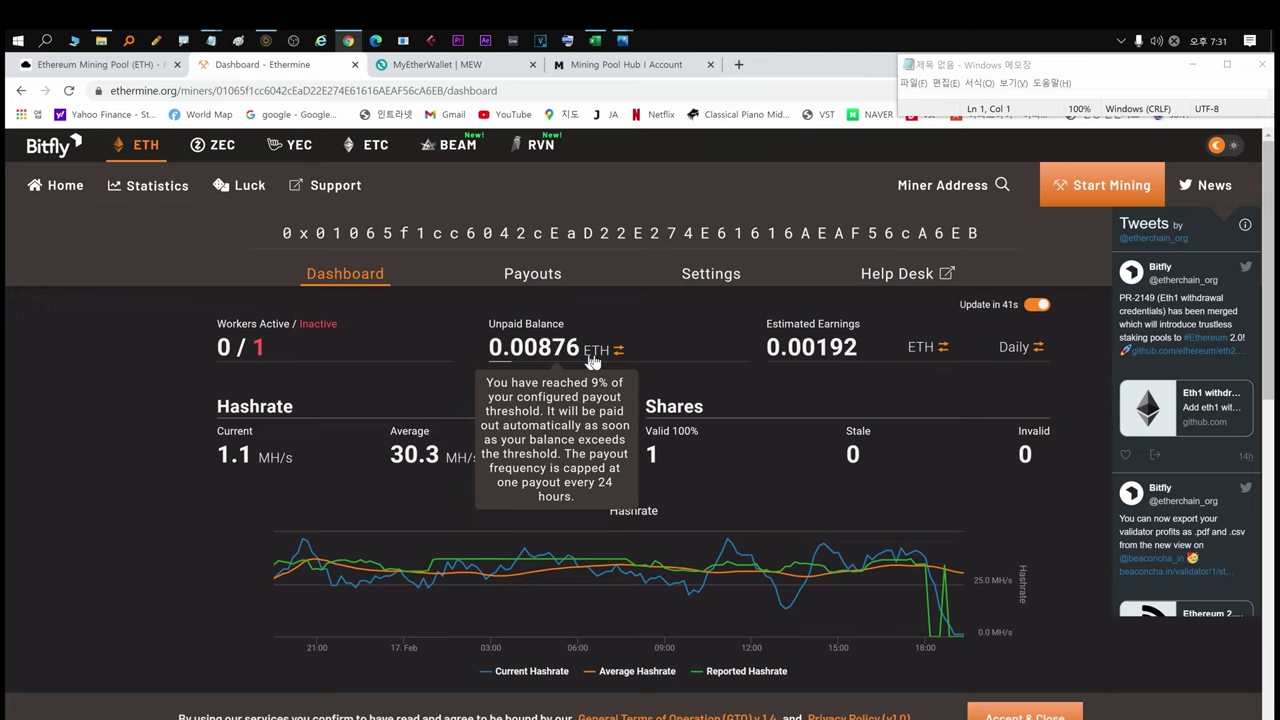
left_click(550, 360)
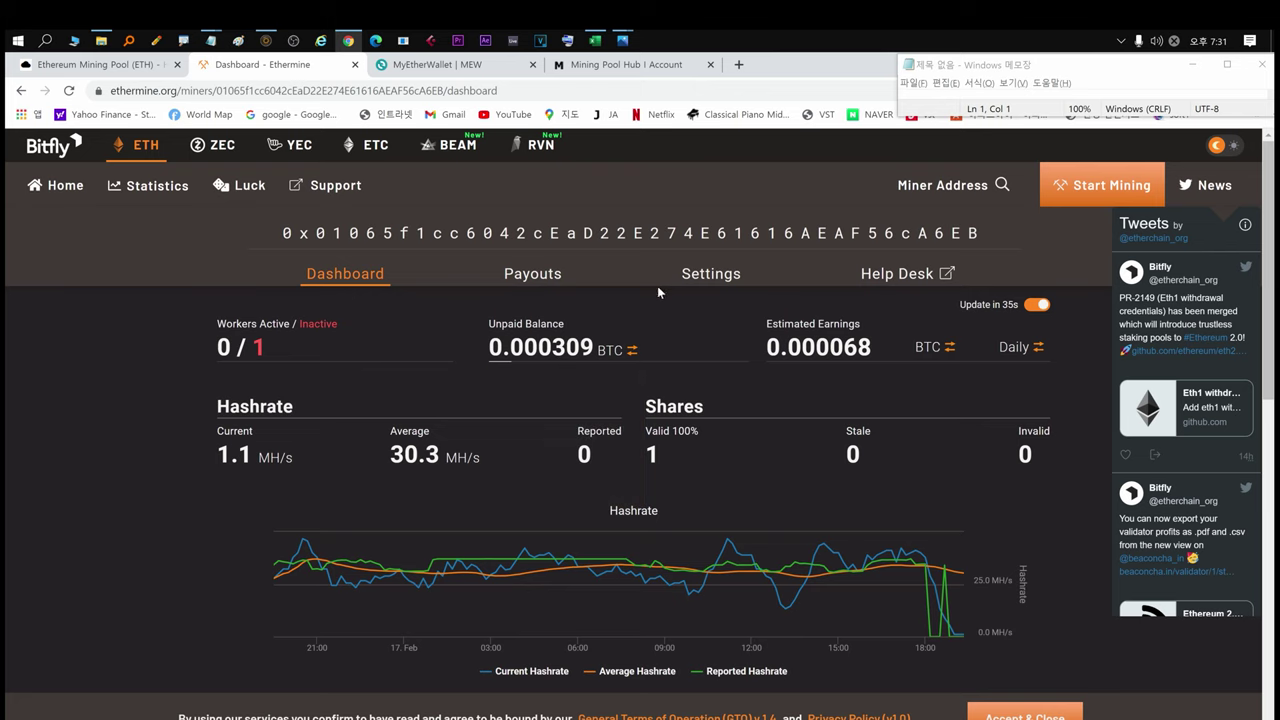
scroll(540, 352, "down", 2)
scroll(457, 371, "up", 2)
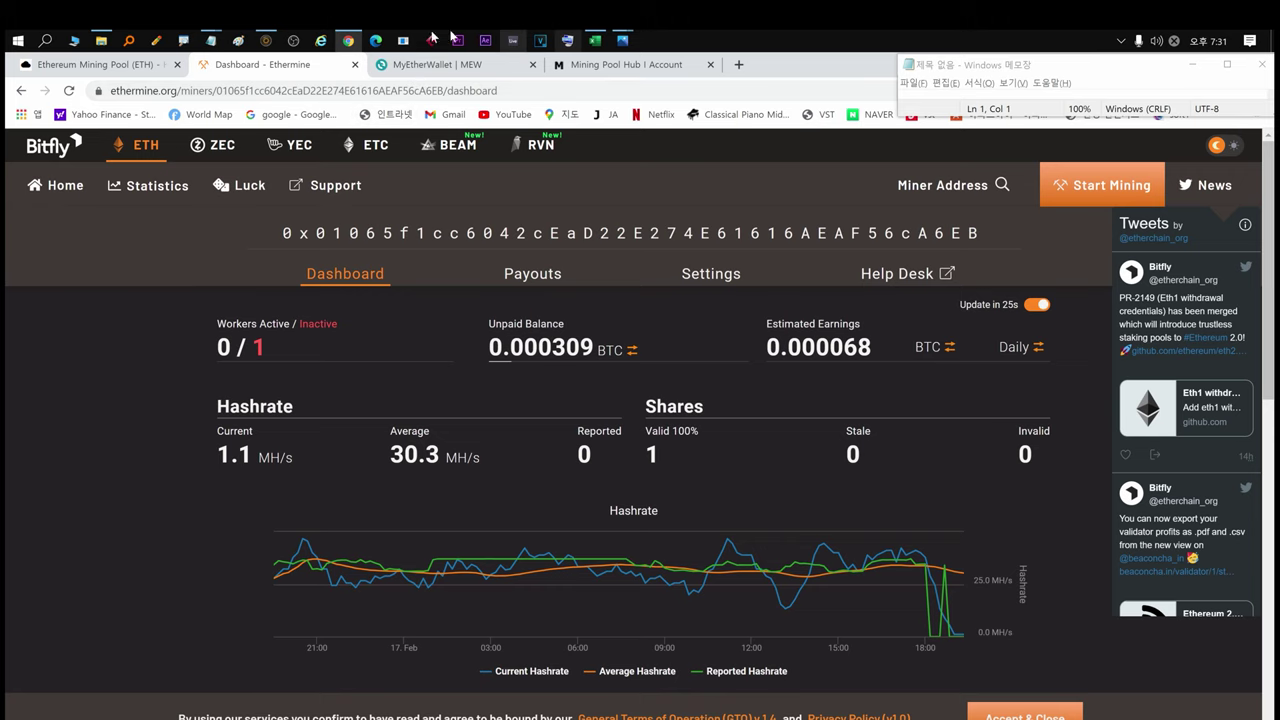
left_click(595, 40)
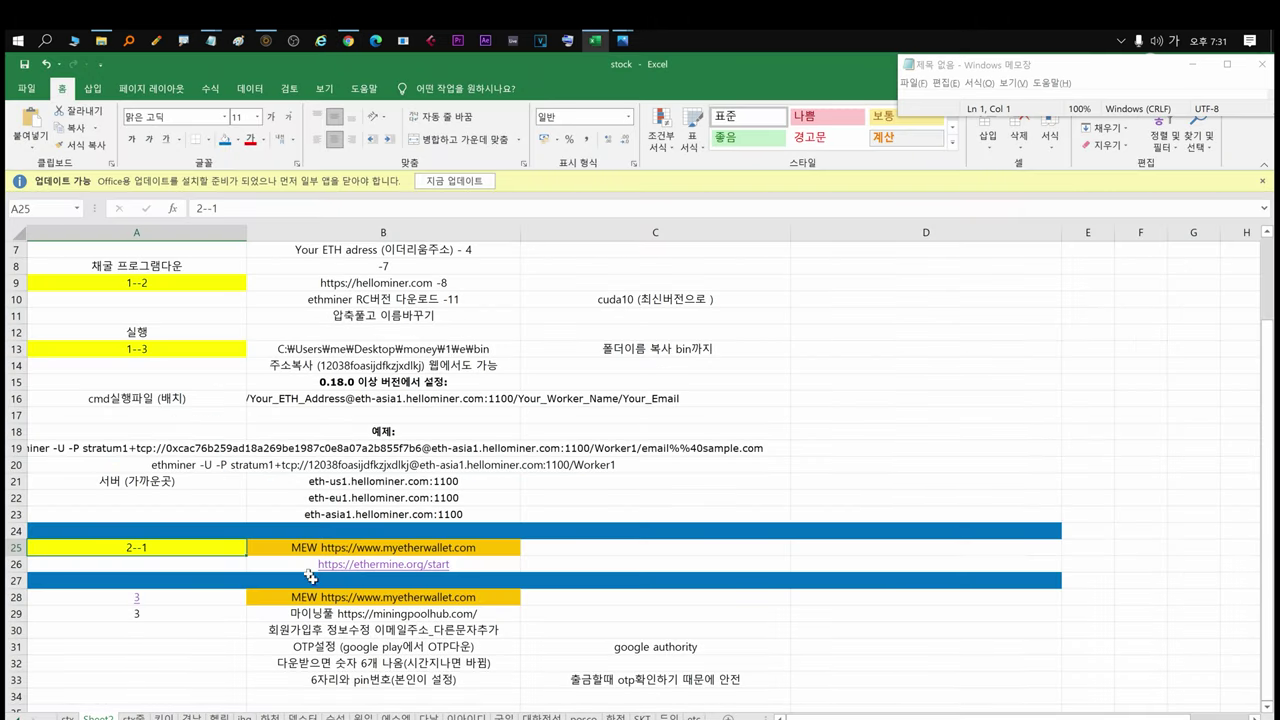
- Review the MEW note in B28 and the mining pool note below it without editing, then return to the browser
scroll(310, 577, "down", 1)
left_click(237, 552)
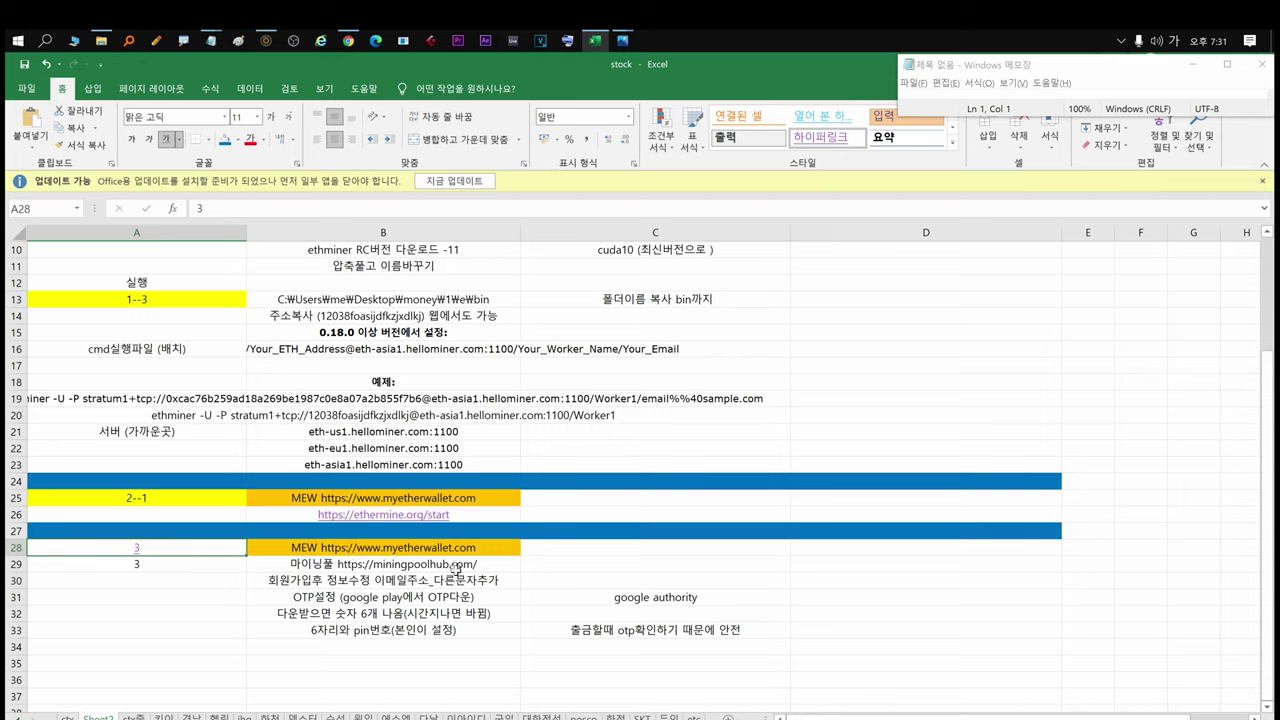
left_click(273, 548)
double_click(273, 548)
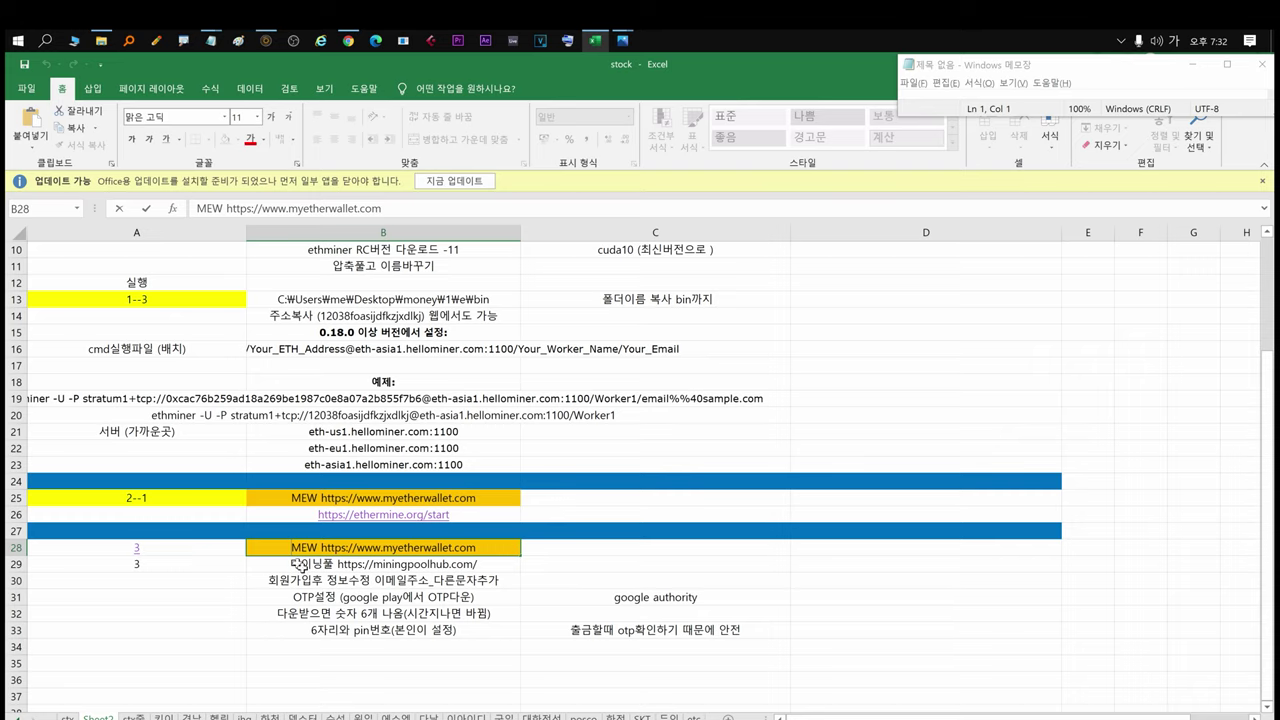
left_click(330, 566)
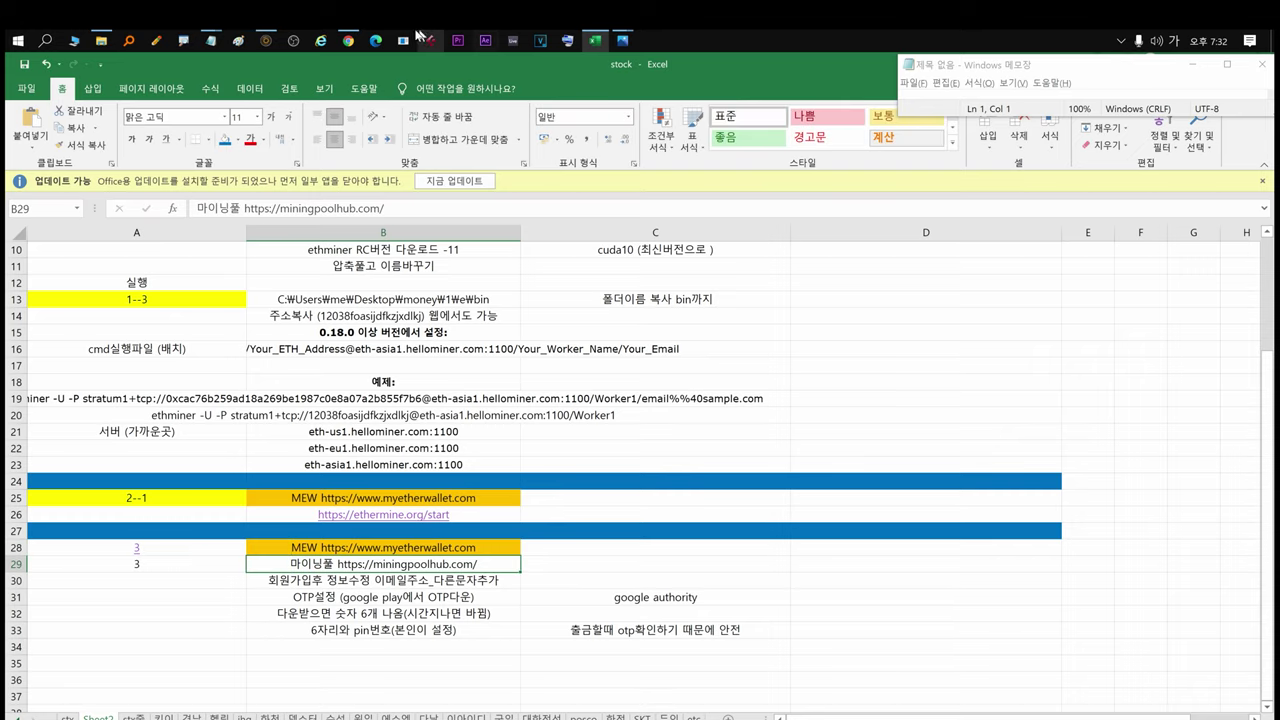
left_click(350, 42)
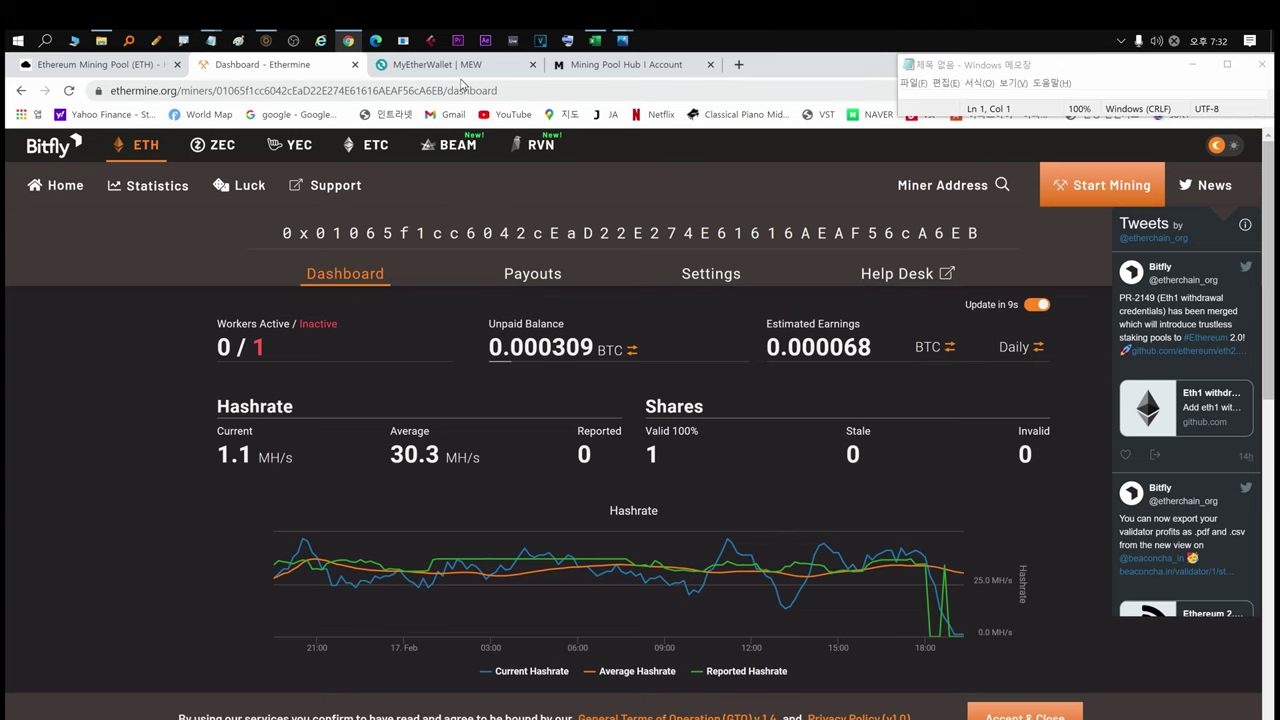
- On Mining Pool Hub, open the 정보 수정 account edit page and highlight the _secure e-mail help text
left_click(598, 66)
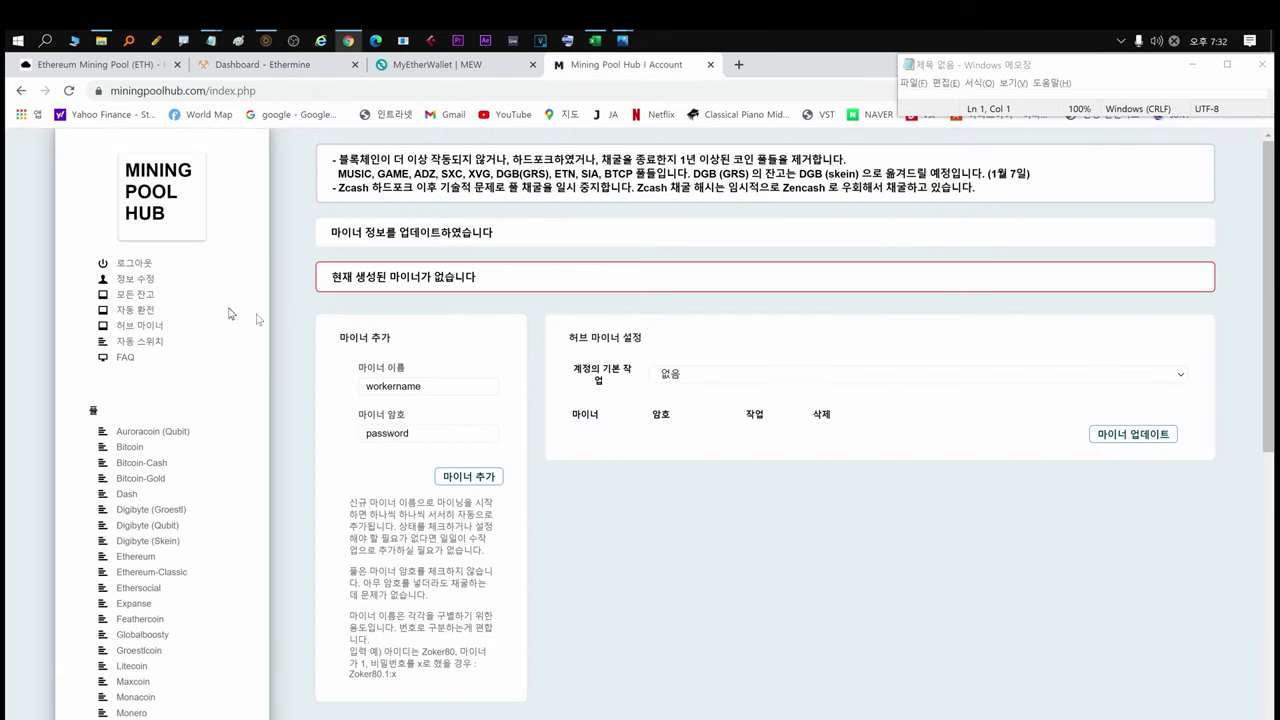
left_click(140, 282)
scroll(468, 524, "down", 1)
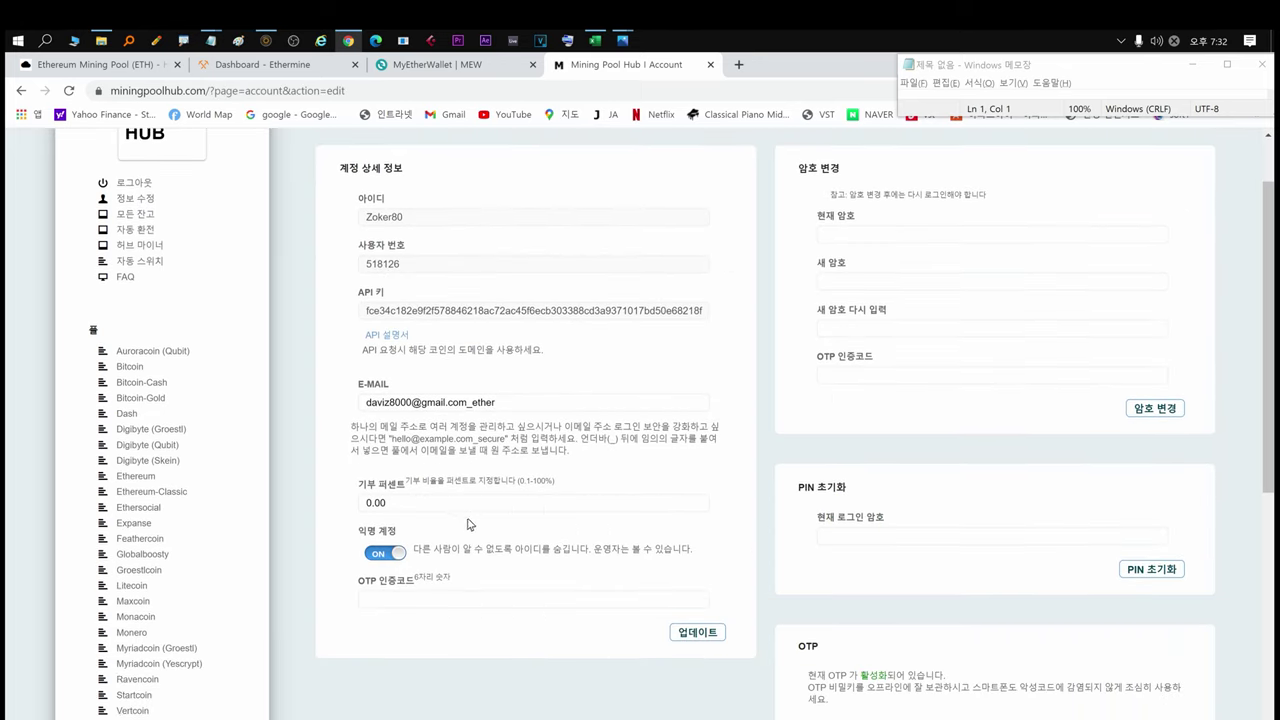
scroll(468, 524, "down", 1)
left_click_drag(381, 366, 506, 333)
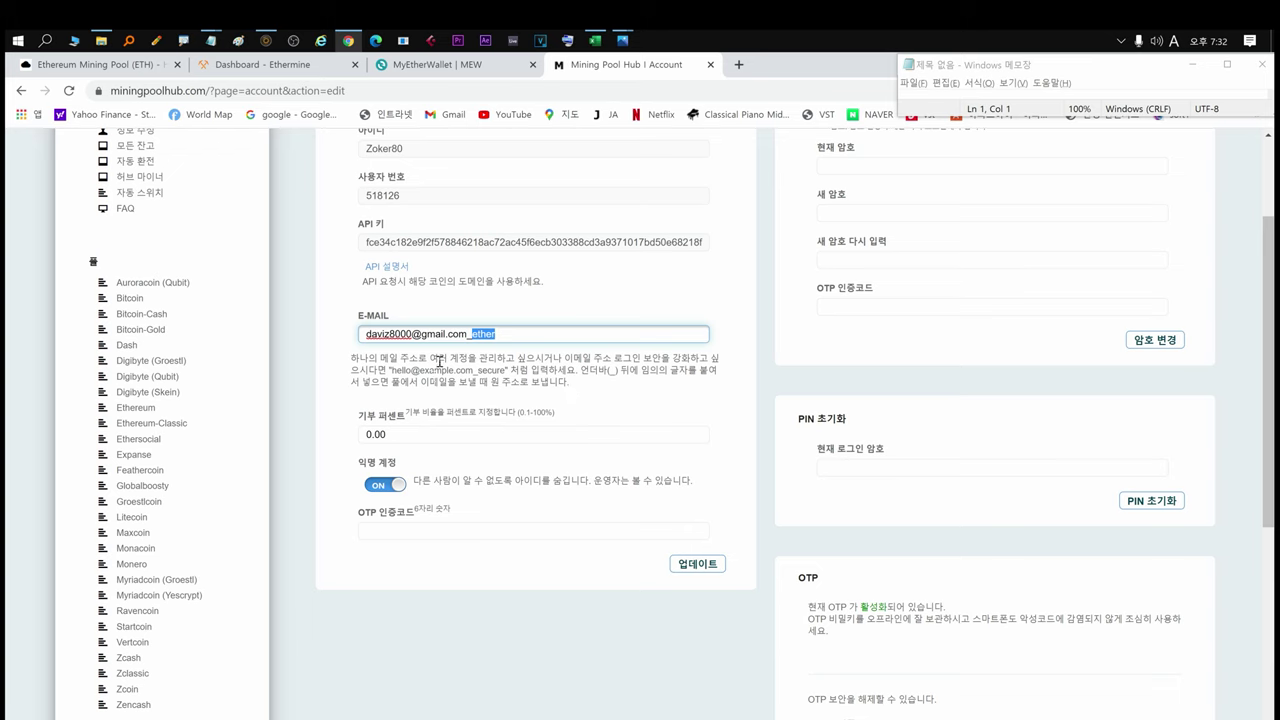
scroll(481, 370, "up", 2)
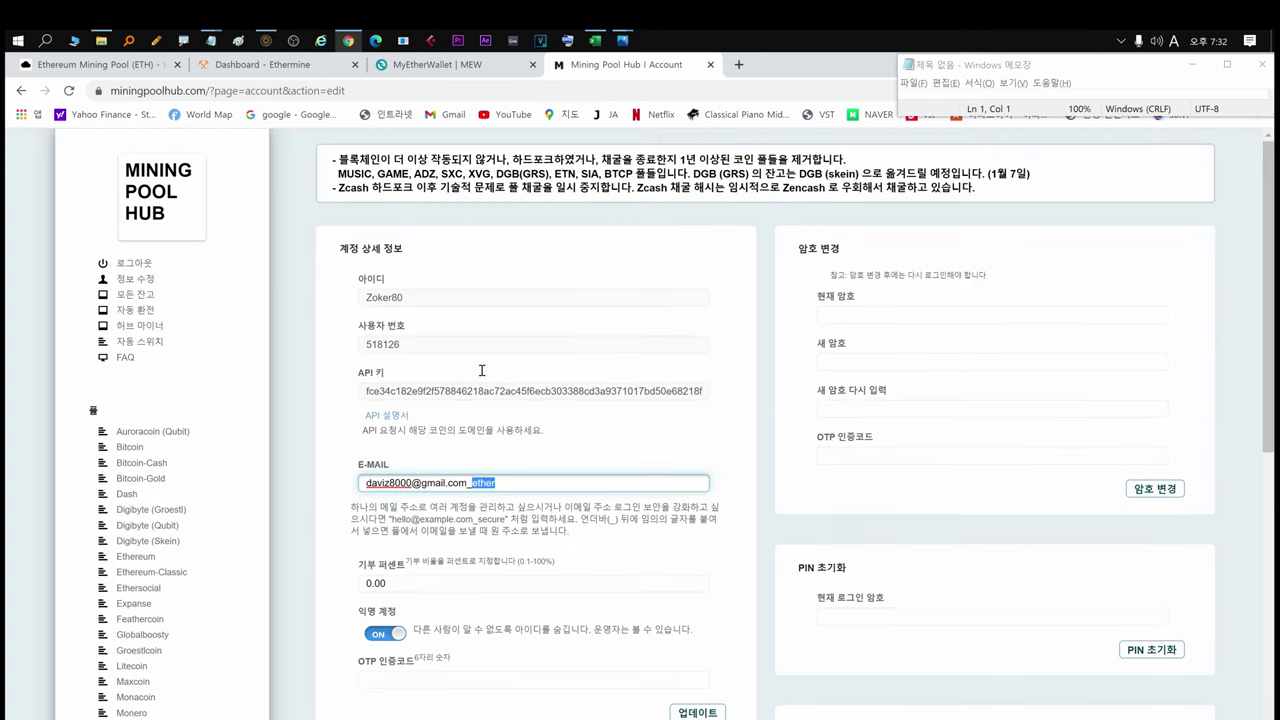
key("alt+Tab")
key("alt+Tab")
key("alt+Tab")
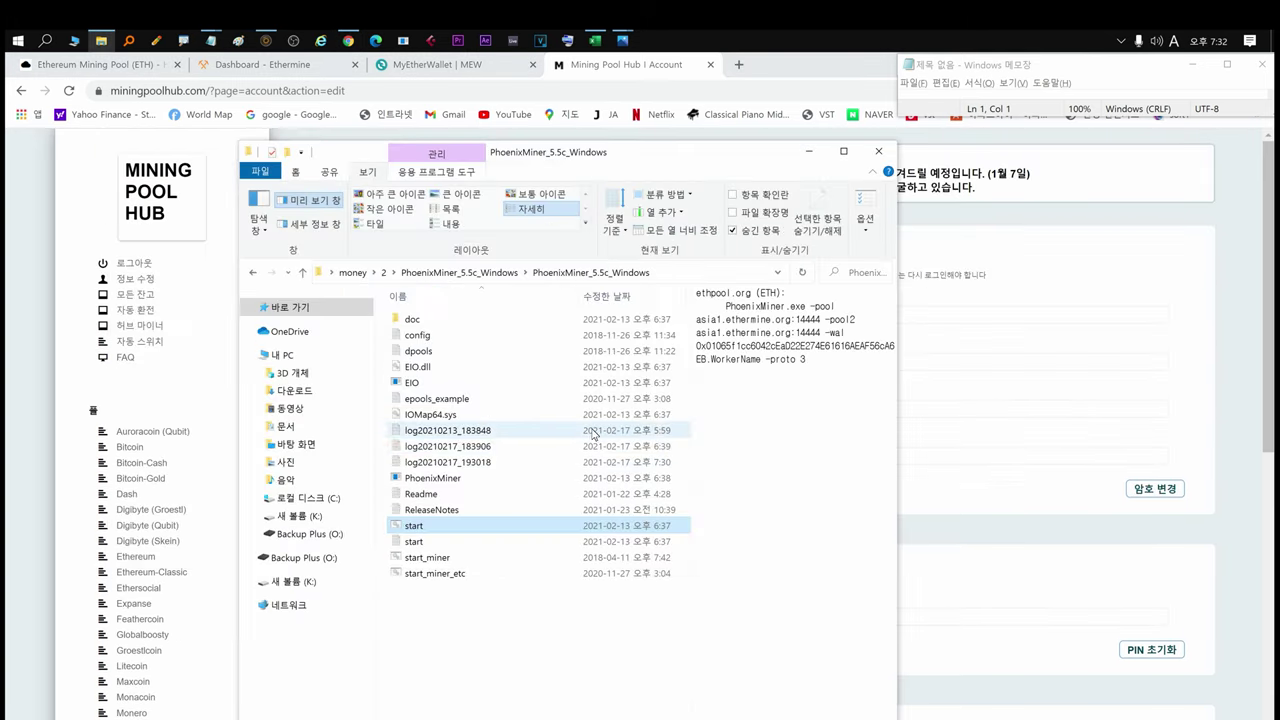
- From the money folder, view 1.png and 2.png in Photos, then return to the Excel stock workbook
key("BackSpace")
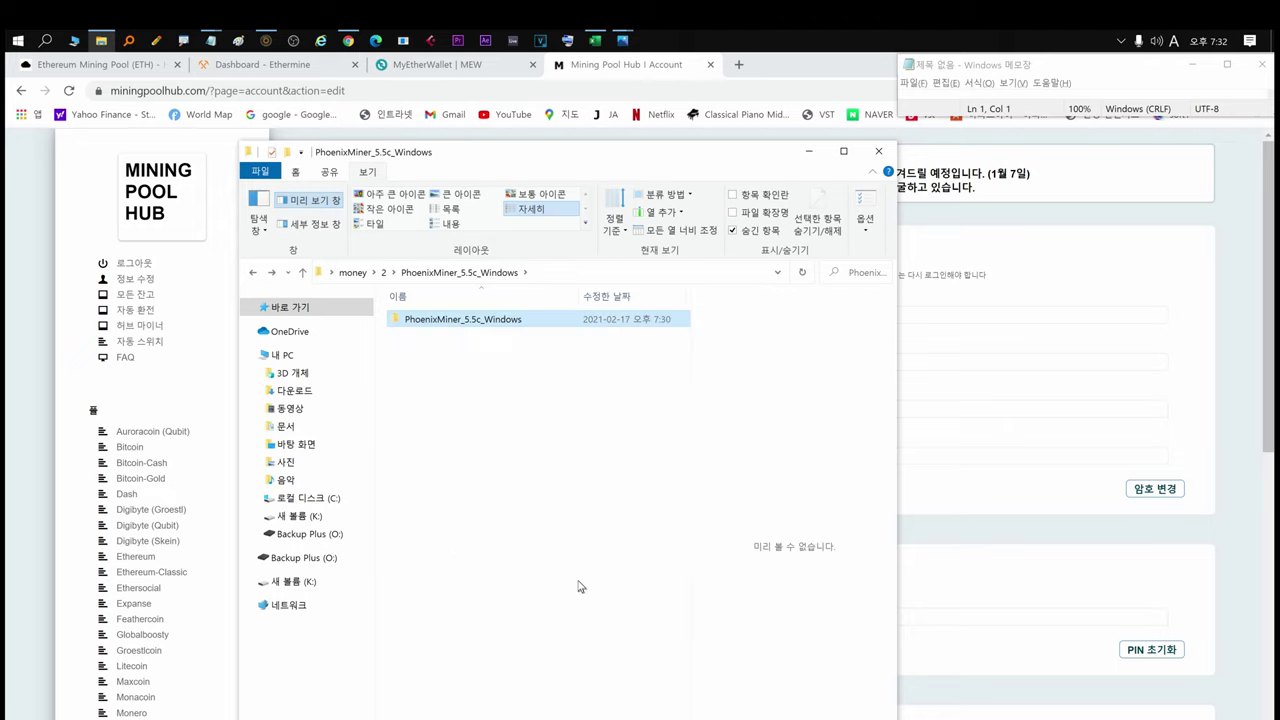
key("BackSpace")
key("BackSpace")
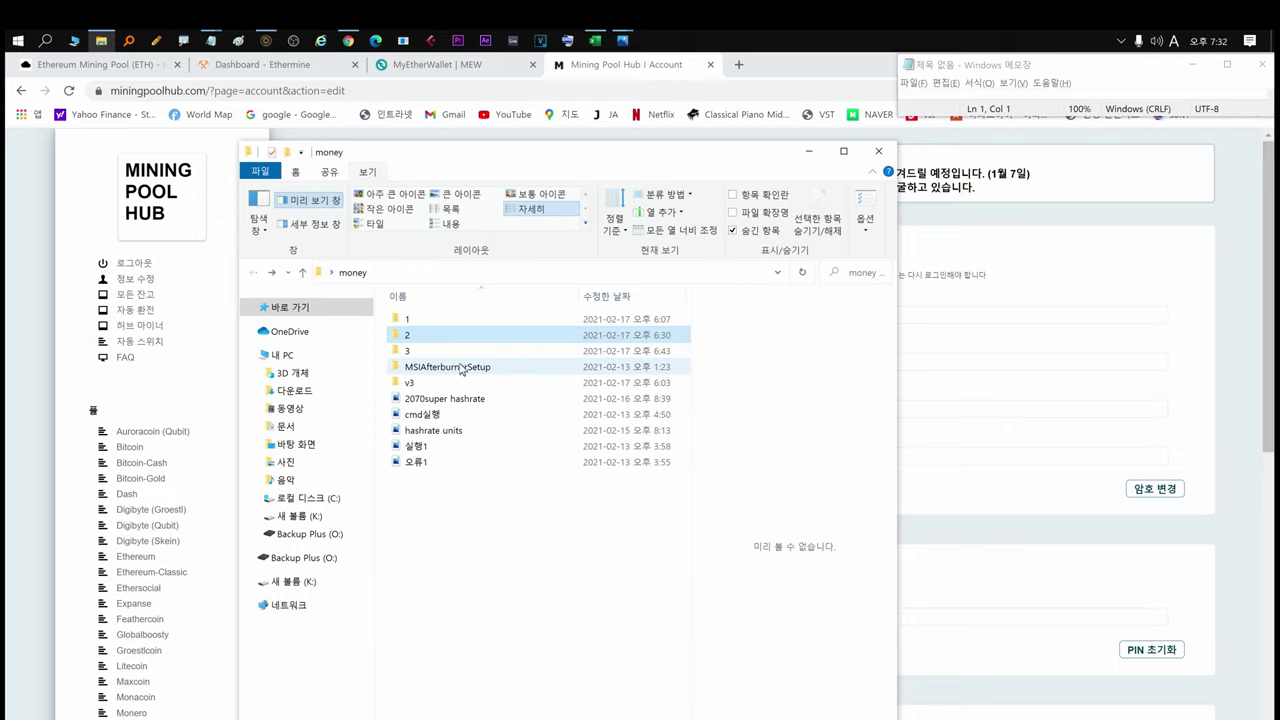
double_click(458, 362)
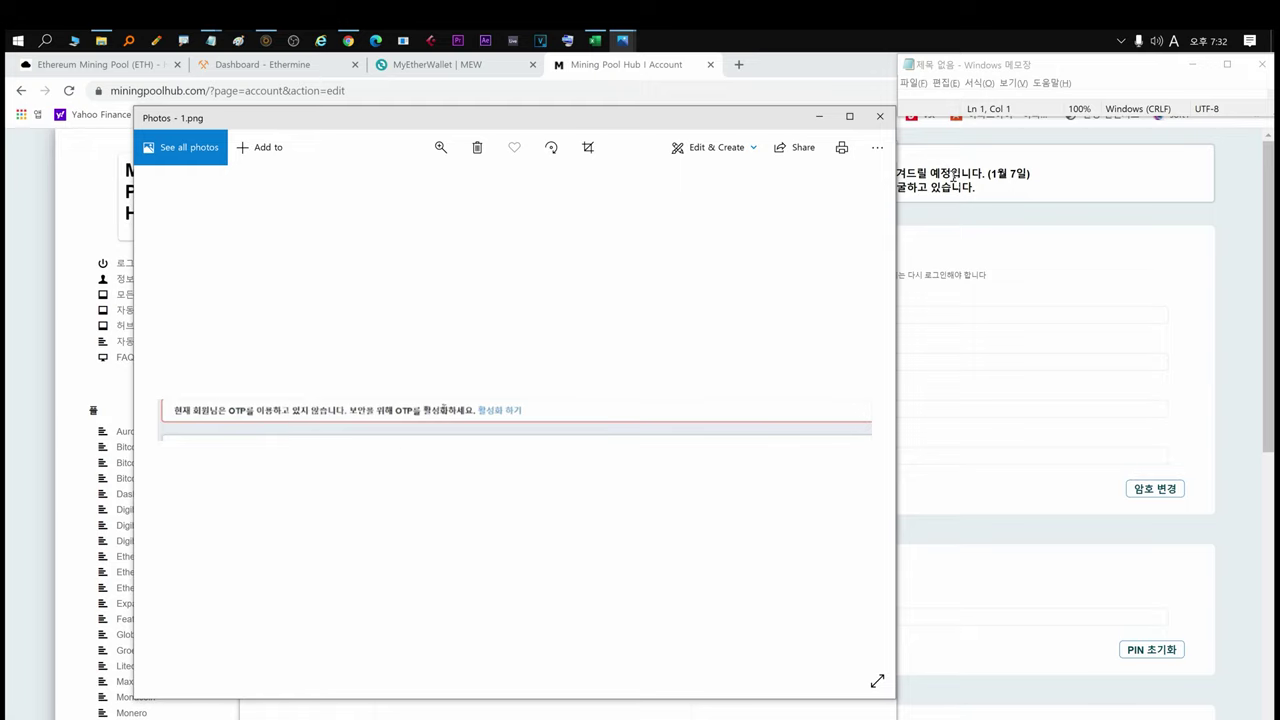
left_click_drag(735, 118, 728, 232)
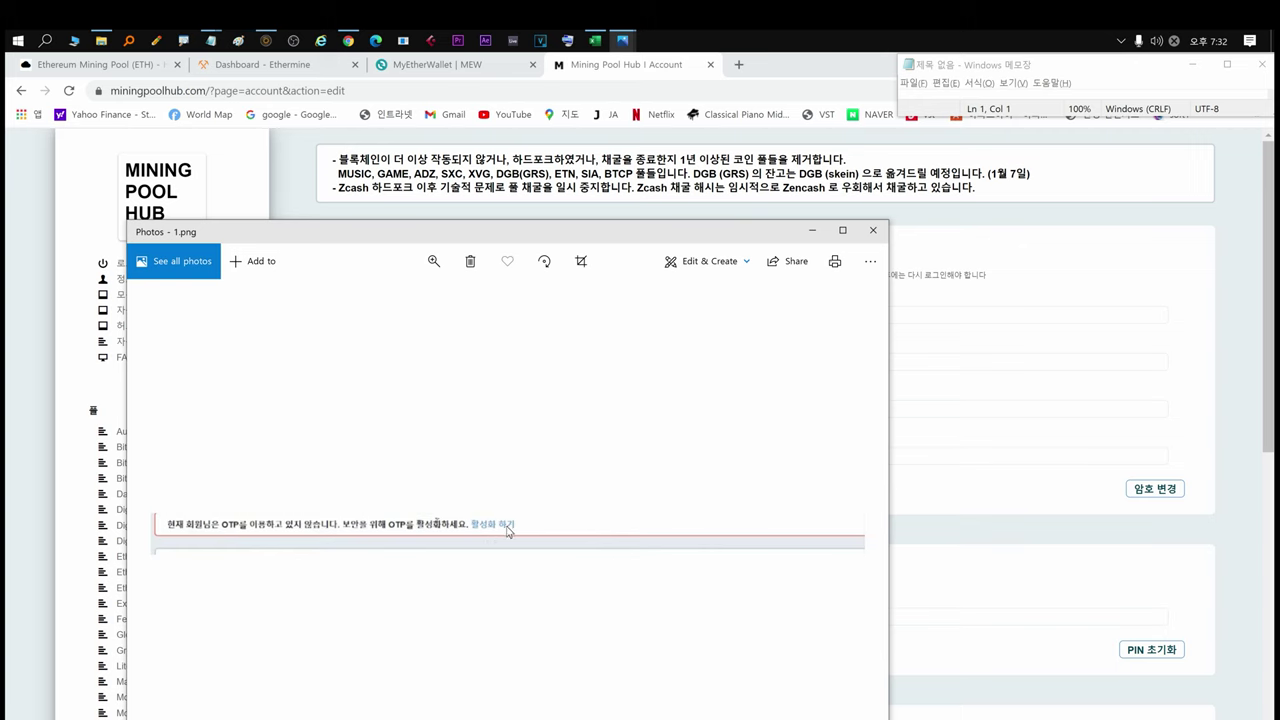
key("Right")
key("alt+Tab")
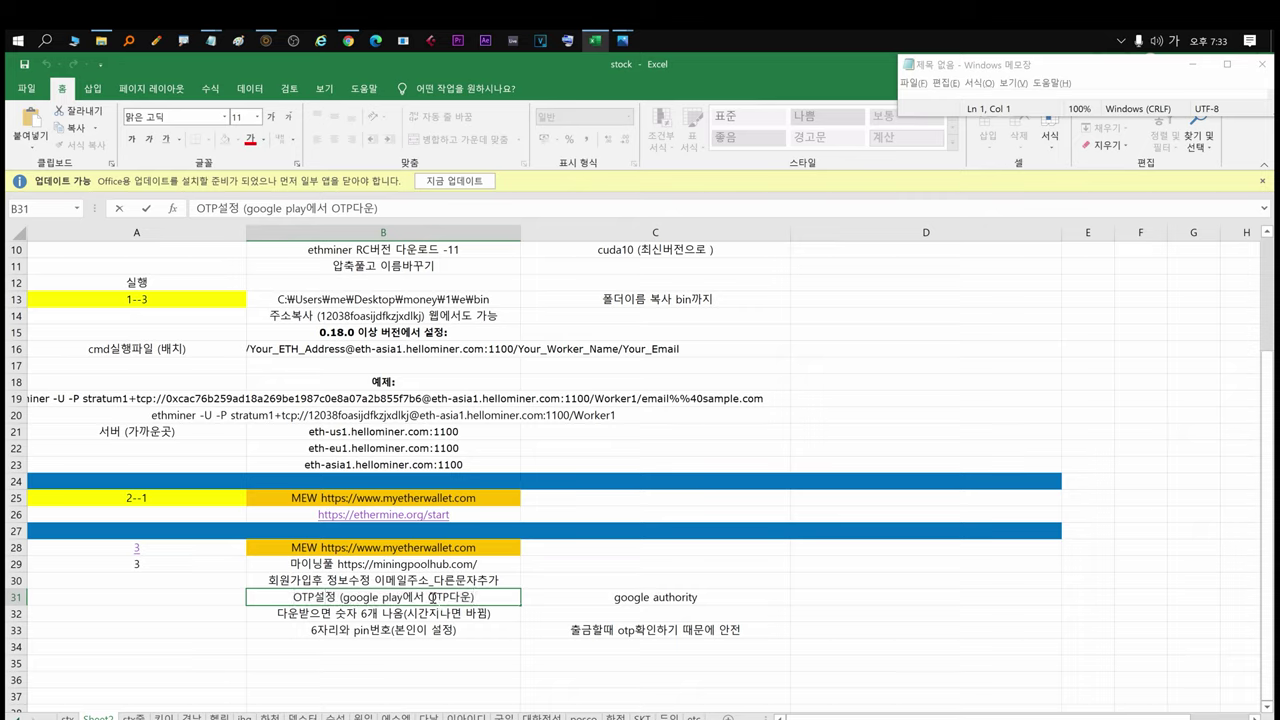
- Highlight the OTP wording in B31 and the start of the B32 note
left_click_drag(432, 597, 452, 597)
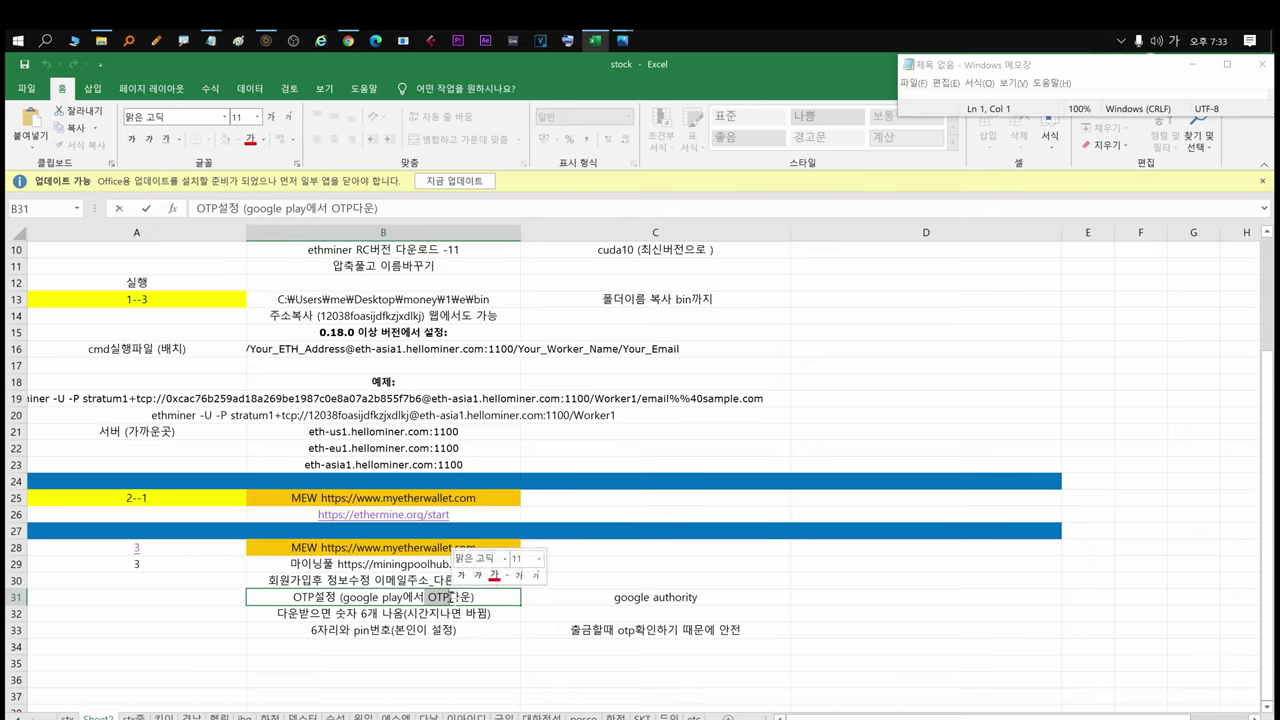
left_click(431, 597)
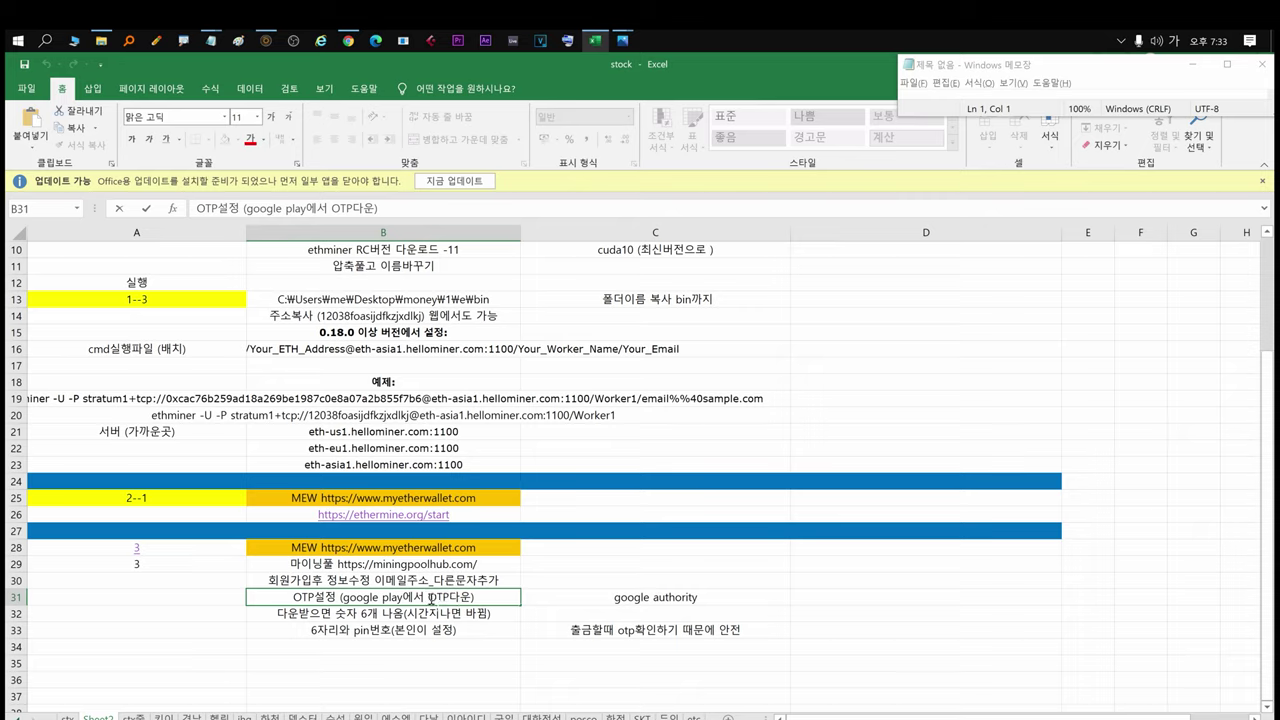
left_click(348, 616)
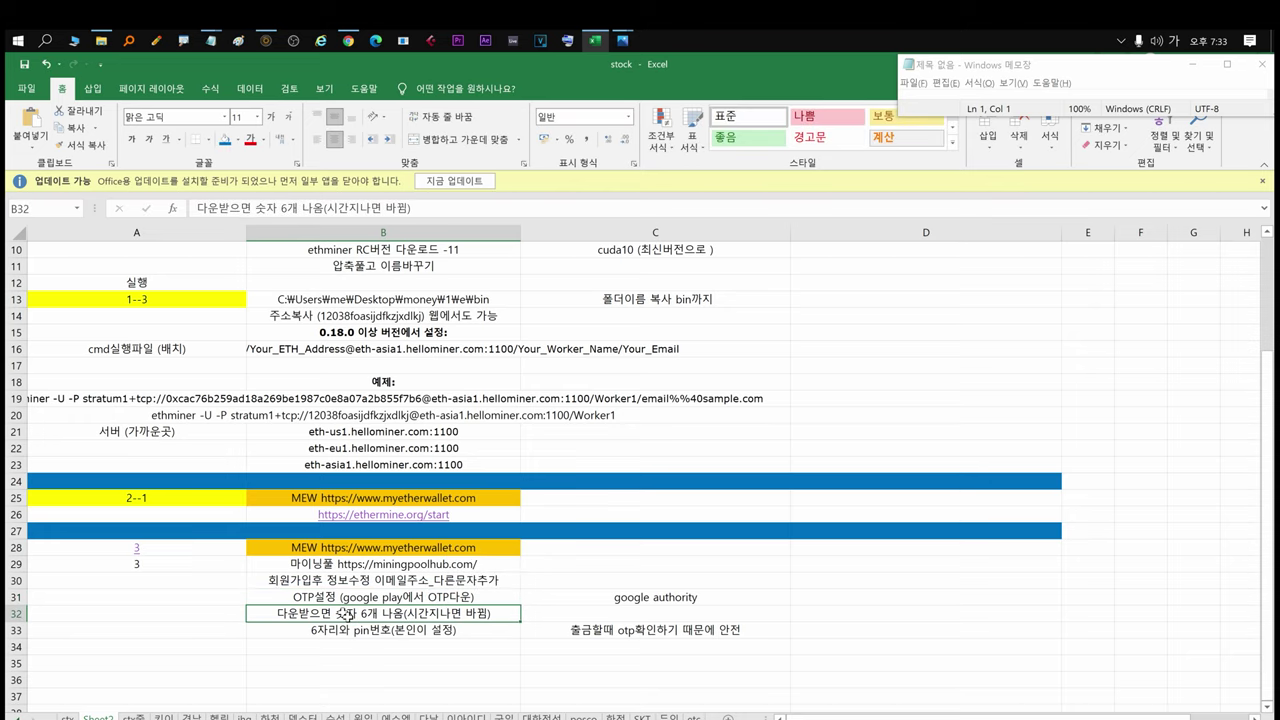
double_click(411, 614)
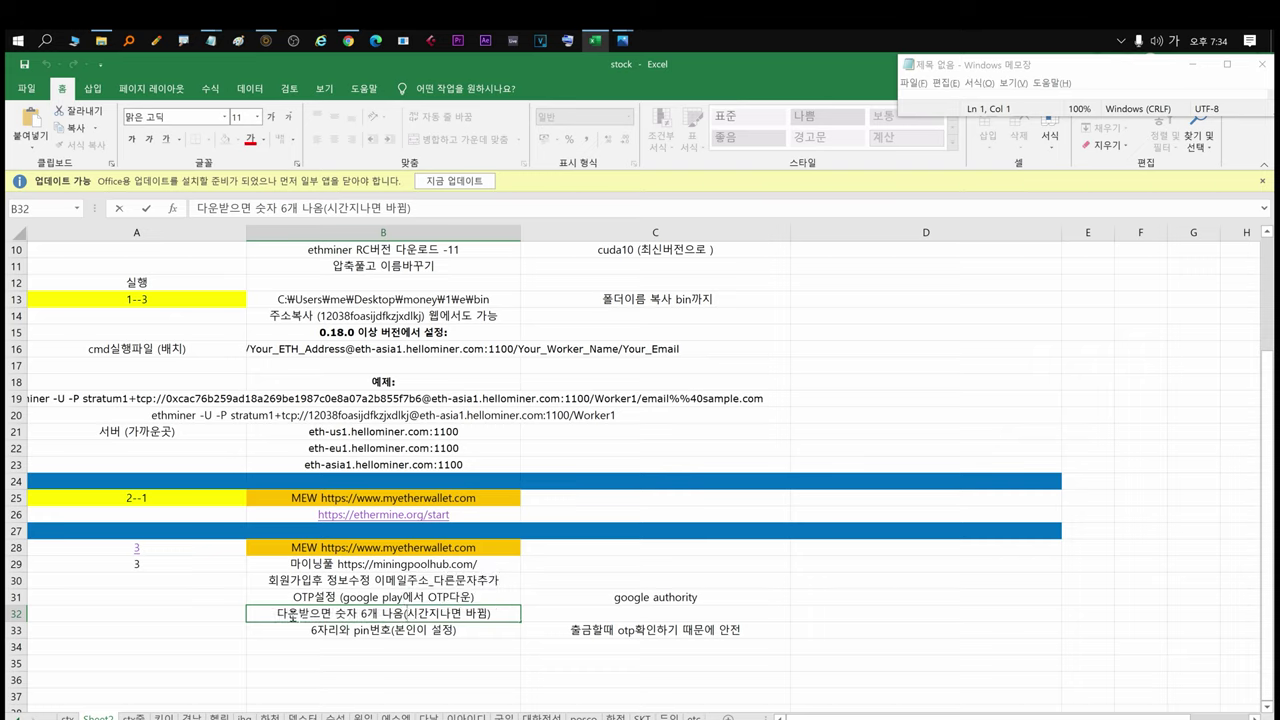
left_click_drag(281, 612, 392, 612)
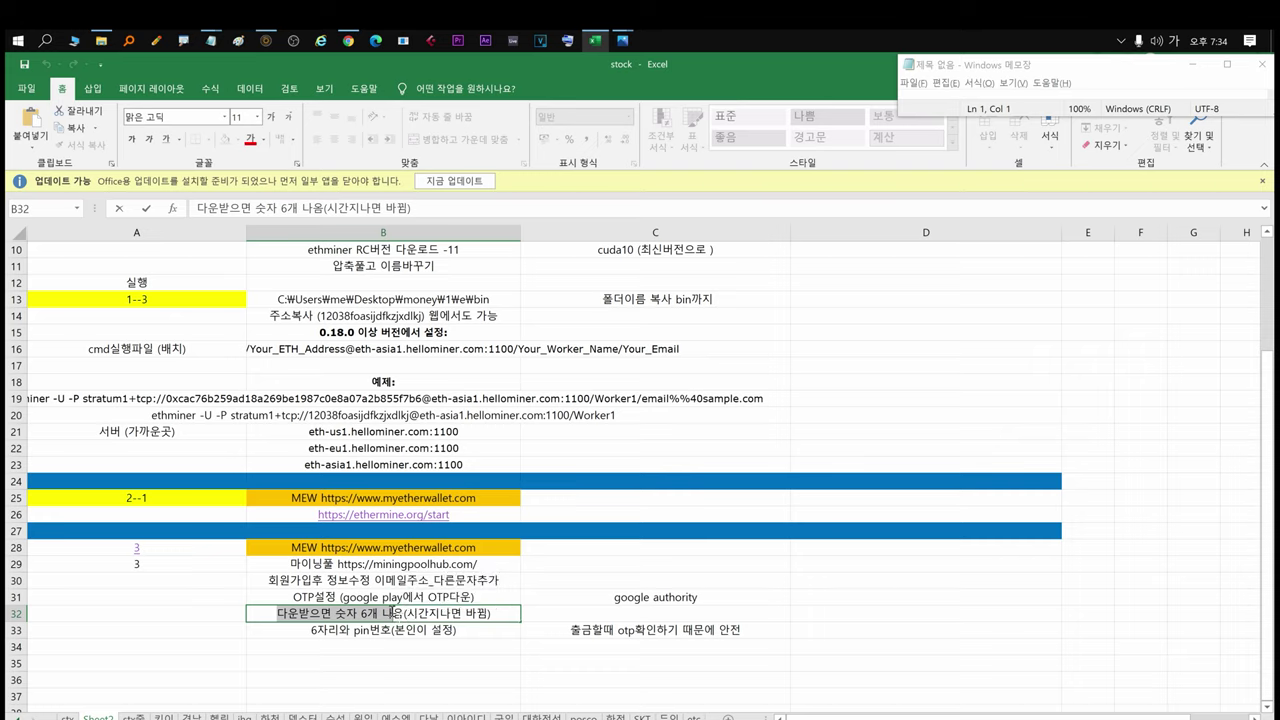
- Highlight the PIN phrase in the B33 note, then select the safety note in C33
left_click(313, 632)
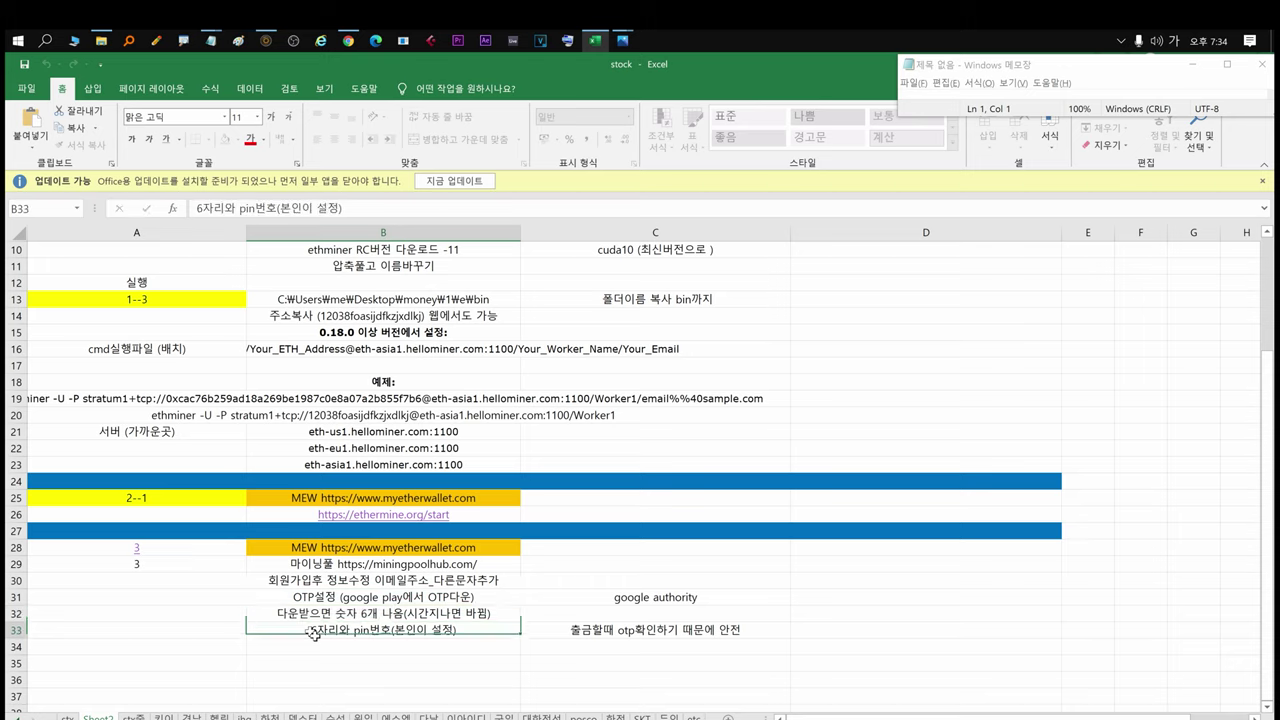
double_click(317, 632)
left_click_drag(352, 631, 470, 633)
left_click(471, 633)
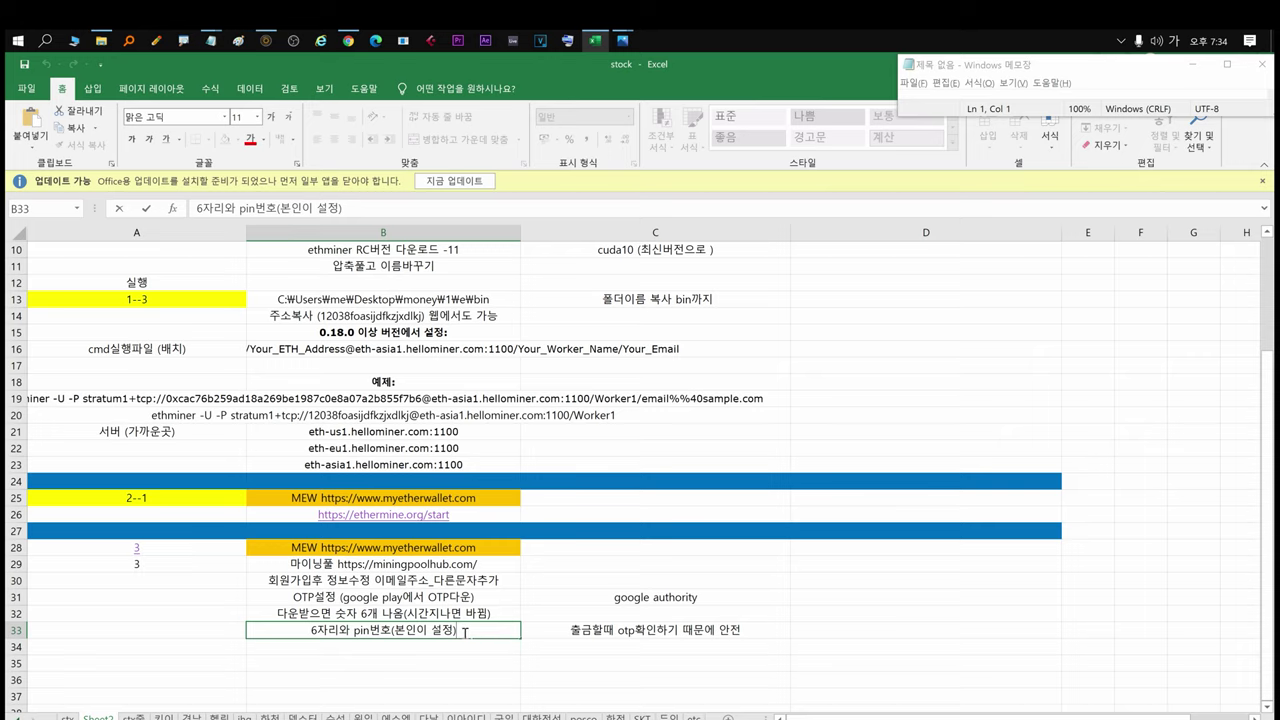
left_click(433, 652)
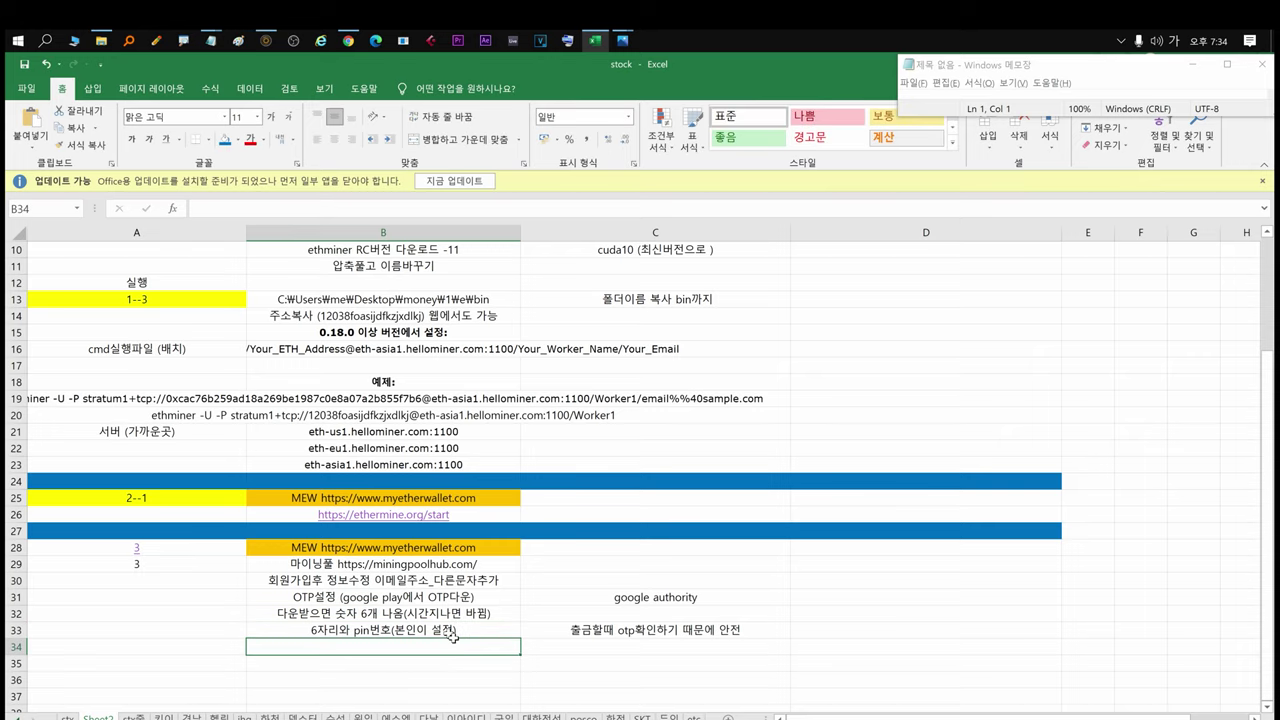
left_click(446, 634)
left_click(606, 638)
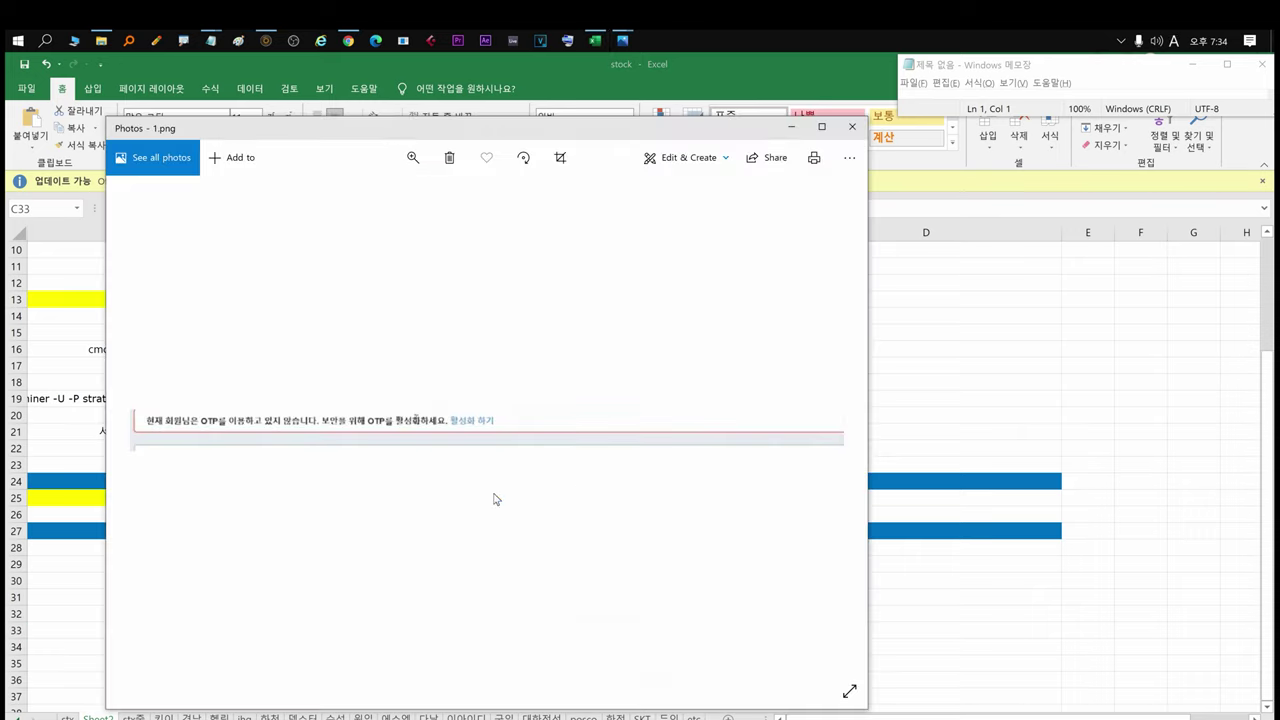
- Return to the Mining Pool Hub account edit page and scroll down to its OTP section
key("alt+Tab")
scroll(740, 518, "down", 2)
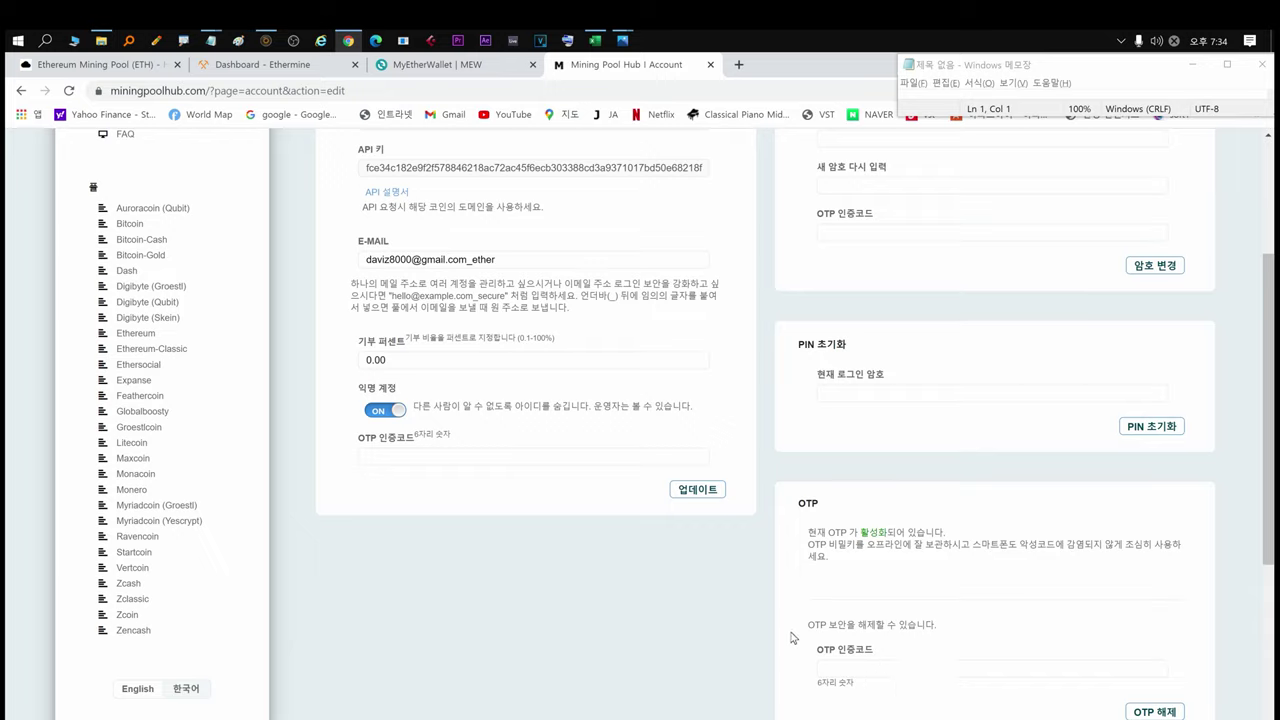
- Focus the OTP code field, dismiss the autofill suggestions, and reload the account page
left_click(848, 669)
left_click(620, 649)
key("F5")
- In the Ethereum pool's Miner Settings, select the Asia server line and the PhoenixMiner and Ethminer fork headings
scroll(338, 373, "down", 3)
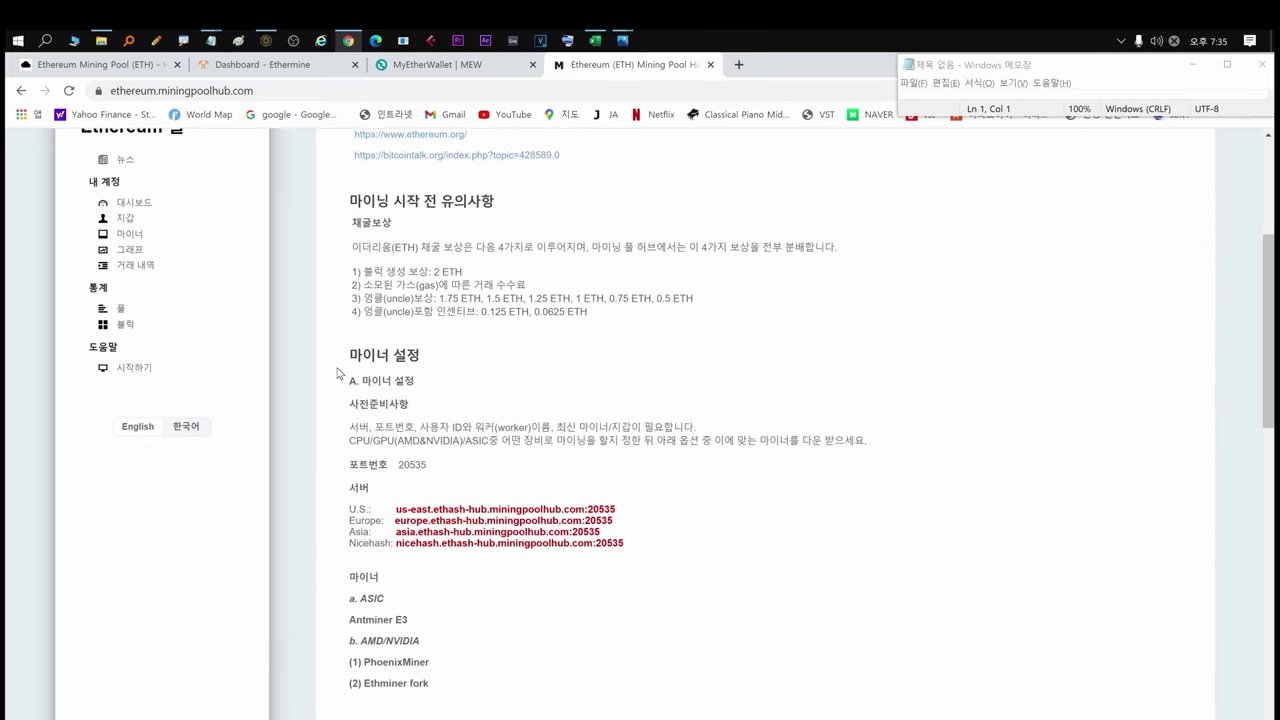
scroll(335, 383, "down", 2)
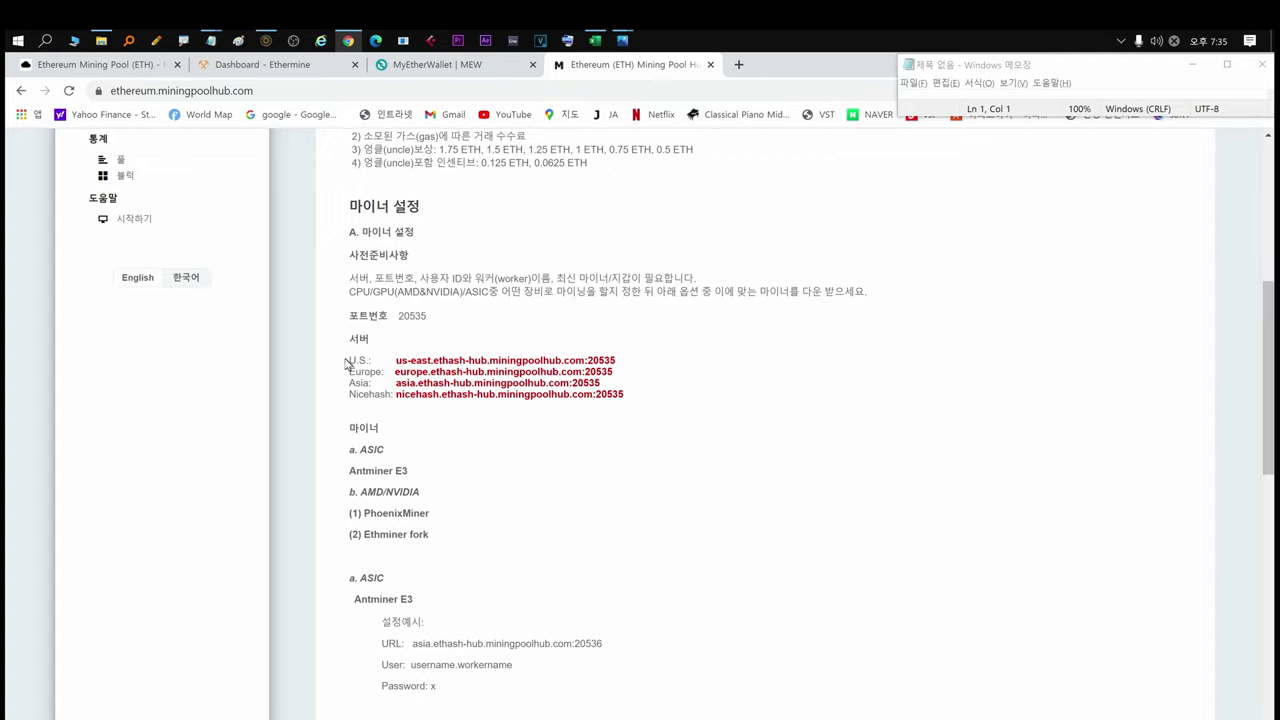
left_click_drag(353, 386, 604, 388)
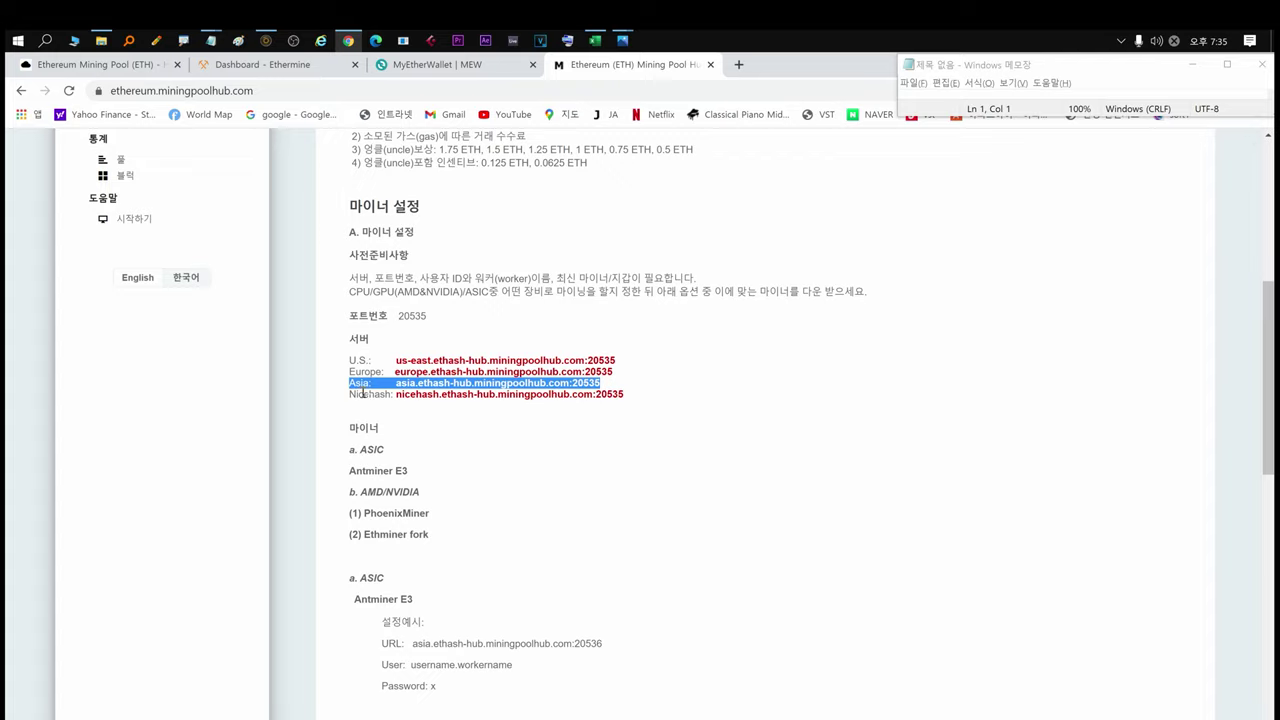
scroll(361, 395, "down", 4)
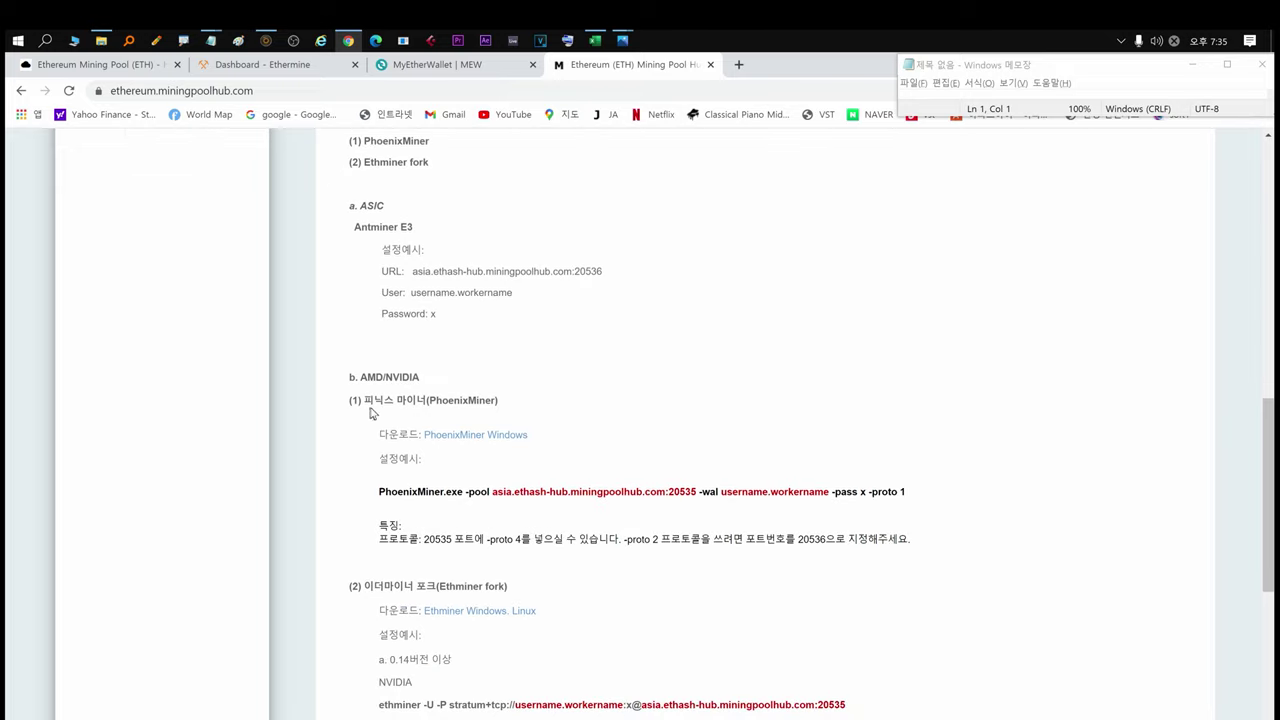
left_click_drag(360, 402, 543, 423)
left_click_drag(362, 585, 668, 597)
scroll(668, 597, "down", 3)
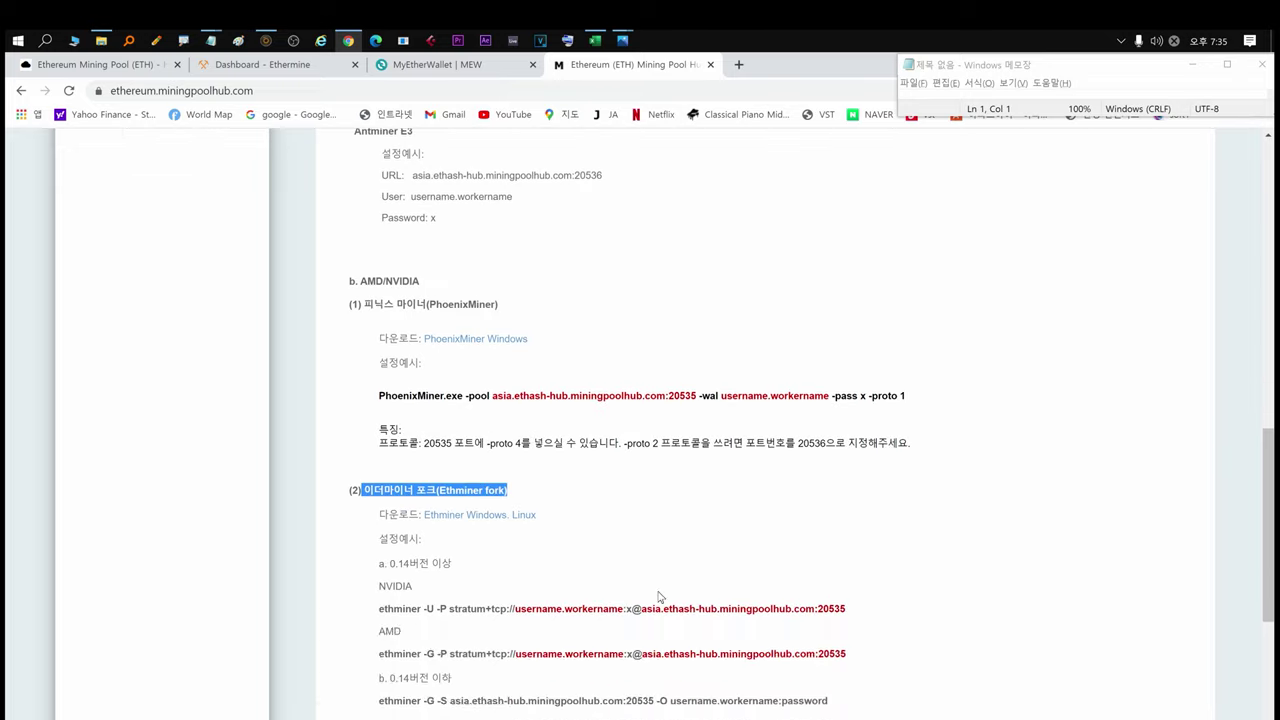
scroll(413, 569, "up", 3)
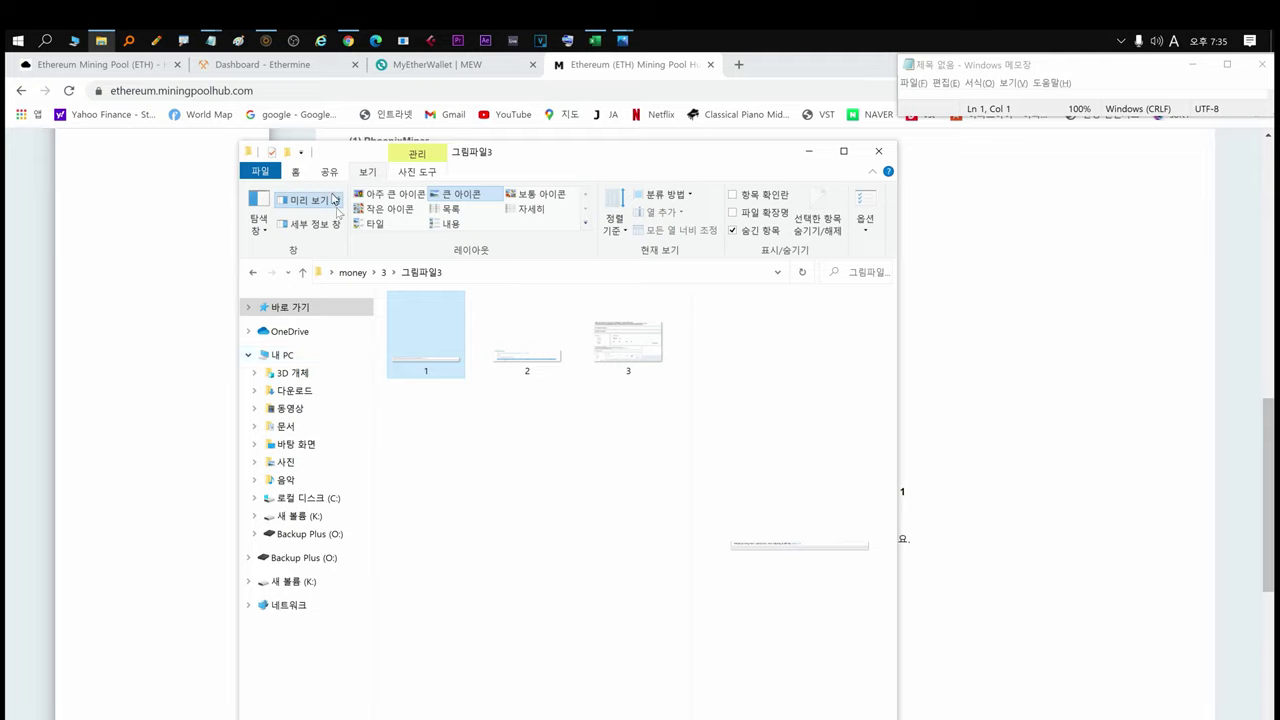
- View screenshot 2 in Photos, move it aside, and bring the mining pool page forward
double_click(556, 356)
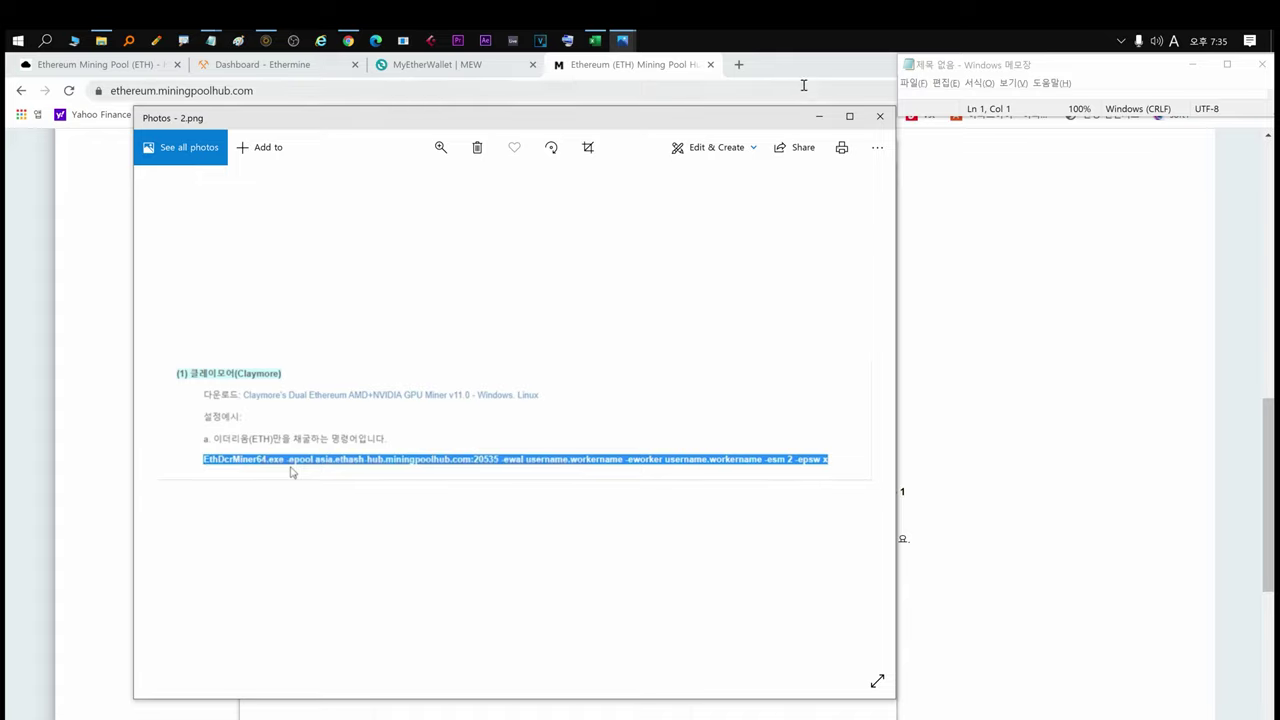
left_click_drag(789, 118, 1066, 198)
left_click(200, 229)
scroll(440, 310, "up", 5)
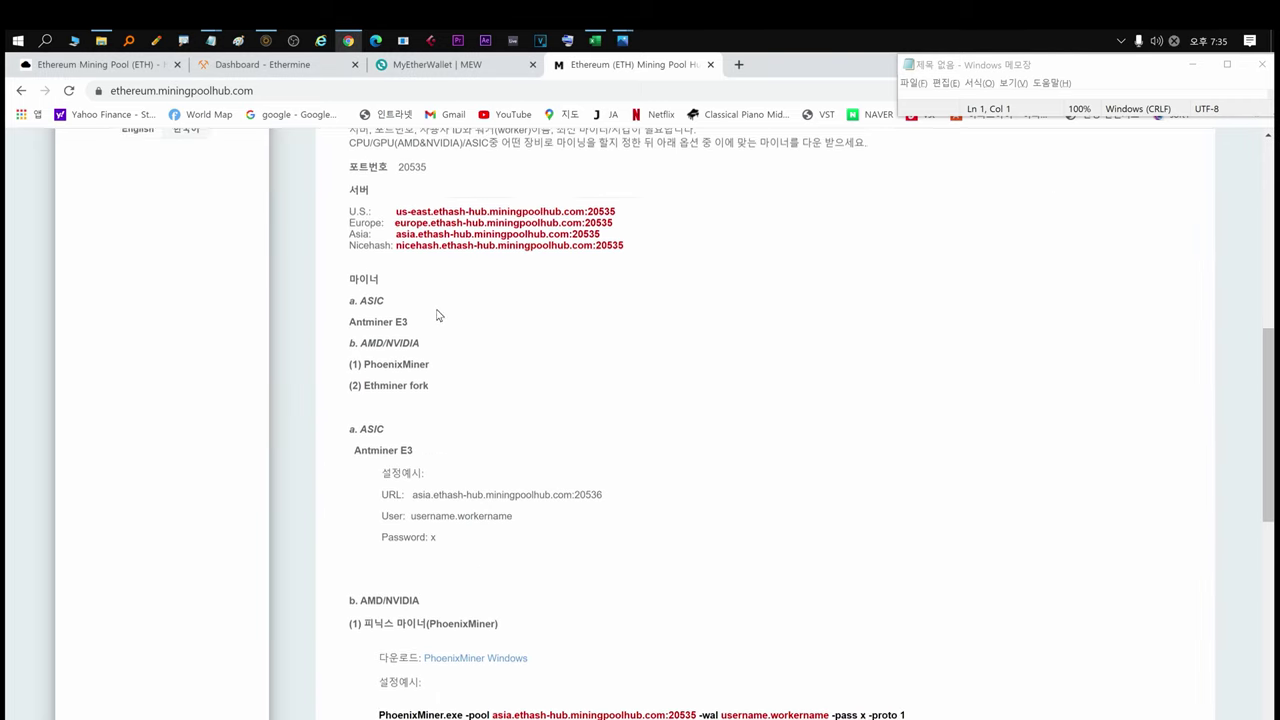
scroll(405, 290, "down", 5)
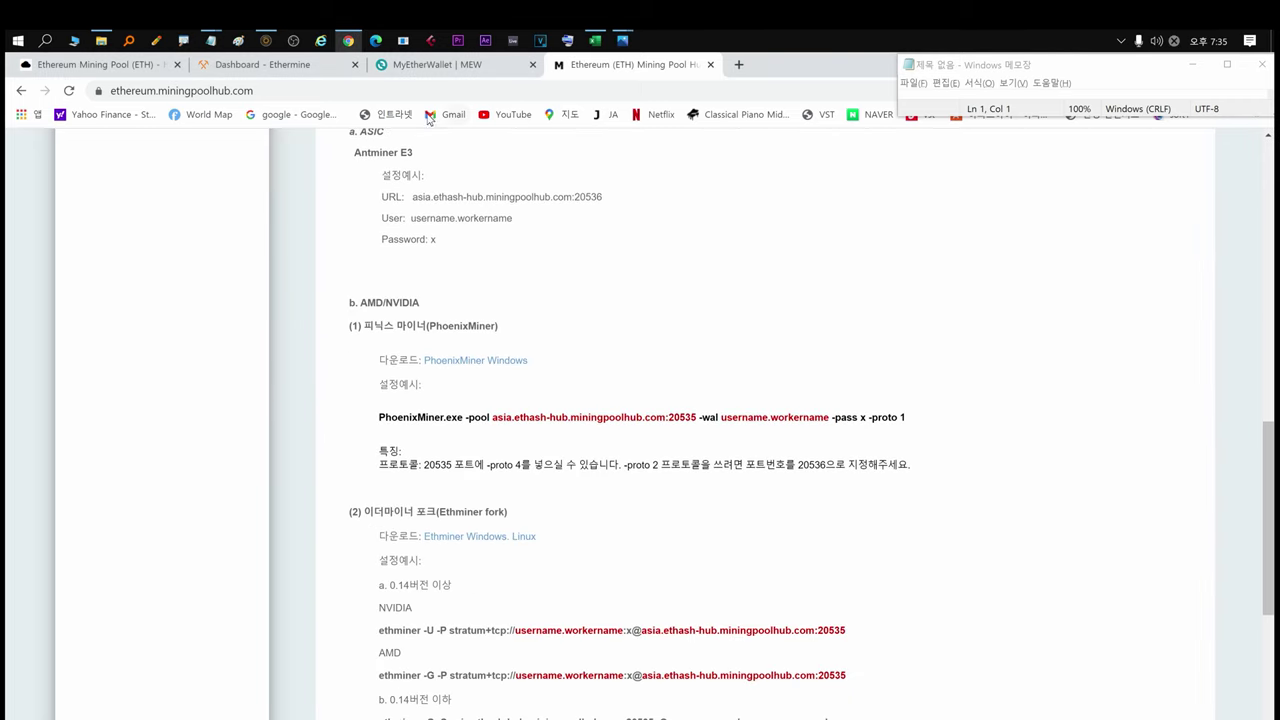
- In Explorer, go up to folder 3 and open the Claymore miner v15.0 folder
left_click(101, 40)
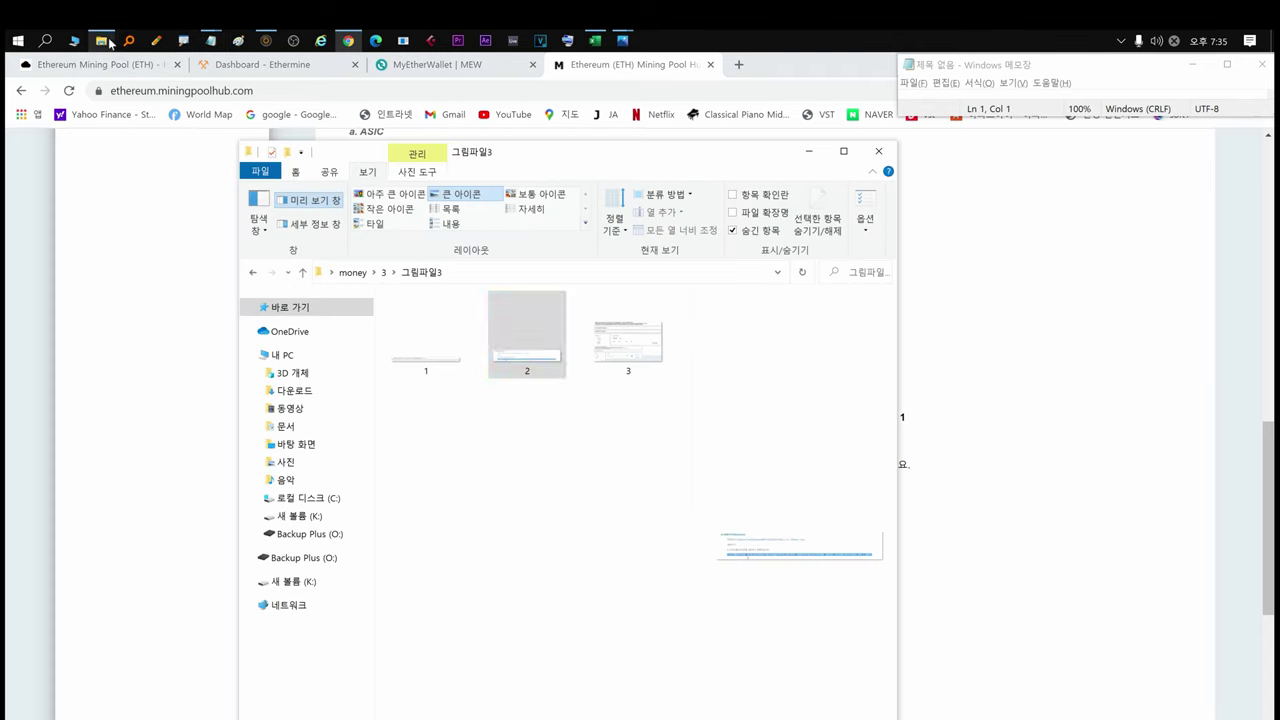
left_click(489, 437)
key("BackSpace")
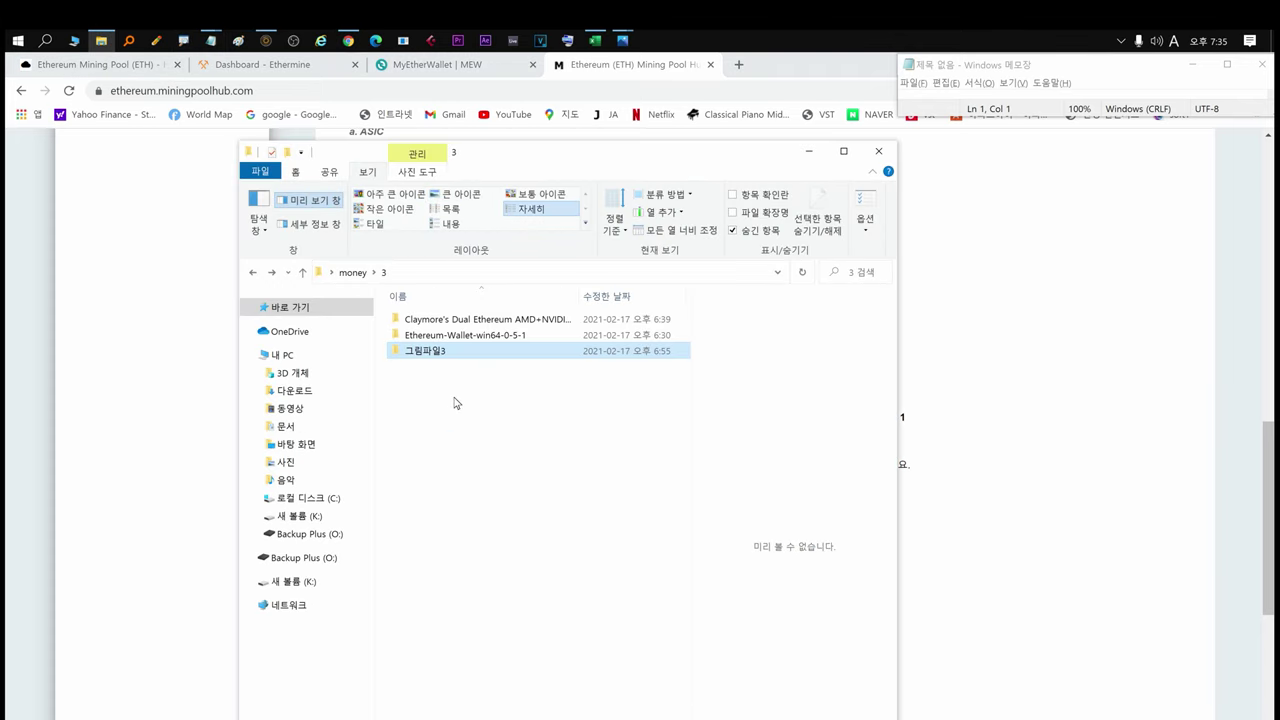
double_click(449, 320)
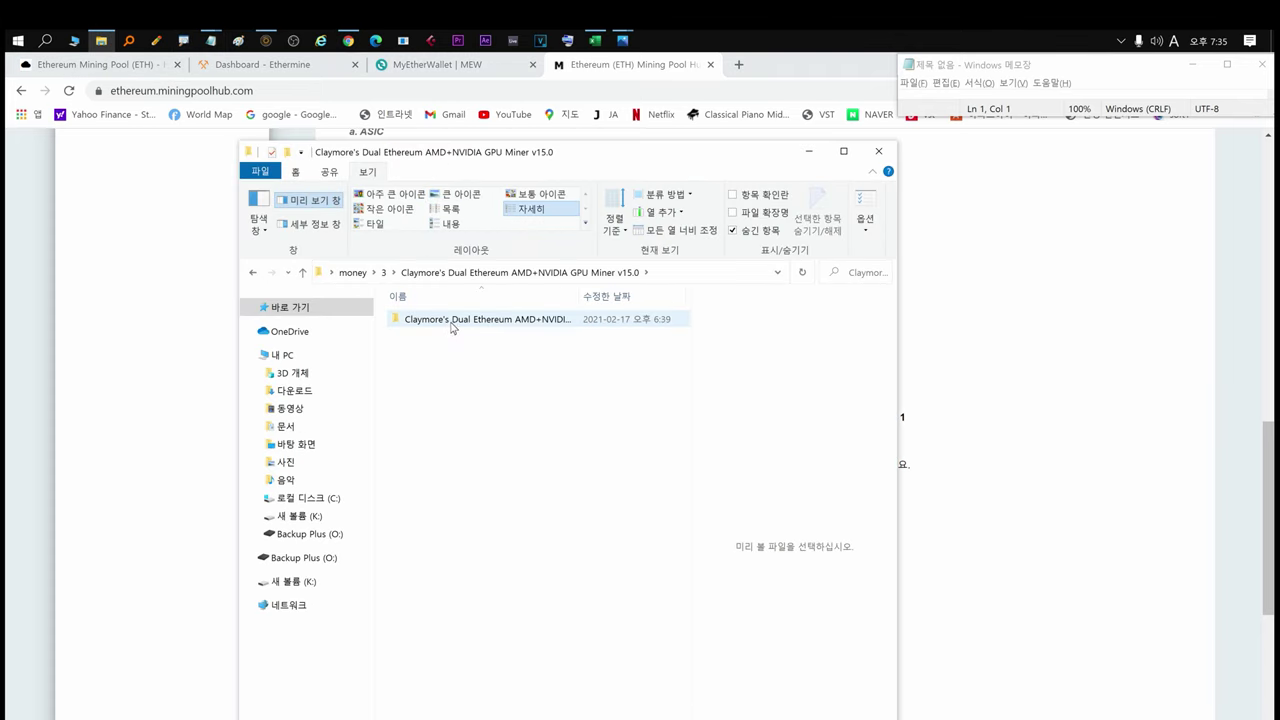
double_click(451, 320)
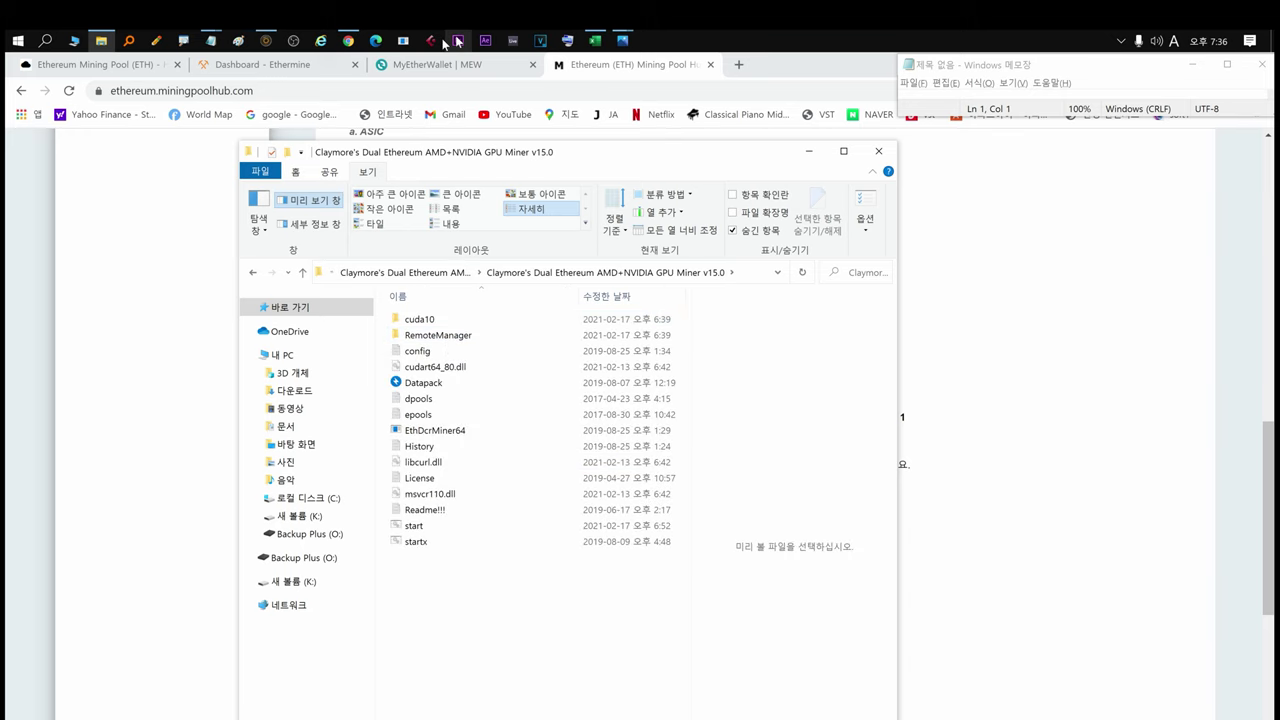
- Switch past the Ethermine and MyEtherWallet tabs to HelloMiner and open its Ethereum pool page
left_click(298, 66)
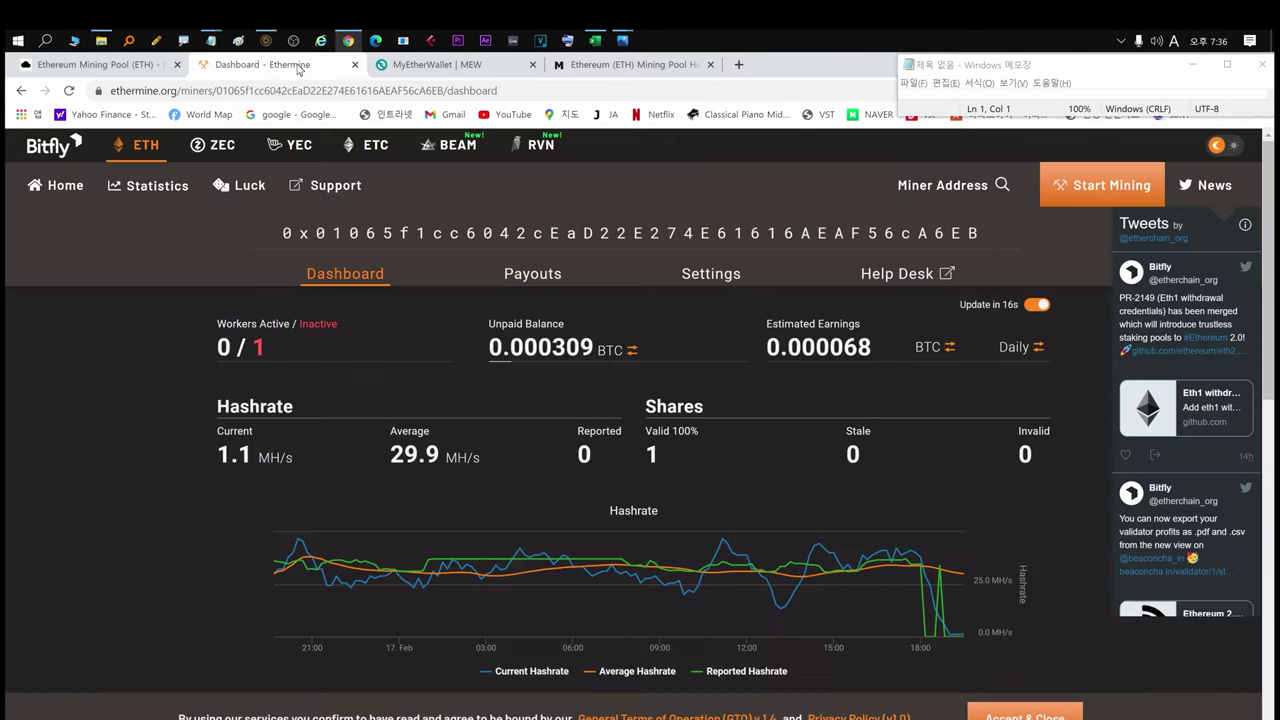
left_click(445, 66)
left_click(98, 66)
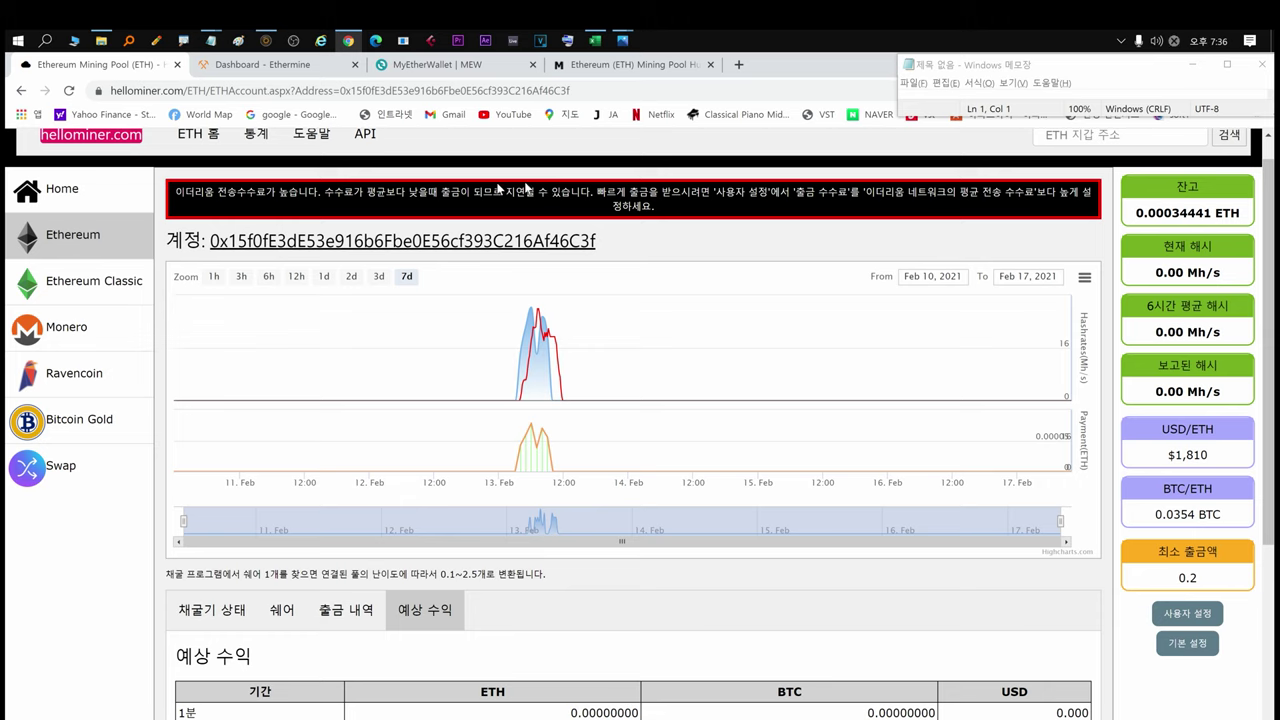
scroll(272, 482, "down", 5)
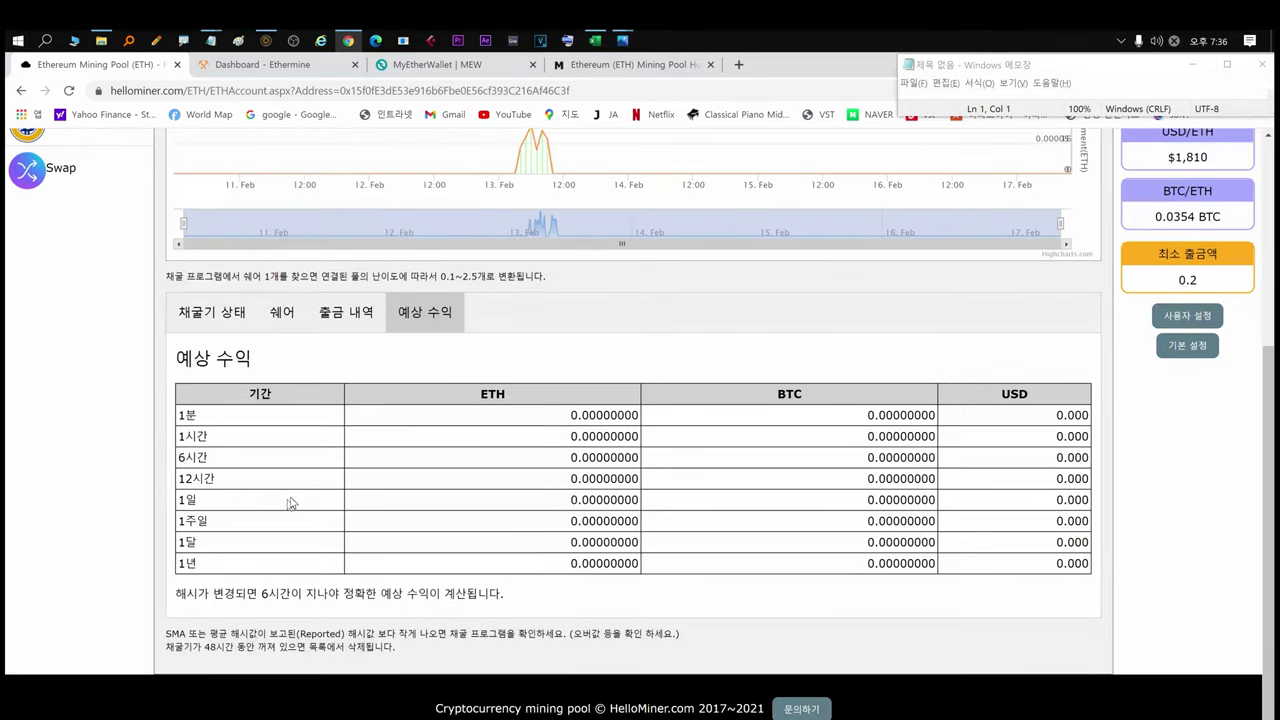
scroll(286, 500, "up", 3)
left_click(73, 267)
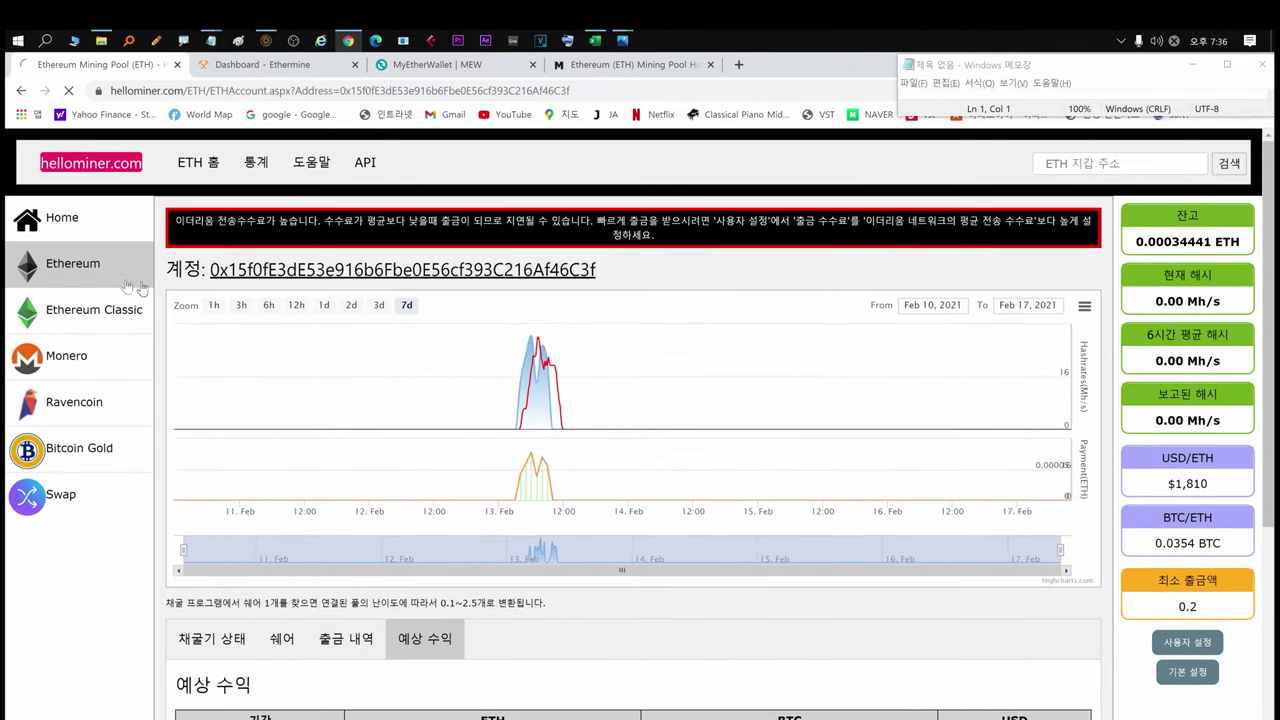
- Open HelloMiner's Ethereum mining help page, read through the setup guide, then return to Explorer
scroll(357, 476, "down", 2)
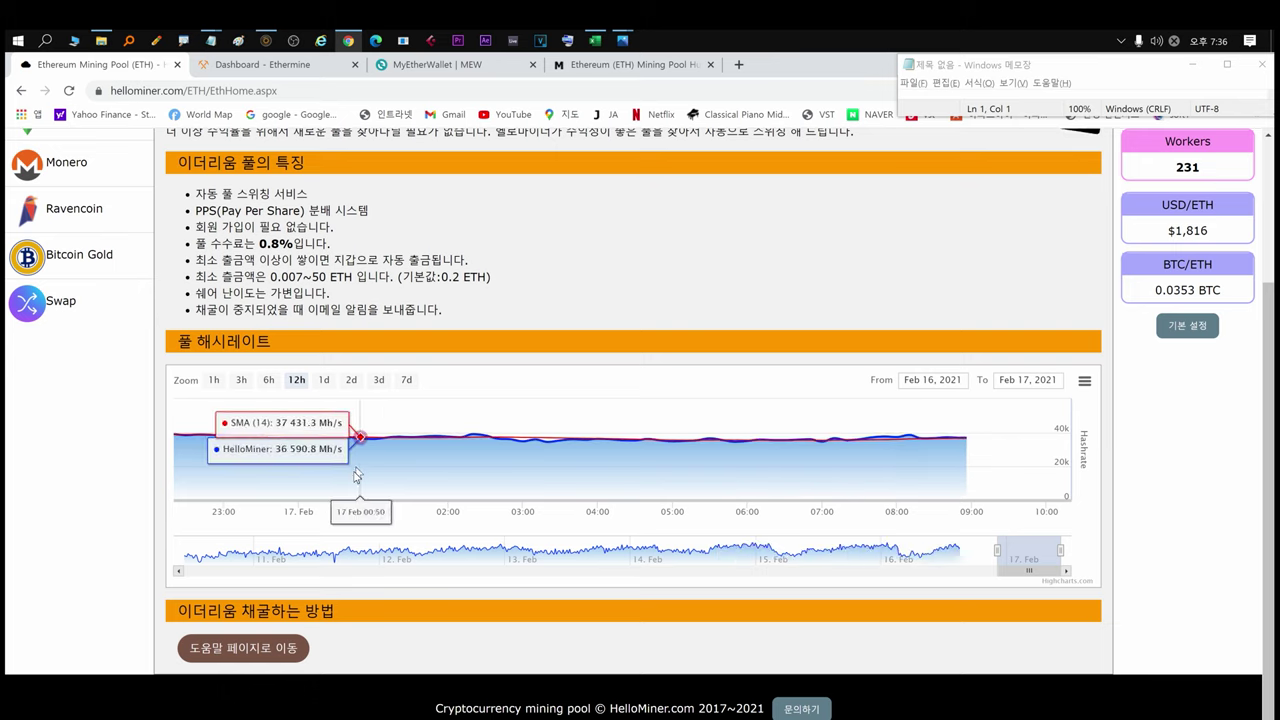
left_click(243, 648)
scroll(358, 455, "down", 4)
scroll(358, 453, "down", 10)
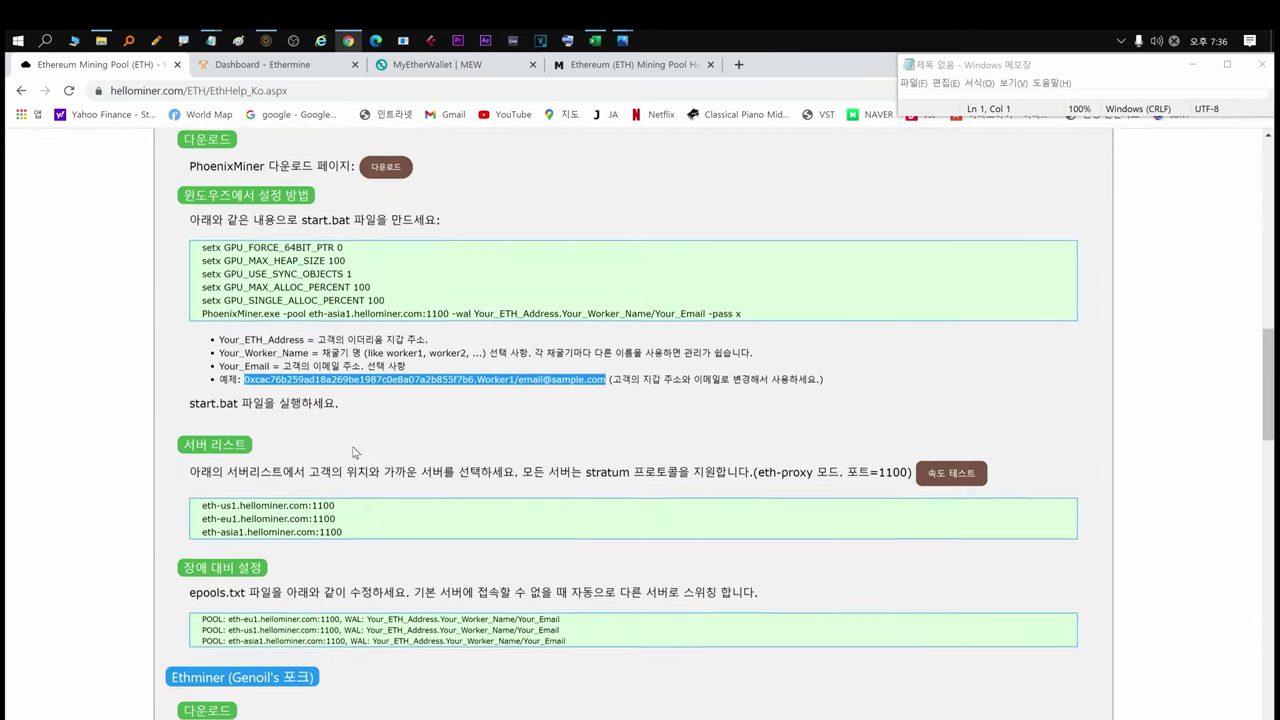
scroll(288, 437, "up", 2)
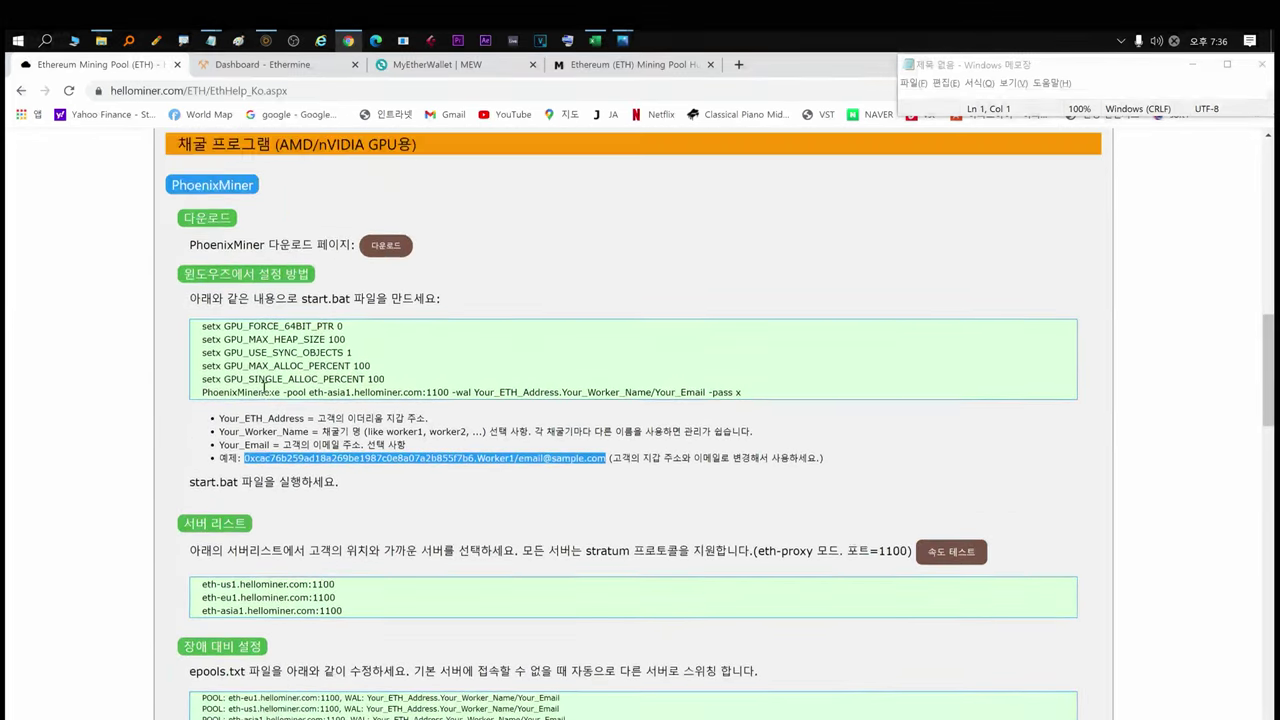
scroll(249, 405, "down", 6)
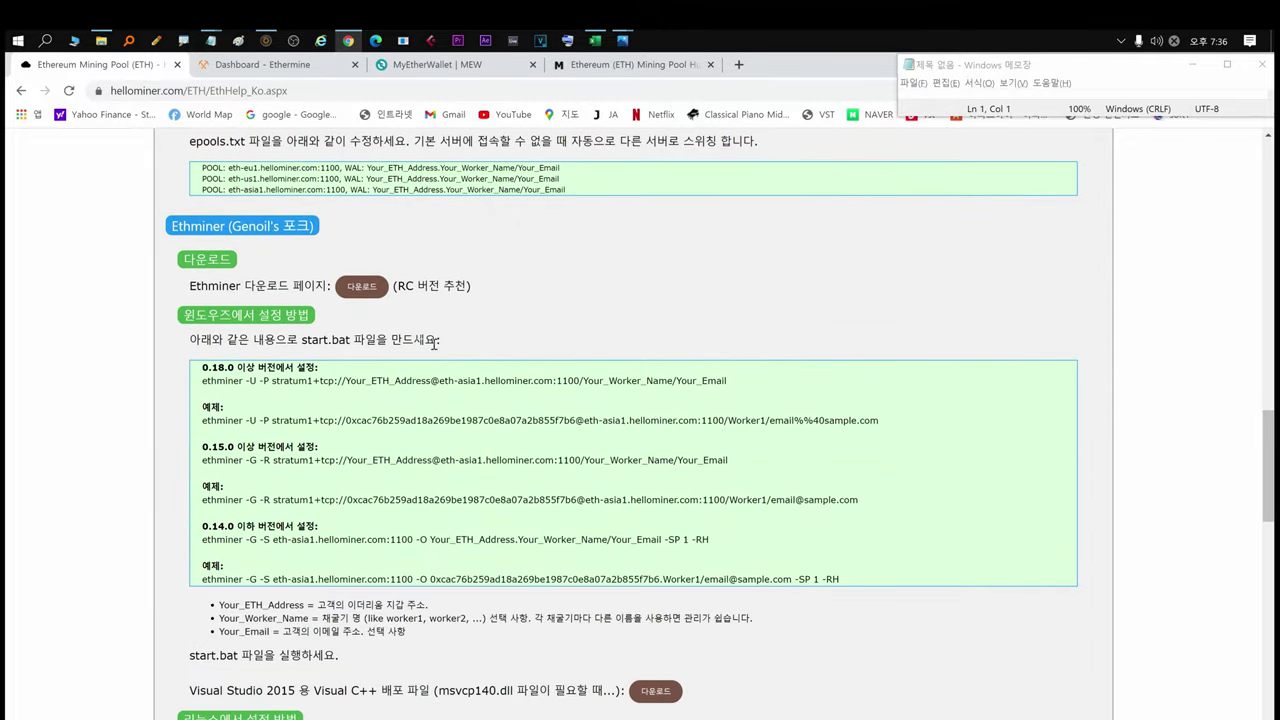
scroll(249, 405, "down", 12)
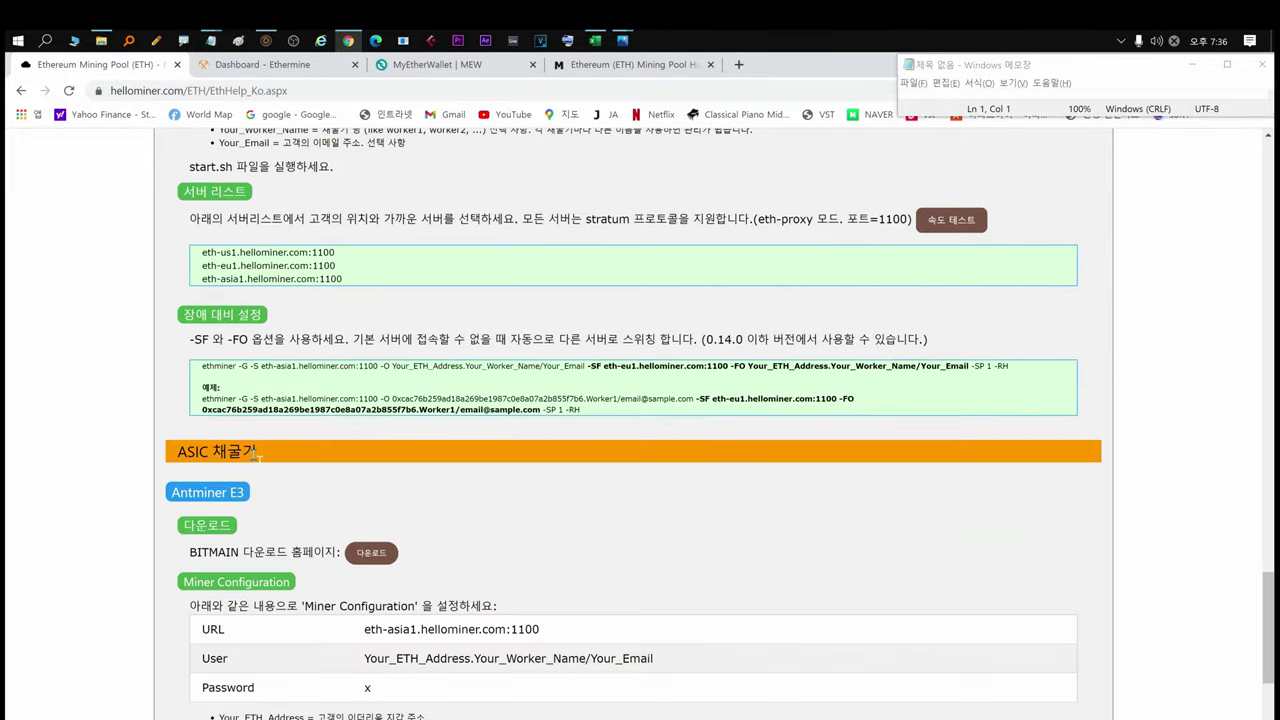
scroll(255, 455, "up", 9)
scroll(291, 457, "down", 5)
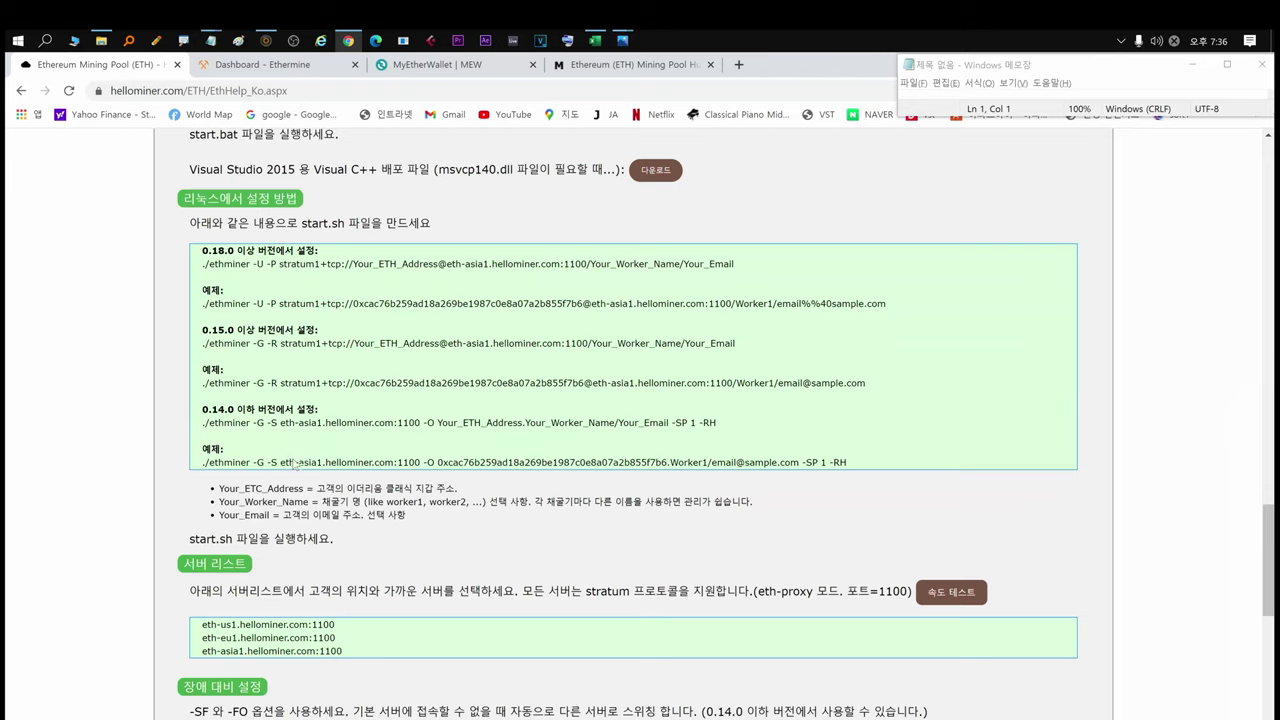
scroll(291, 457, "down", 6)
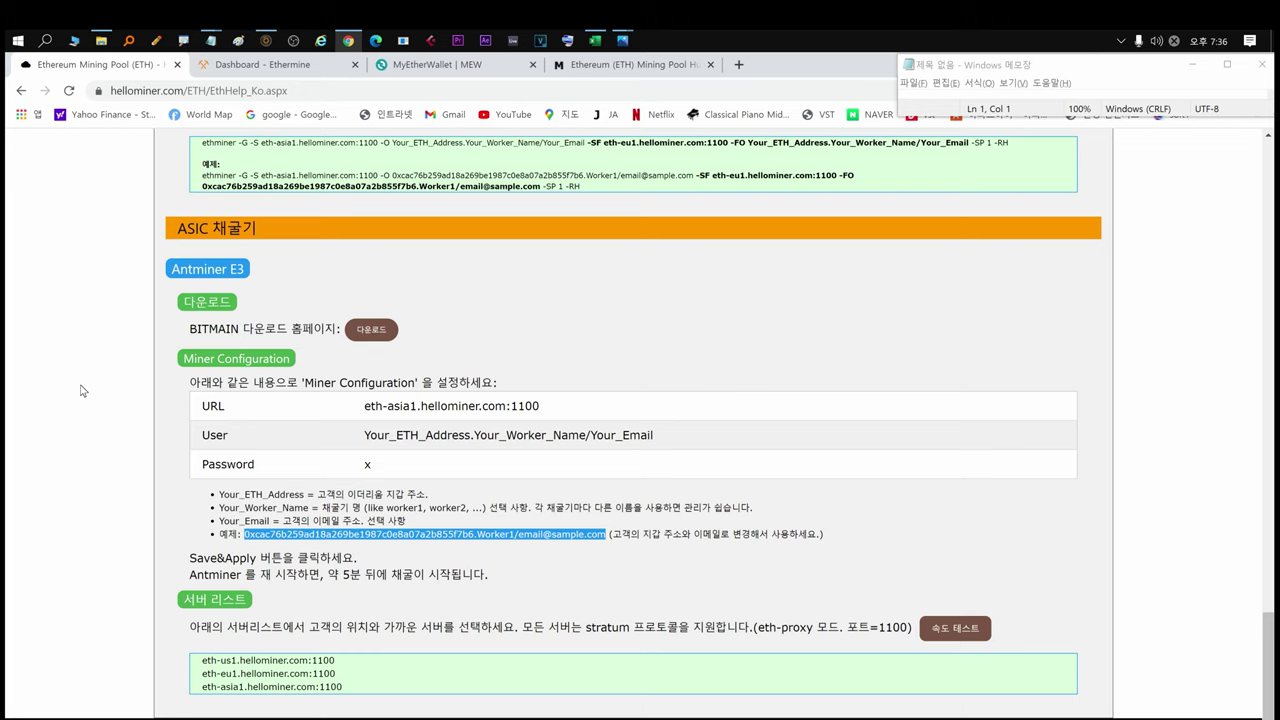
scroll(140, 410, "up", 3)
scroll(129, 424, "down", 2)
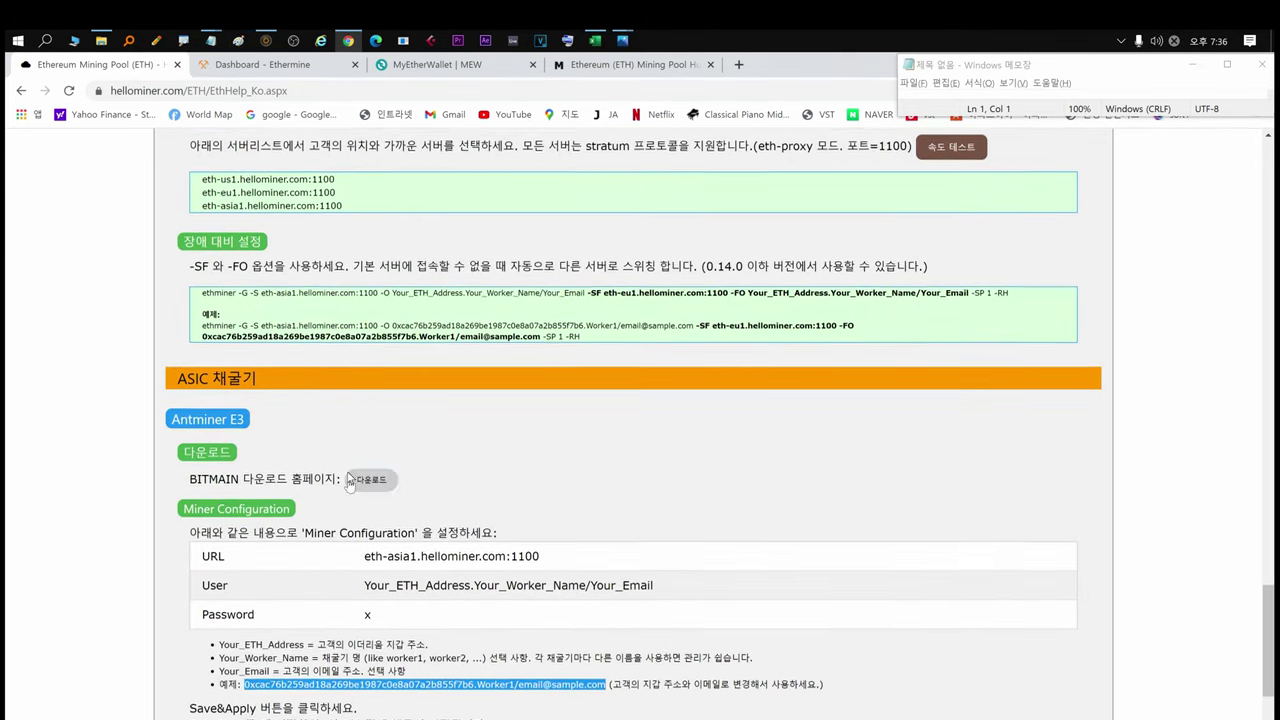
scroll(340, 478, "up", 5)
scroll(340, 478, "down", 8)
scroll(336, 436, "up", 3)
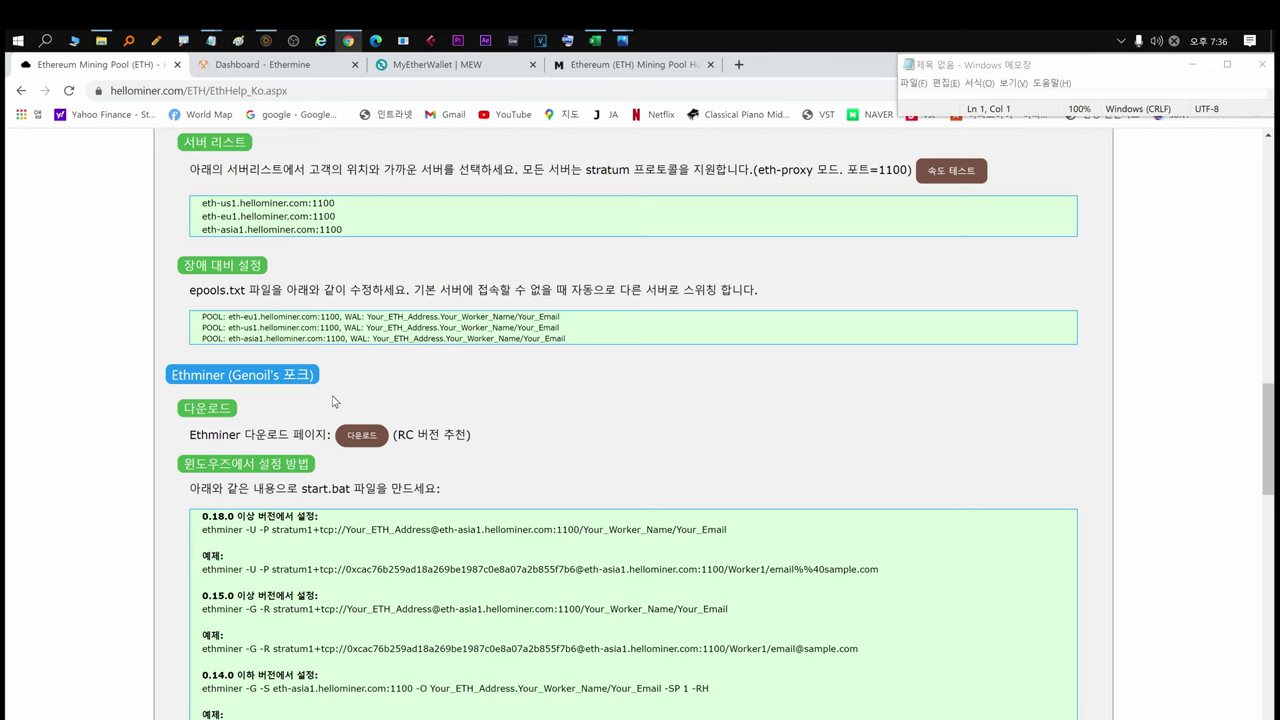
key("alt+Tab")
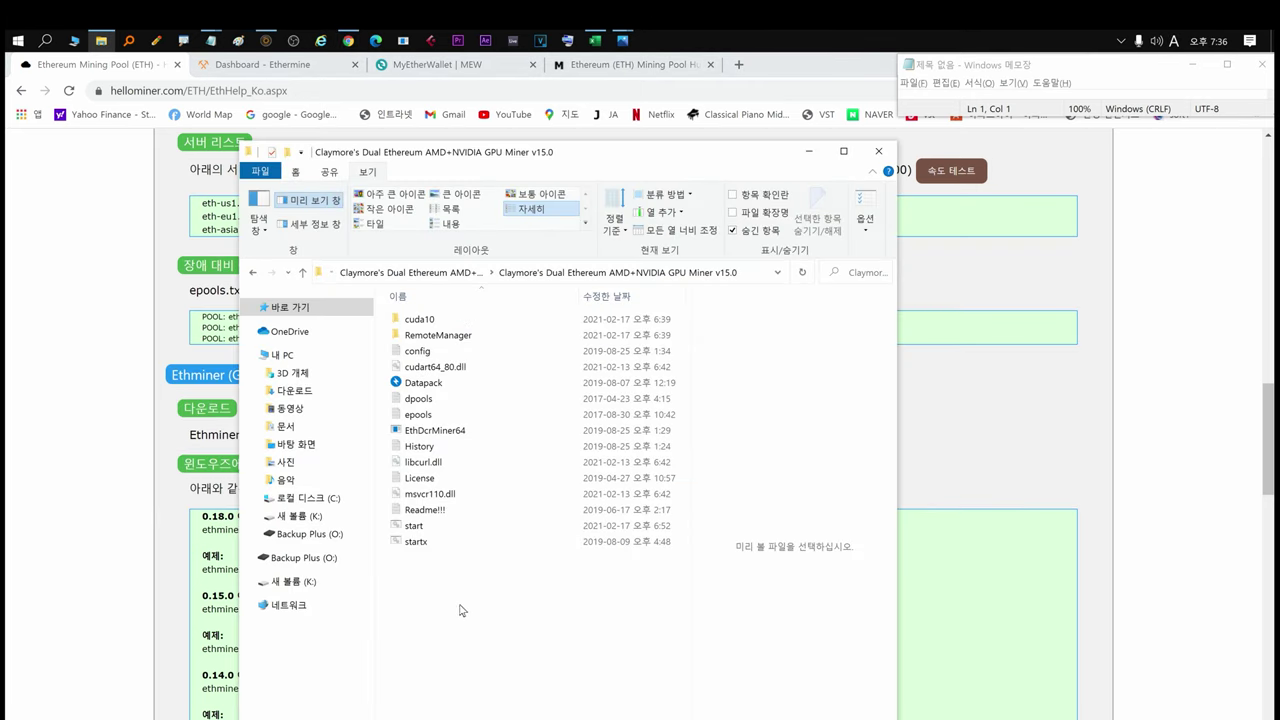
- Open the Claymore start batch file in Notepad via Edit and move Notepad down-right
left_click_drag(484, 162, 416, 161)
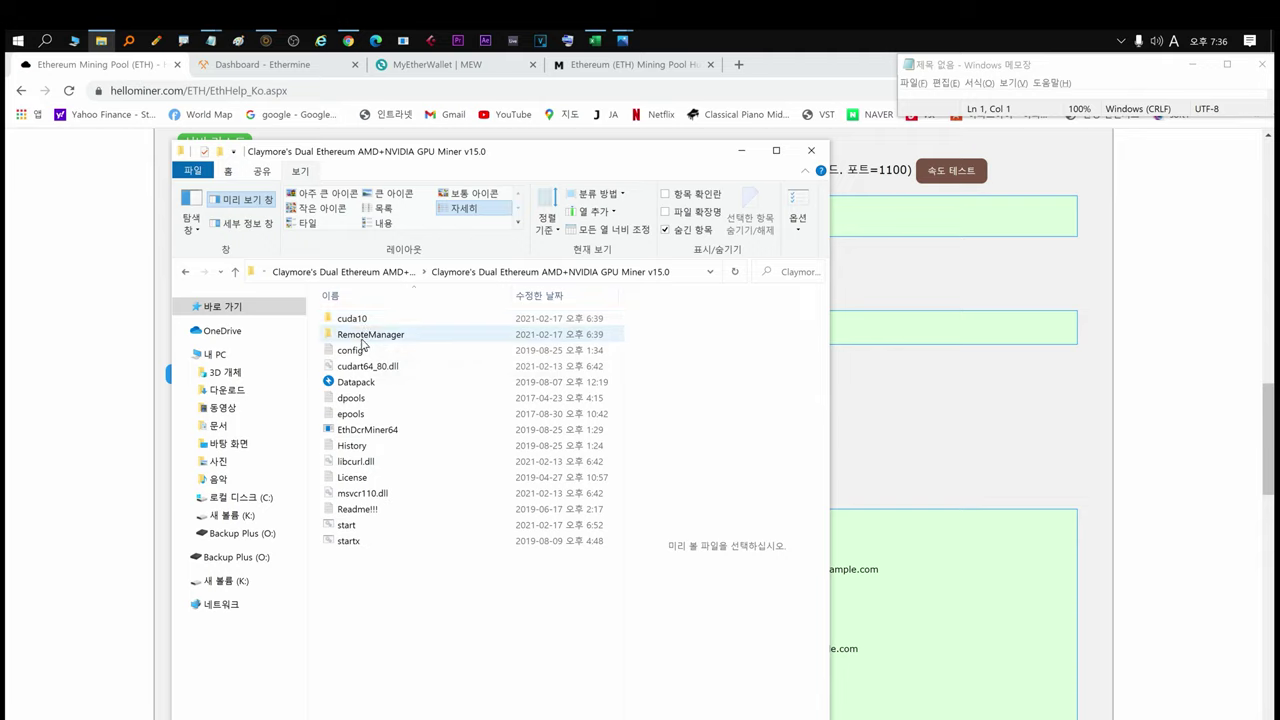
double_click(347, 527)
right_click(355, 530)
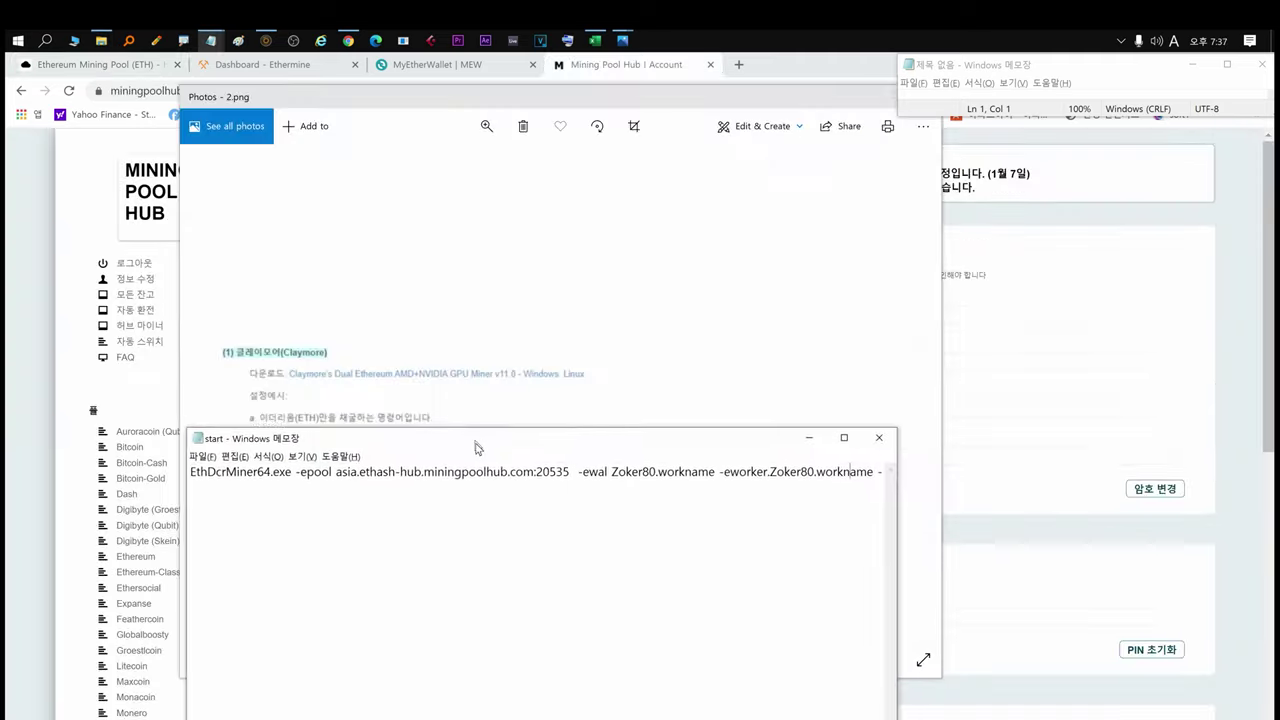
left_click_drag(471, 448, 506, 481)
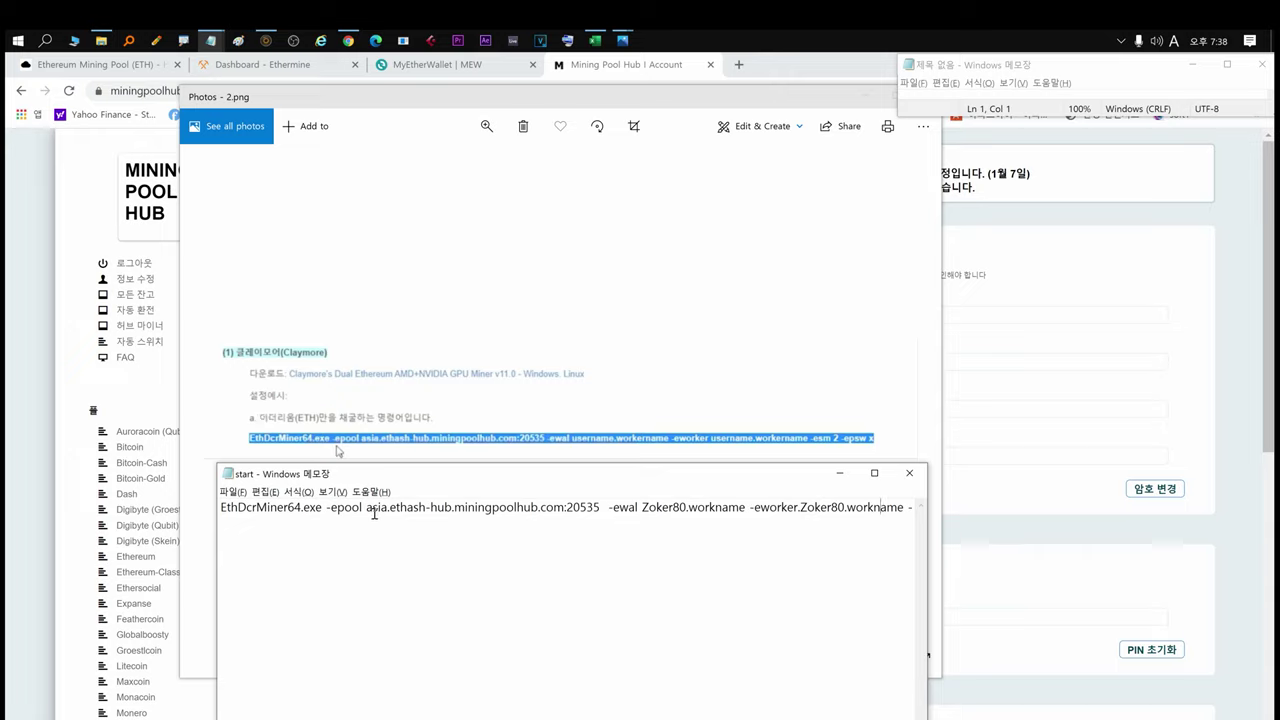
- Select the pool server address in the command and compare it with the account username on Mining Pool Hub
left_click_drag(365, 509, 580, 509)
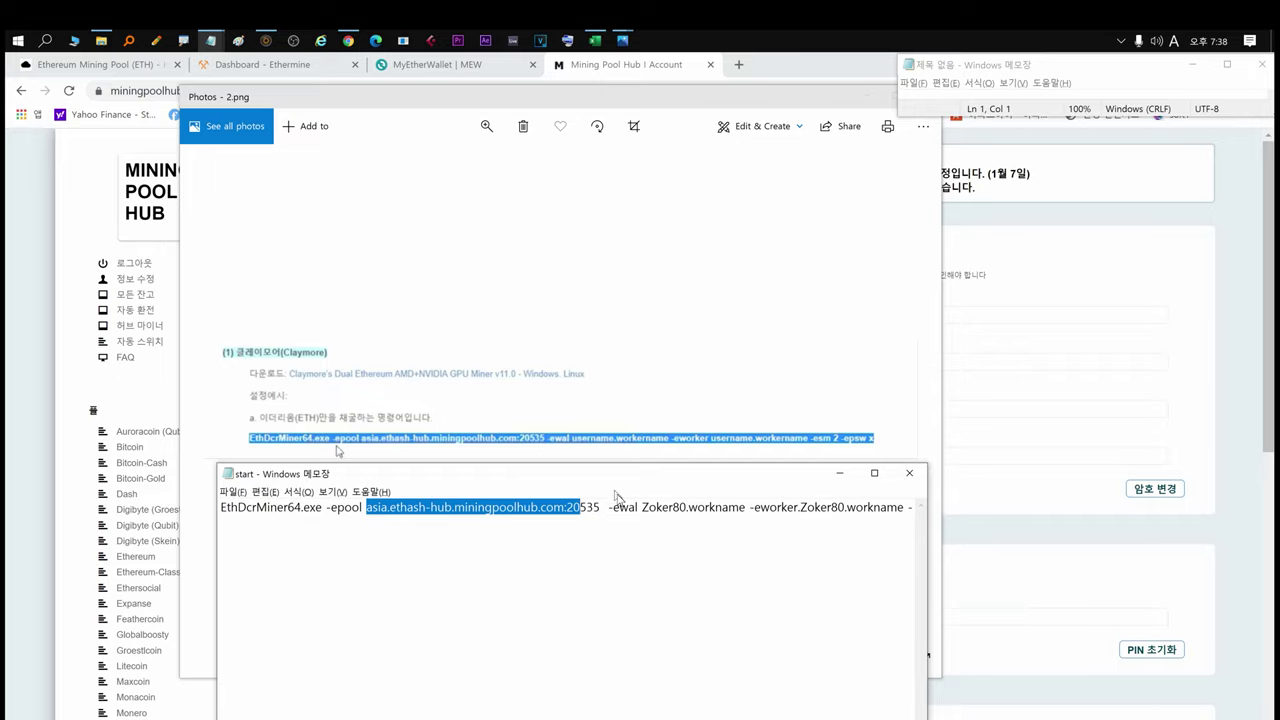
left_click(72, 195)
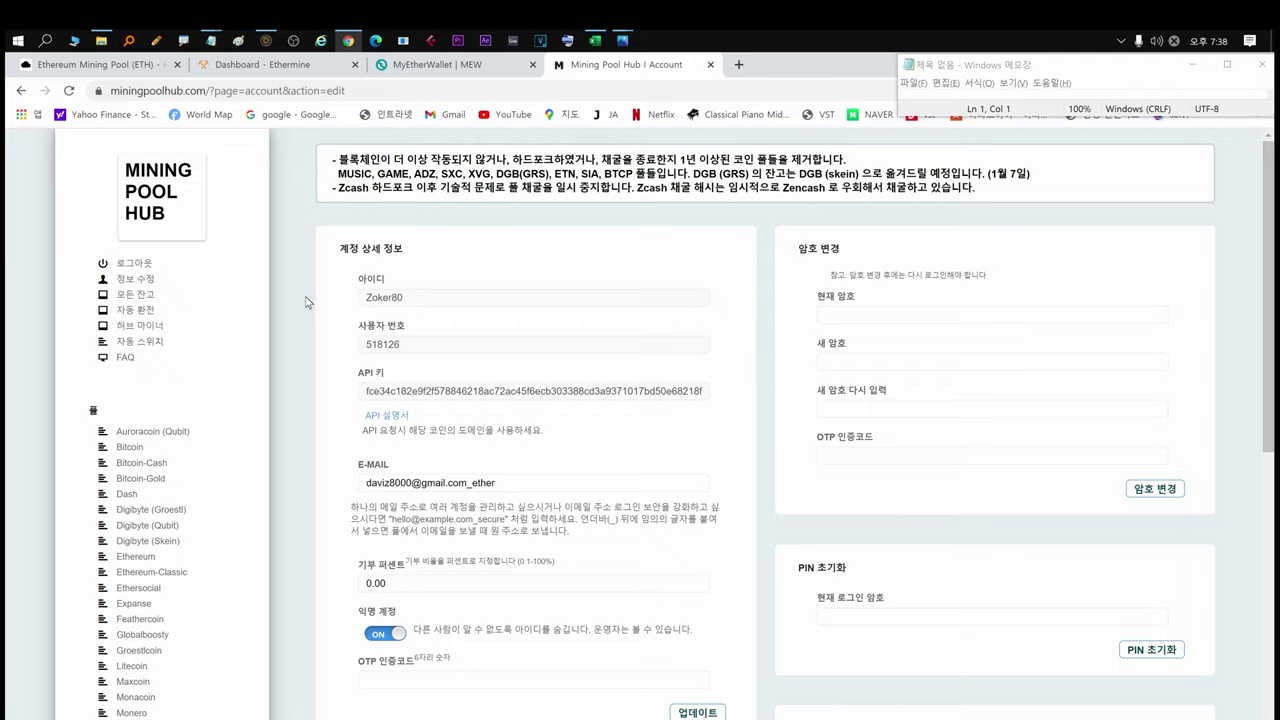
left_click_drag(435, 302, 333, 303)
key("alt+Tab")
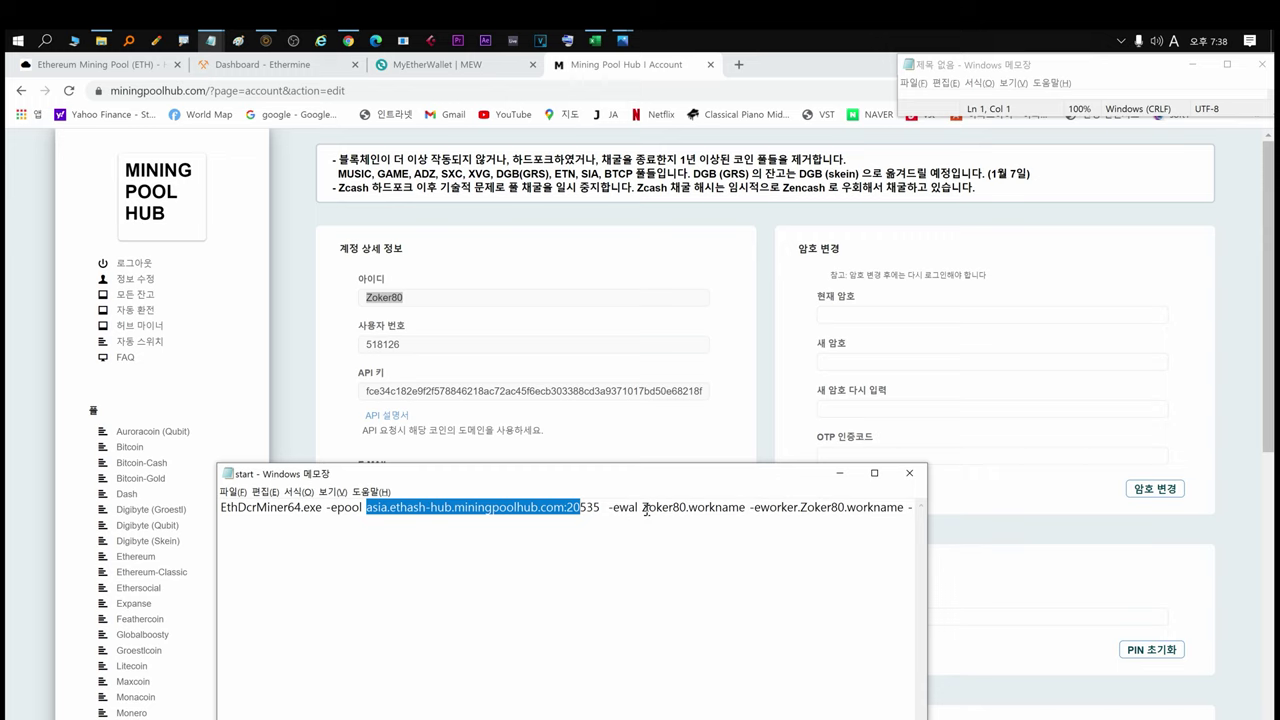
- Check the -ewal and -eworker usernames in the command against the Claymore guide image
key("alt+Tab")
key("Tab")
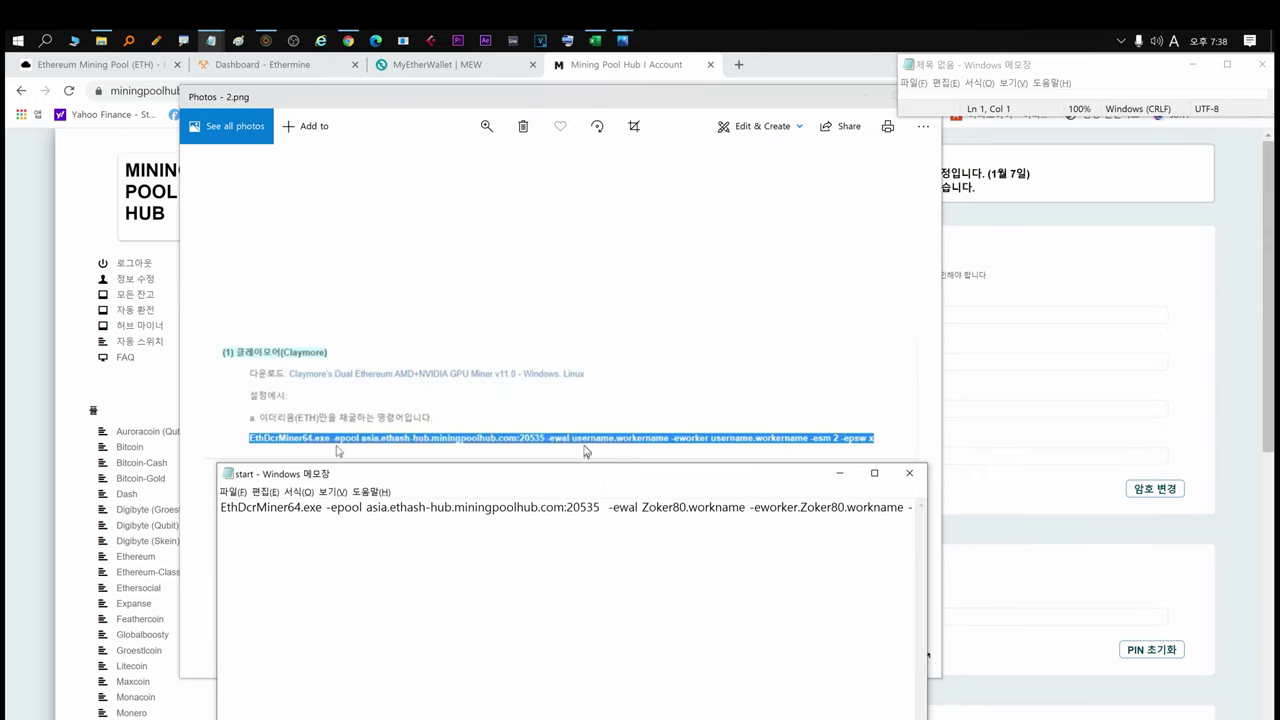
left_click_drag(643, 512, 841, 510)
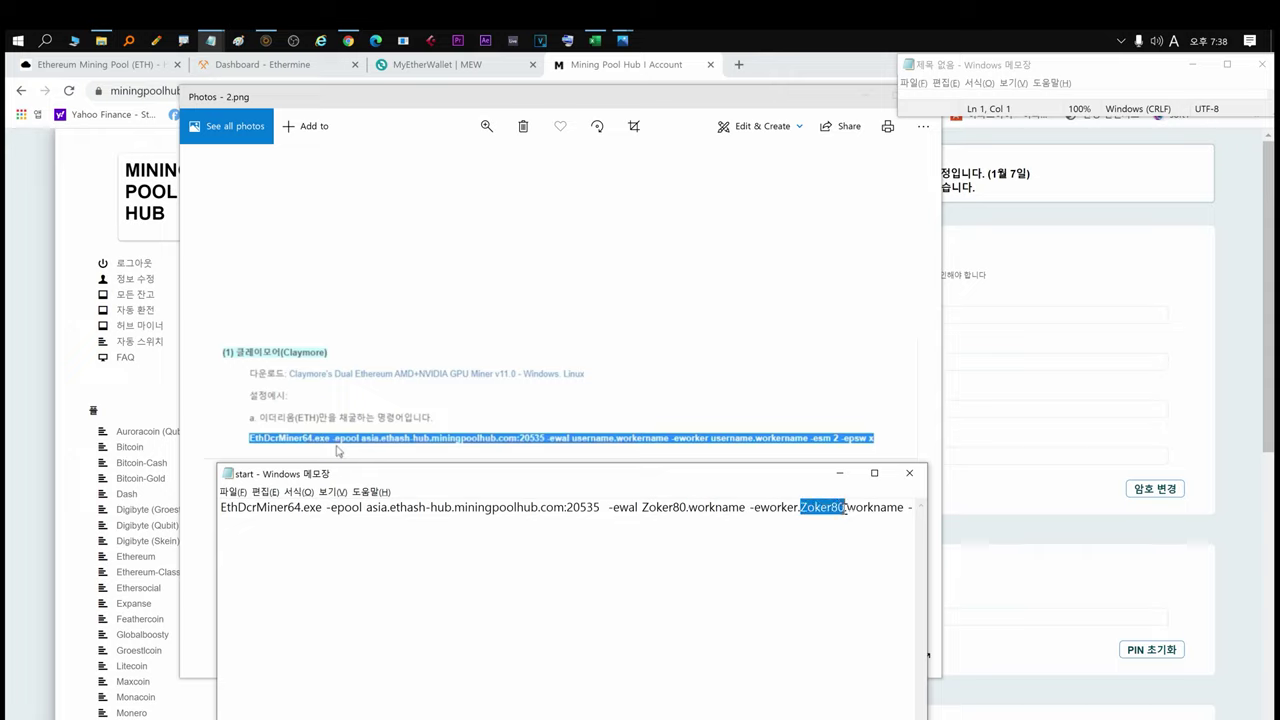
left_click_drag(640, 508, 675, 510)
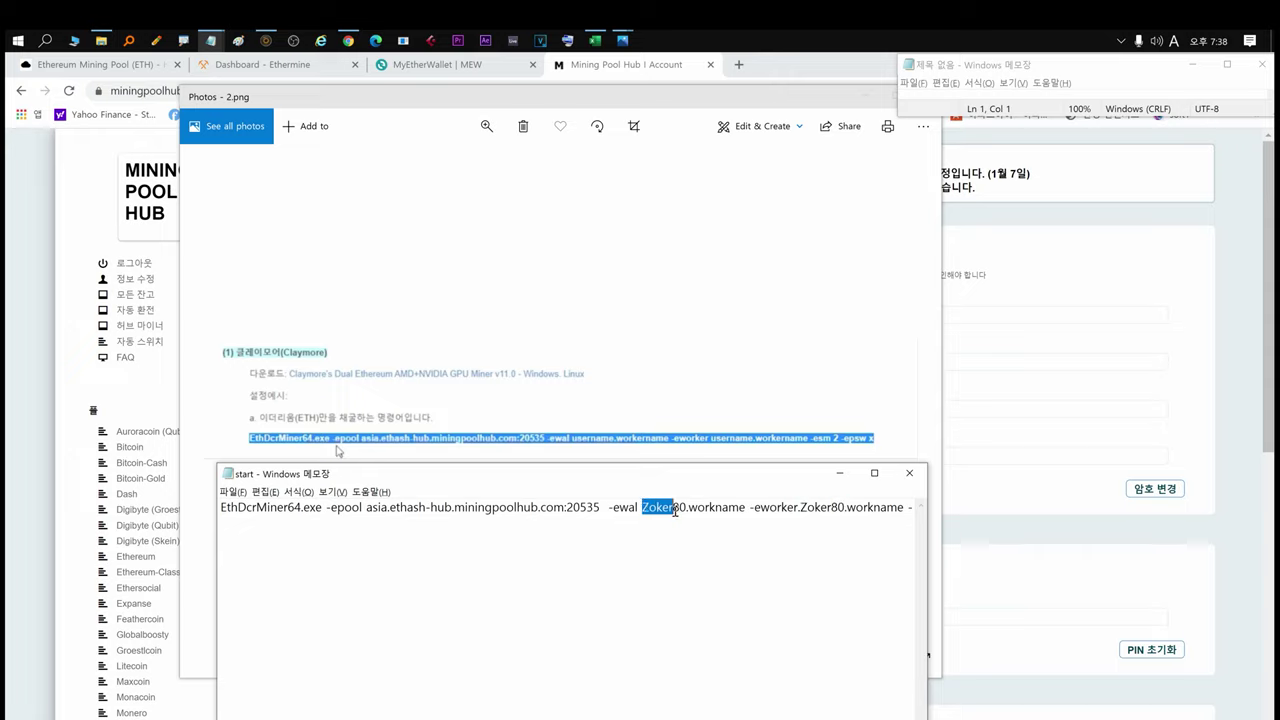
left_click_drag(800, 508, 840, 507)
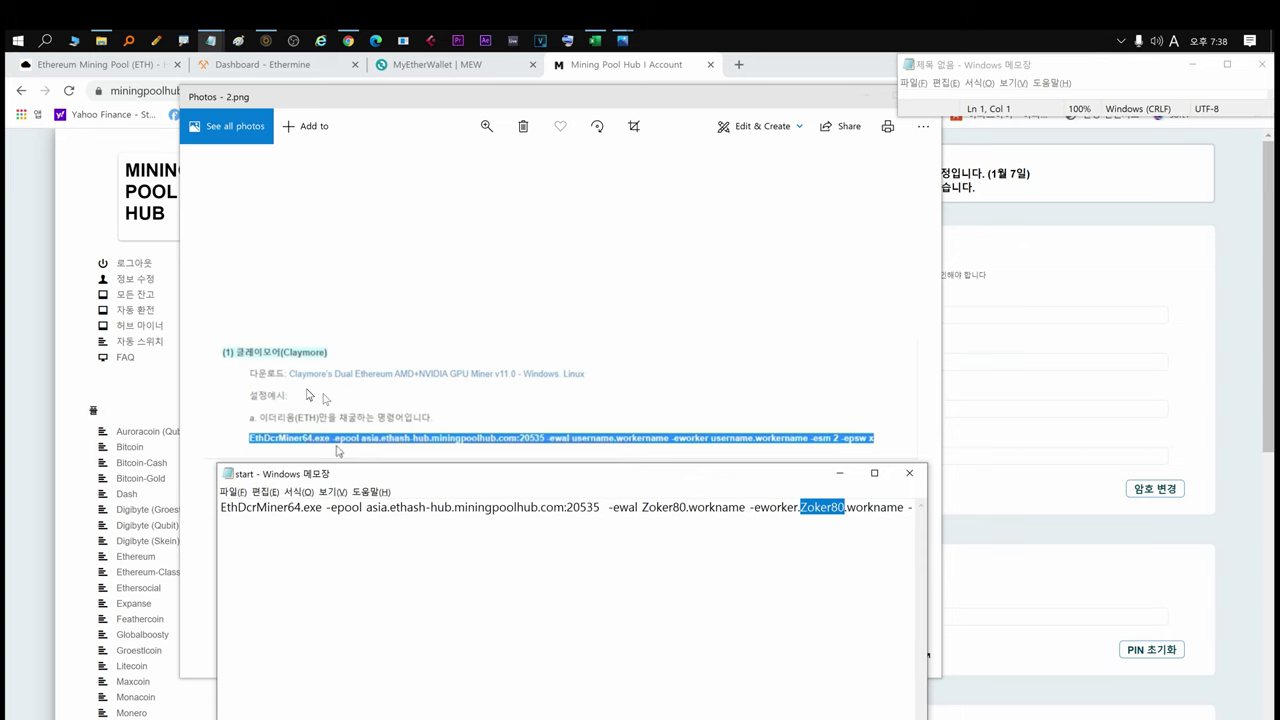
left_click(38, 355)
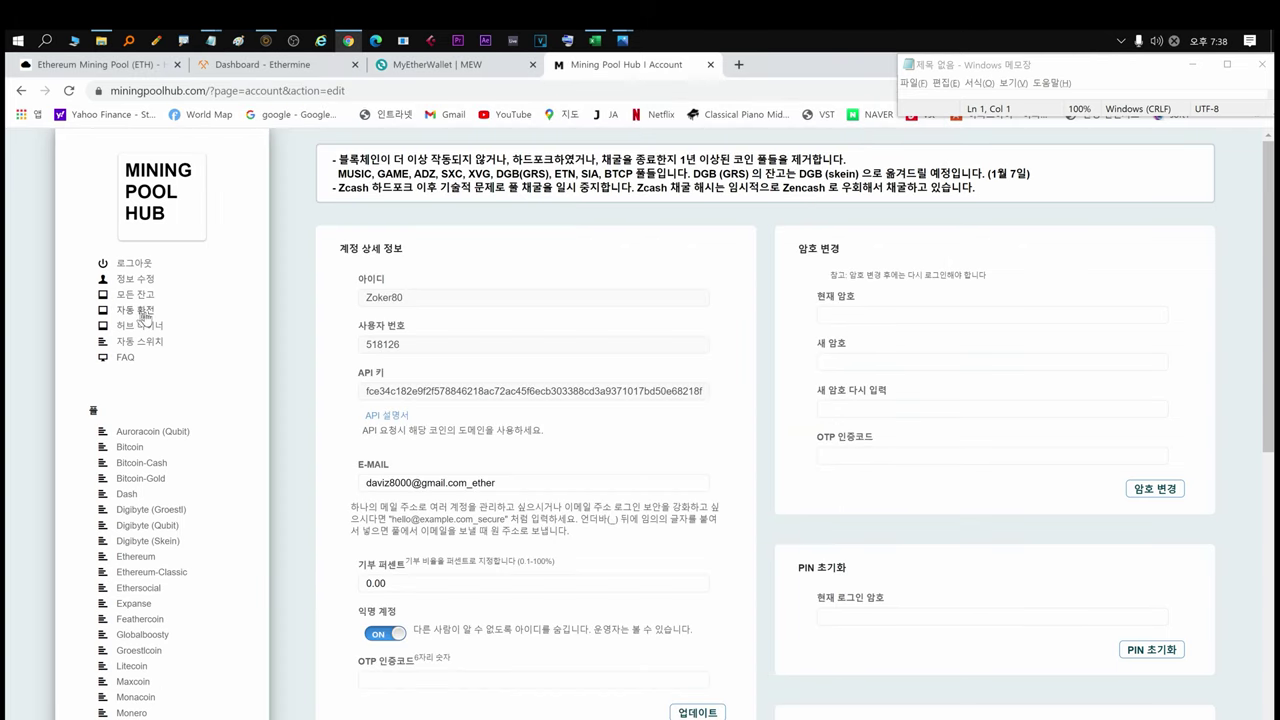
- View the 허브 마이너 hub workers page, then the 모든 잔고 all-coins balances page
left_click(140, 326)
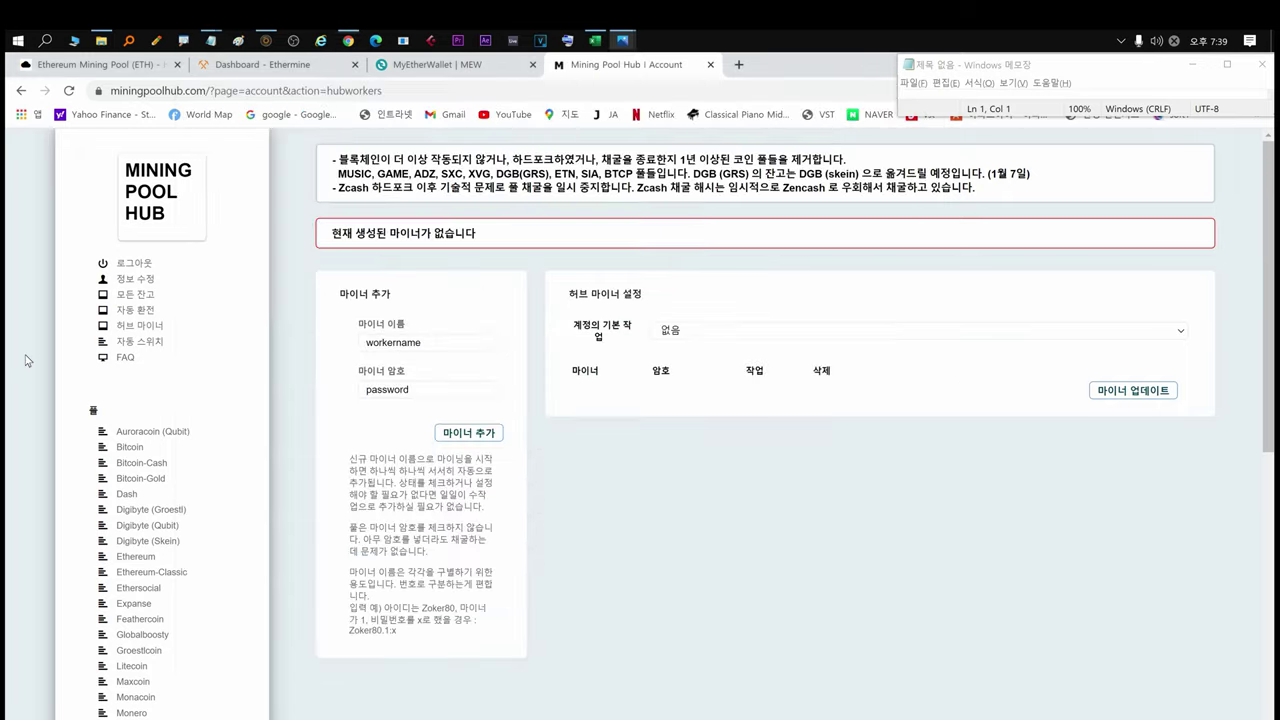
left_click(58, 355)
left_click(136, 296)
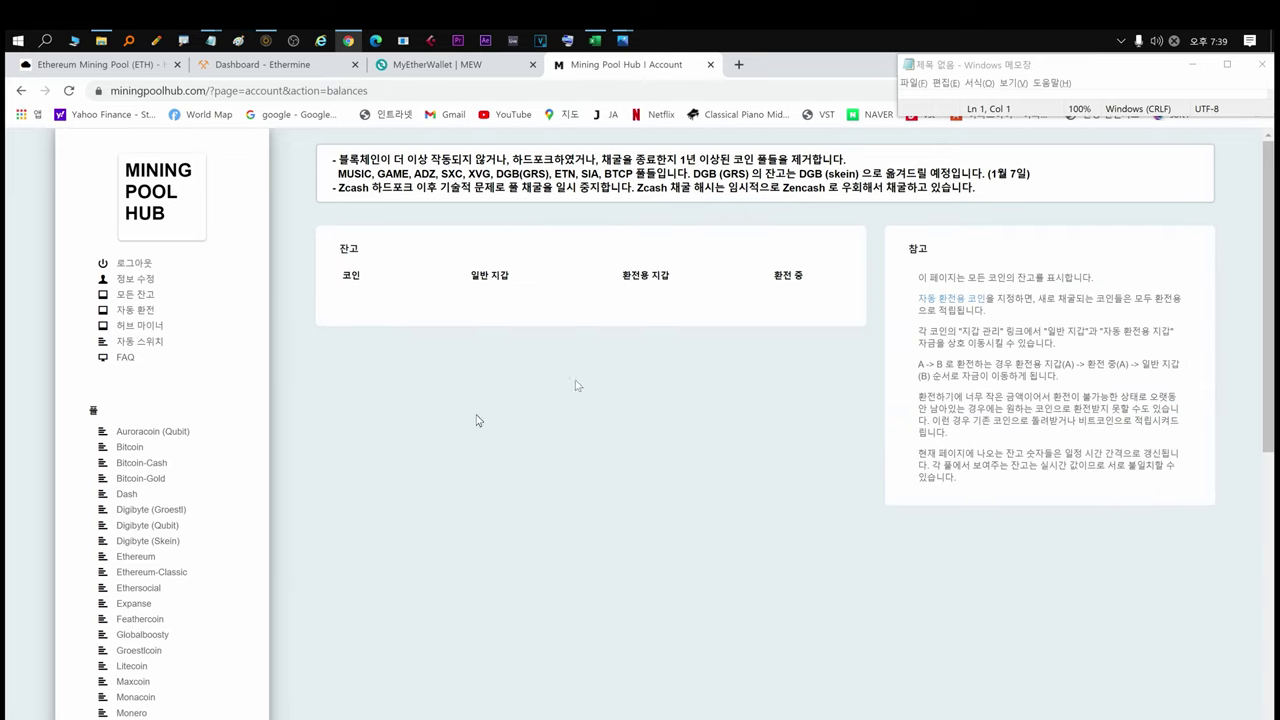
scroll(400, 523, "down", 5)
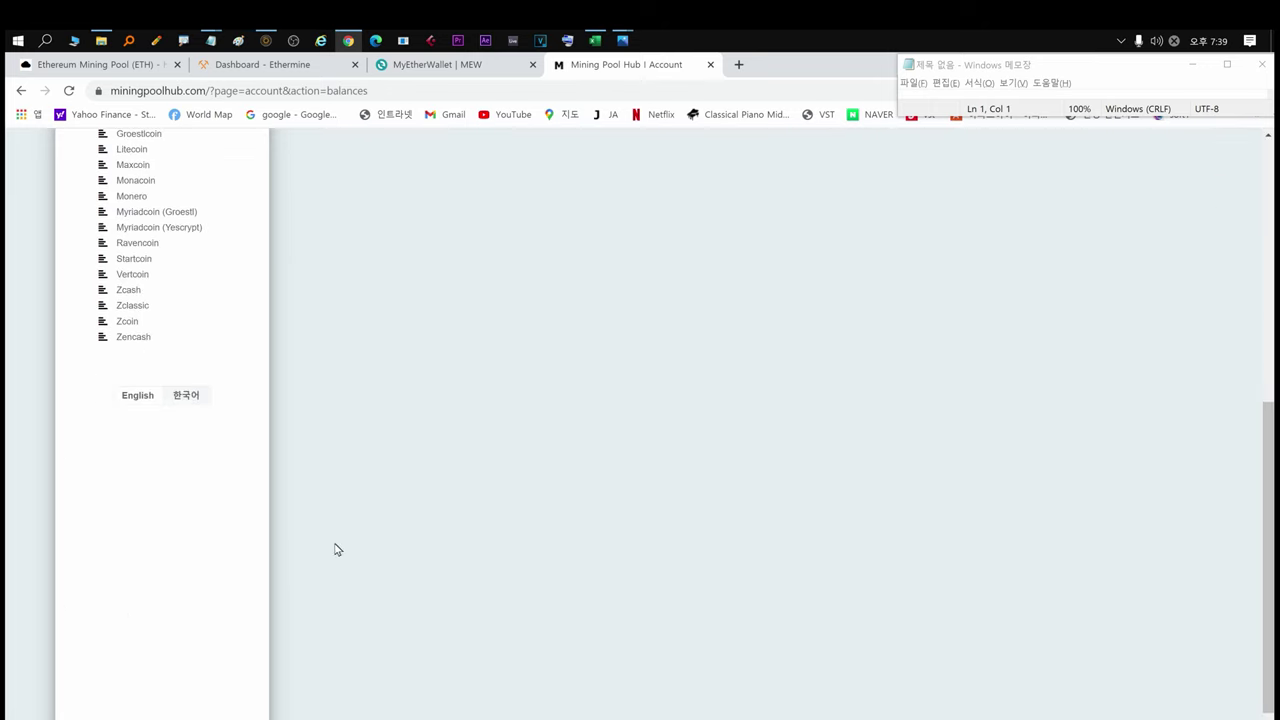
scroll(337, 549, "up", 5)
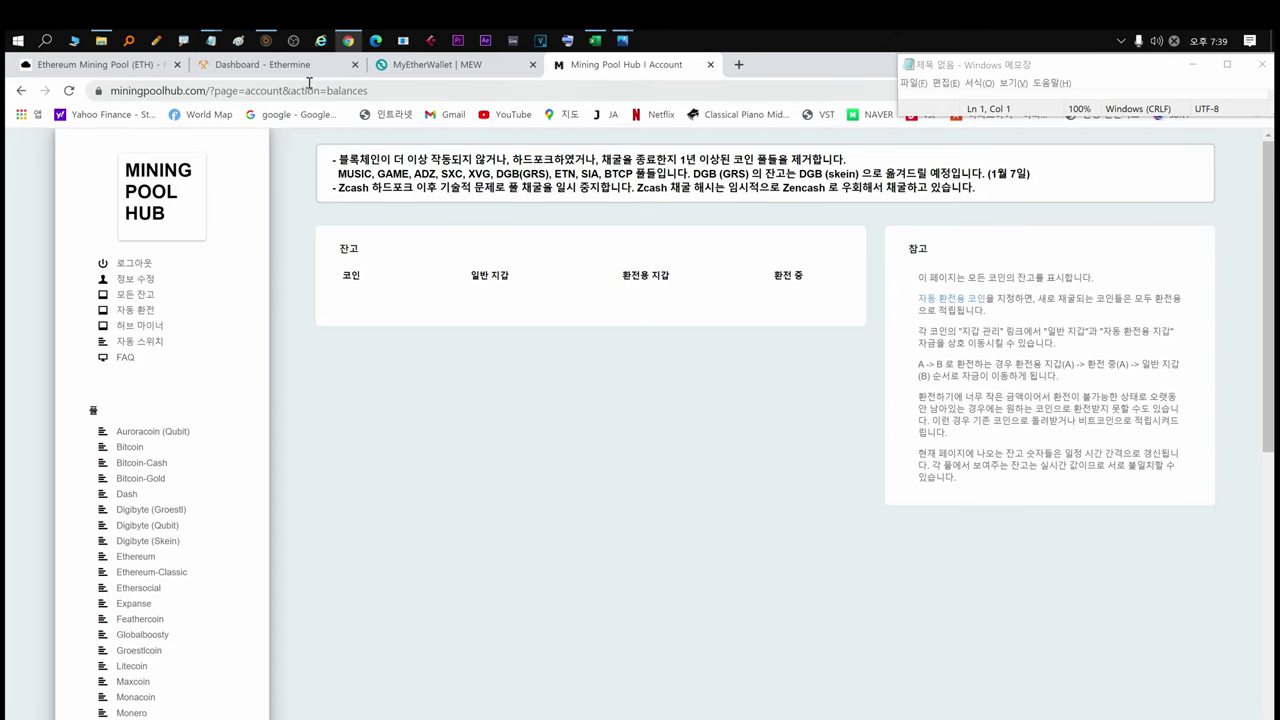
key("alt+Tab")
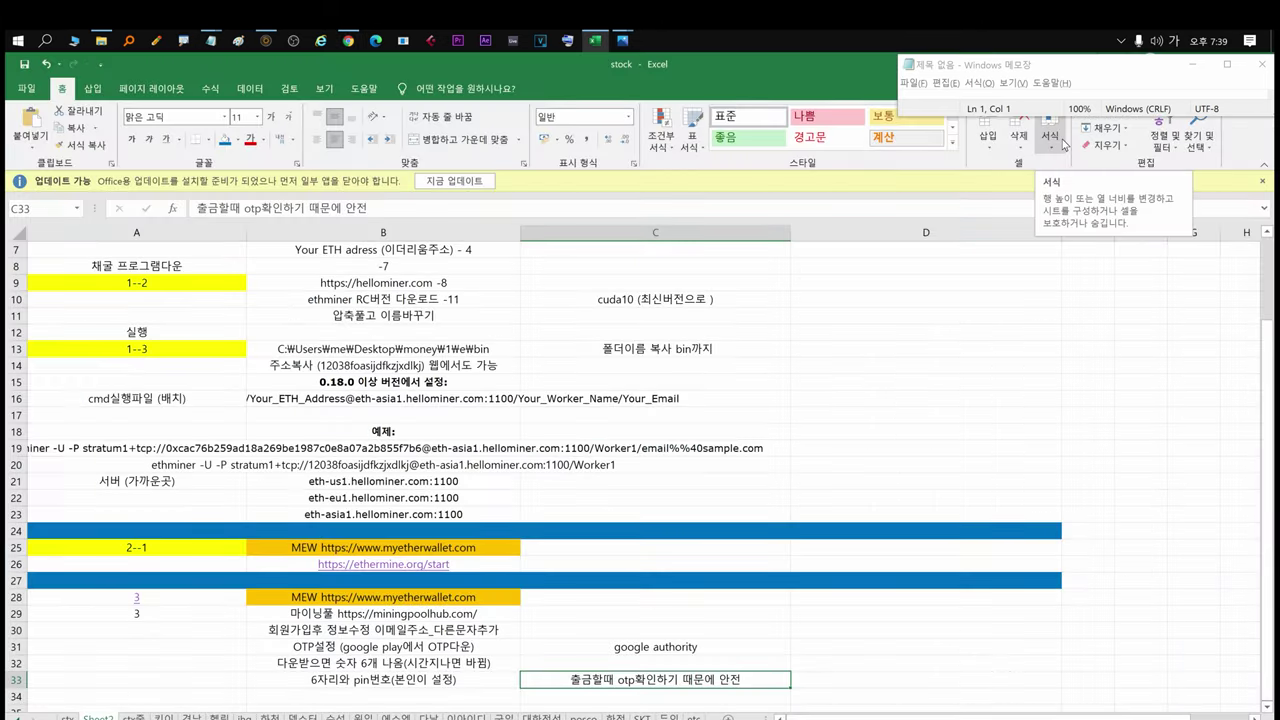
- Mark the MEW and Ethermine rows A25:D26 and the earlier setup notes A1:D23
left_click(120, 552)
left_click_drag(120, 552, 160, 548)
left_click_drag(875, 560, 132, 549)
left_click(640, 515)
left_click_drag(912, 513, 8, 227)
- Select the 1--1 step in A6 and the Atomic wallet note in B6, then return to HelloMiner
left_click(100, 345)
left_click(82, 333)
left_click(320, 340)
left_click(348, 41)
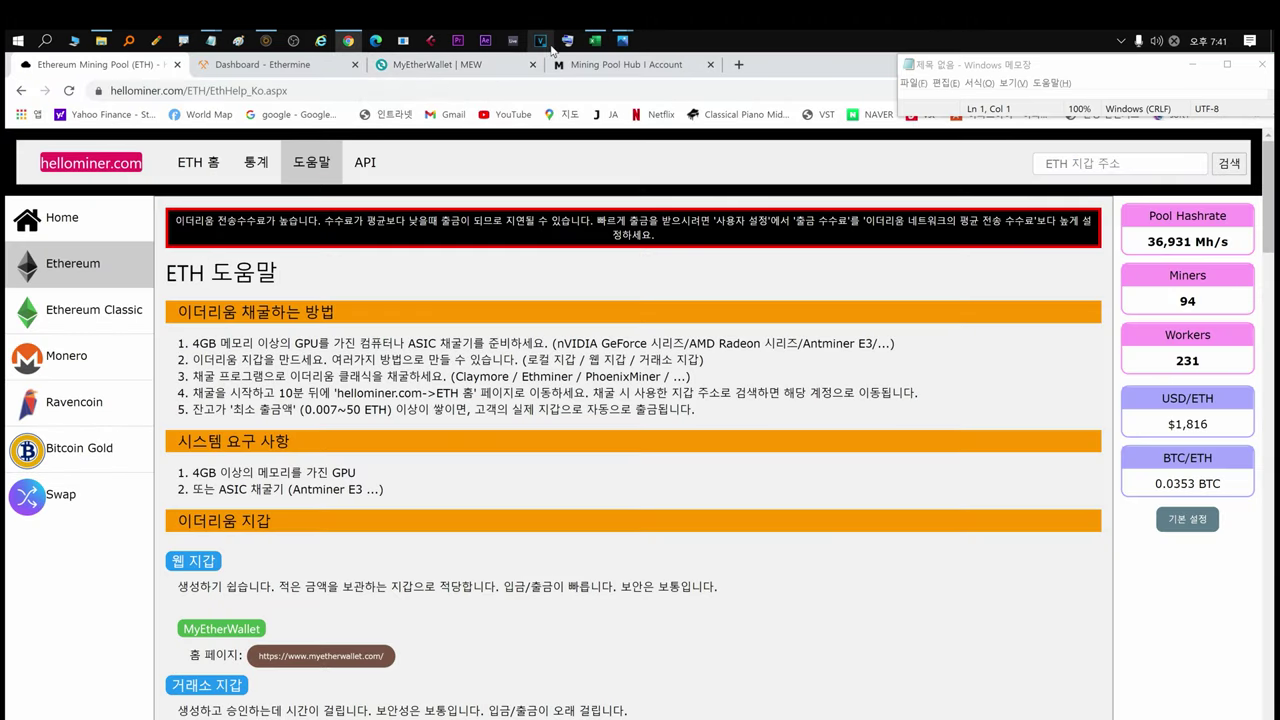
- Return to helloMiner and open its Ethereum pool home page
left_click(595, 41)
scroll(413, 250, "up", 1)
left_click(348, 41)
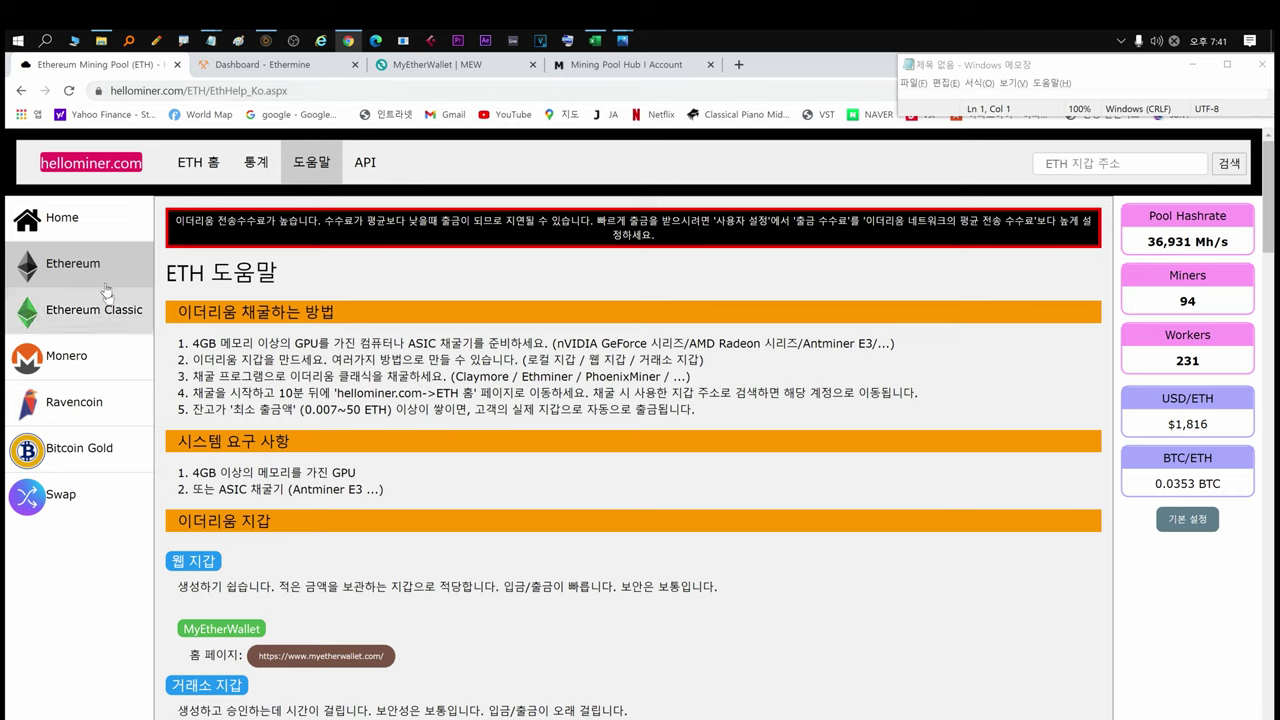
left_click(72, 265)
scroll(500, 485, "down", 2)
scroll(520, 500, "down", 3)
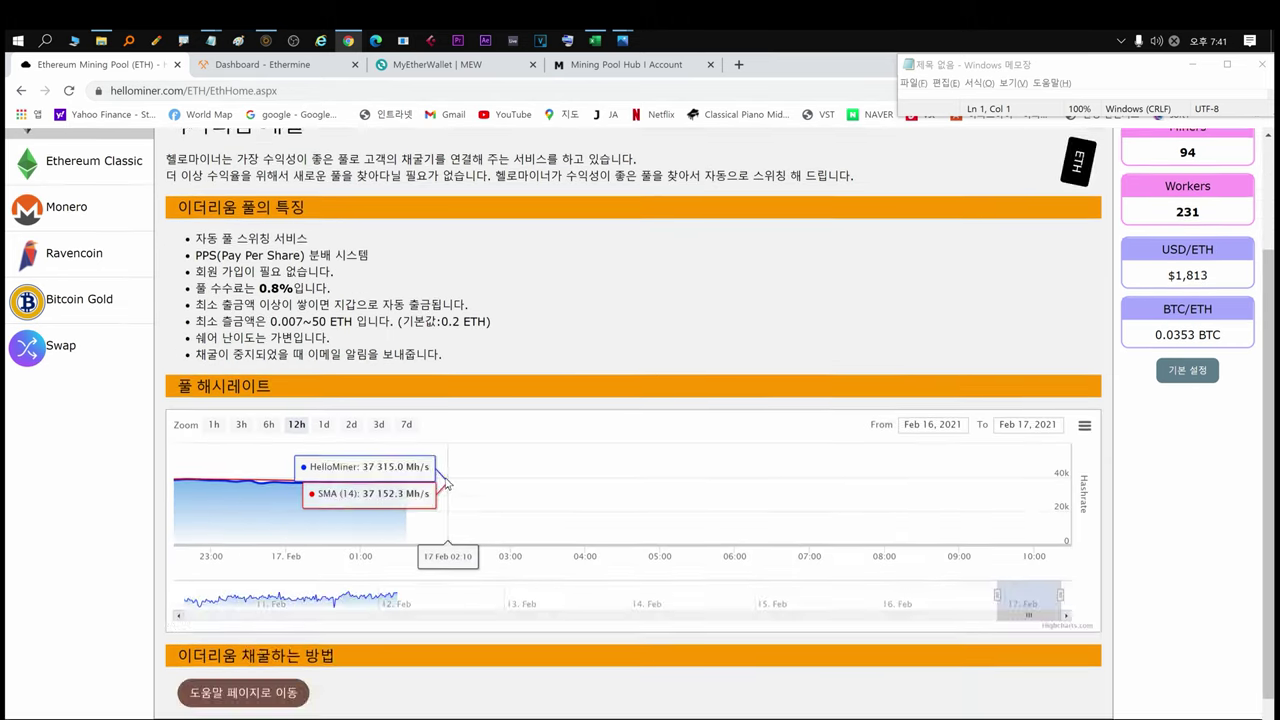
scroll(430, 490, "up", 3)
- Open Ethermine's How to Connect instructions and select the Asia server asia1.ethermine.org
left_click(295, 66)
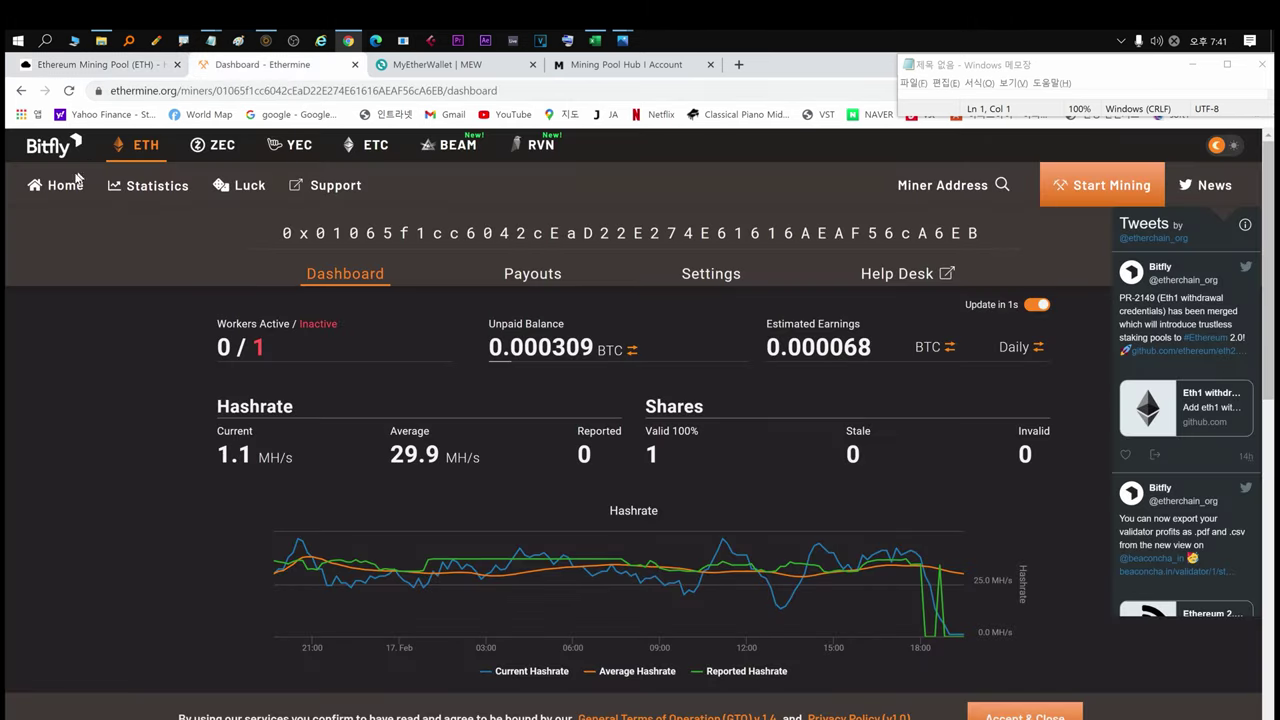
left_click(1132, 192)
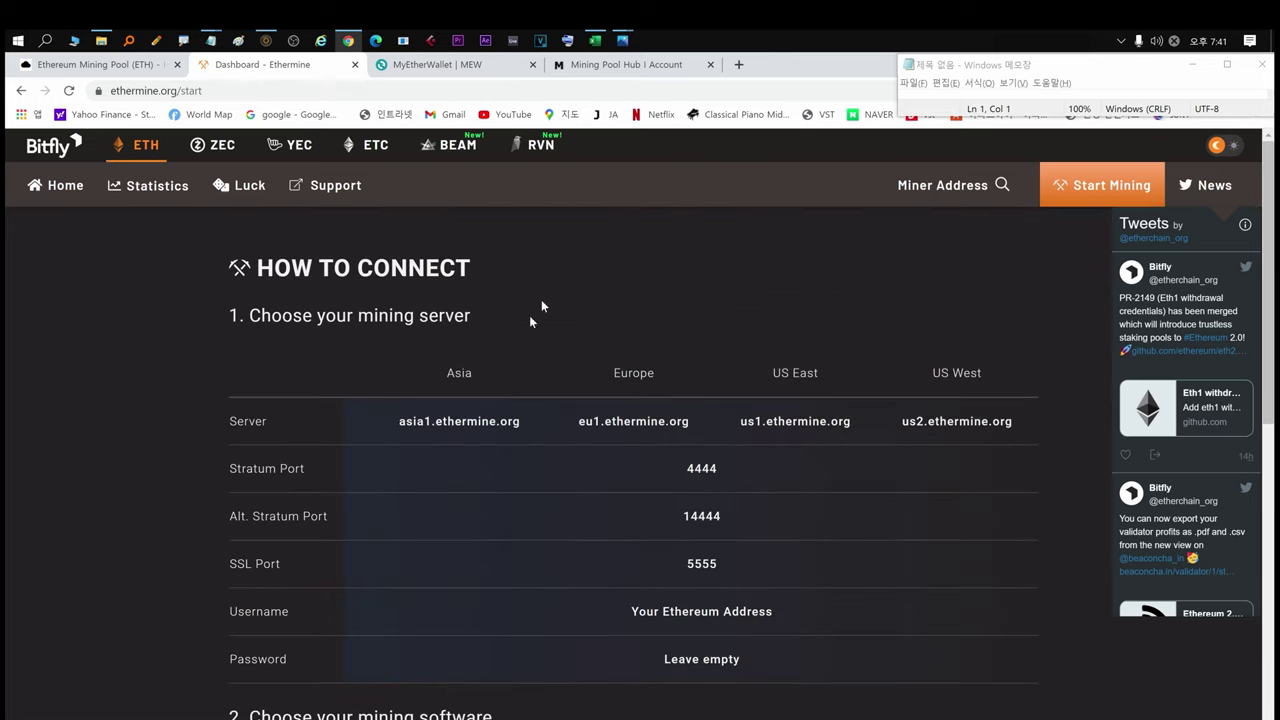
left_click_drag(381, 423, 555, 429)
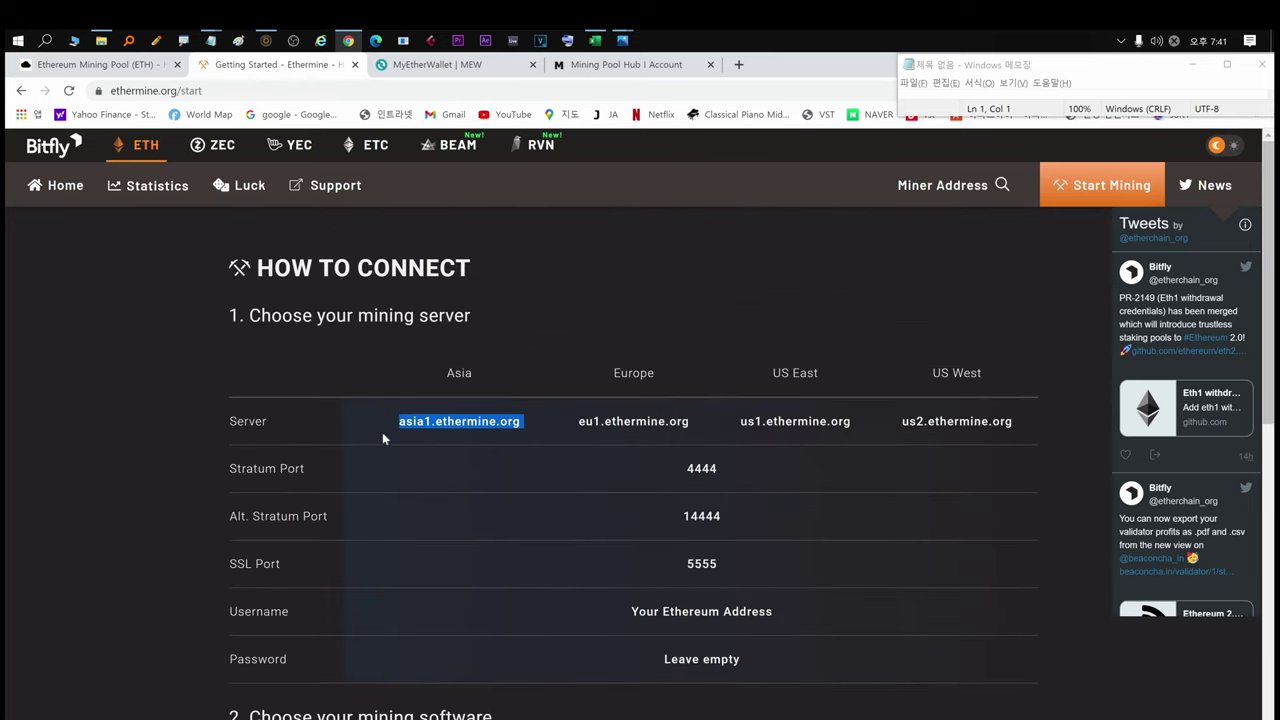
- Review the Mining Pool Hub account page and move its tab ahead of MyEtherWallet
left_click(588, 64)
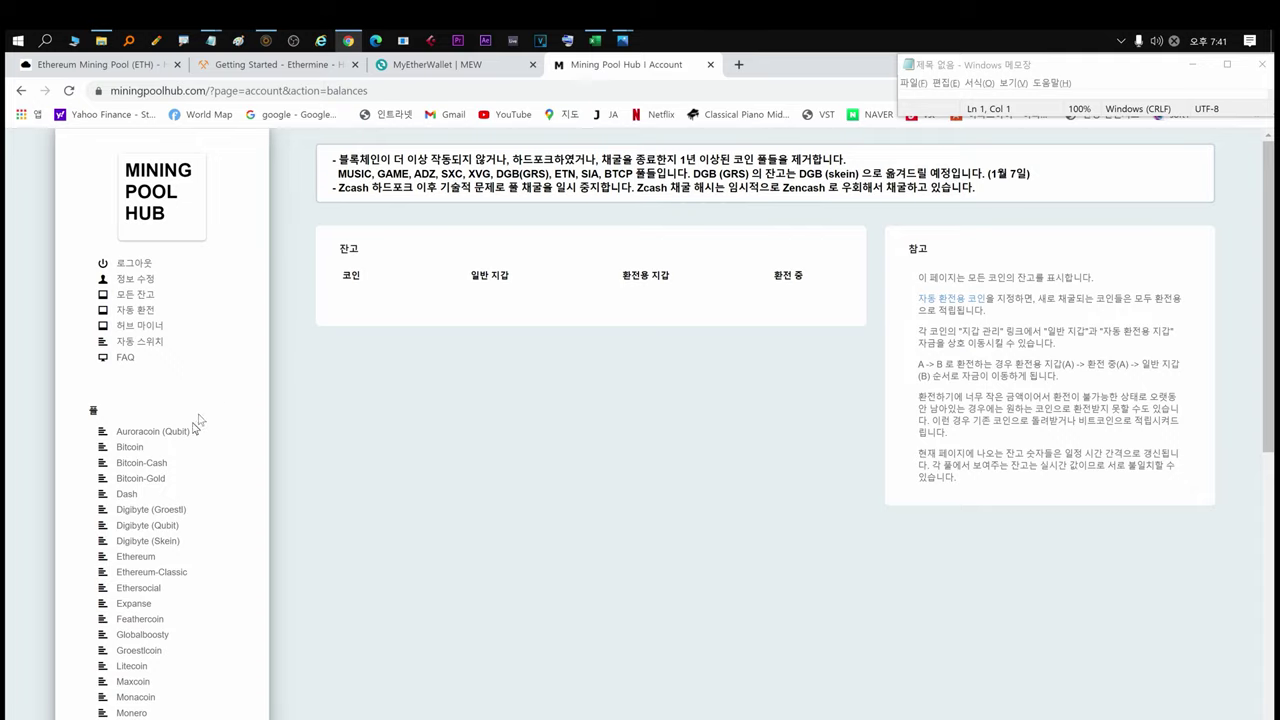
scroll(166, 452, "down", 4)
scroll(208, 443, "up", 5)
left_click(246, 66)
left_click(606, 66)
left_click_drag(606, 66, 457, 63)
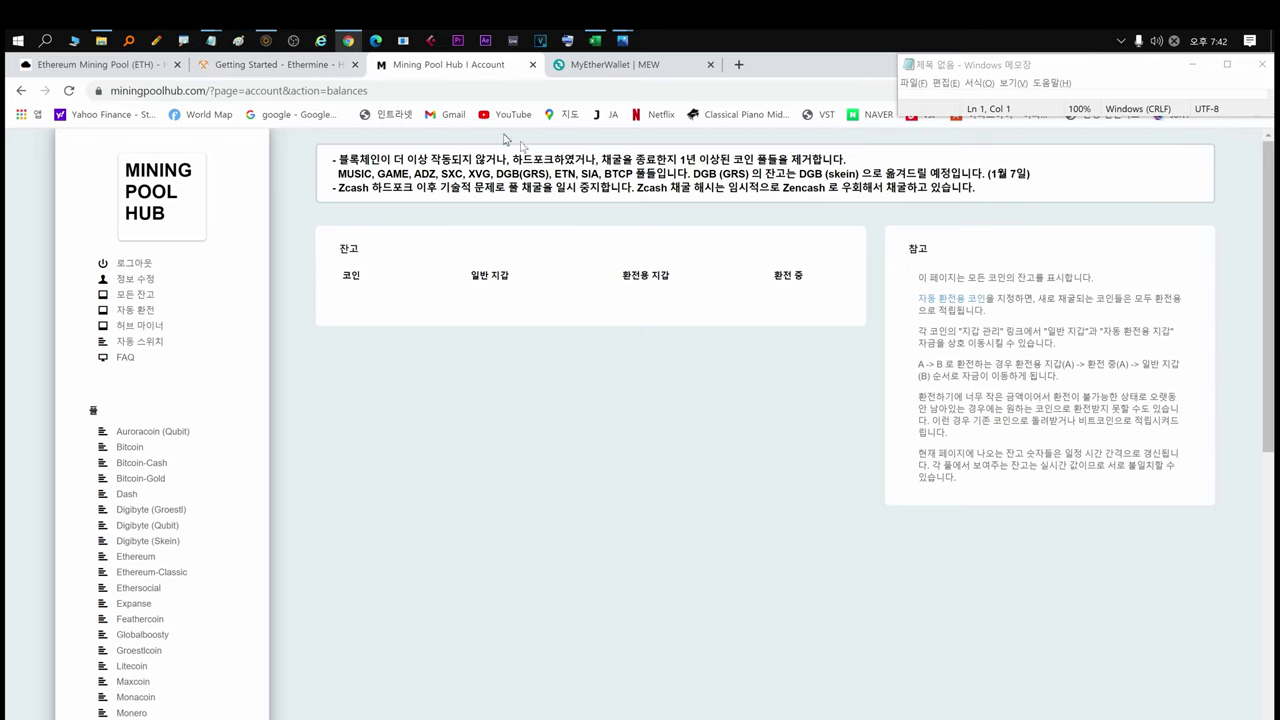
- Cross-check Mining Pool Hub balances and helloMiner, ending on Ethermine's How to Connect page
left_click(262, 66)
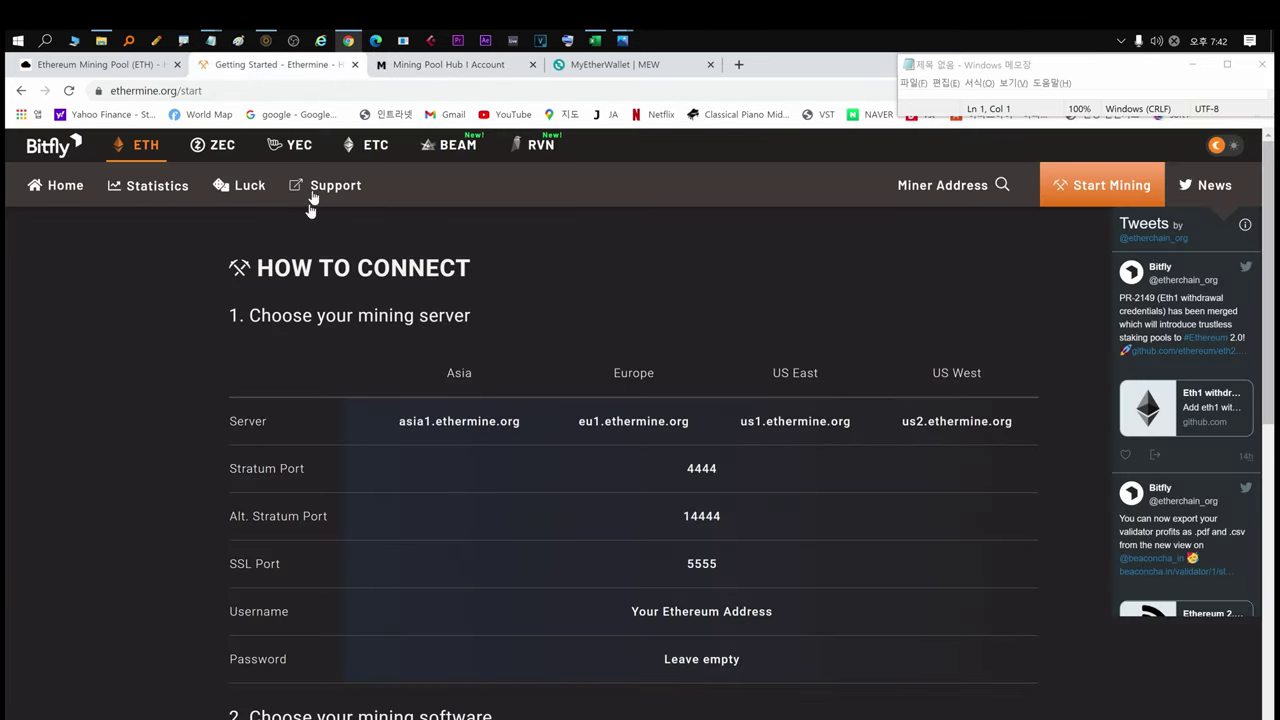
left_click(432, 67)
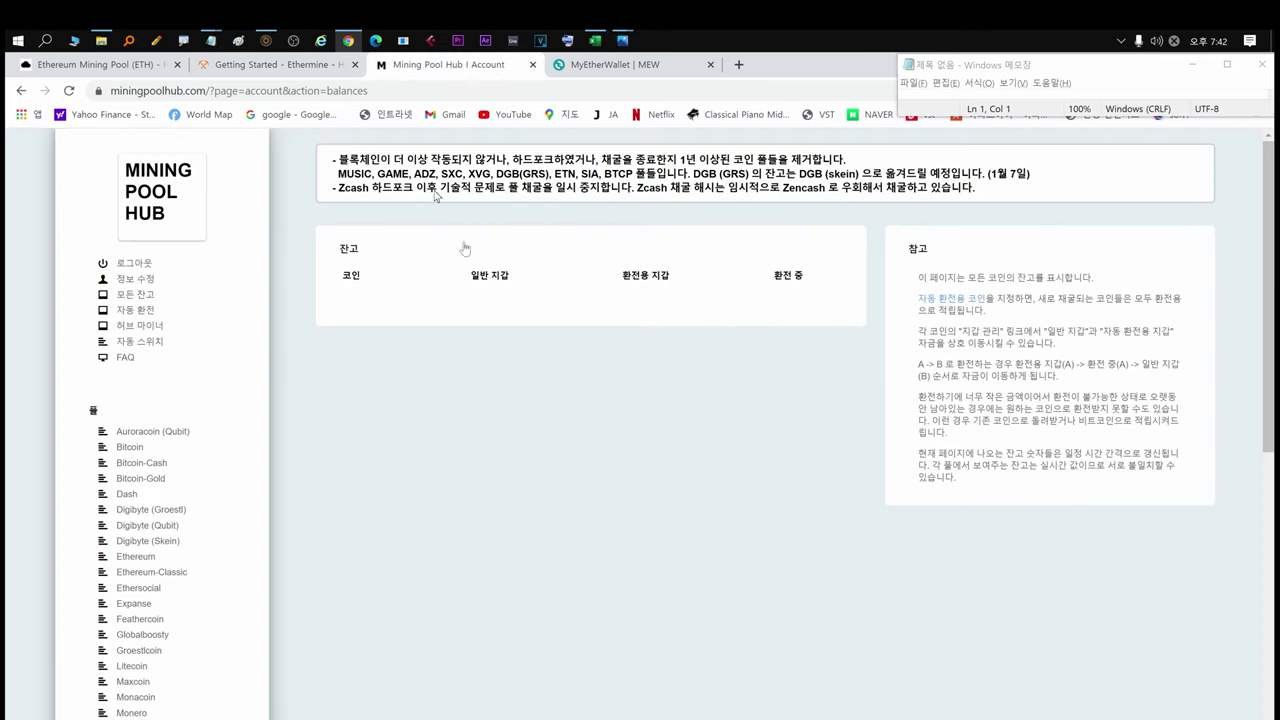
left_click(130, 64)
left_click(225, 66)
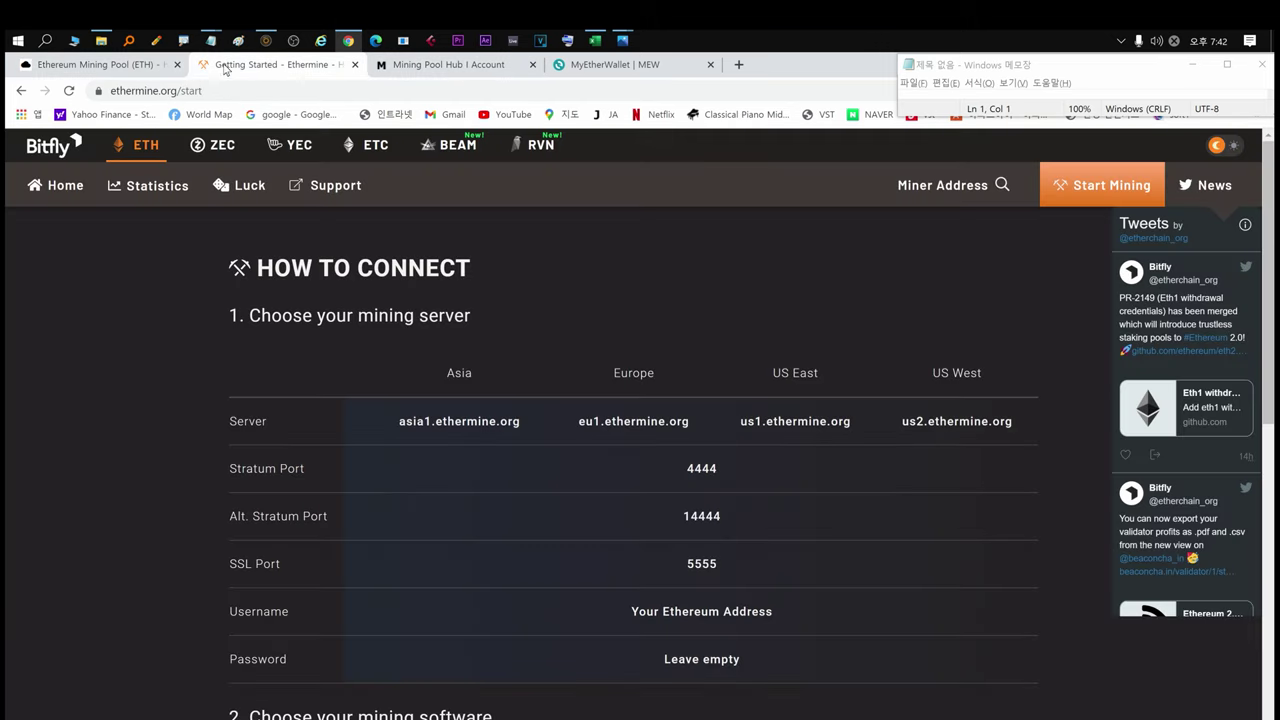